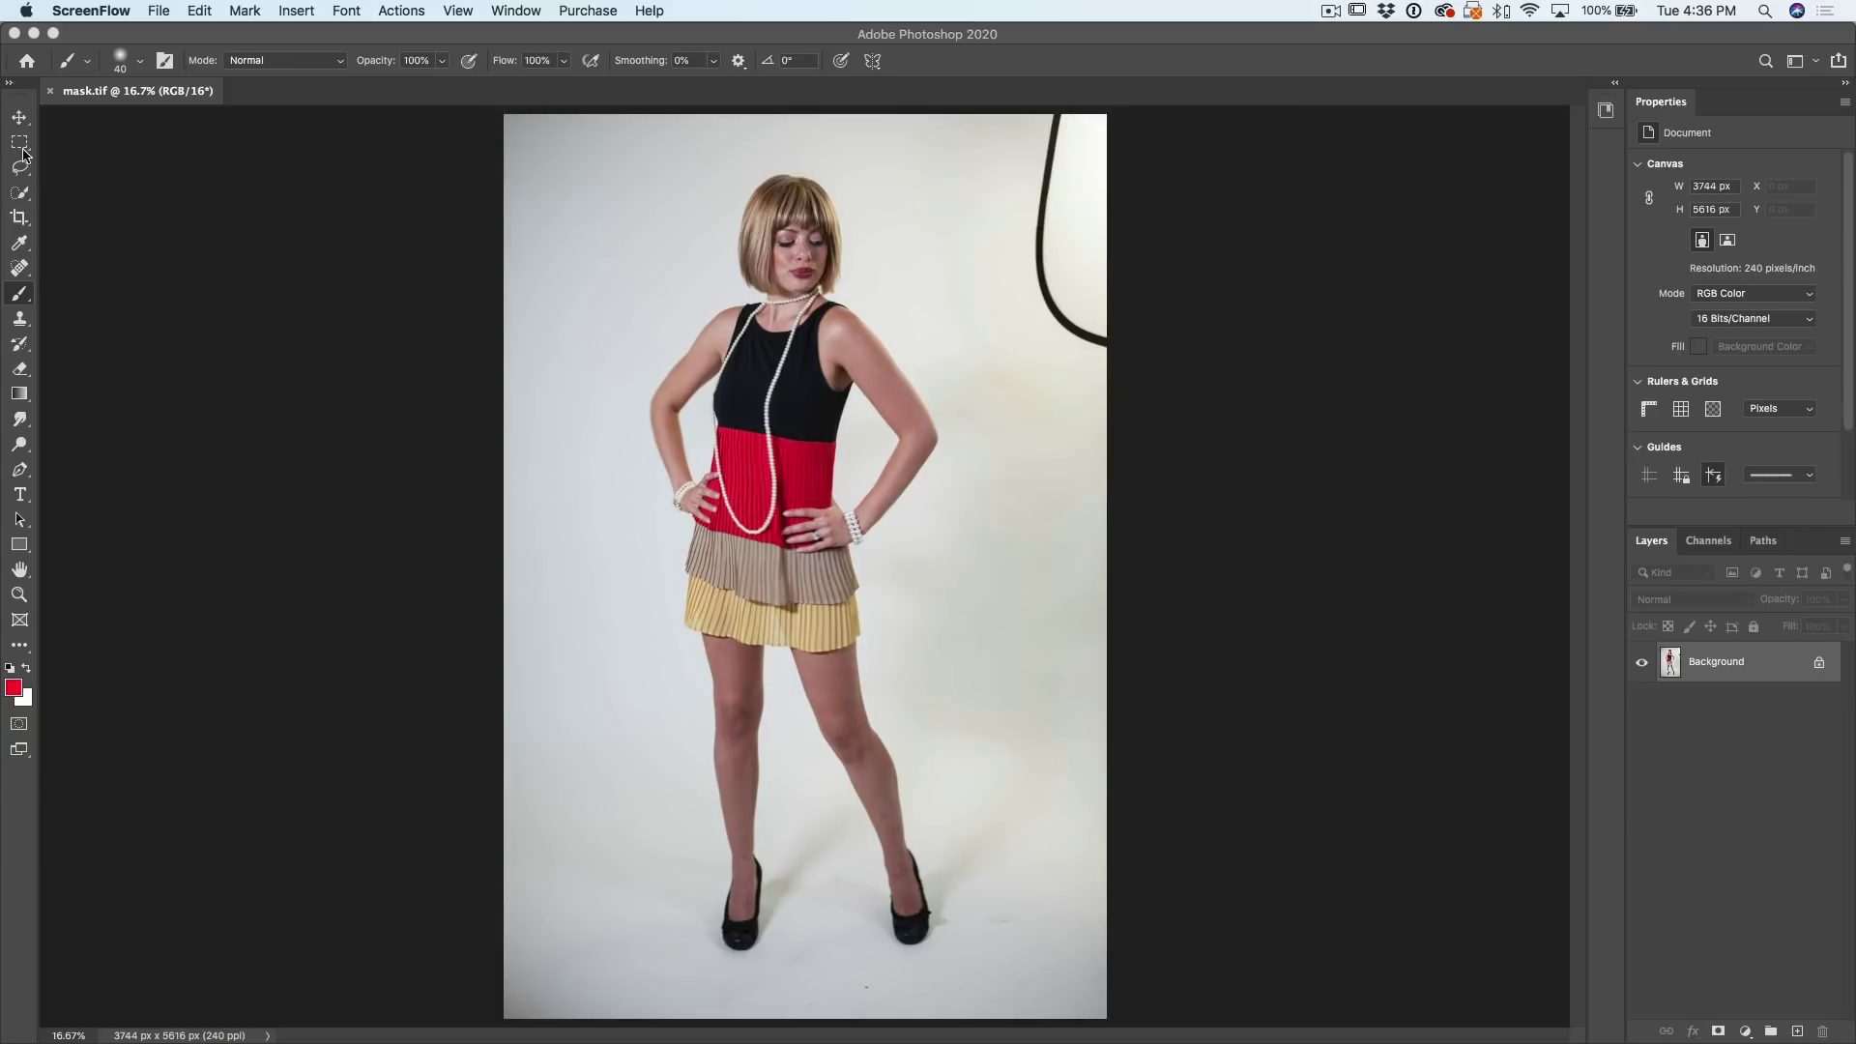
Step: Select the woman with the Object Selection tool
left_click_drag(19, 194, 114, 189)
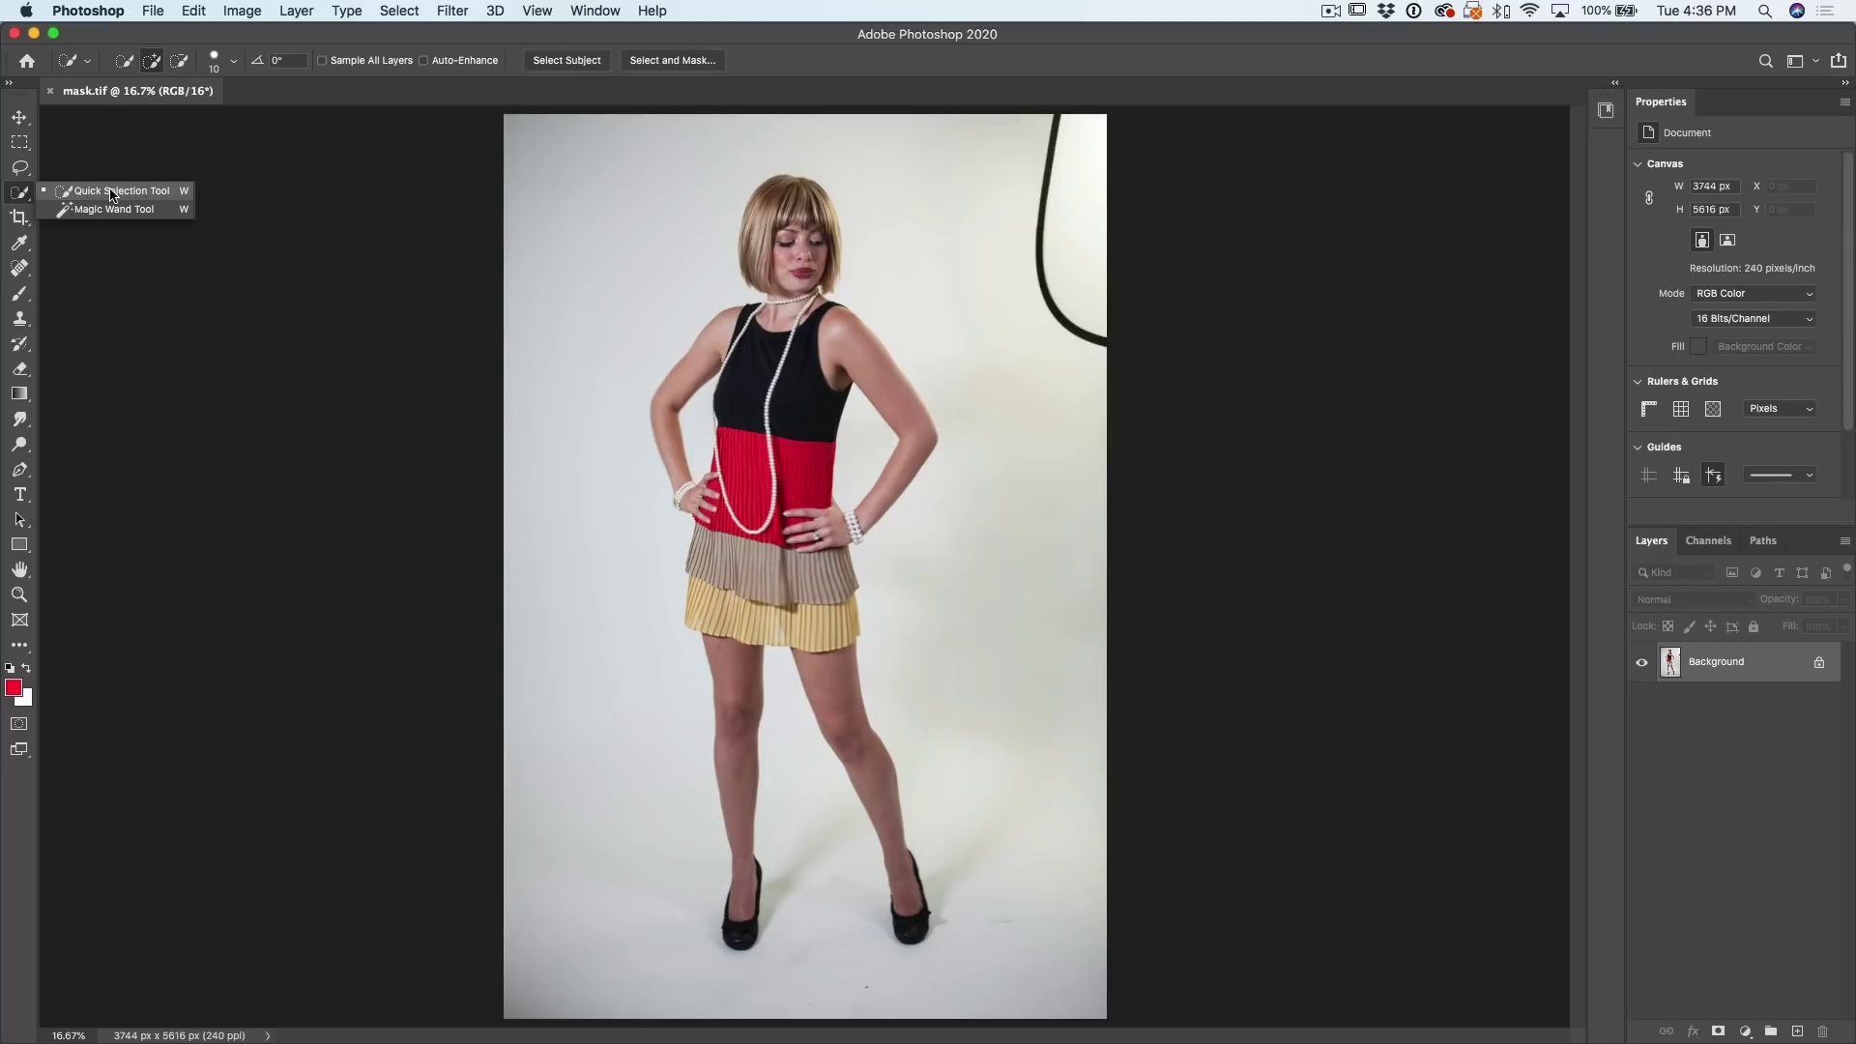
left_click(111, 193)
right_click(23, 193)
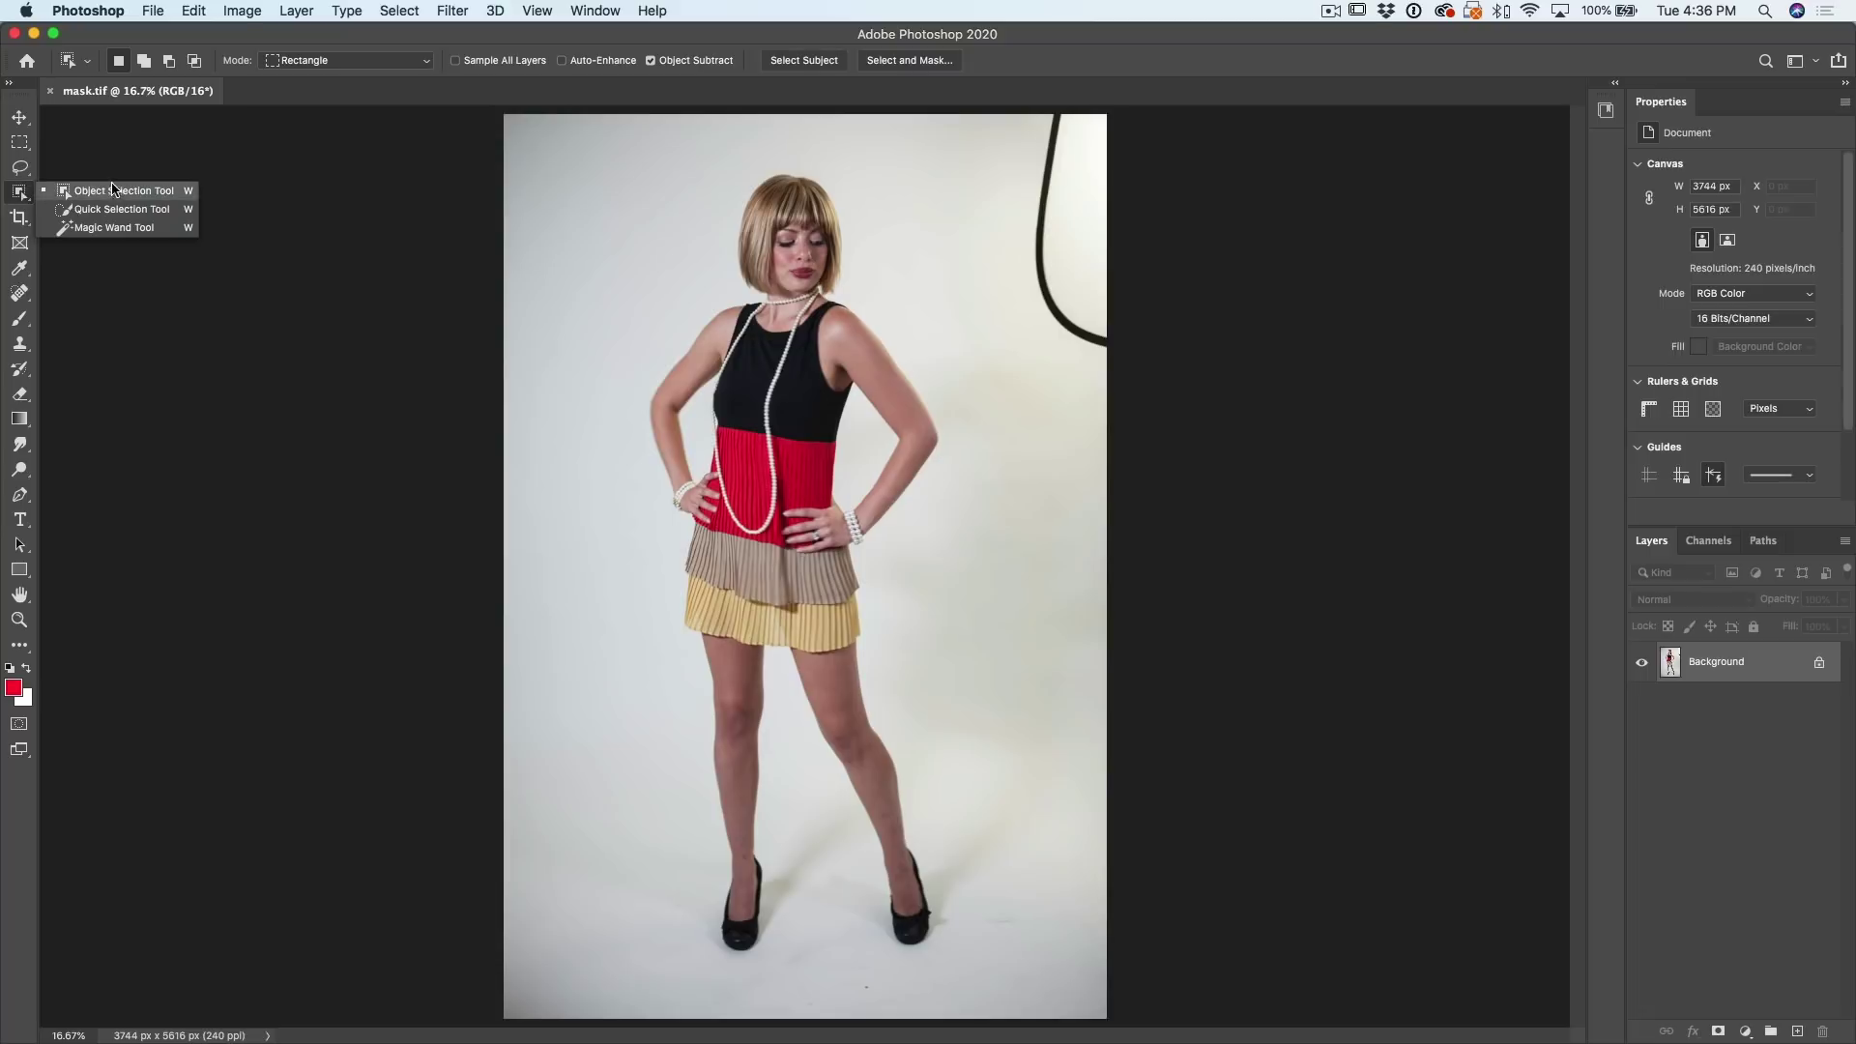
left_click(725, 32)
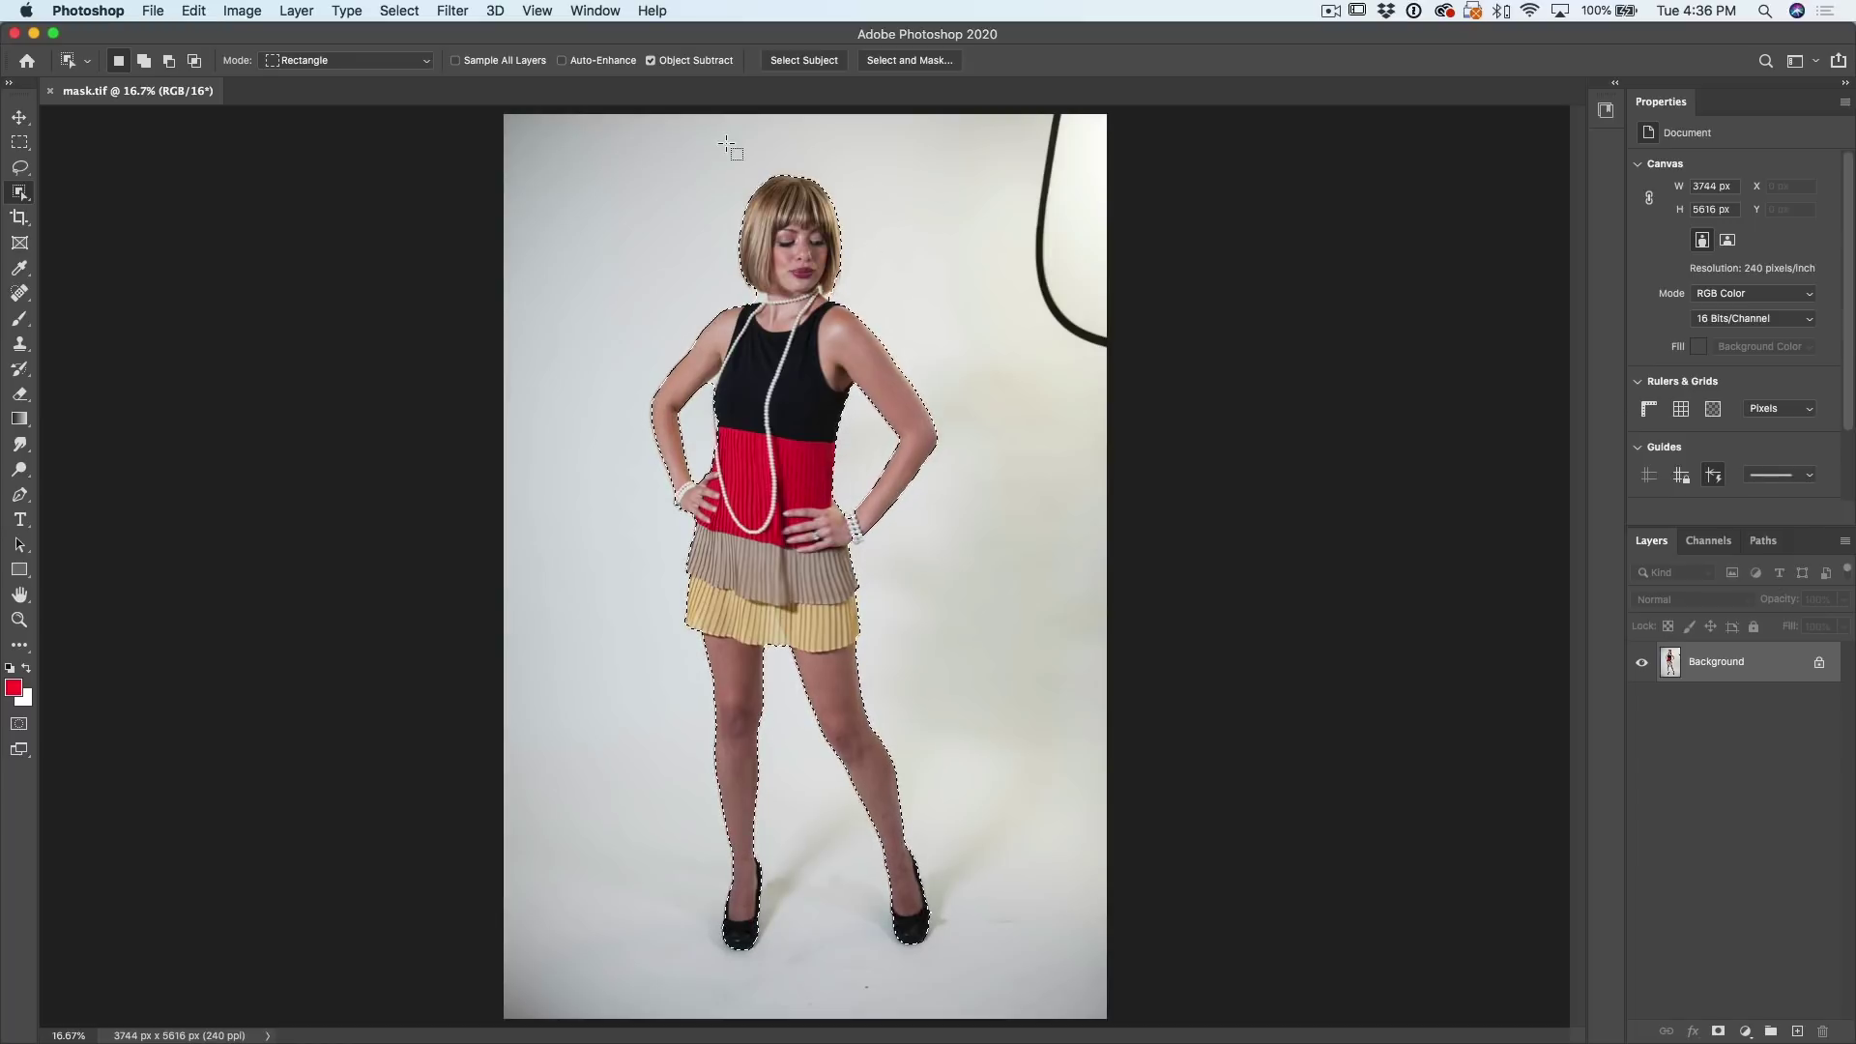
Step: Contract the selection inward by 10 pixels
left_click(400, 11)
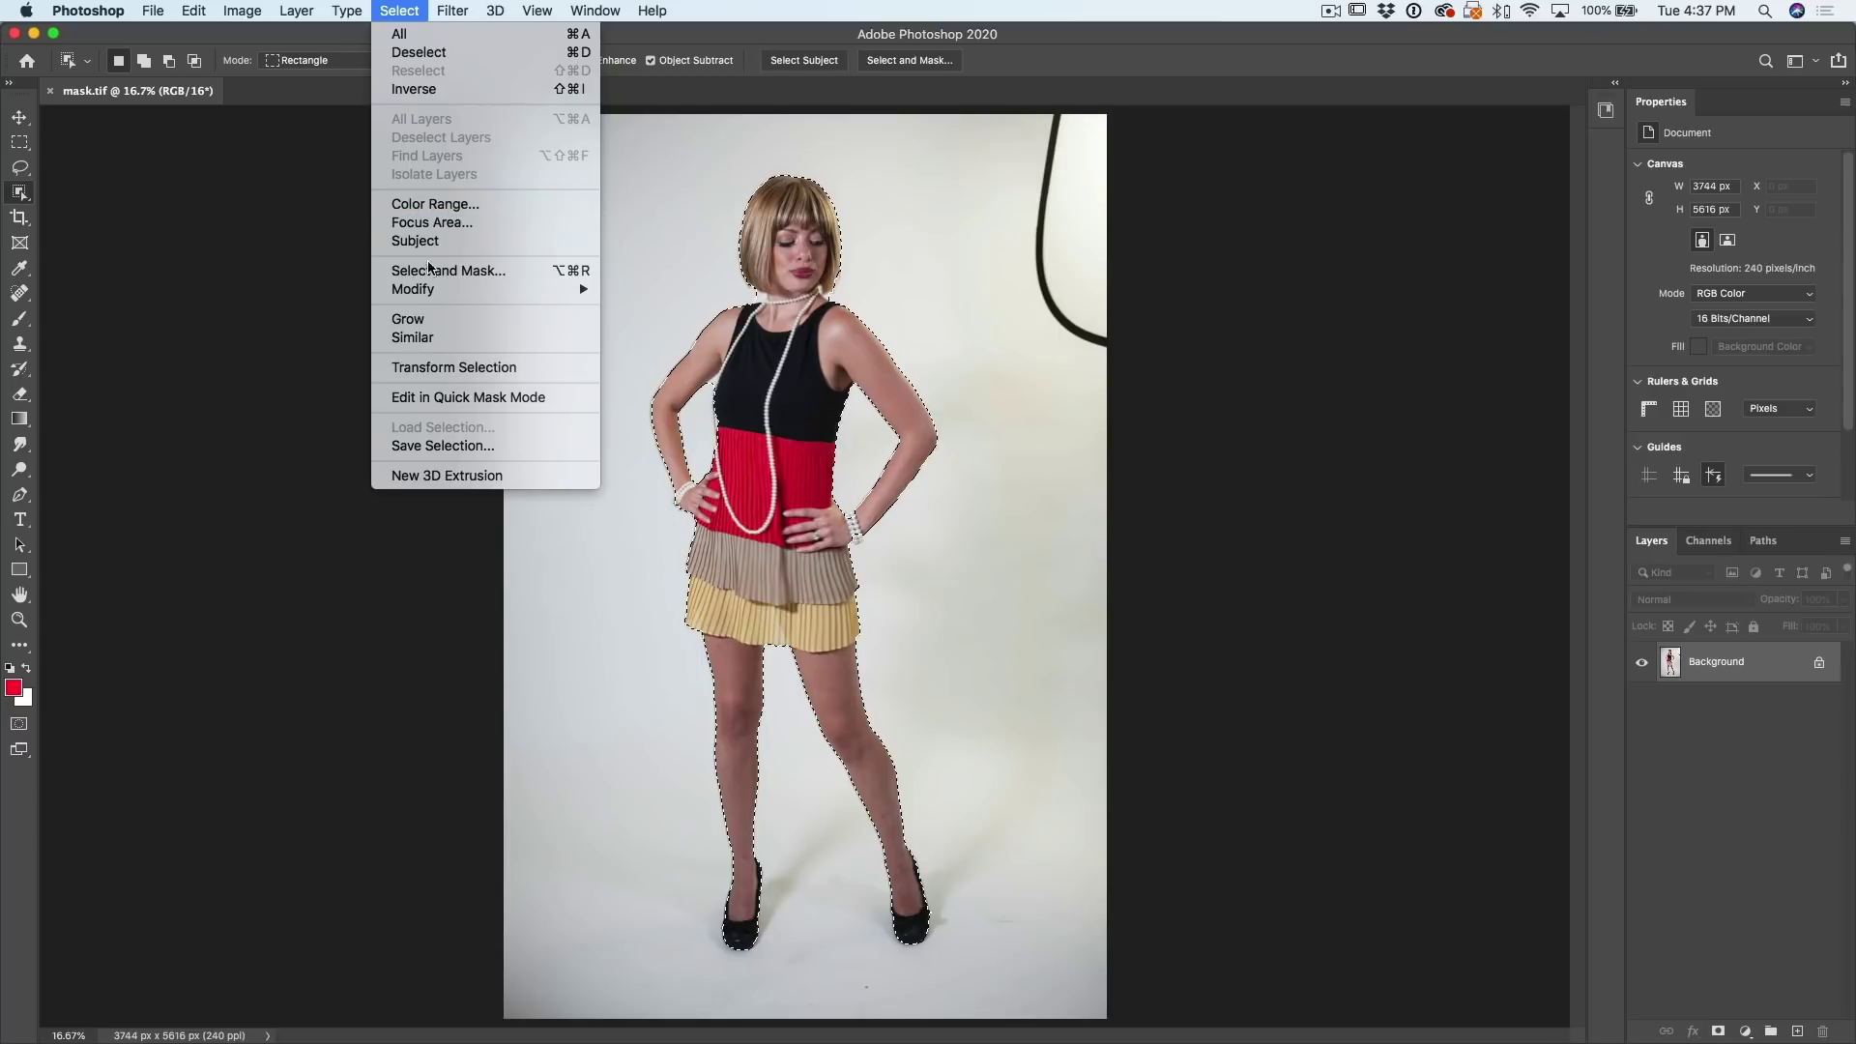
mouse_move(427, 292)
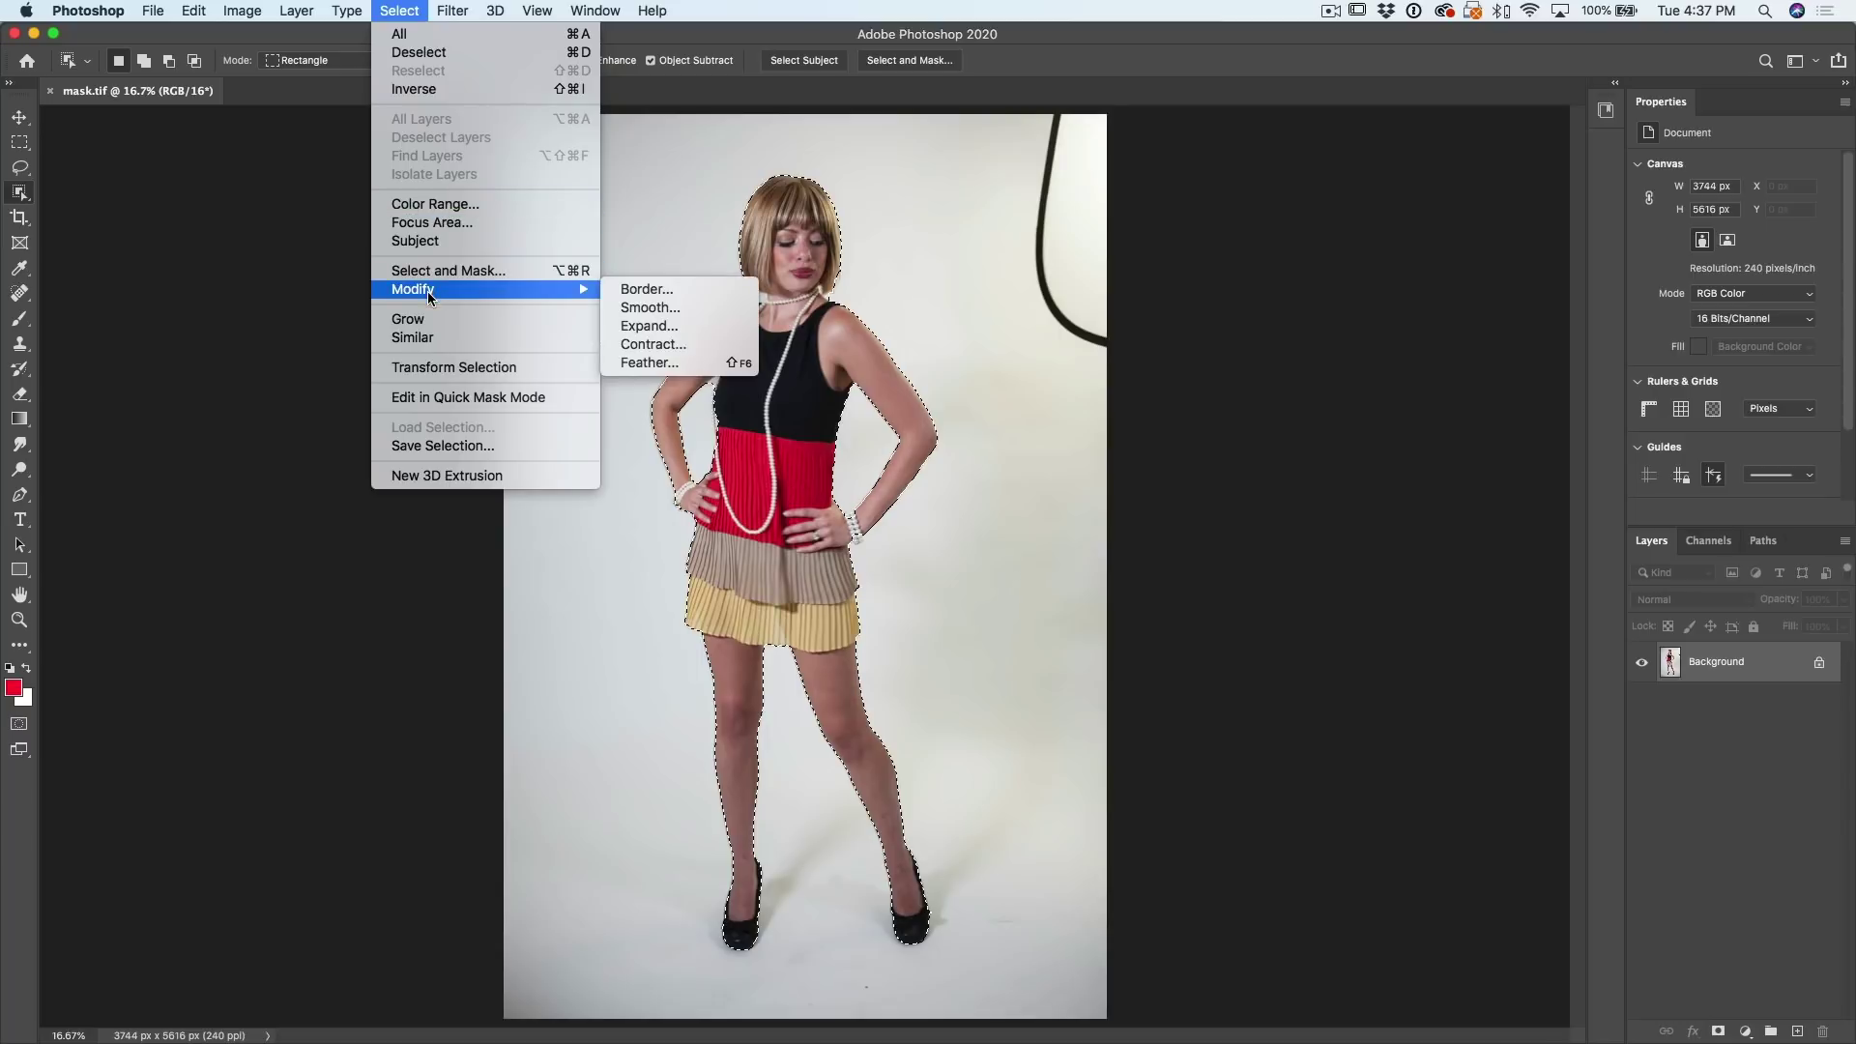
left_click(713, 348)
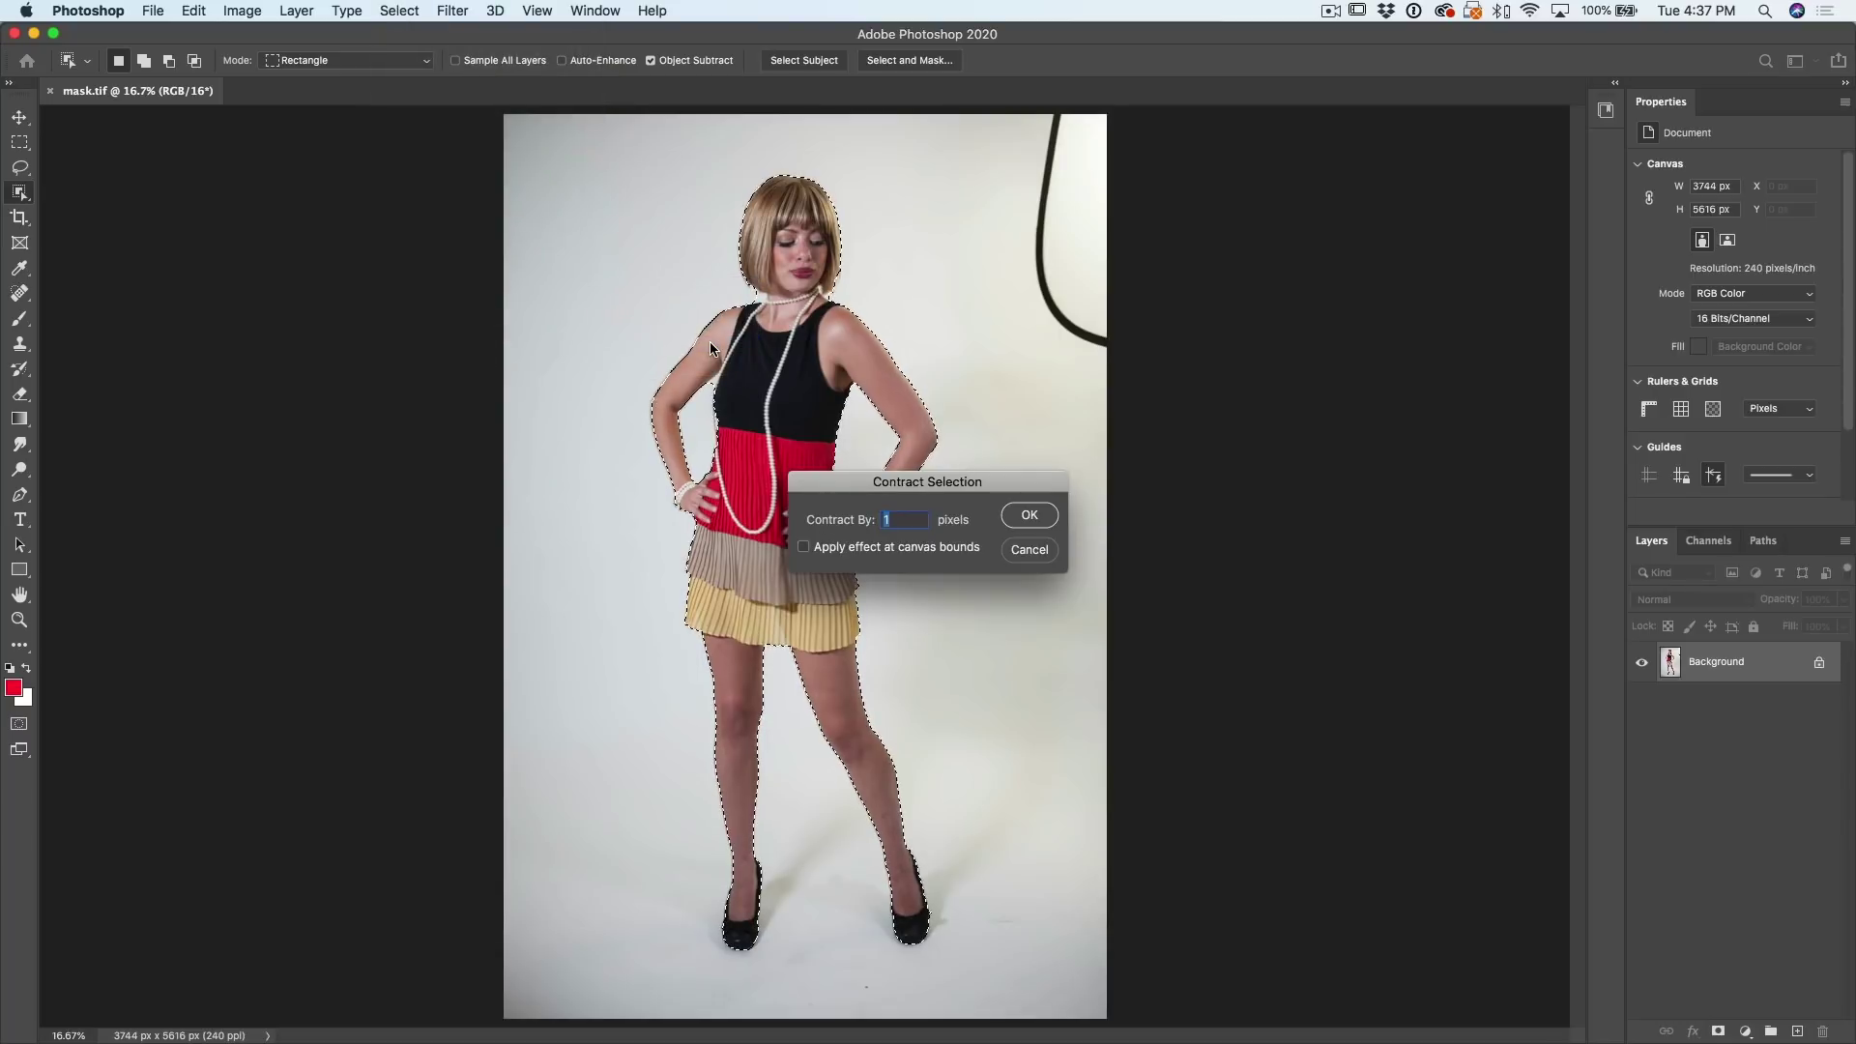
type("10")
left_click(1034, 516)
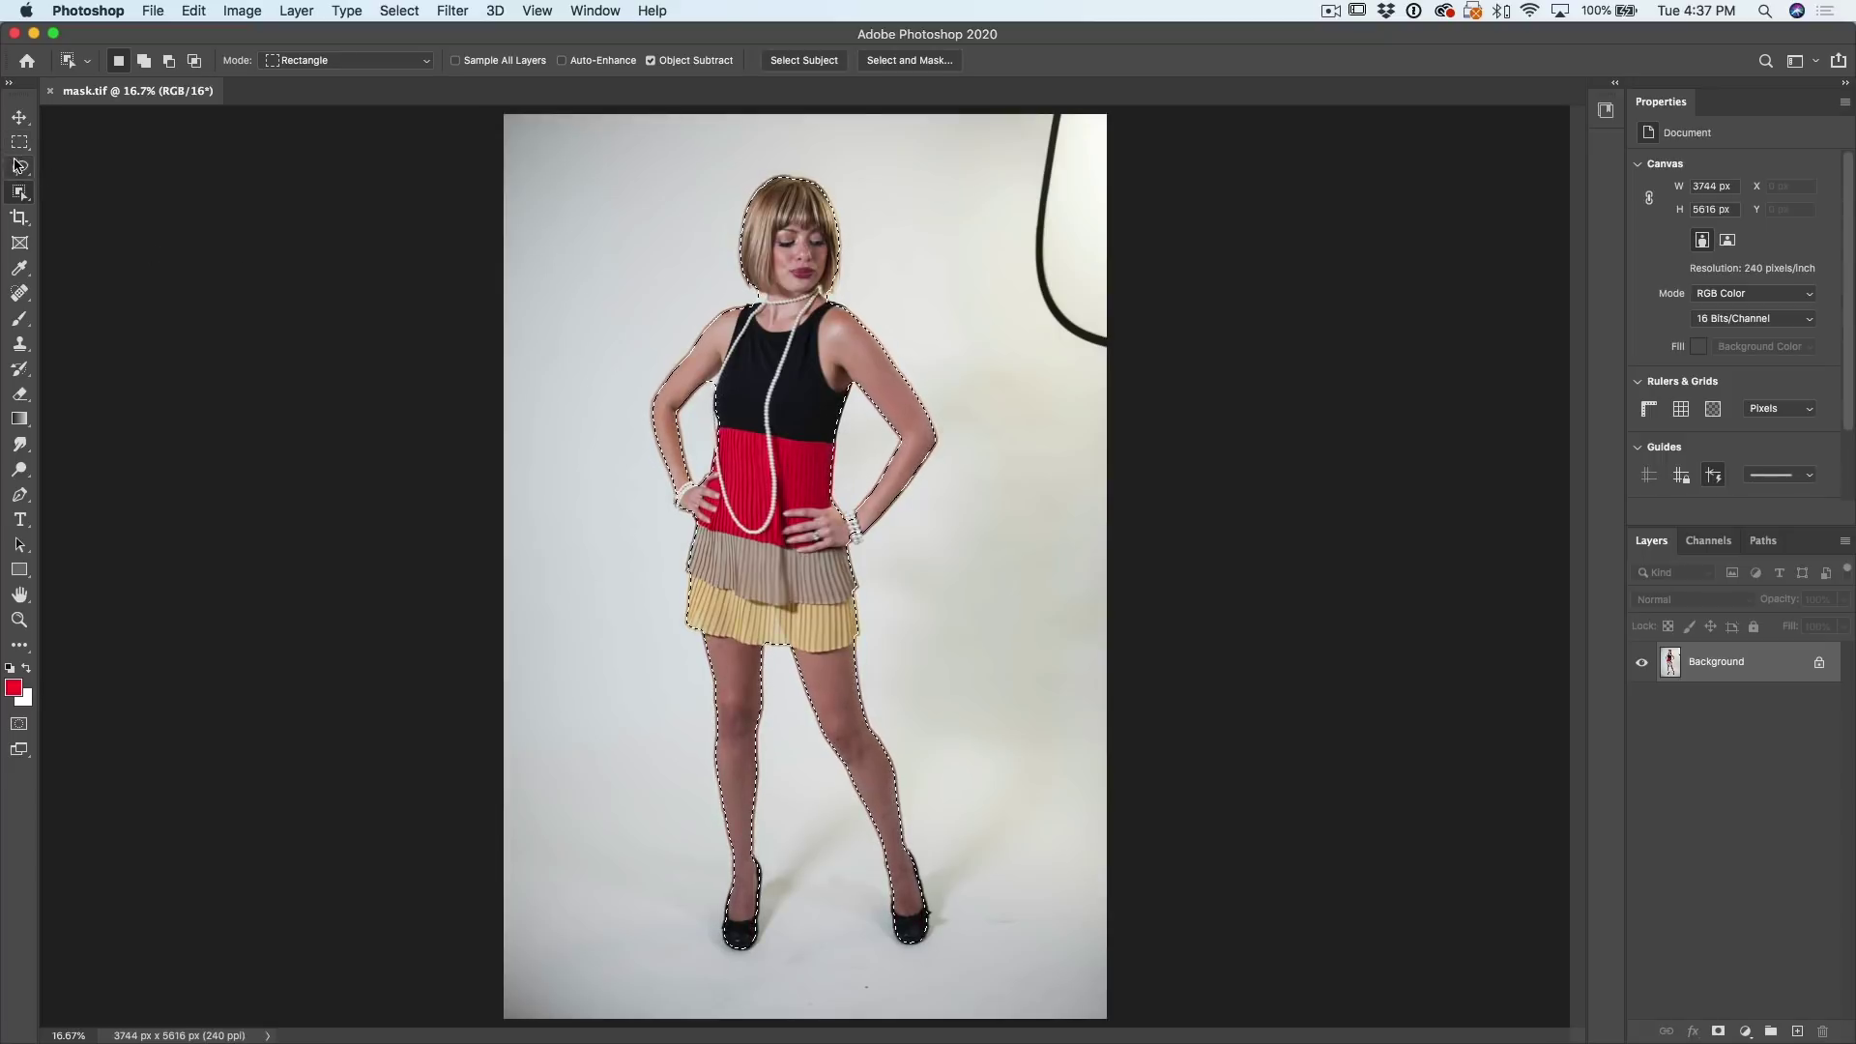
left_click(20, 167)
Step: With the Lasso, subtract the left armpit gap and the gaps on both sides of the neck
left_click(87, 165)
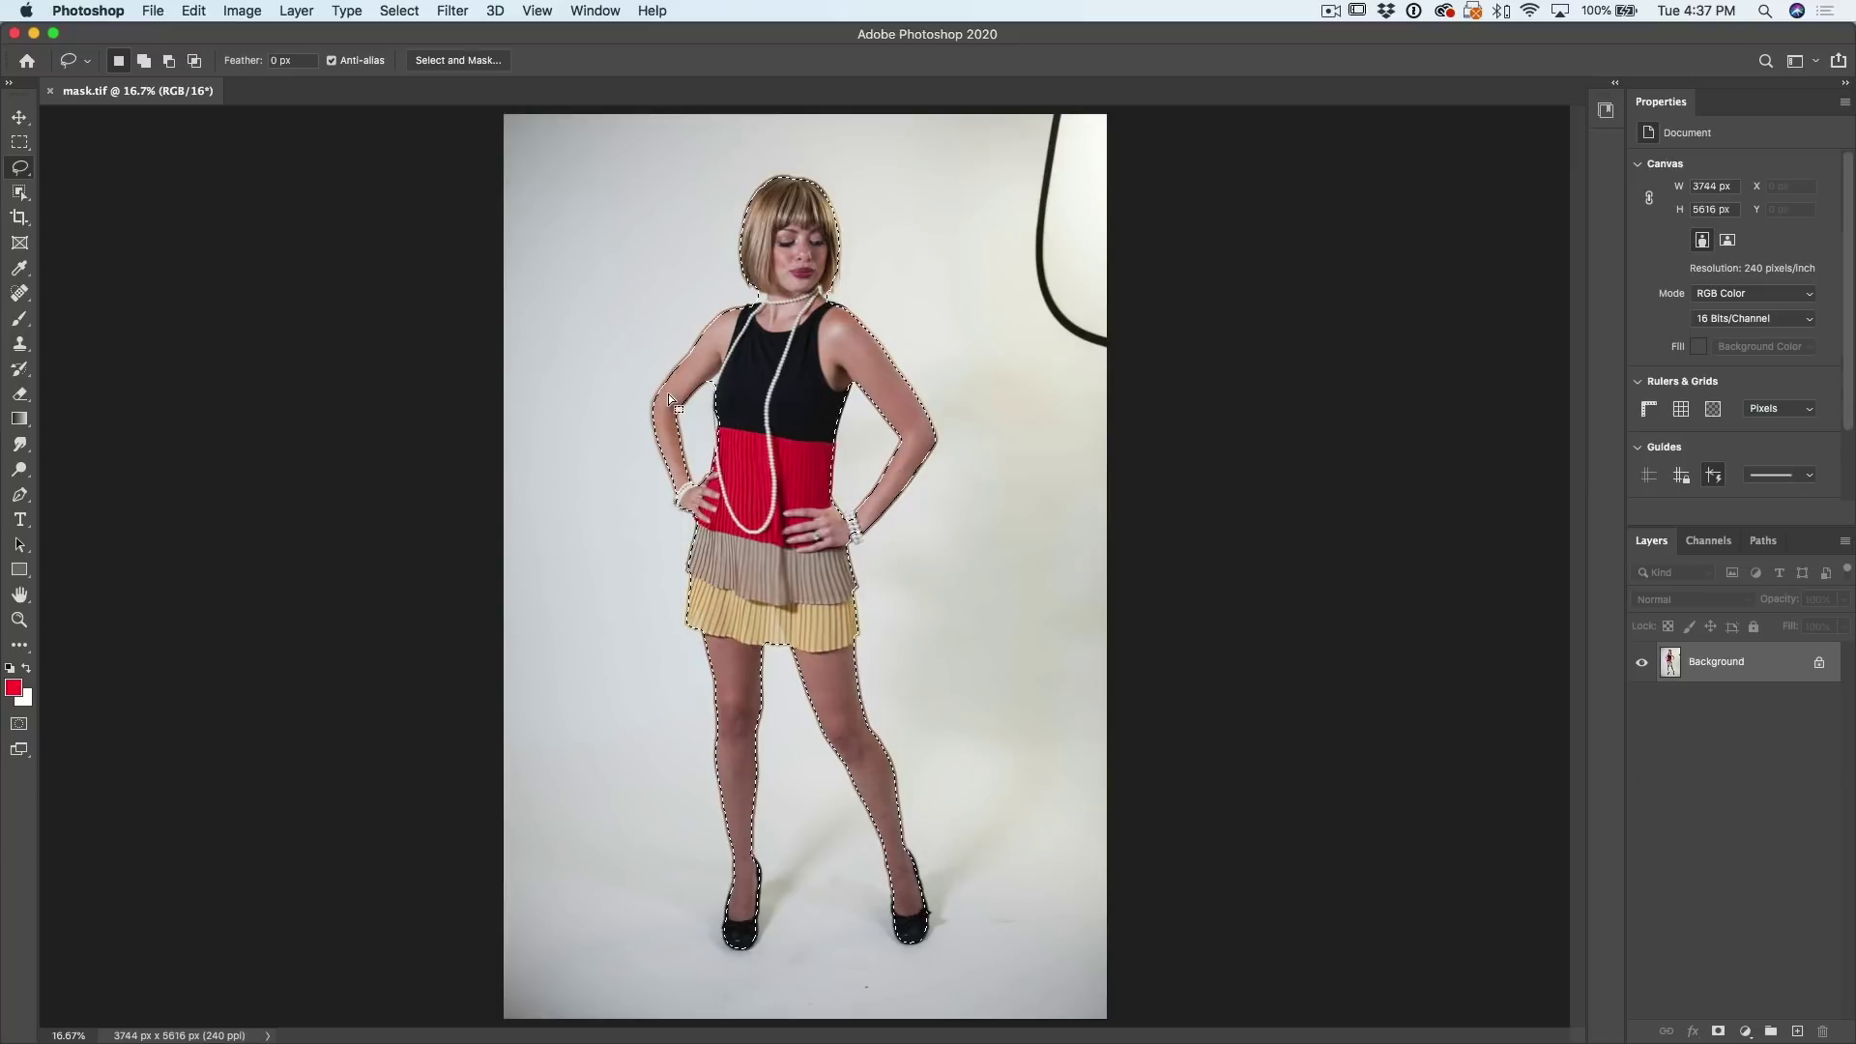
scroll(670, 387, "up", 5)
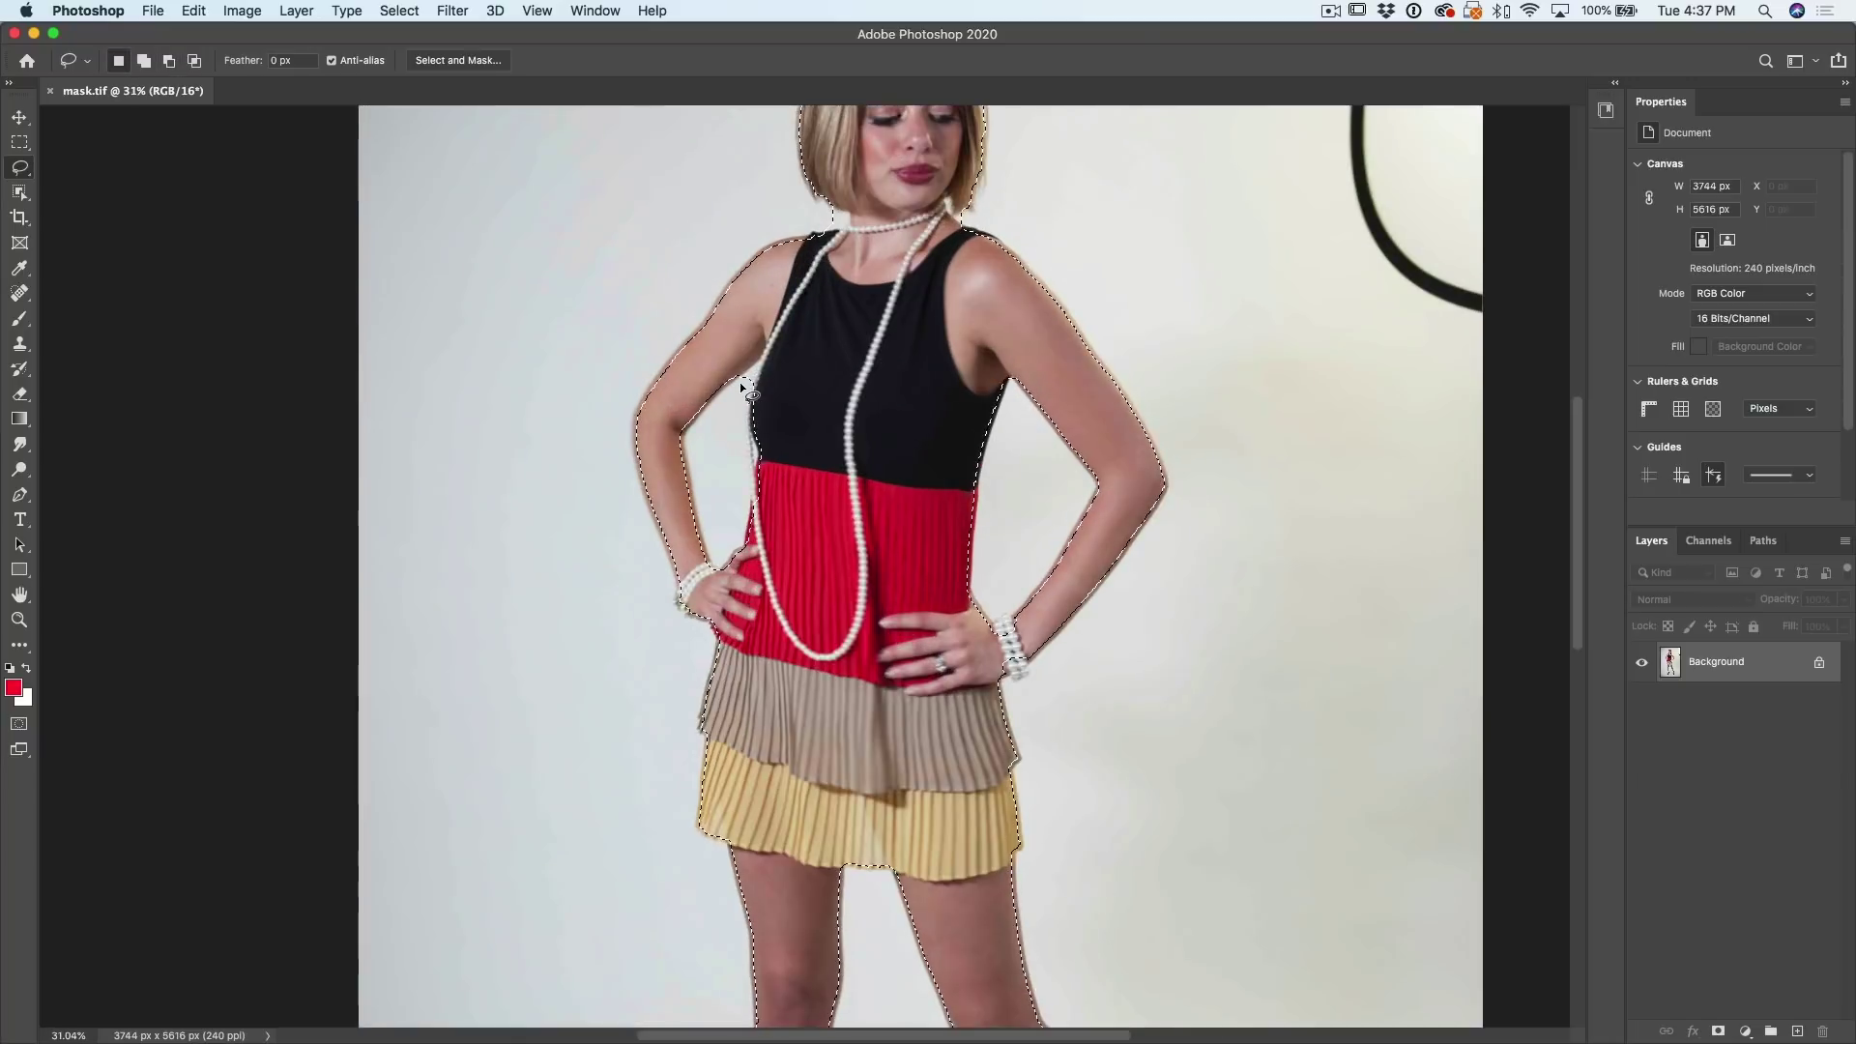
key("alt")
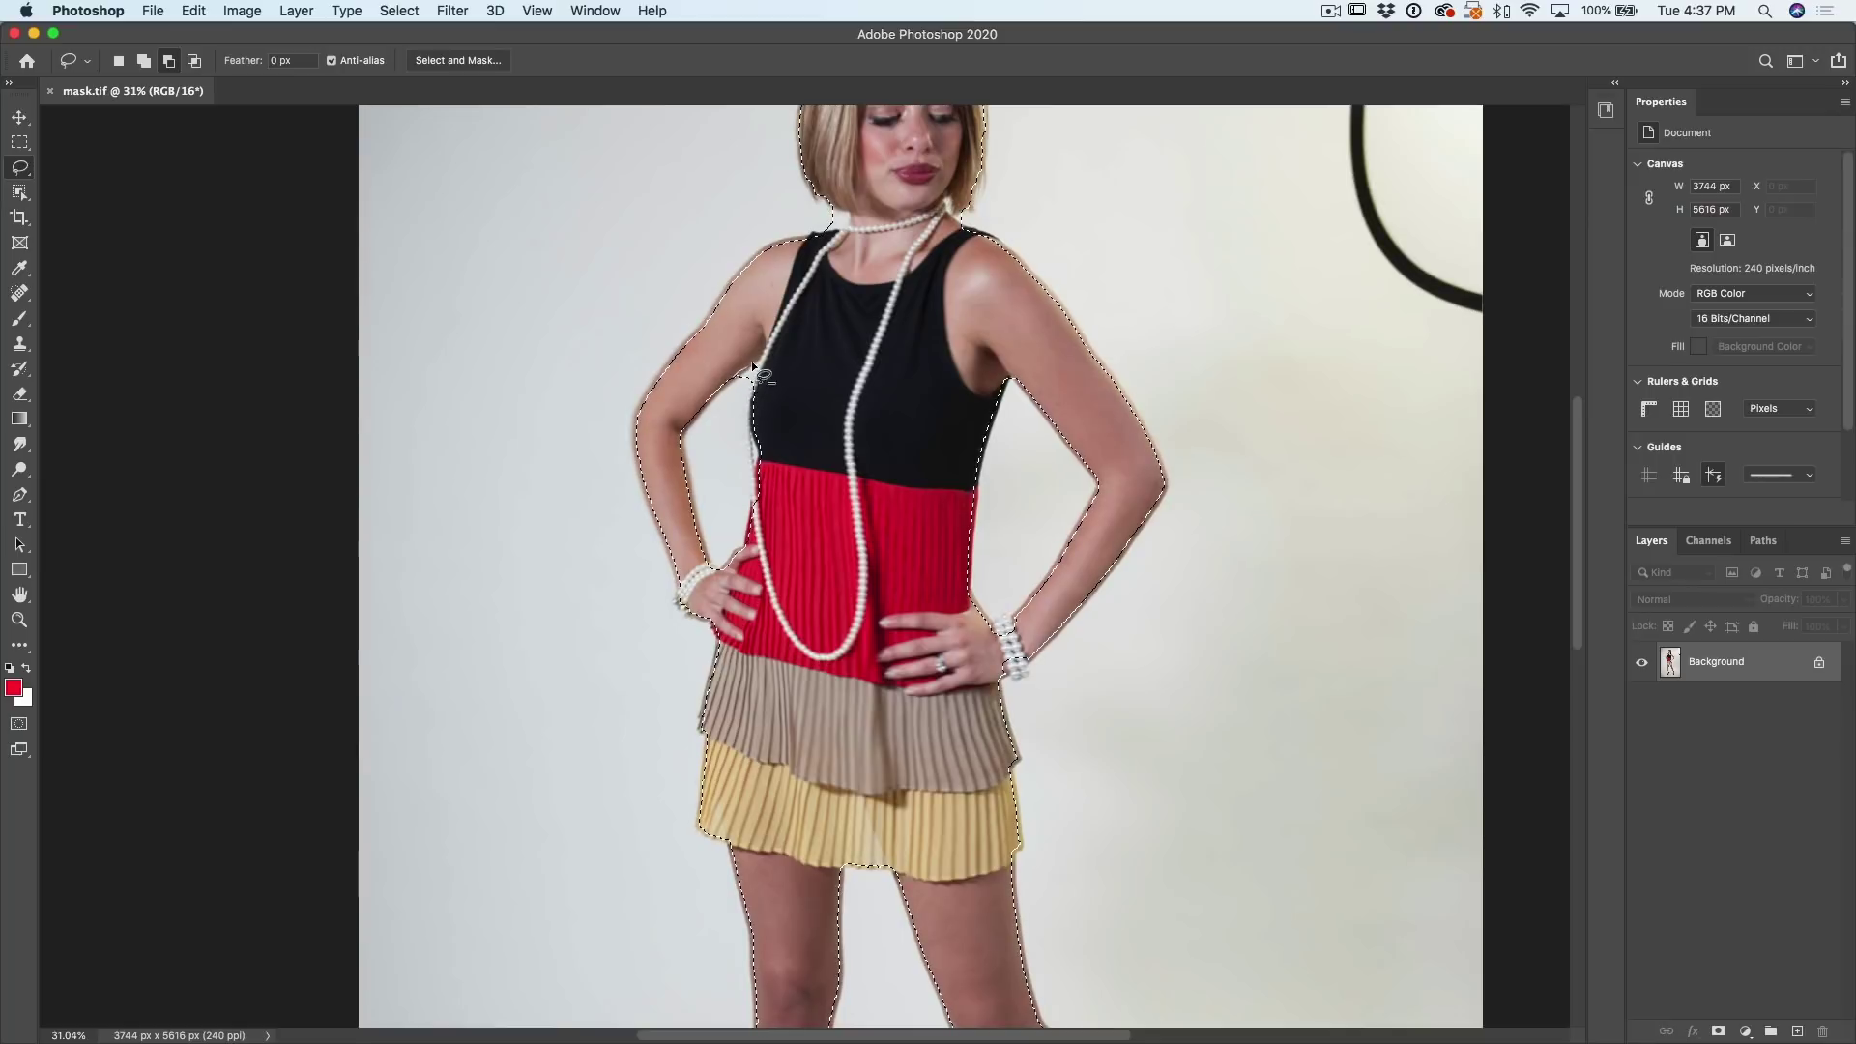
mouse_move(768, 348)
left_mouse_down()
mouse_move(764, 430)
mouse_move(824, 360)
left_mouse_up()
key("alt")
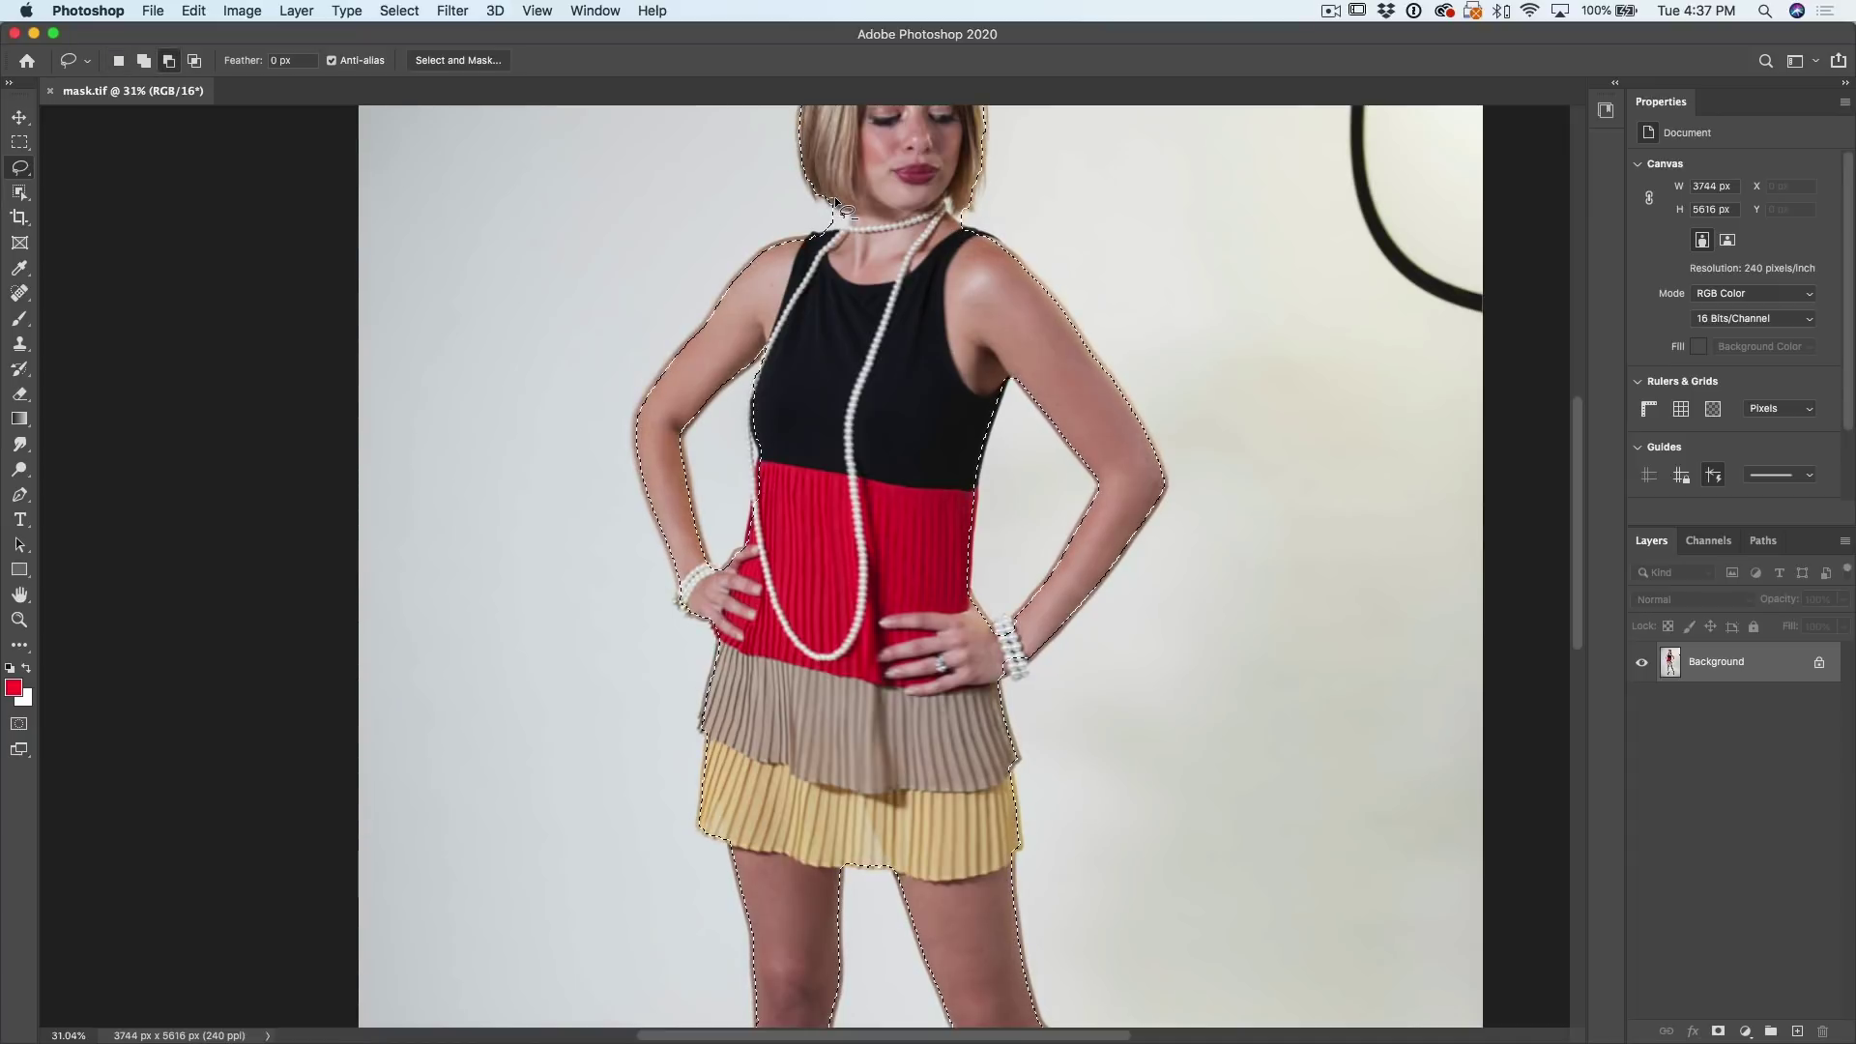
mouse_move(838, 234)
left_mouse_down()
mouse_move(862, 179)
mouse_move(915, 194)
left_mouse_up()
mouse_move(936, 189)
left_mouse_down()
mouse_move(962, 232)
mouse_move(986, 218)
mouse_move(1002, 266)
left_mouse_up()
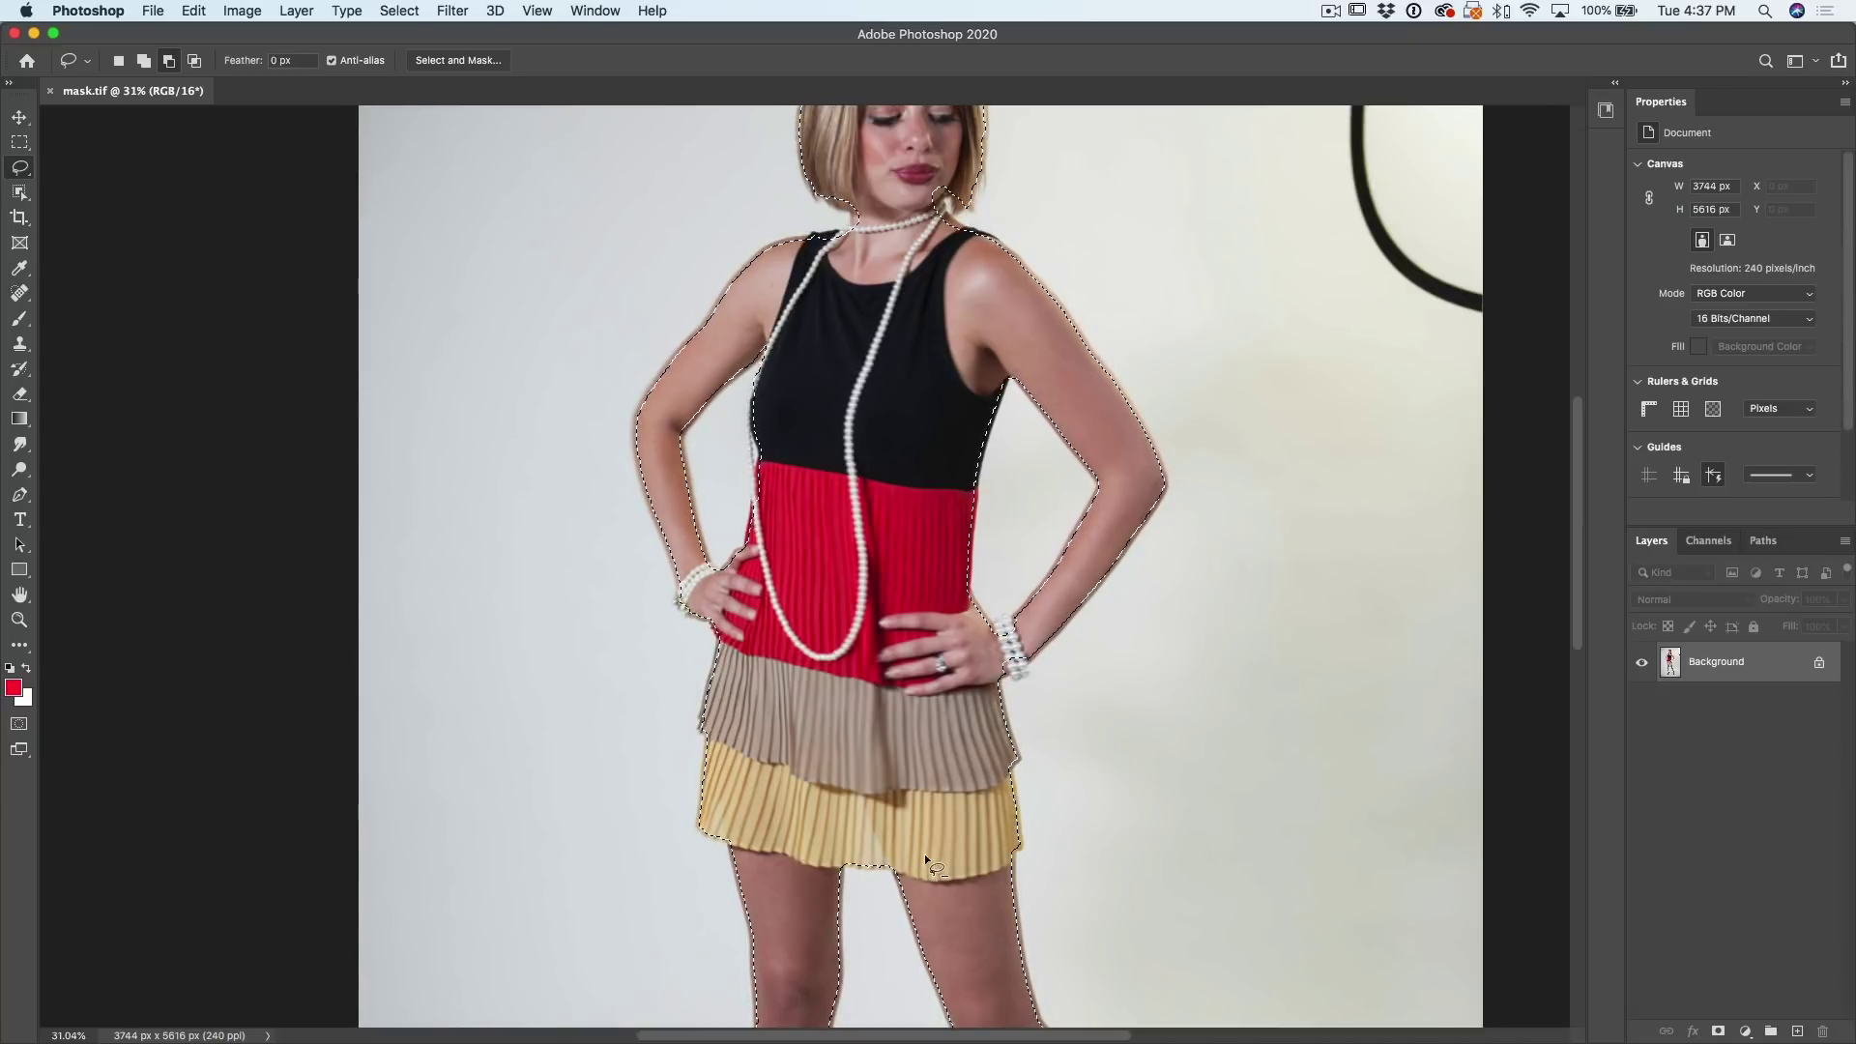
left_click(118, 60)
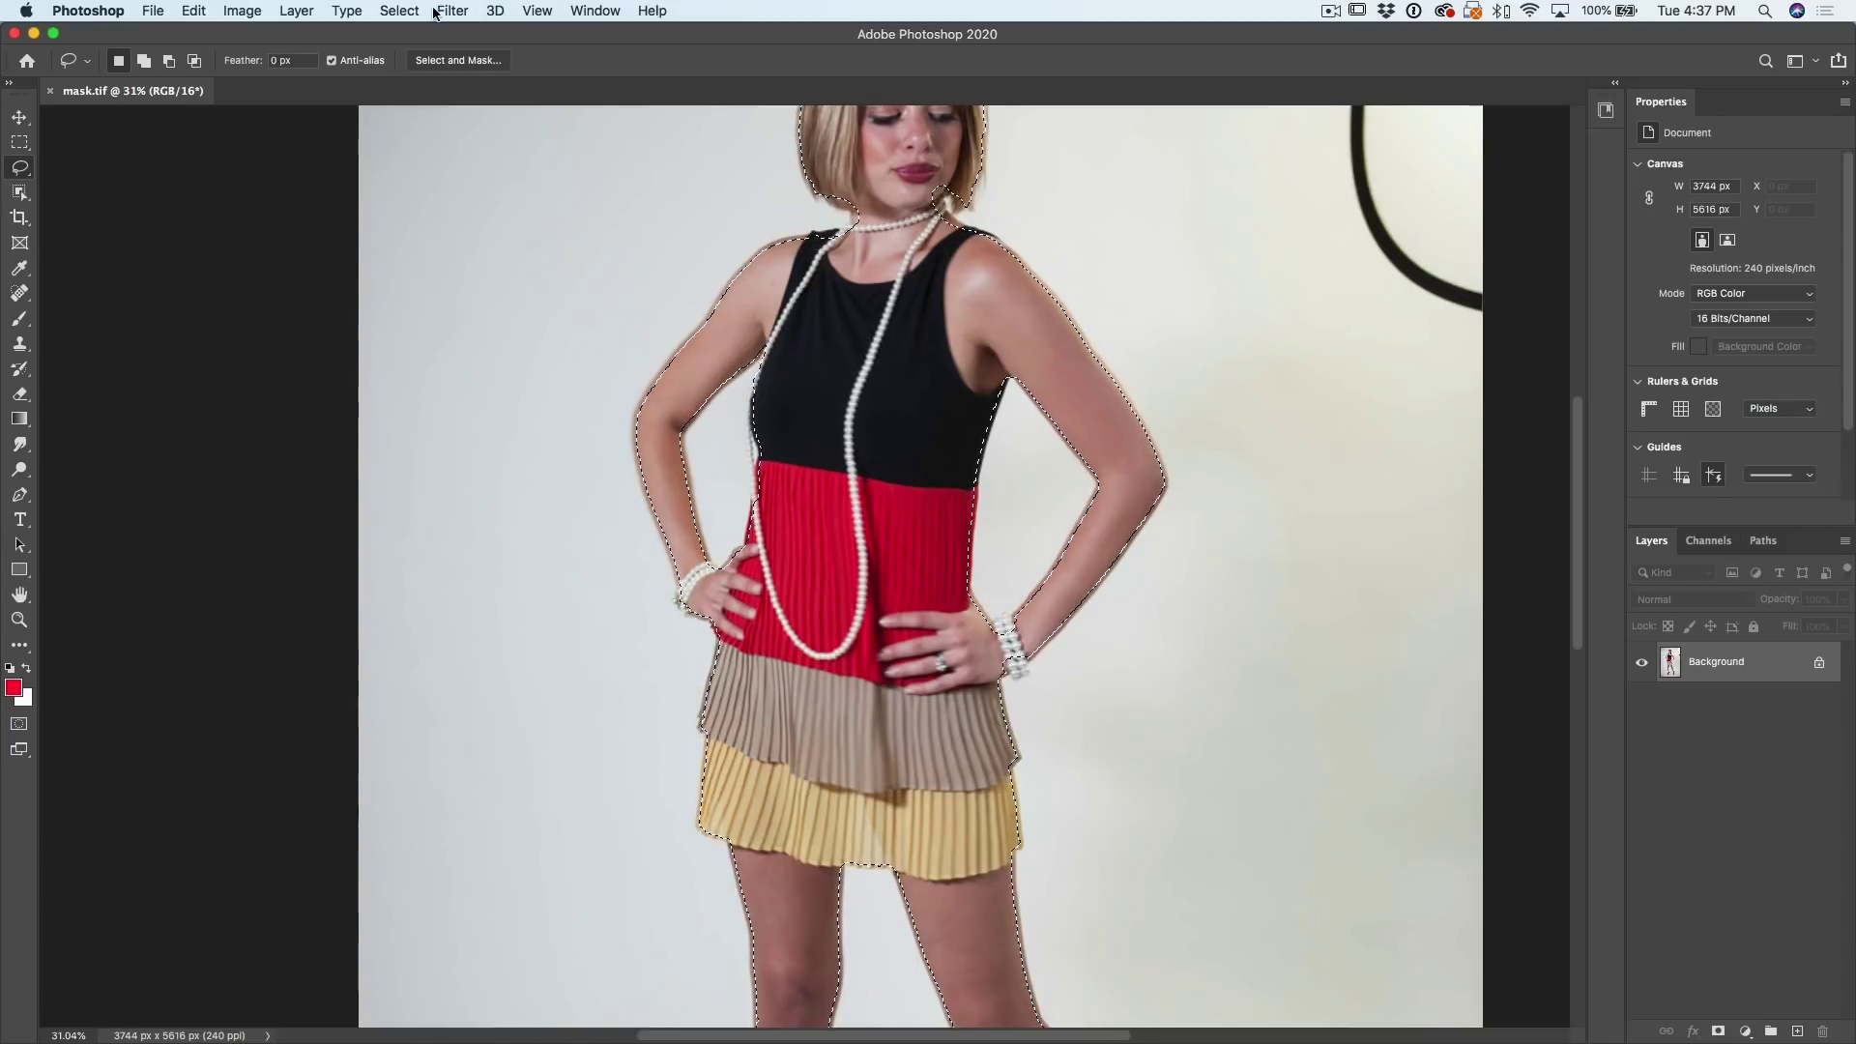
Step: Save the selection as a new channel named 'inside'
left_click(397, 12)
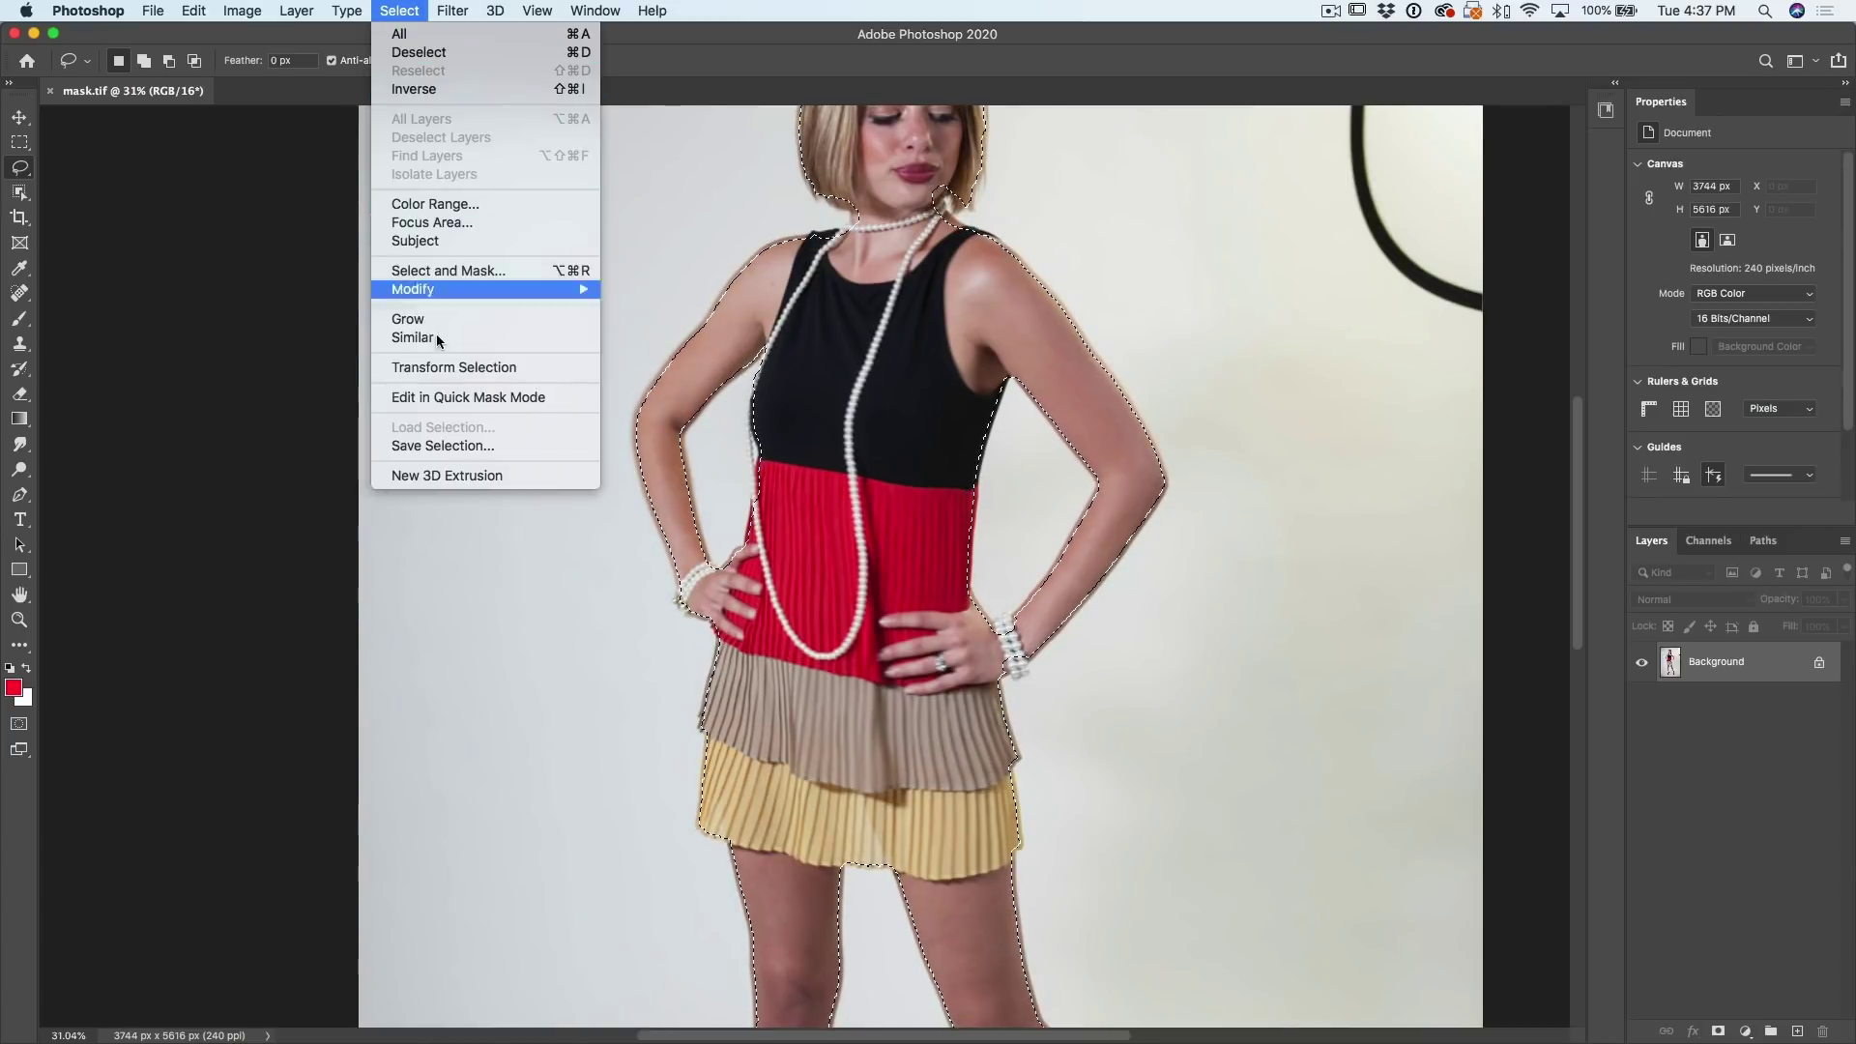
left_click(443, 446)
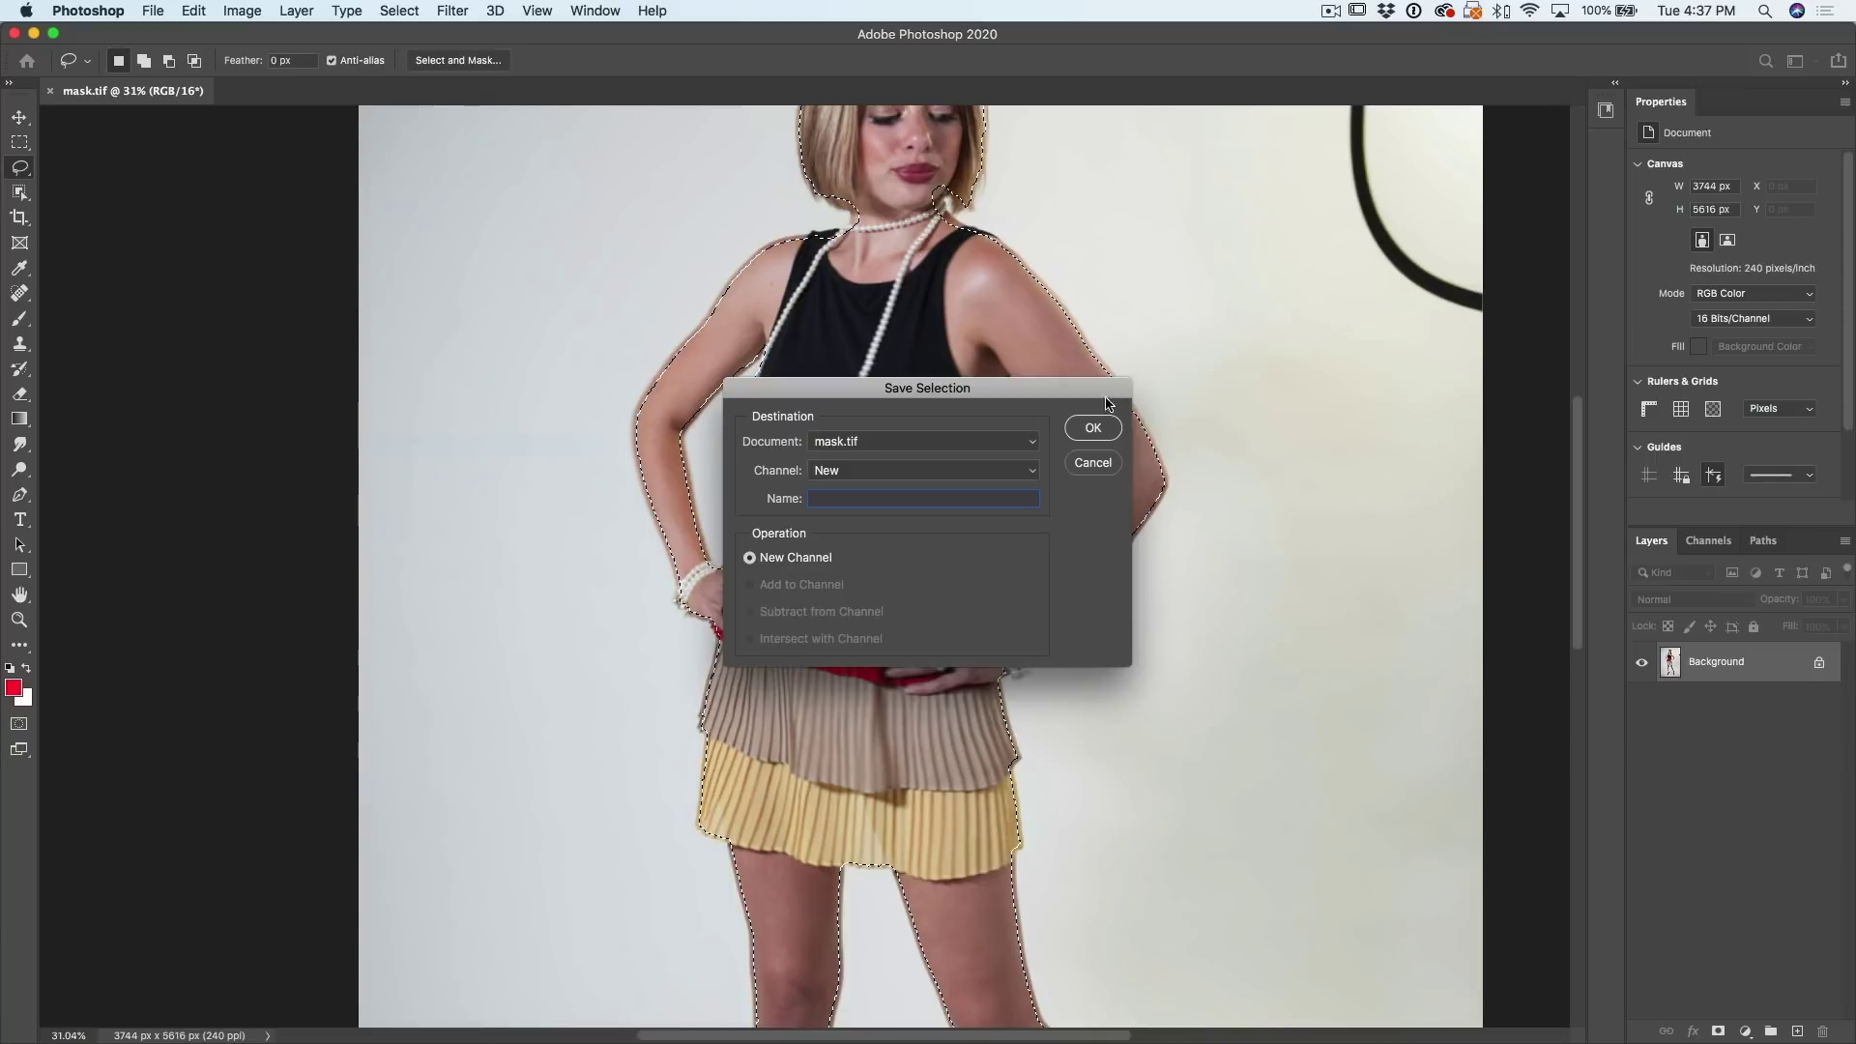
type("inside")
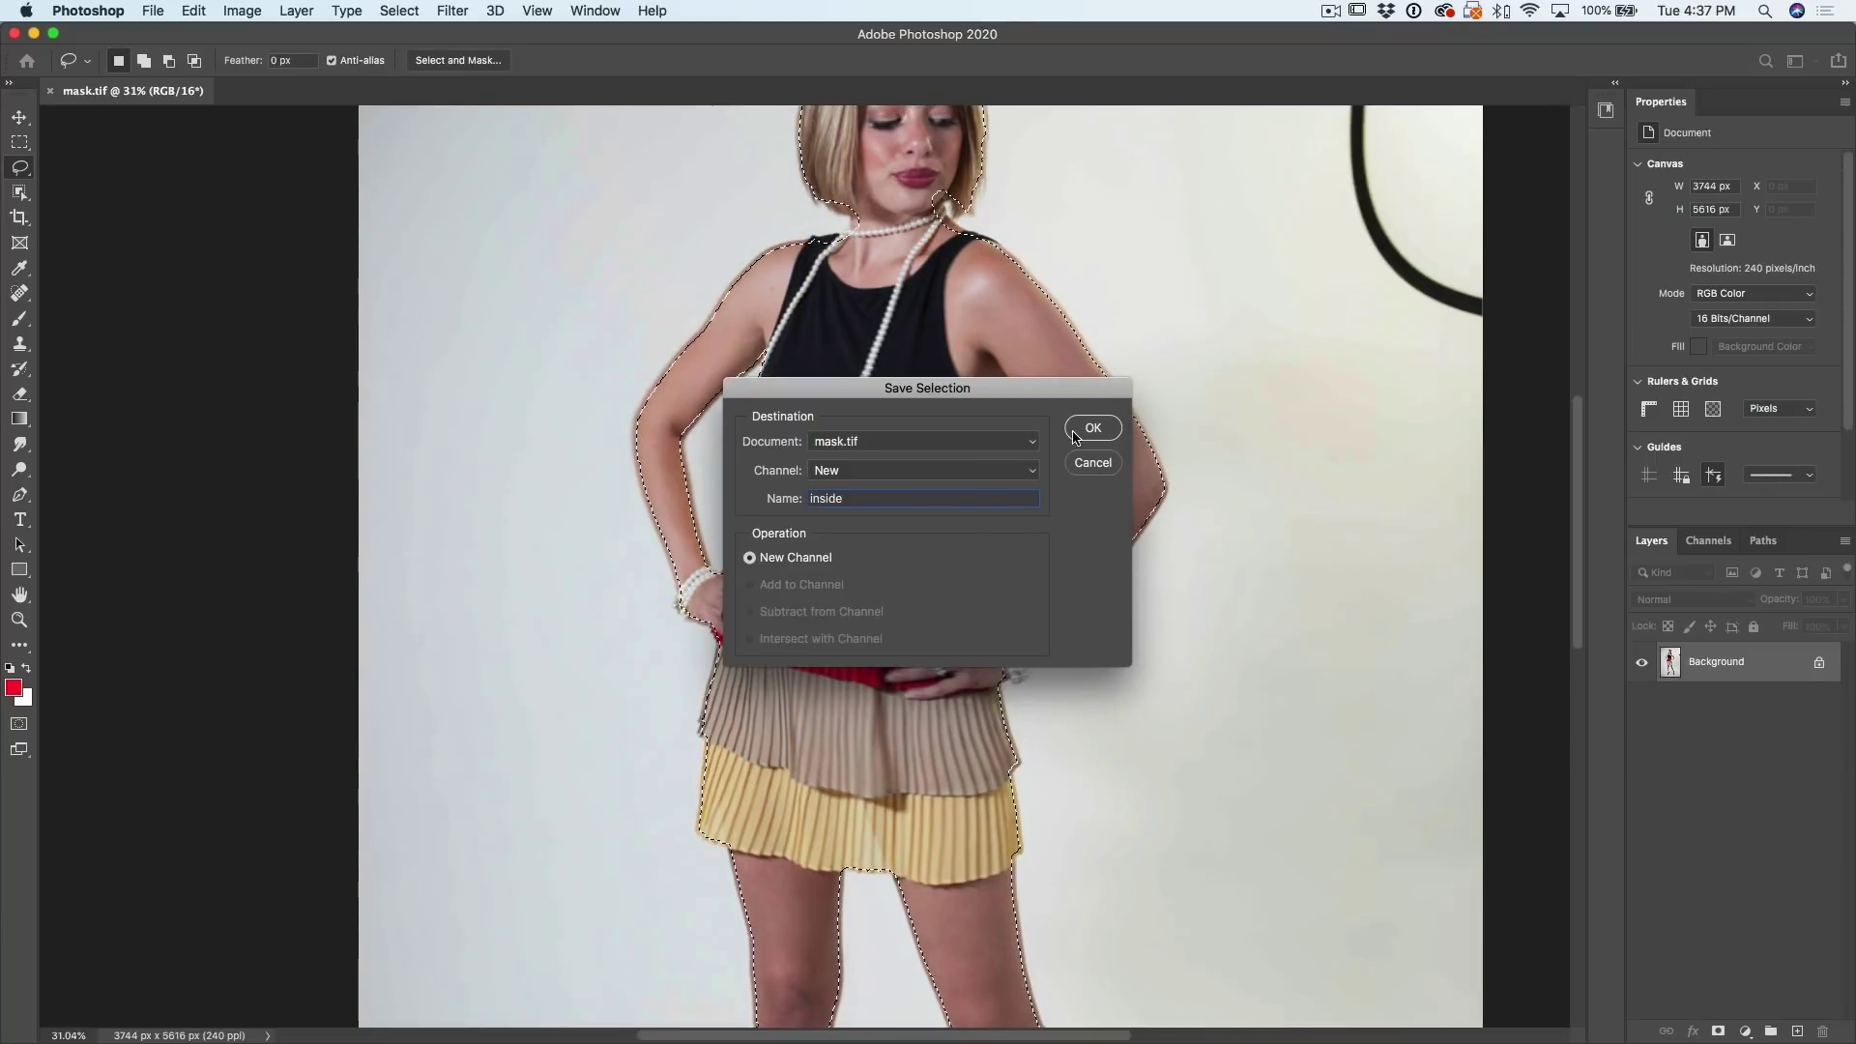
left_click(1088, 429)
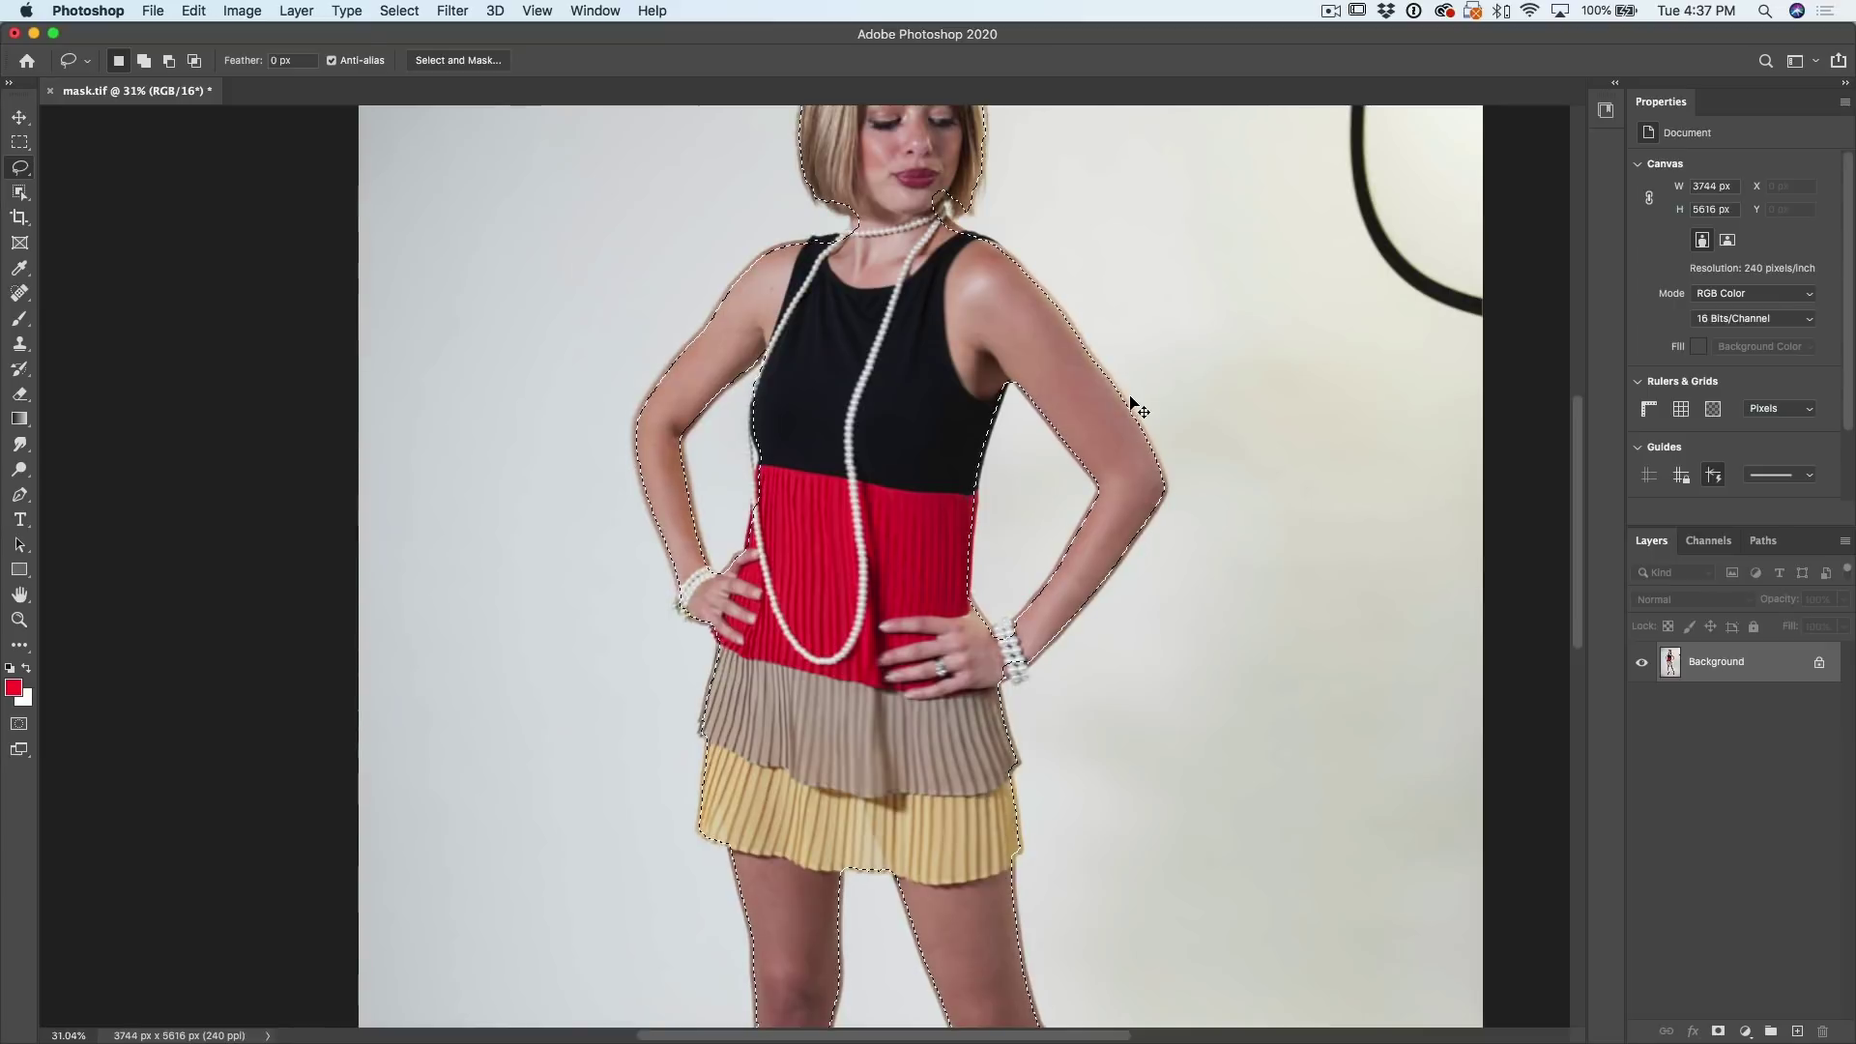
Step: Deselect and zoom out to see the whole photo
key("super+d")
scroll(1121, 377, "down", 2)
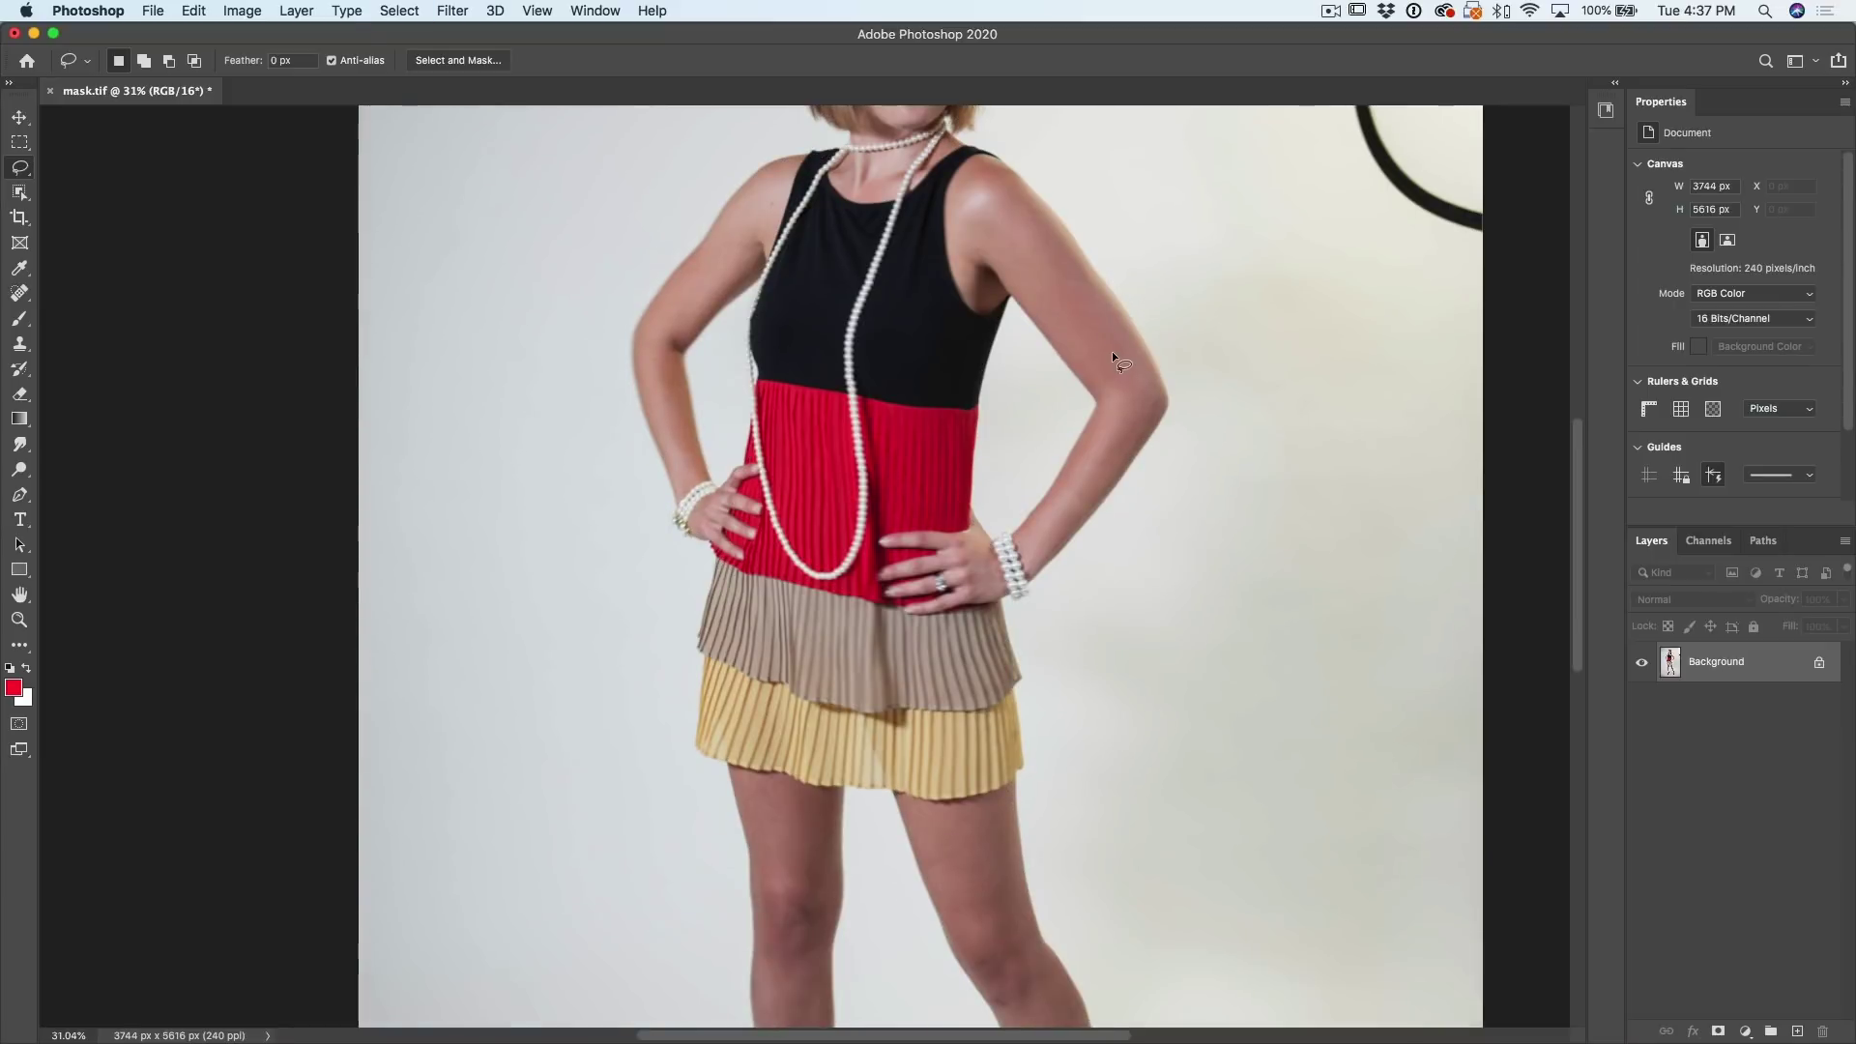
scroll(1112, 351, "down", 1)
scroll(1115, 346, "down", 3)
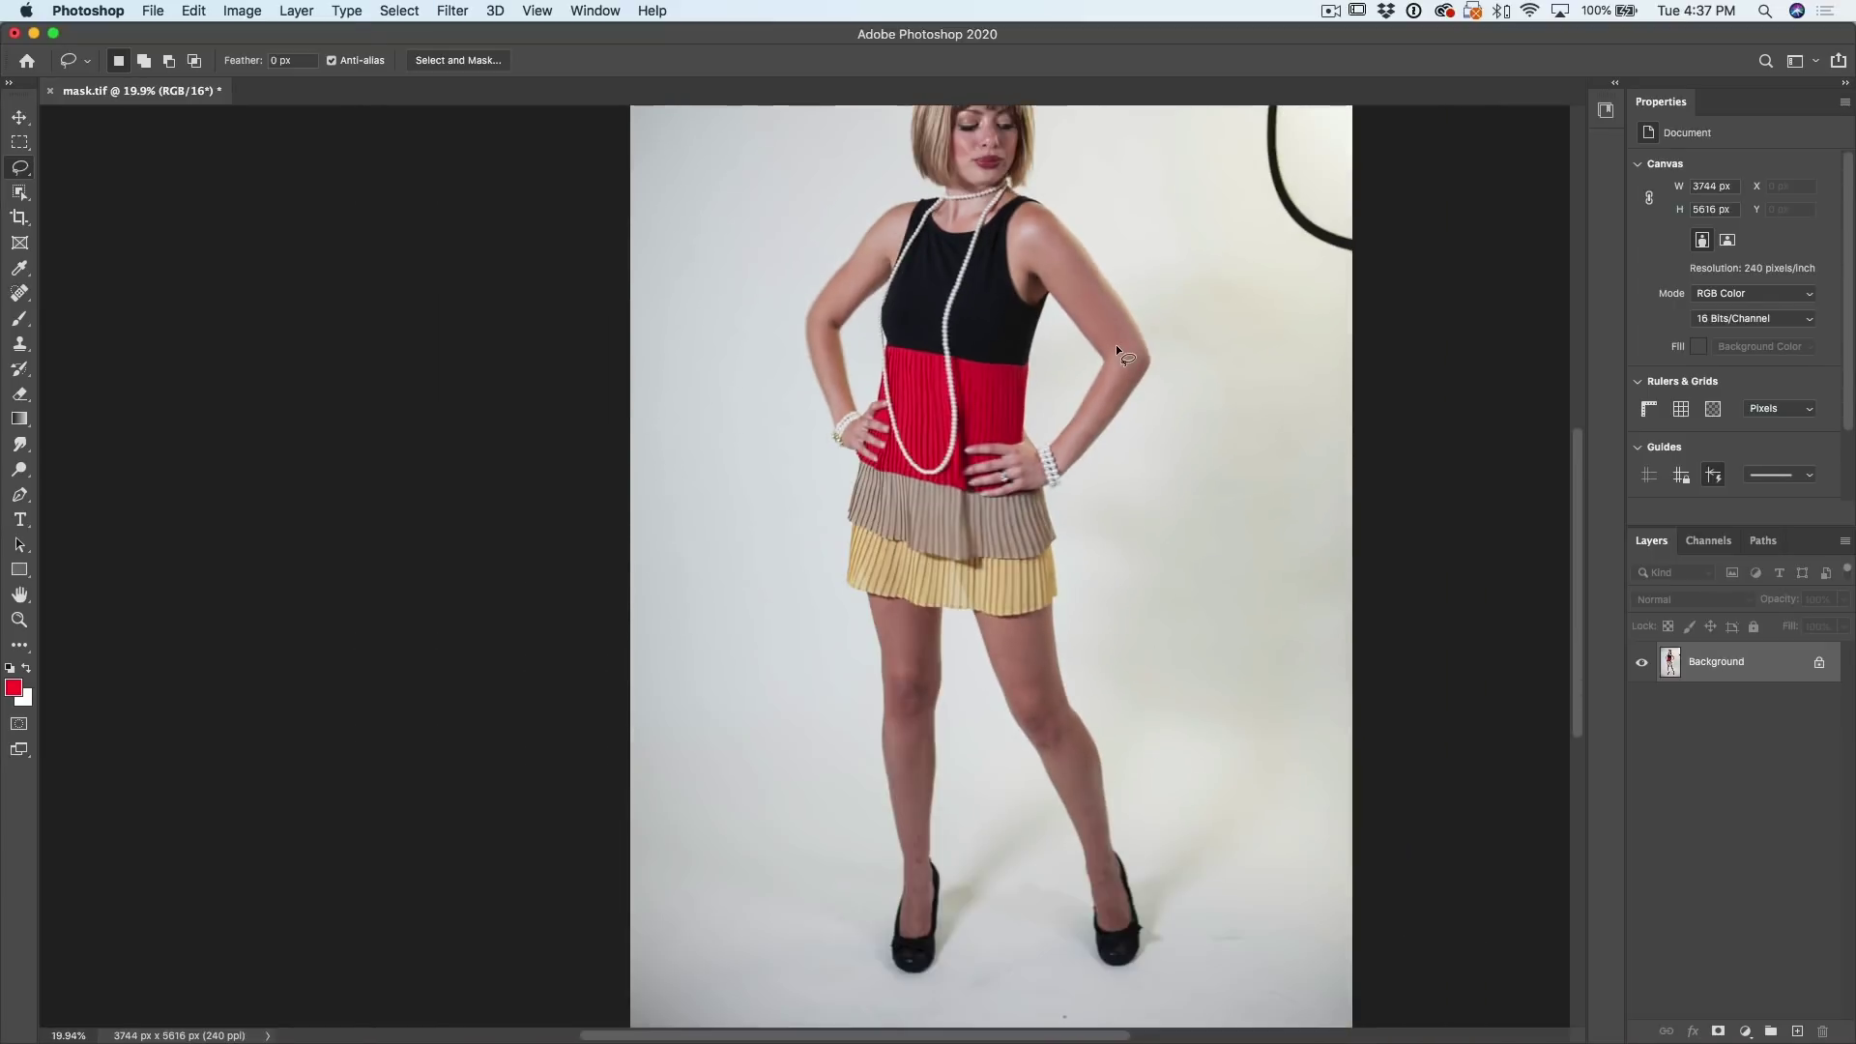
scroll(1116, 344, "down", 2)
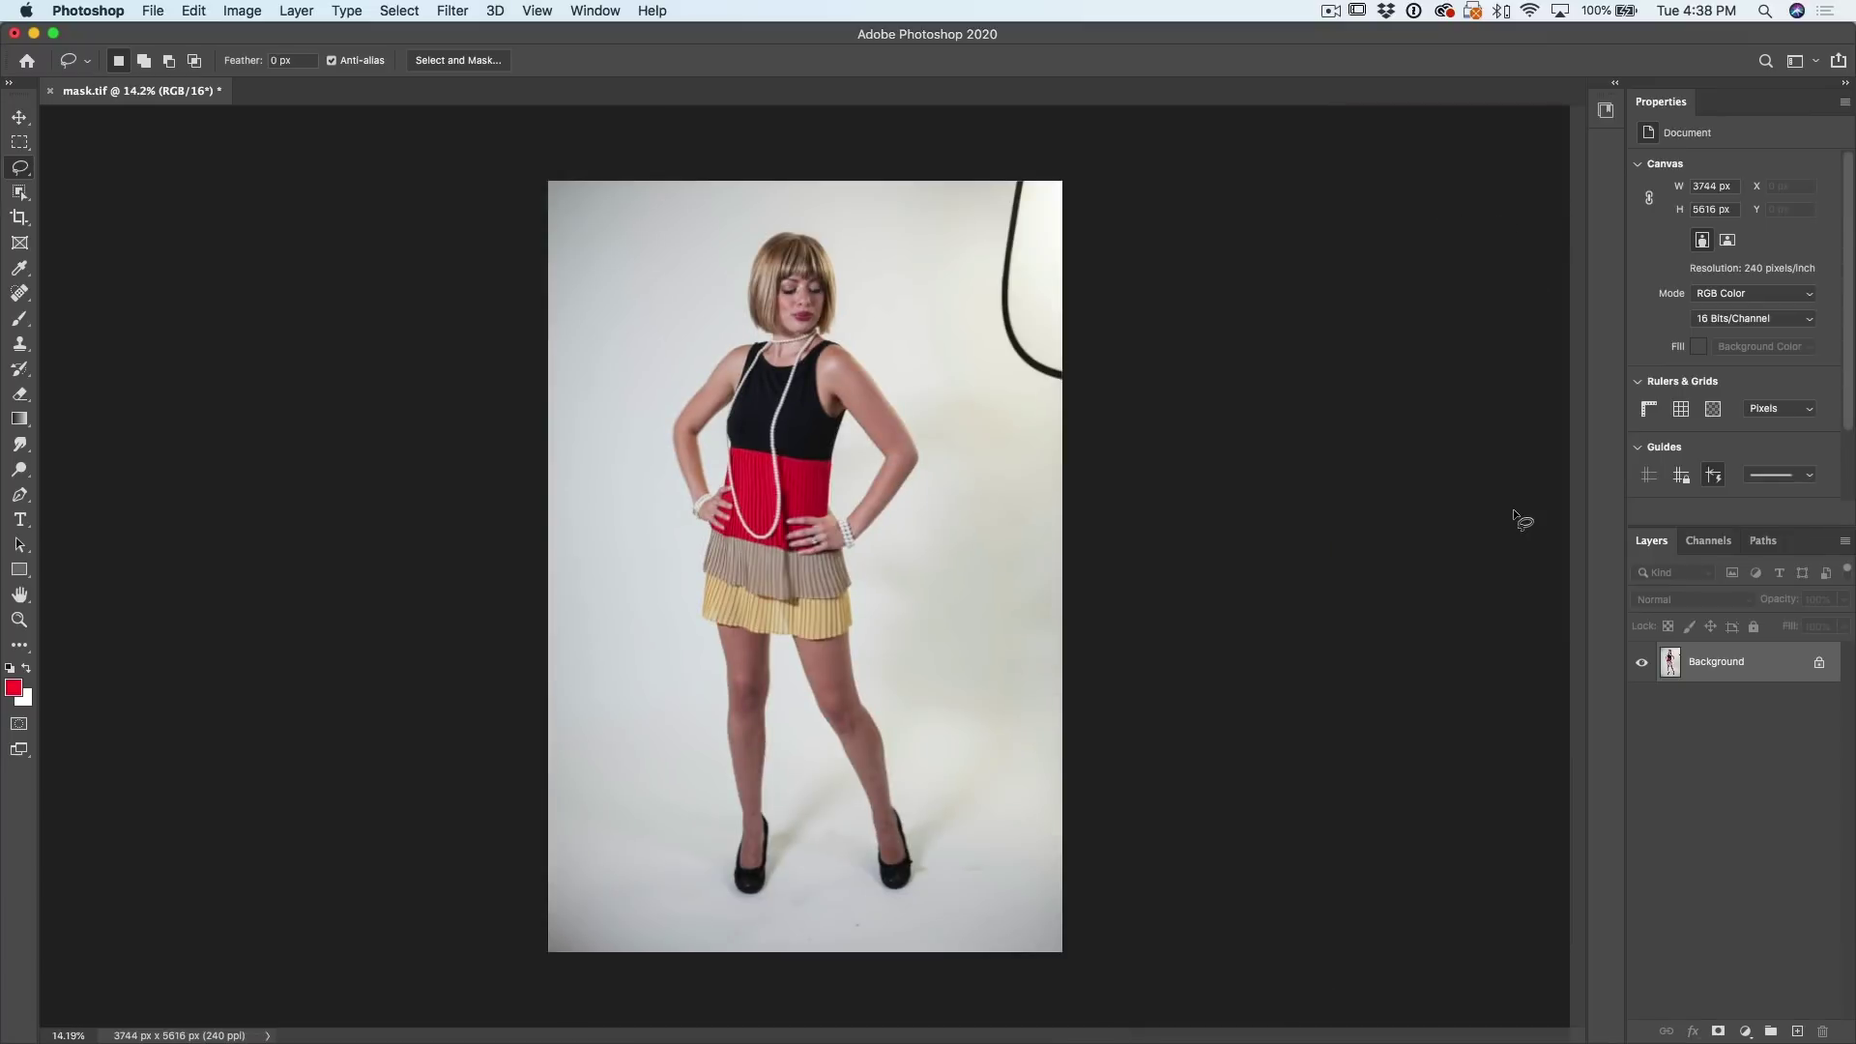
Step: Compare the Red and Blue channels, then duplicate Blue as 'Blue copy'
left_click(1722, 542)
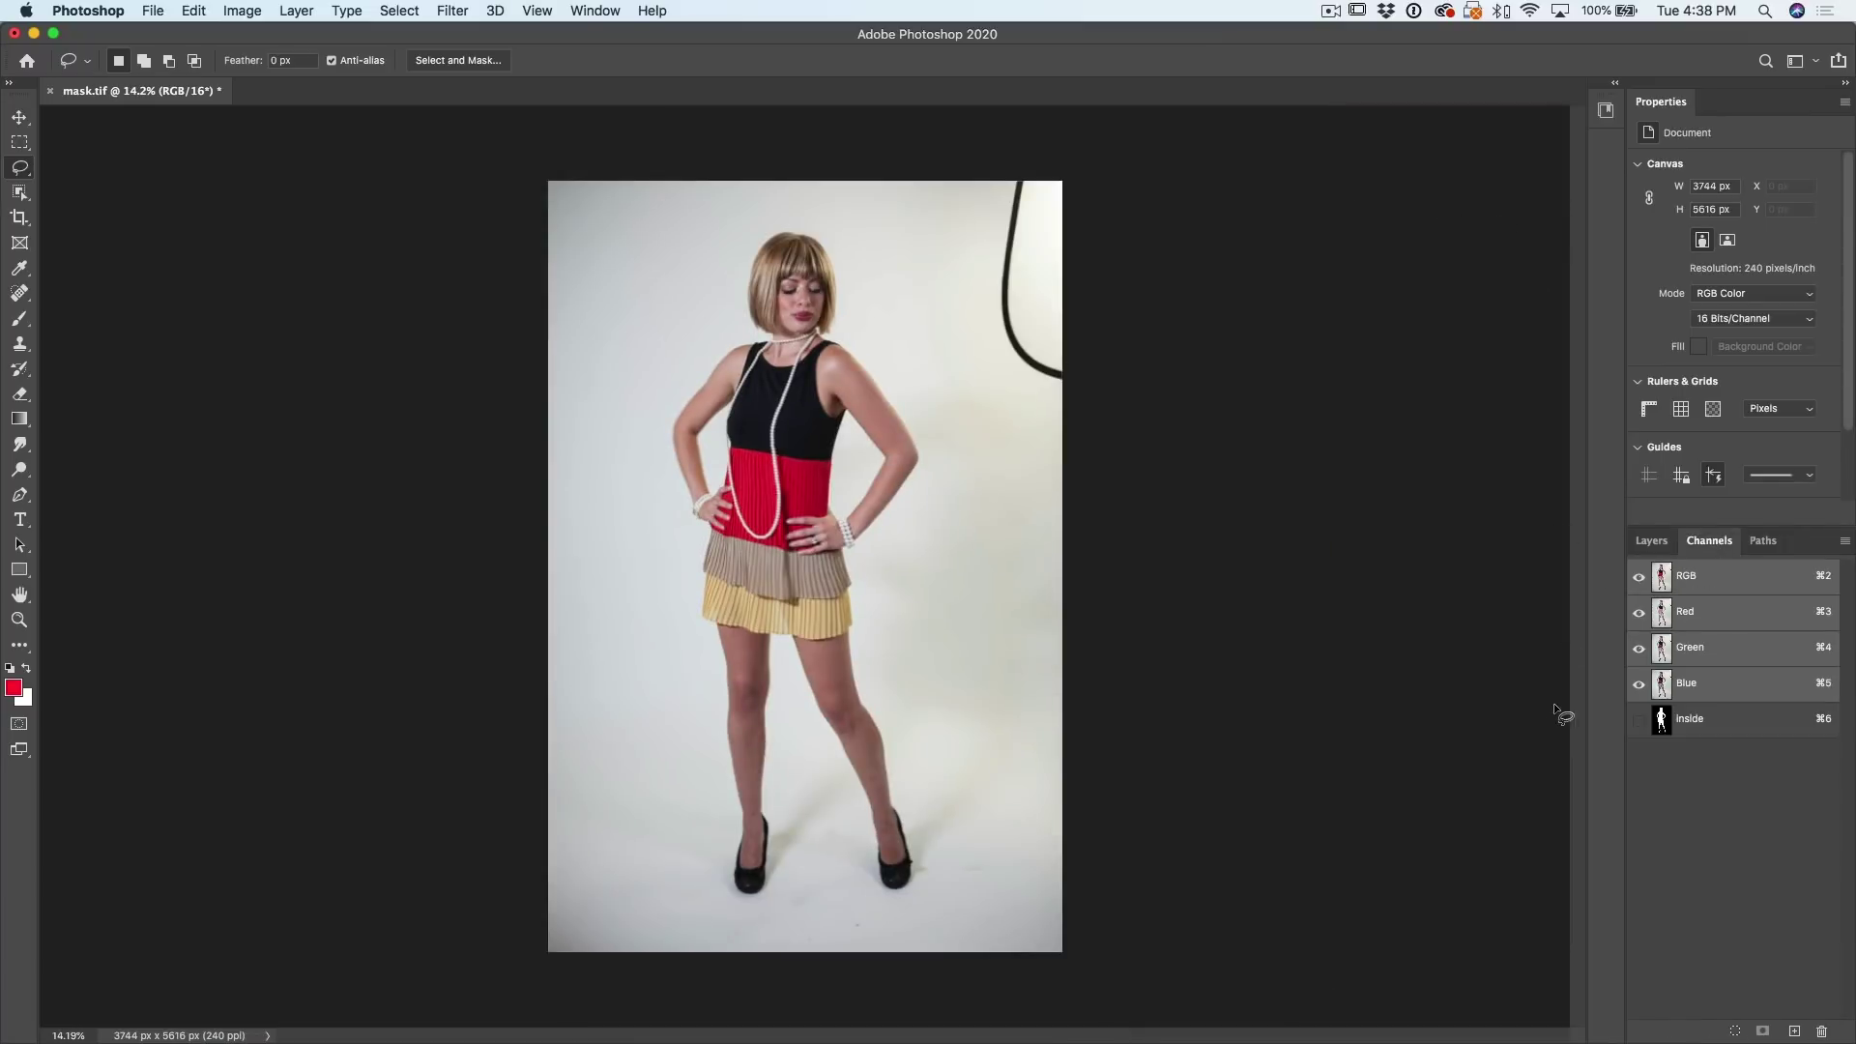
left_click(1699, 616)
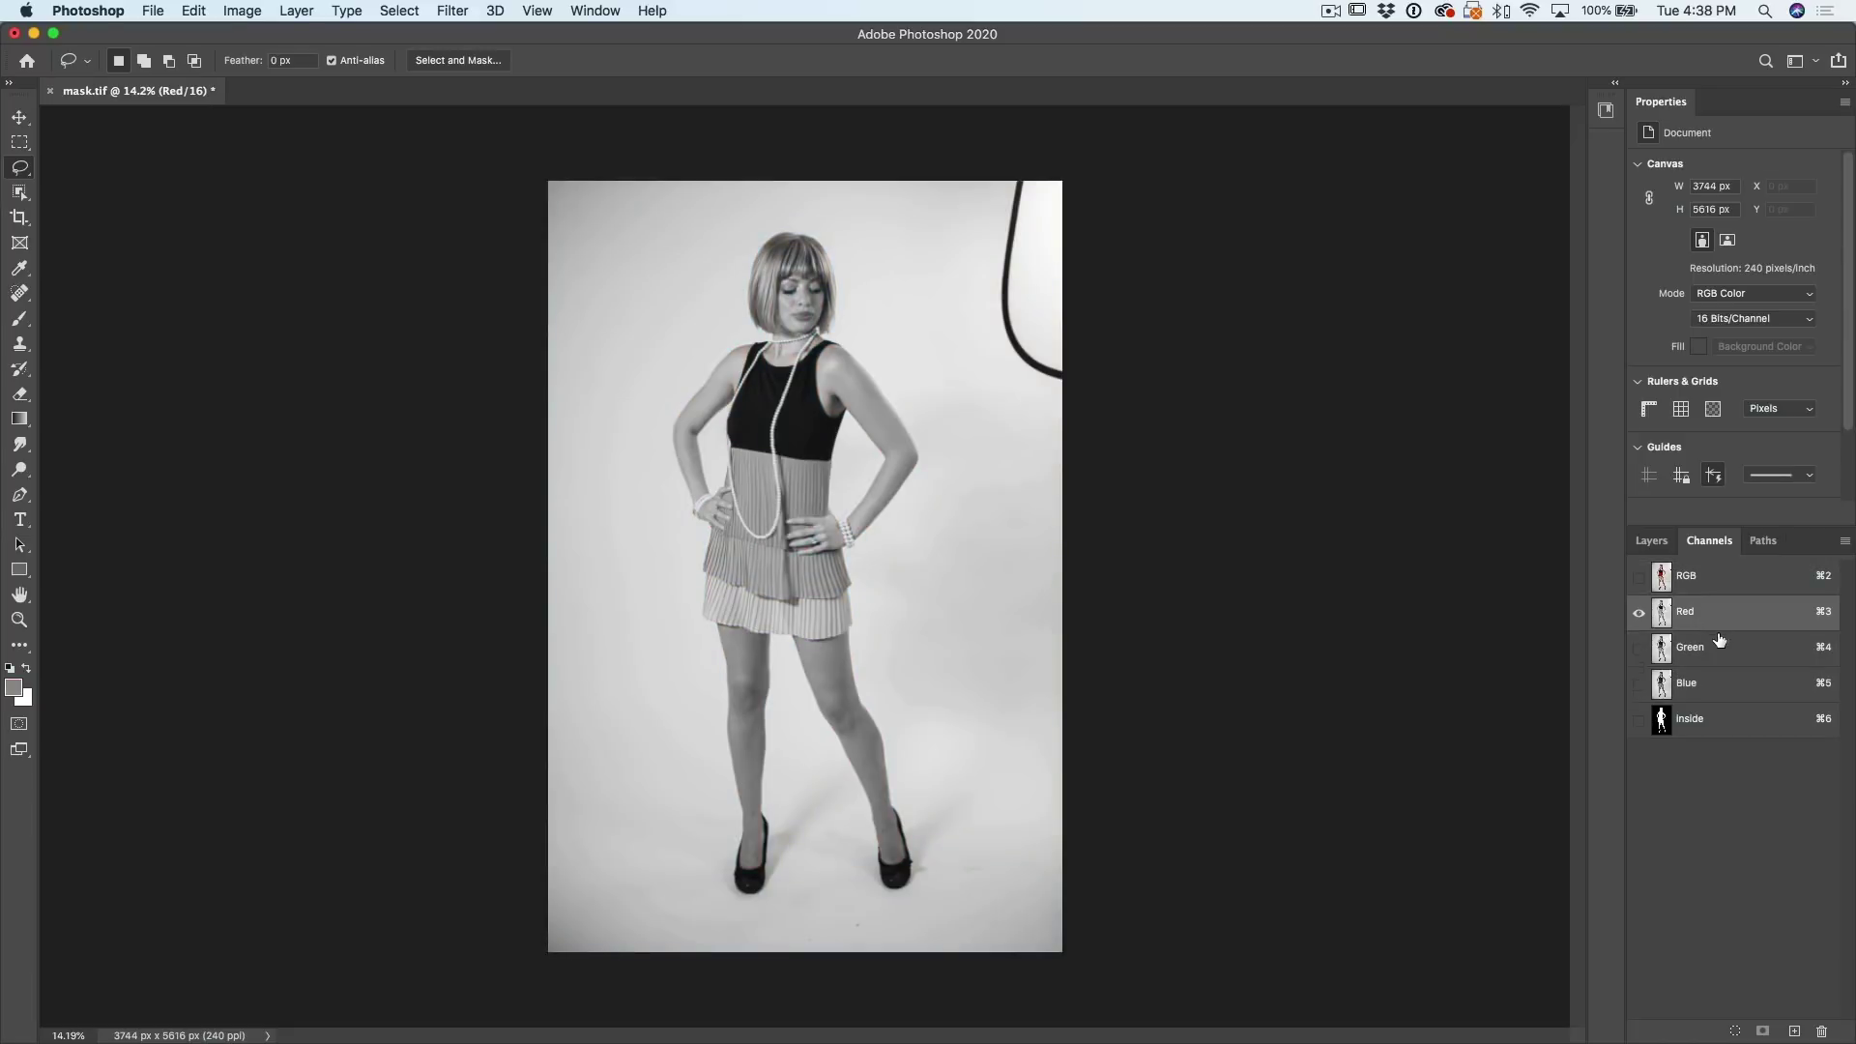
left_click(1701, 690)
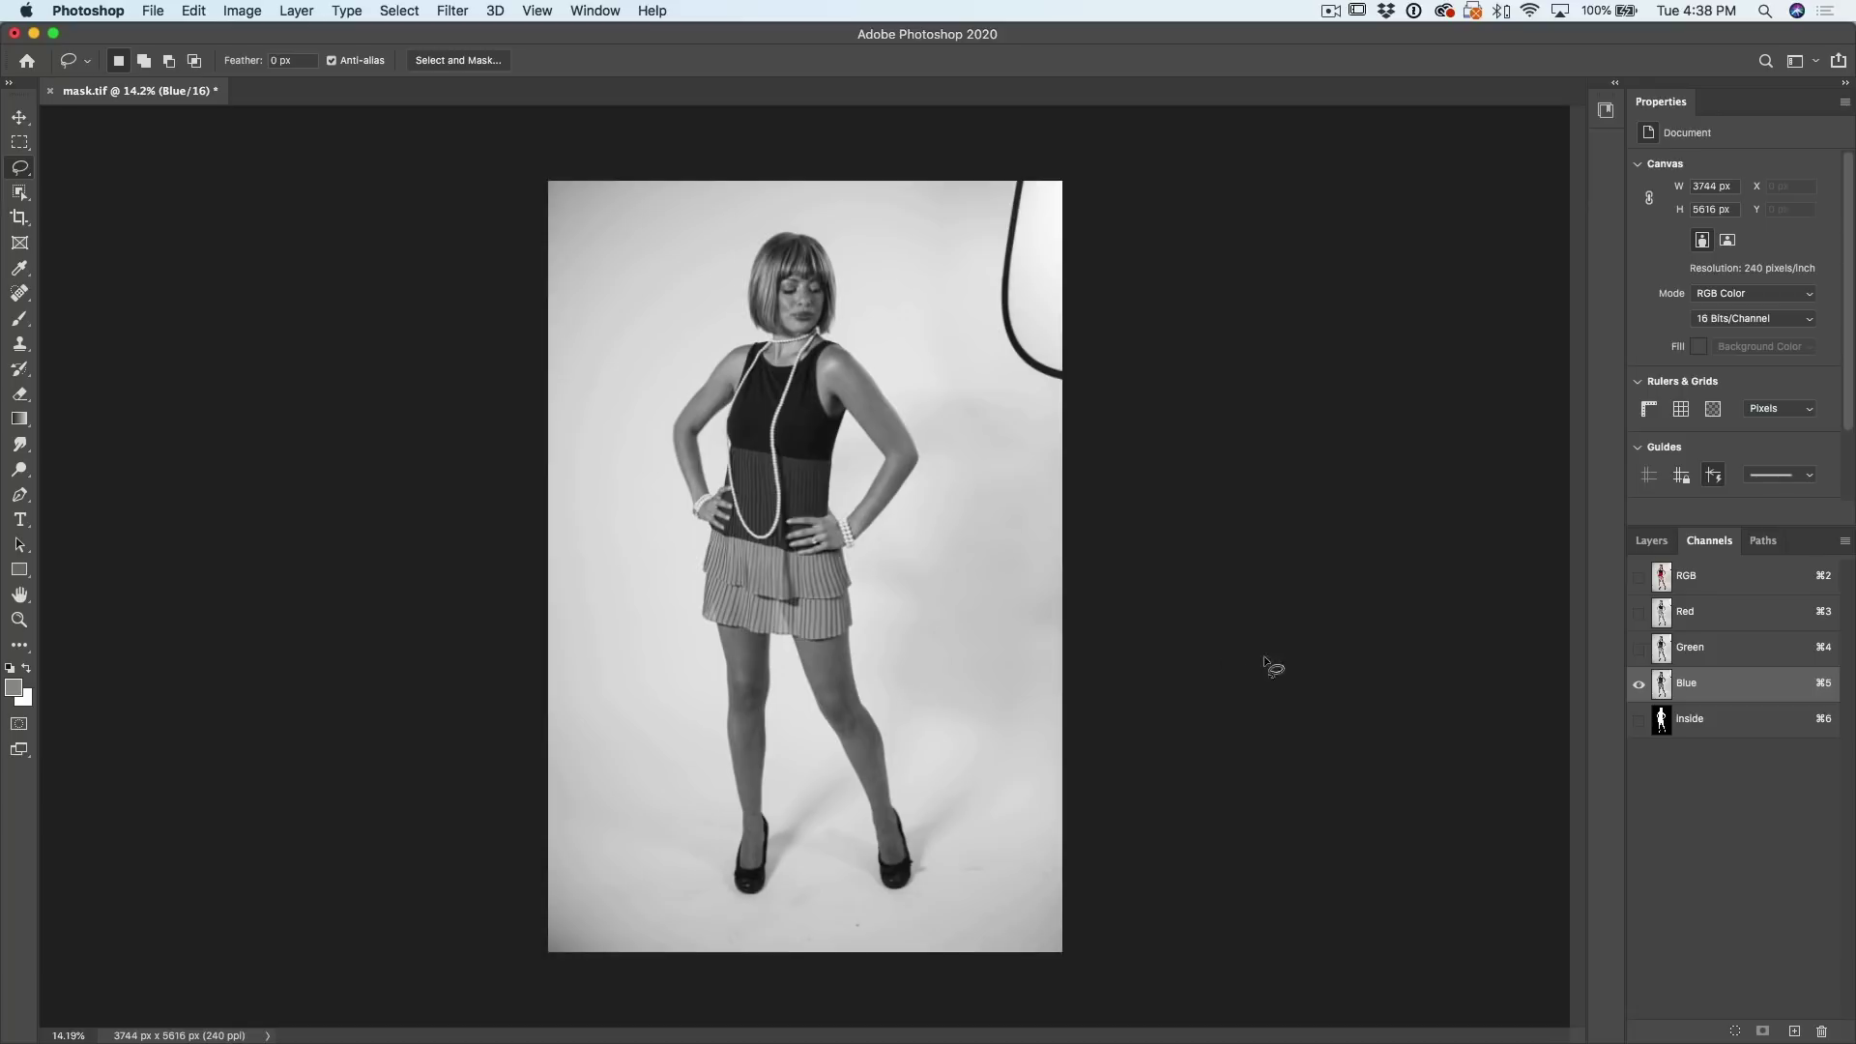
left_click(1700, 619)
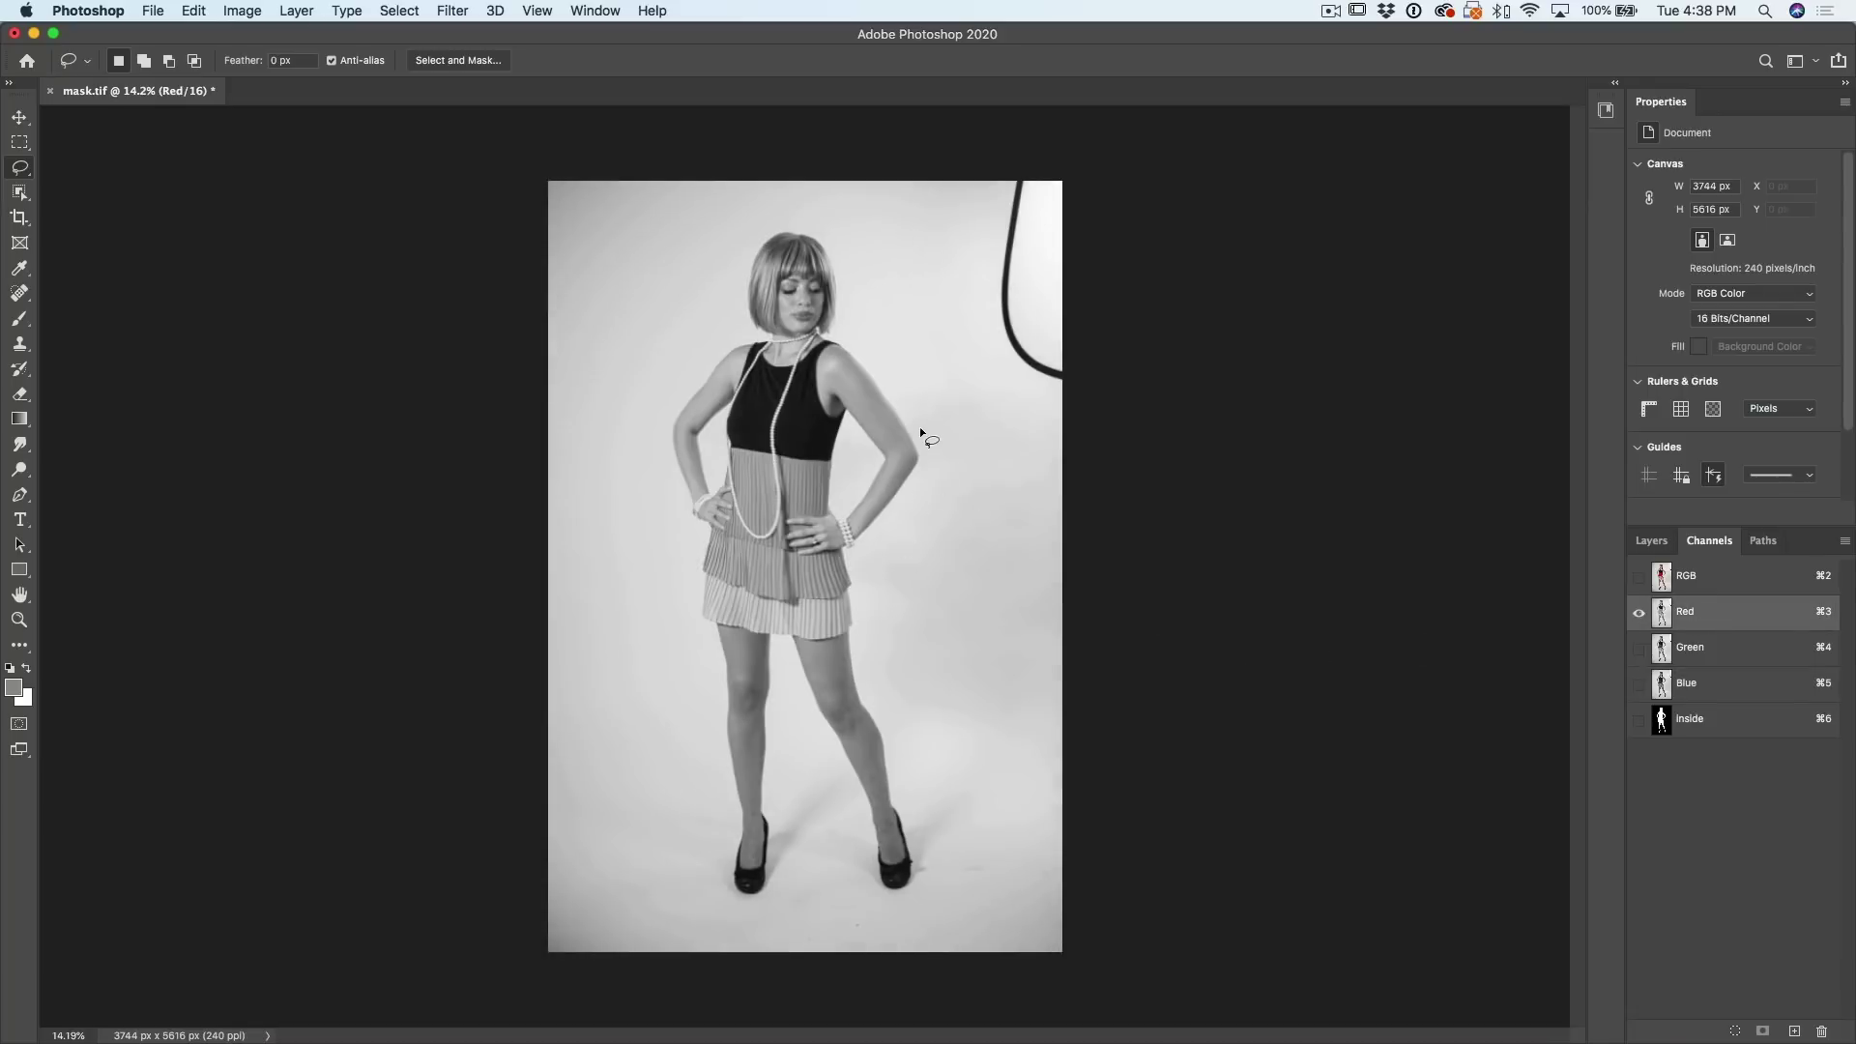
left_click(1721, 680)
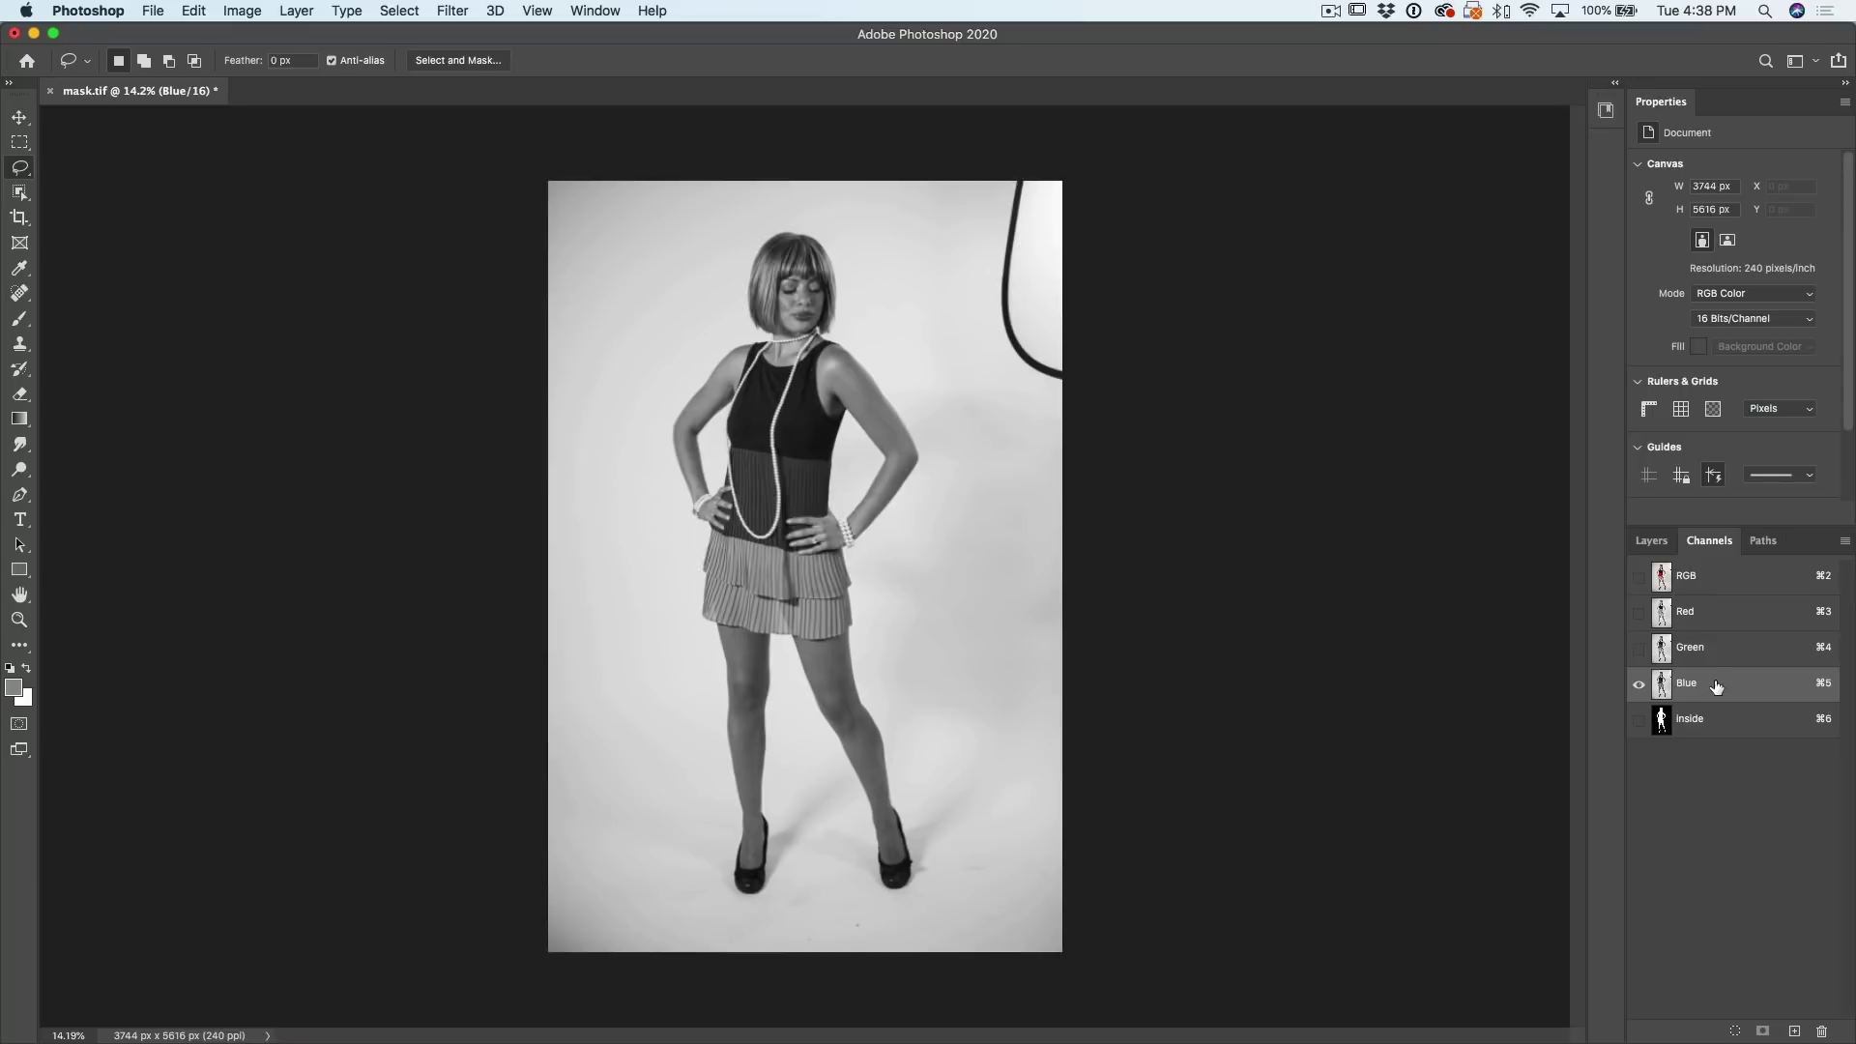
left_click_drag(1716, 685, 1797, 1030)
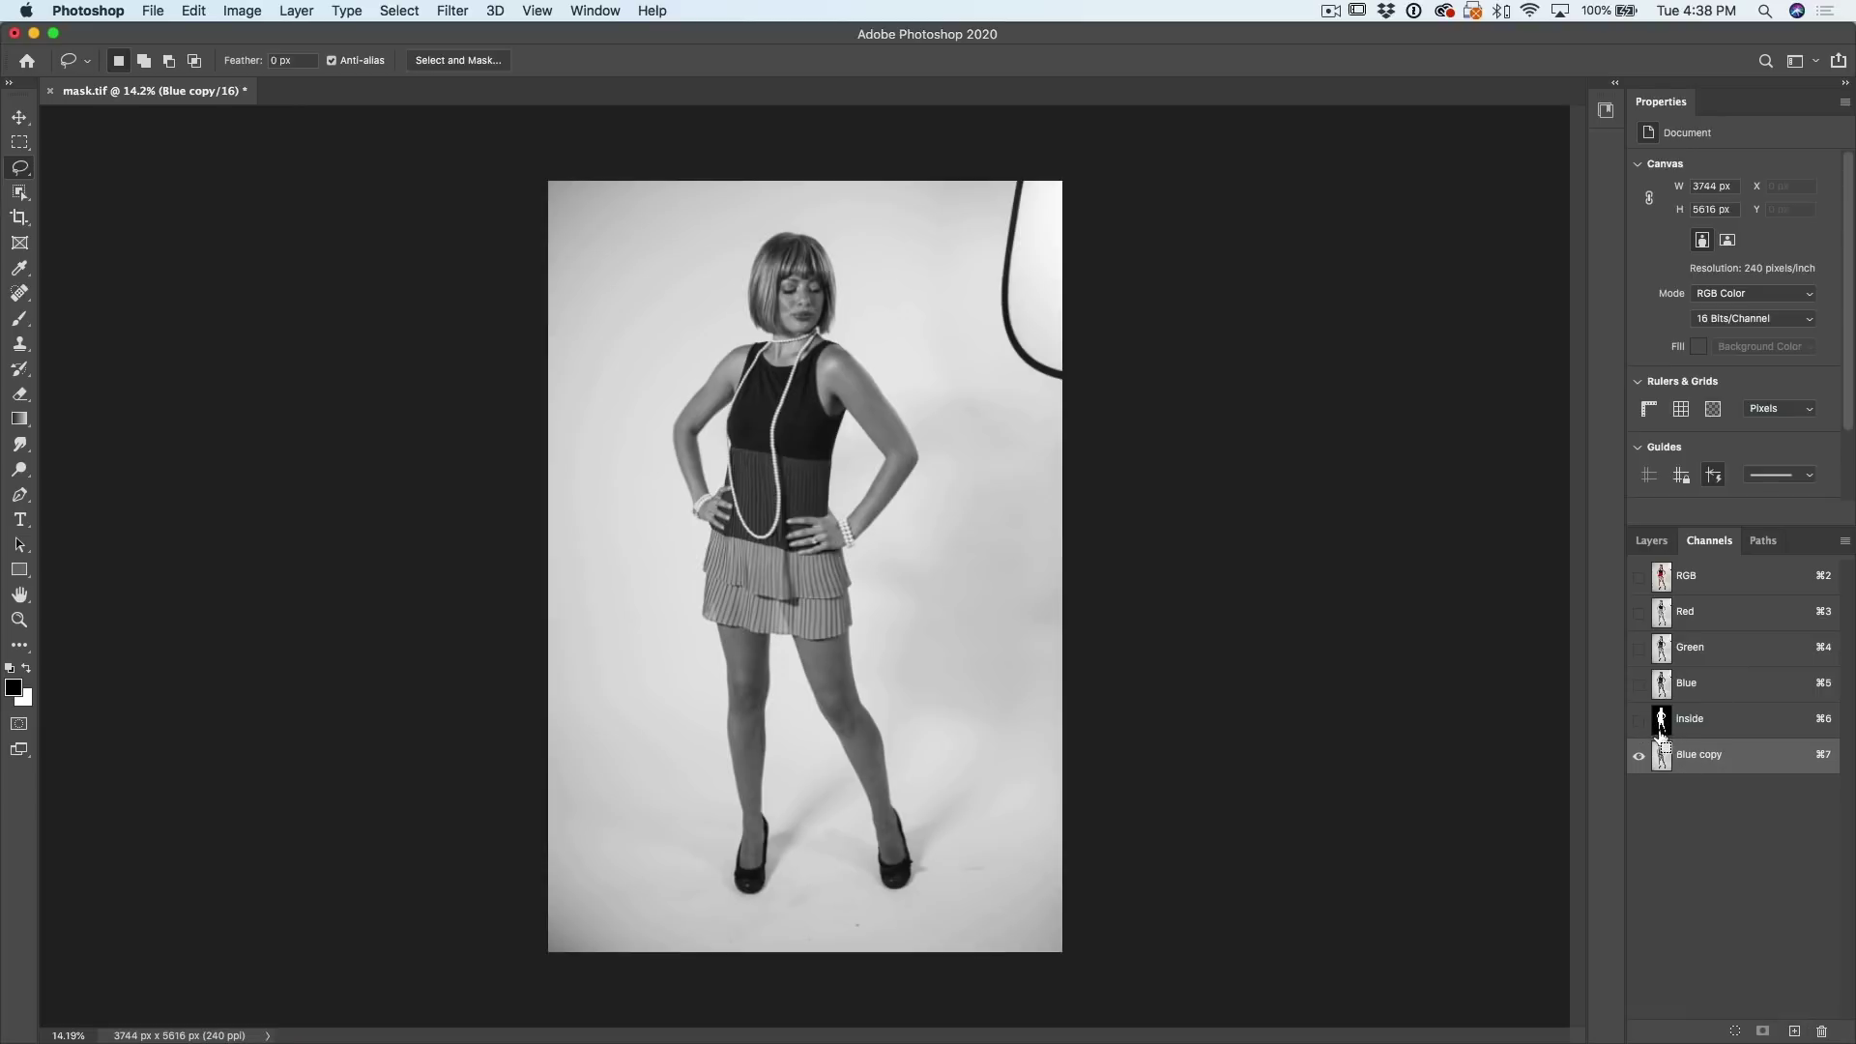
left_click_drag(1662, 723, 1655, 735)
left_click(1659, 725, "super")
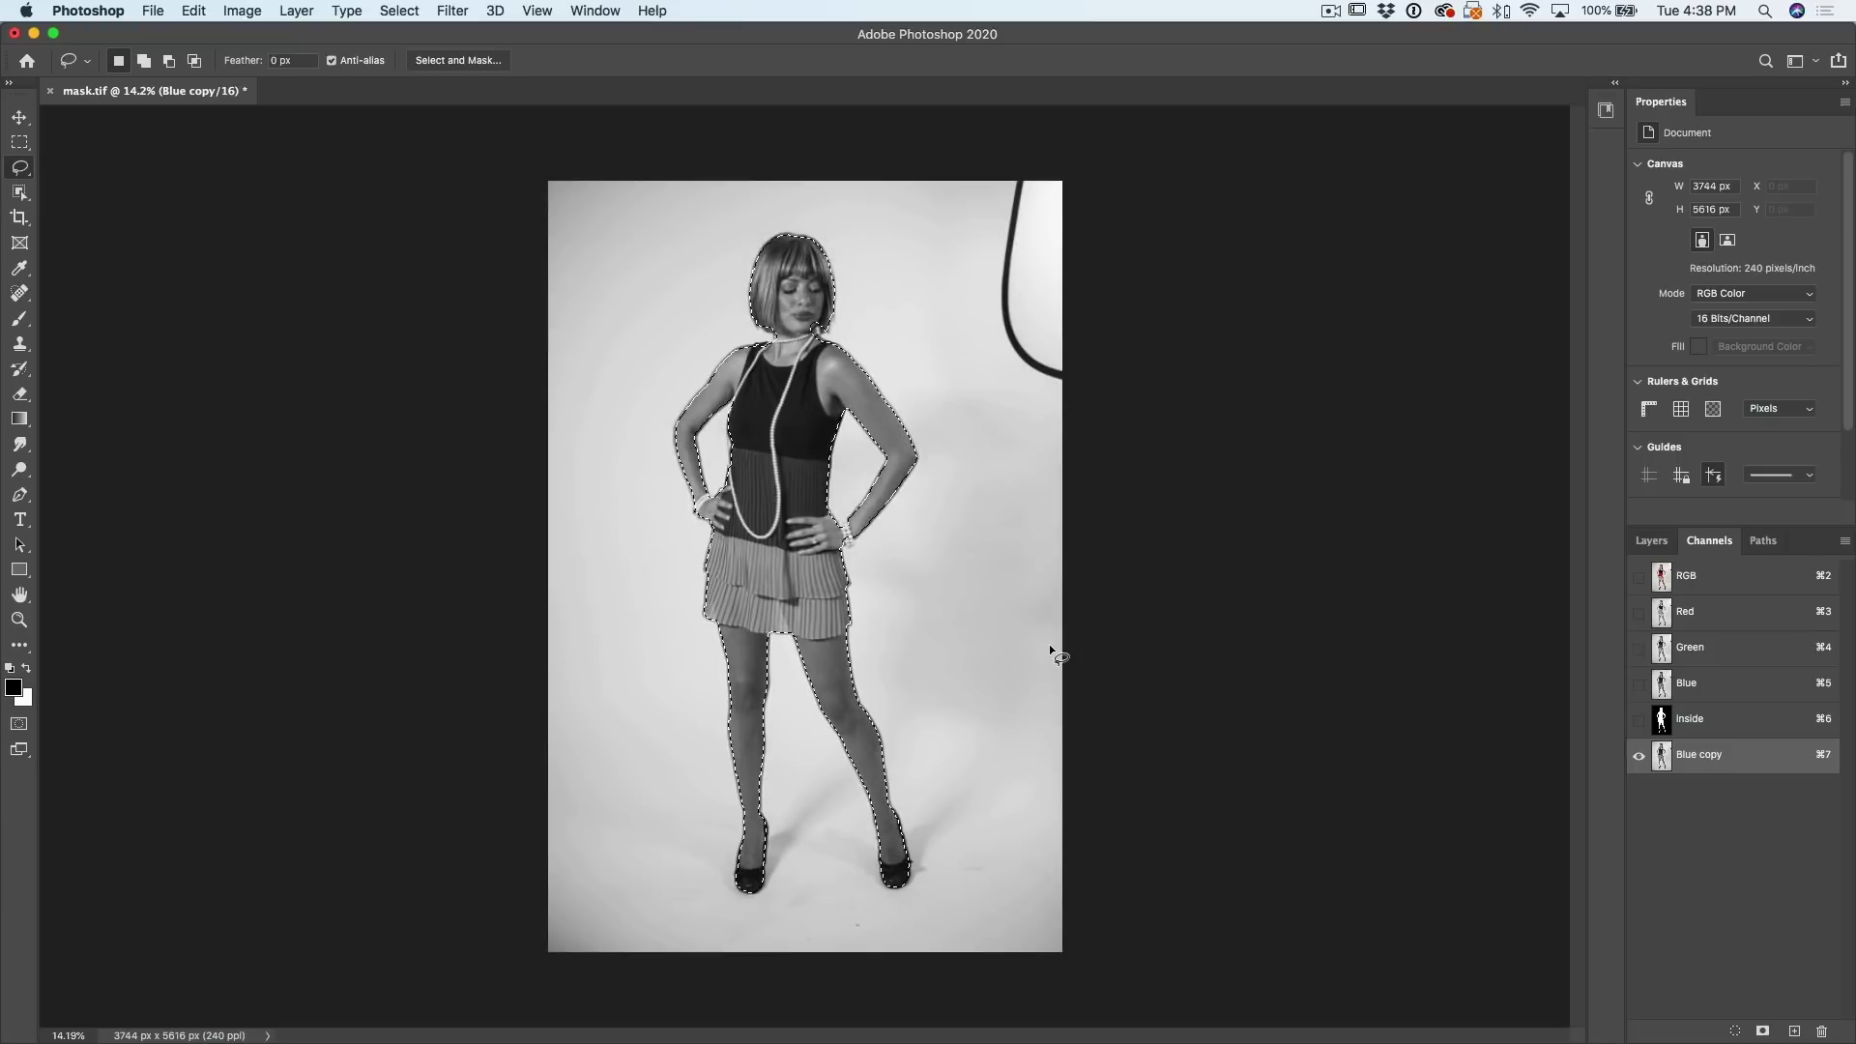
key("x")
key("super+BackSpace")
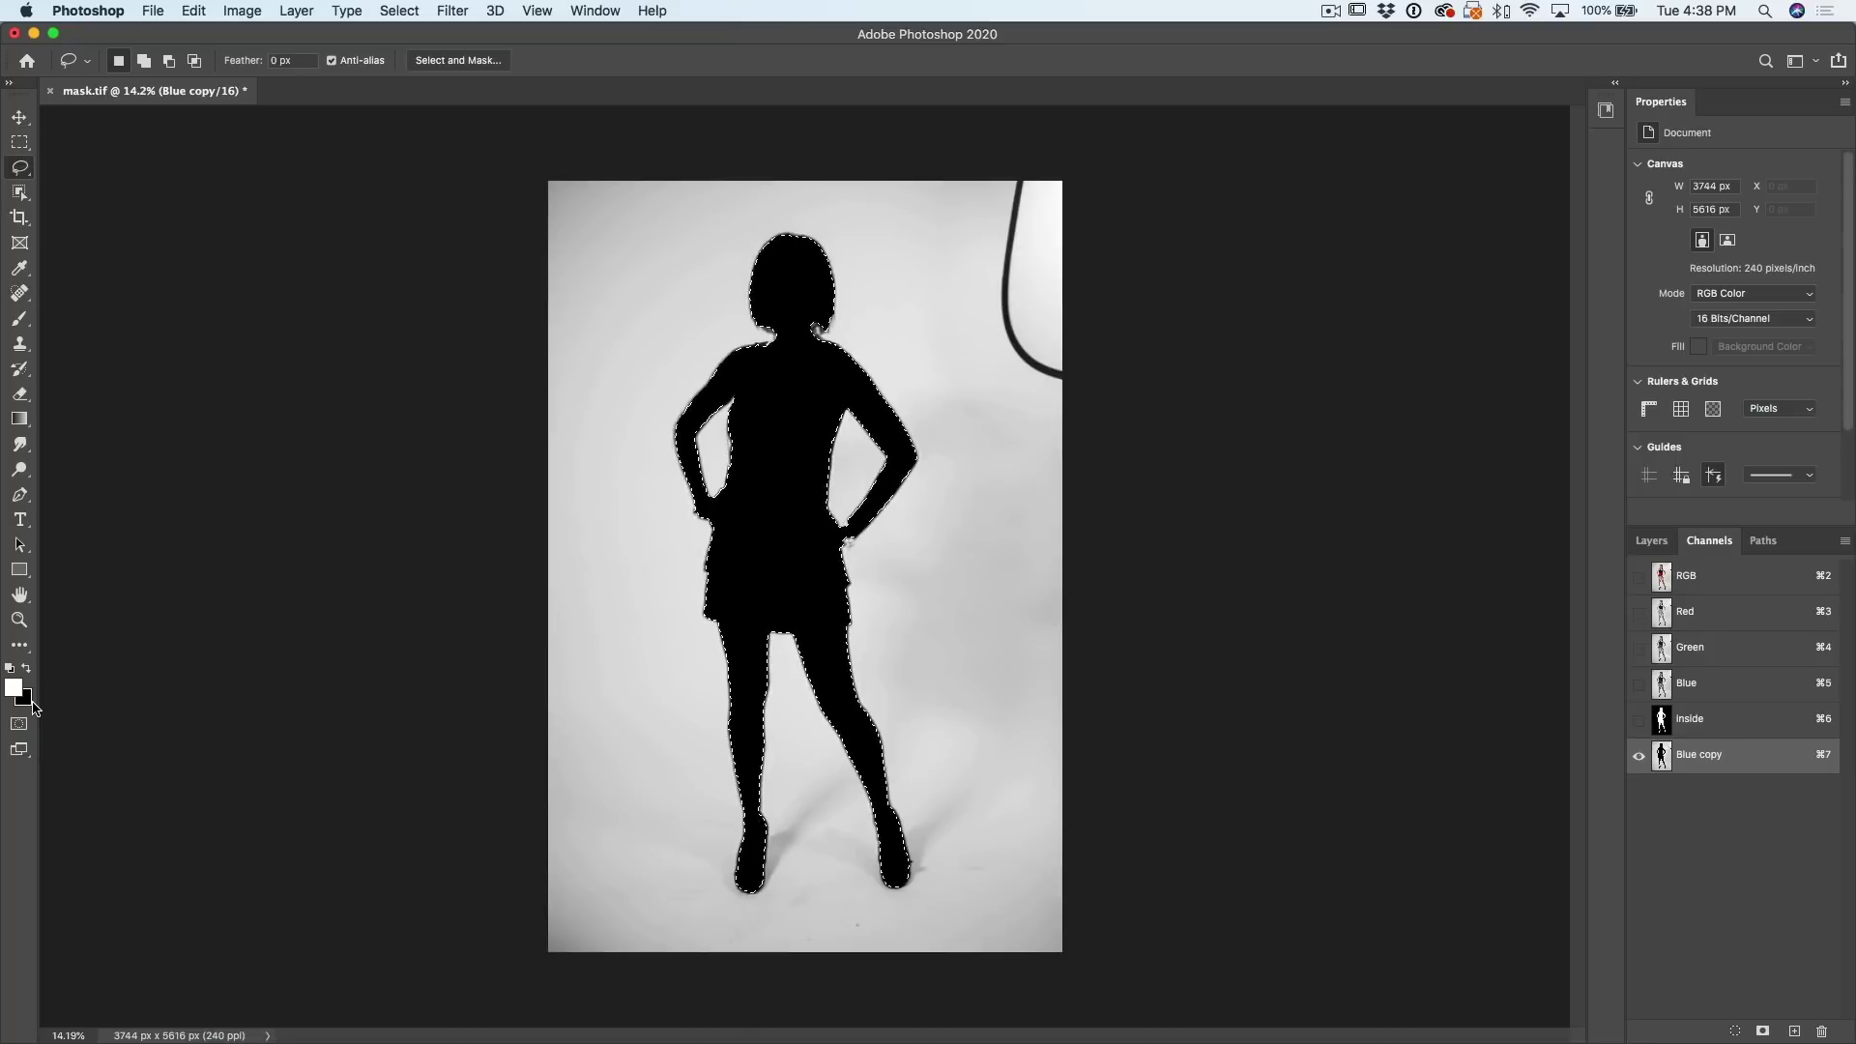
key("super+d")
scroll(707, 409, "up", 5)
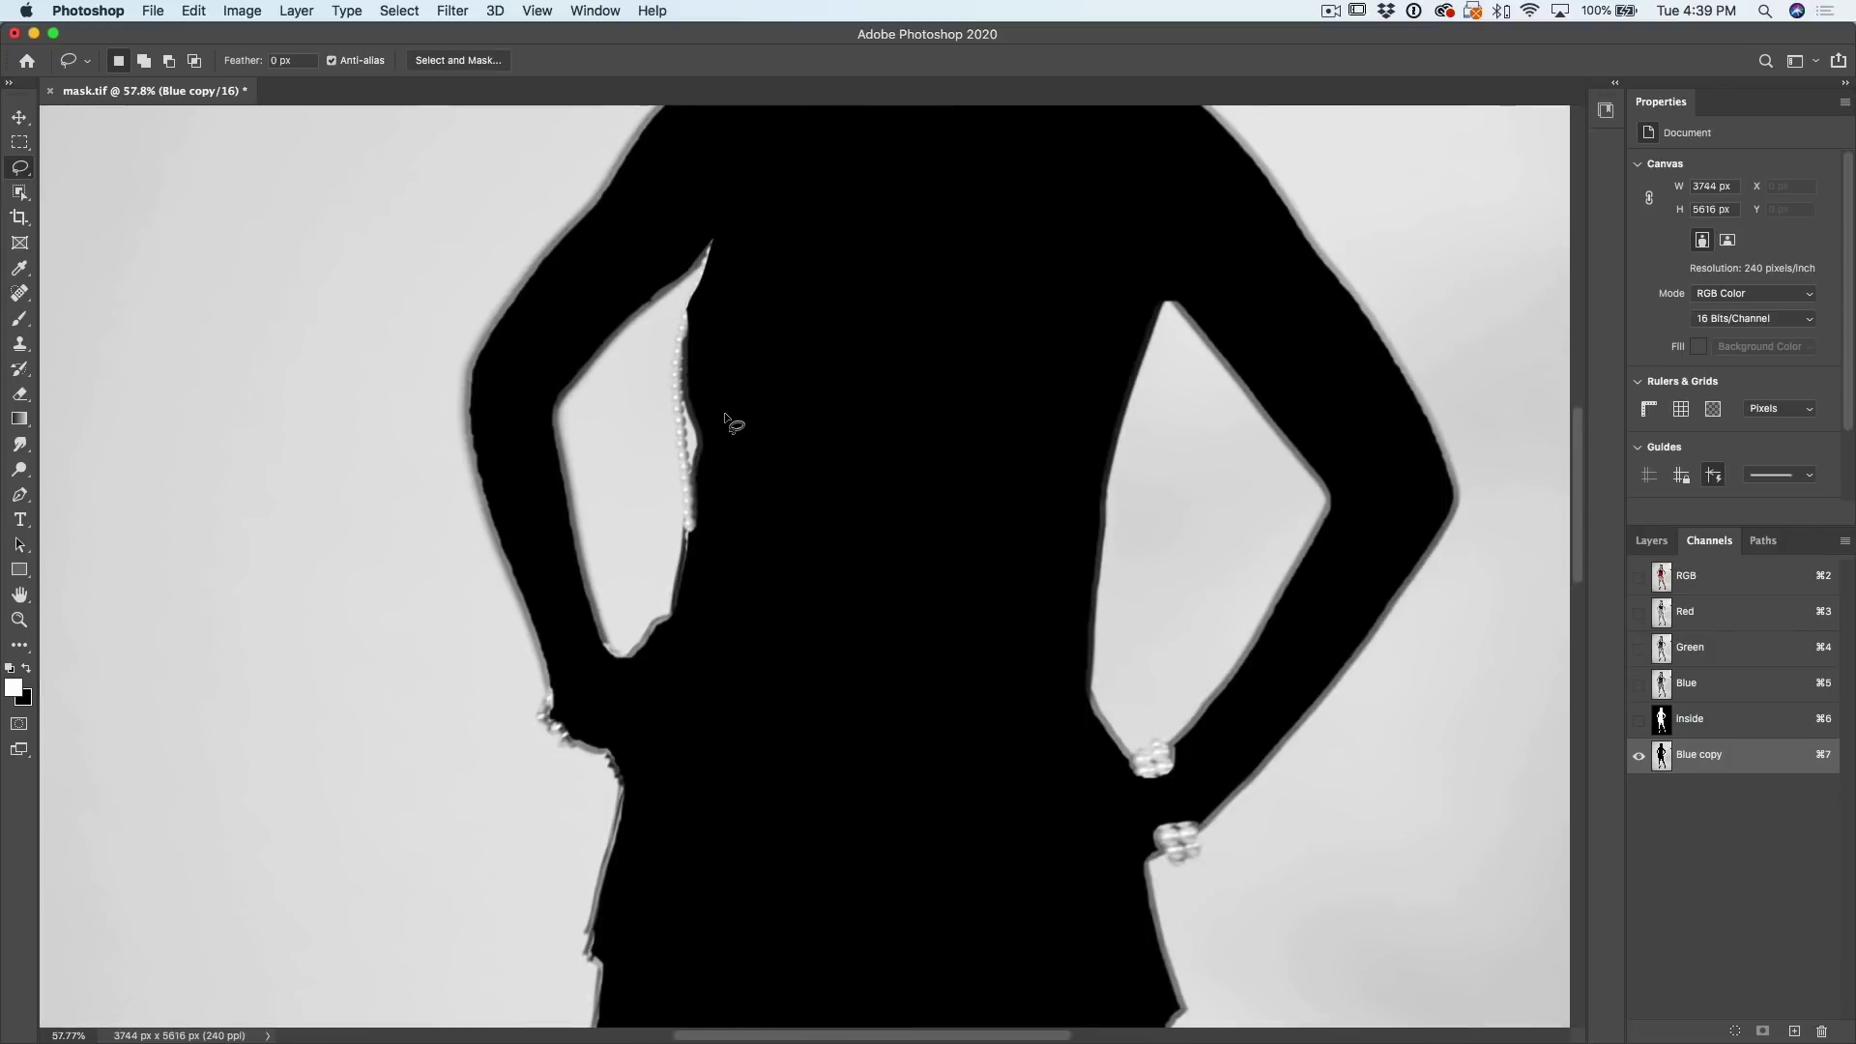
scroll(725, 416, "down", 1)
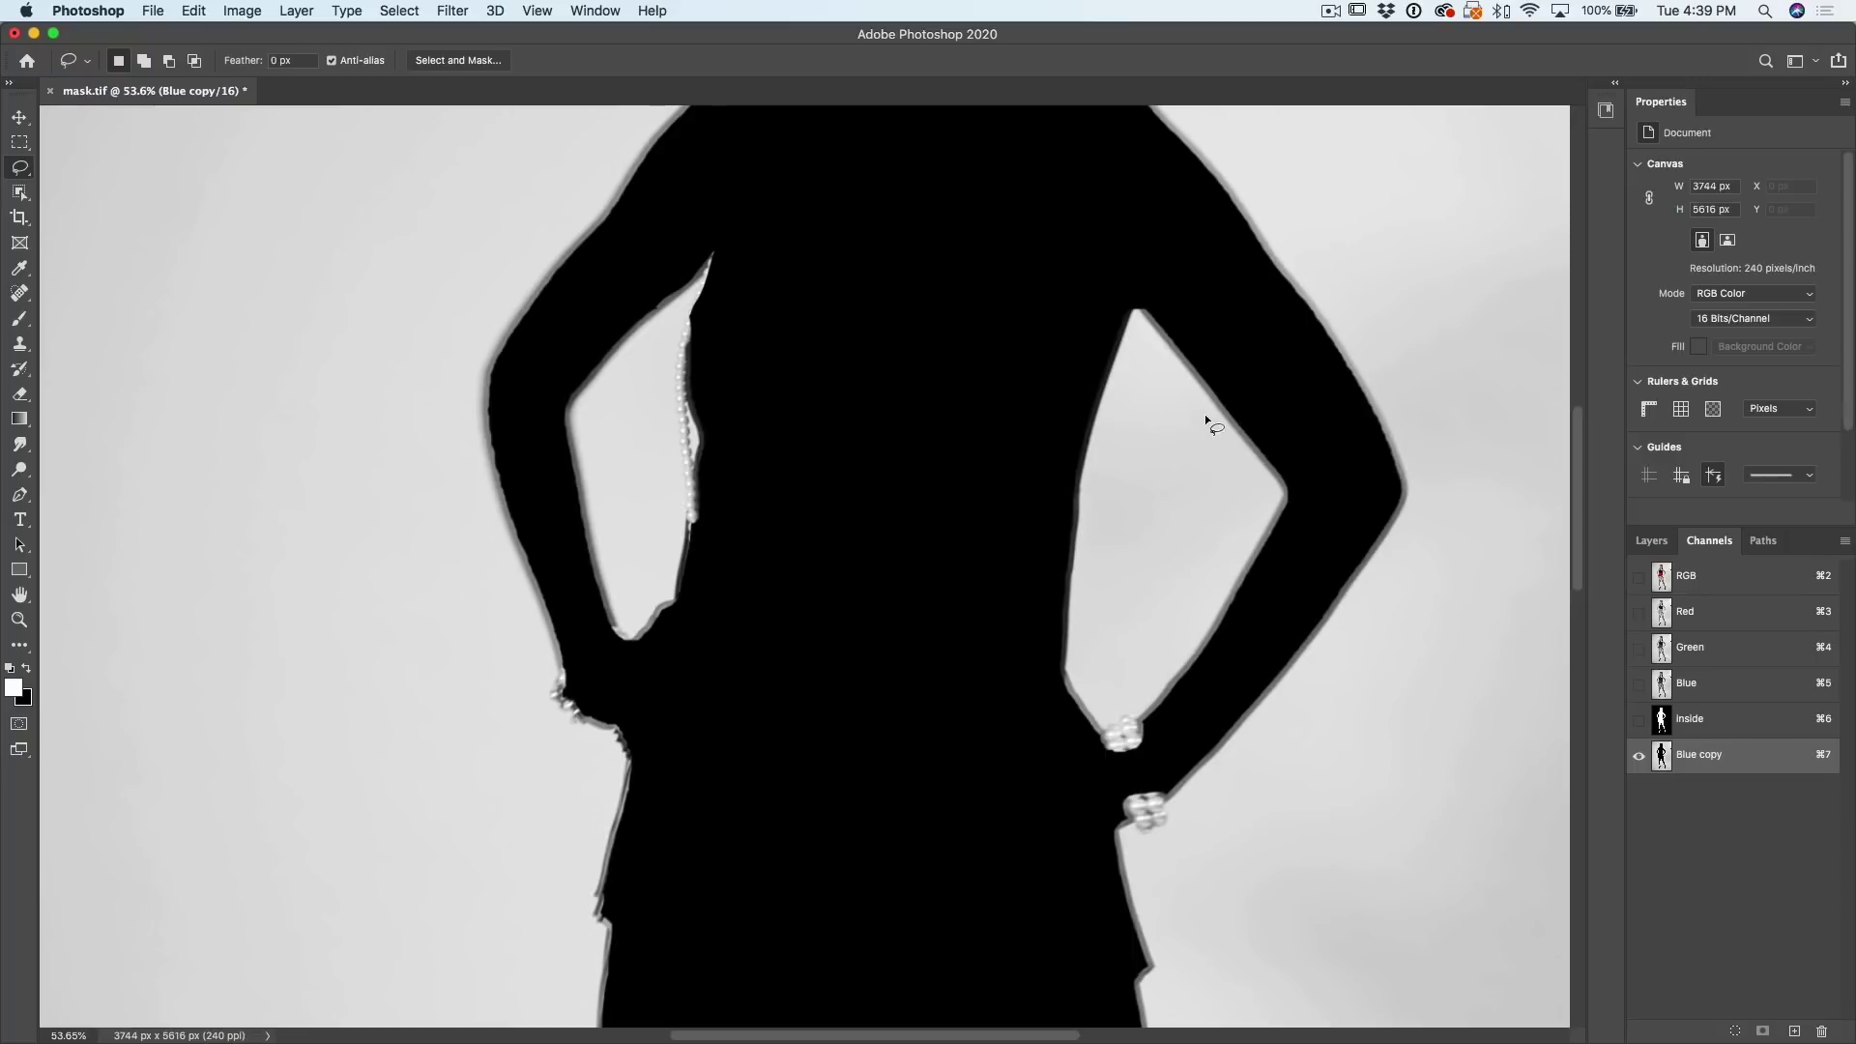
scroll(1204, 416, "down", 3)
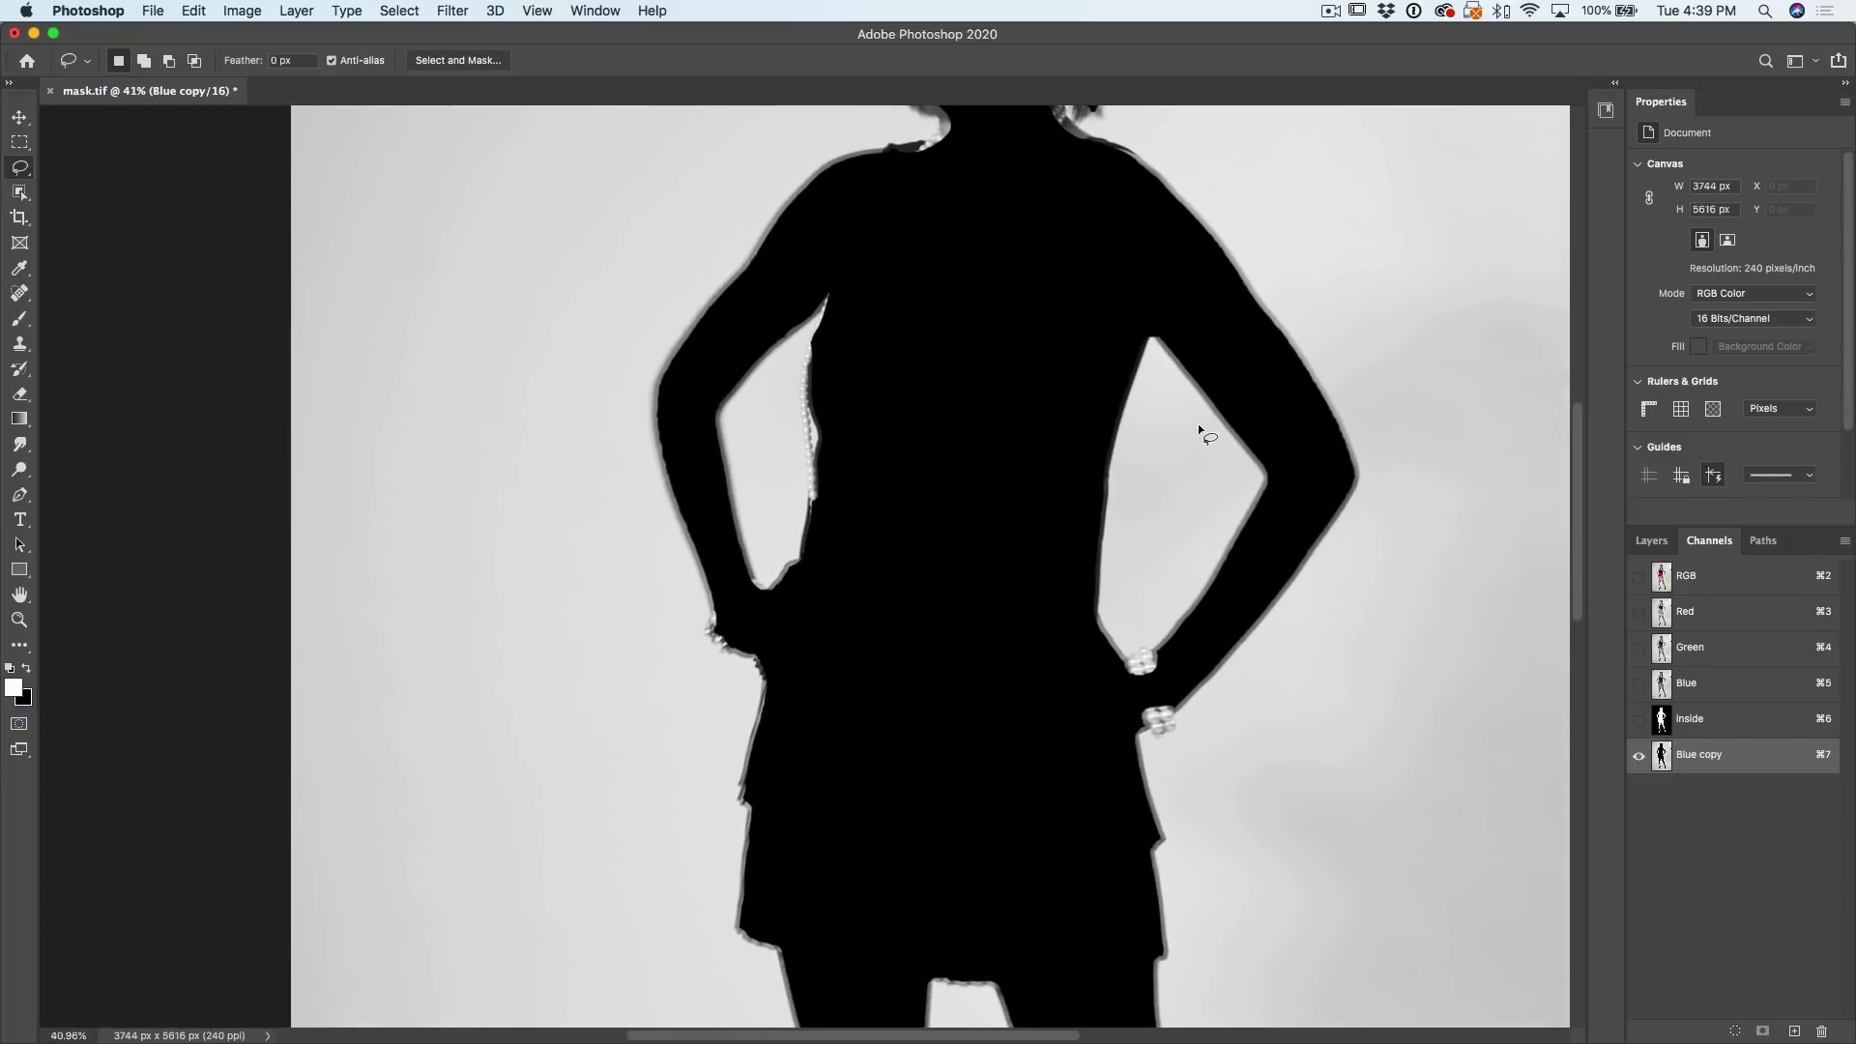
scroll(1199, 426, "down", 2)
scroll(1195, 426, "up", 5)
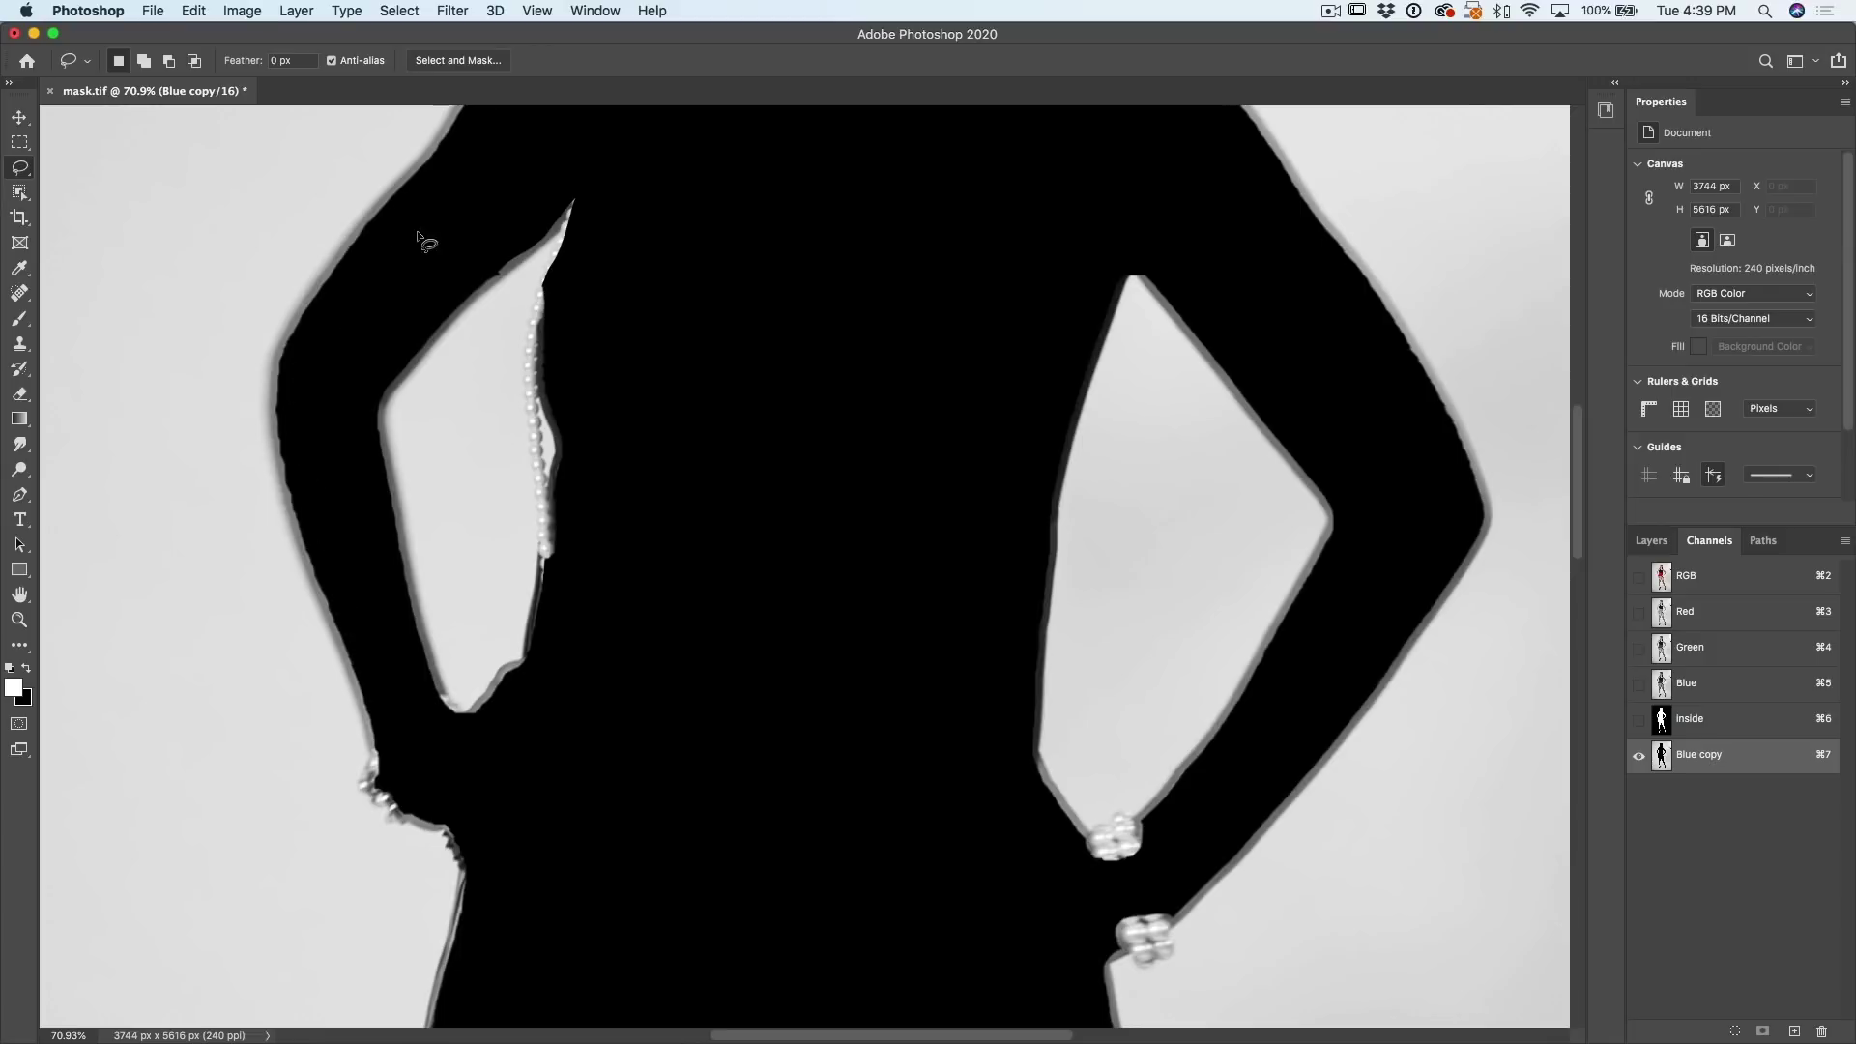
scroll(681, 325, "down", 15)
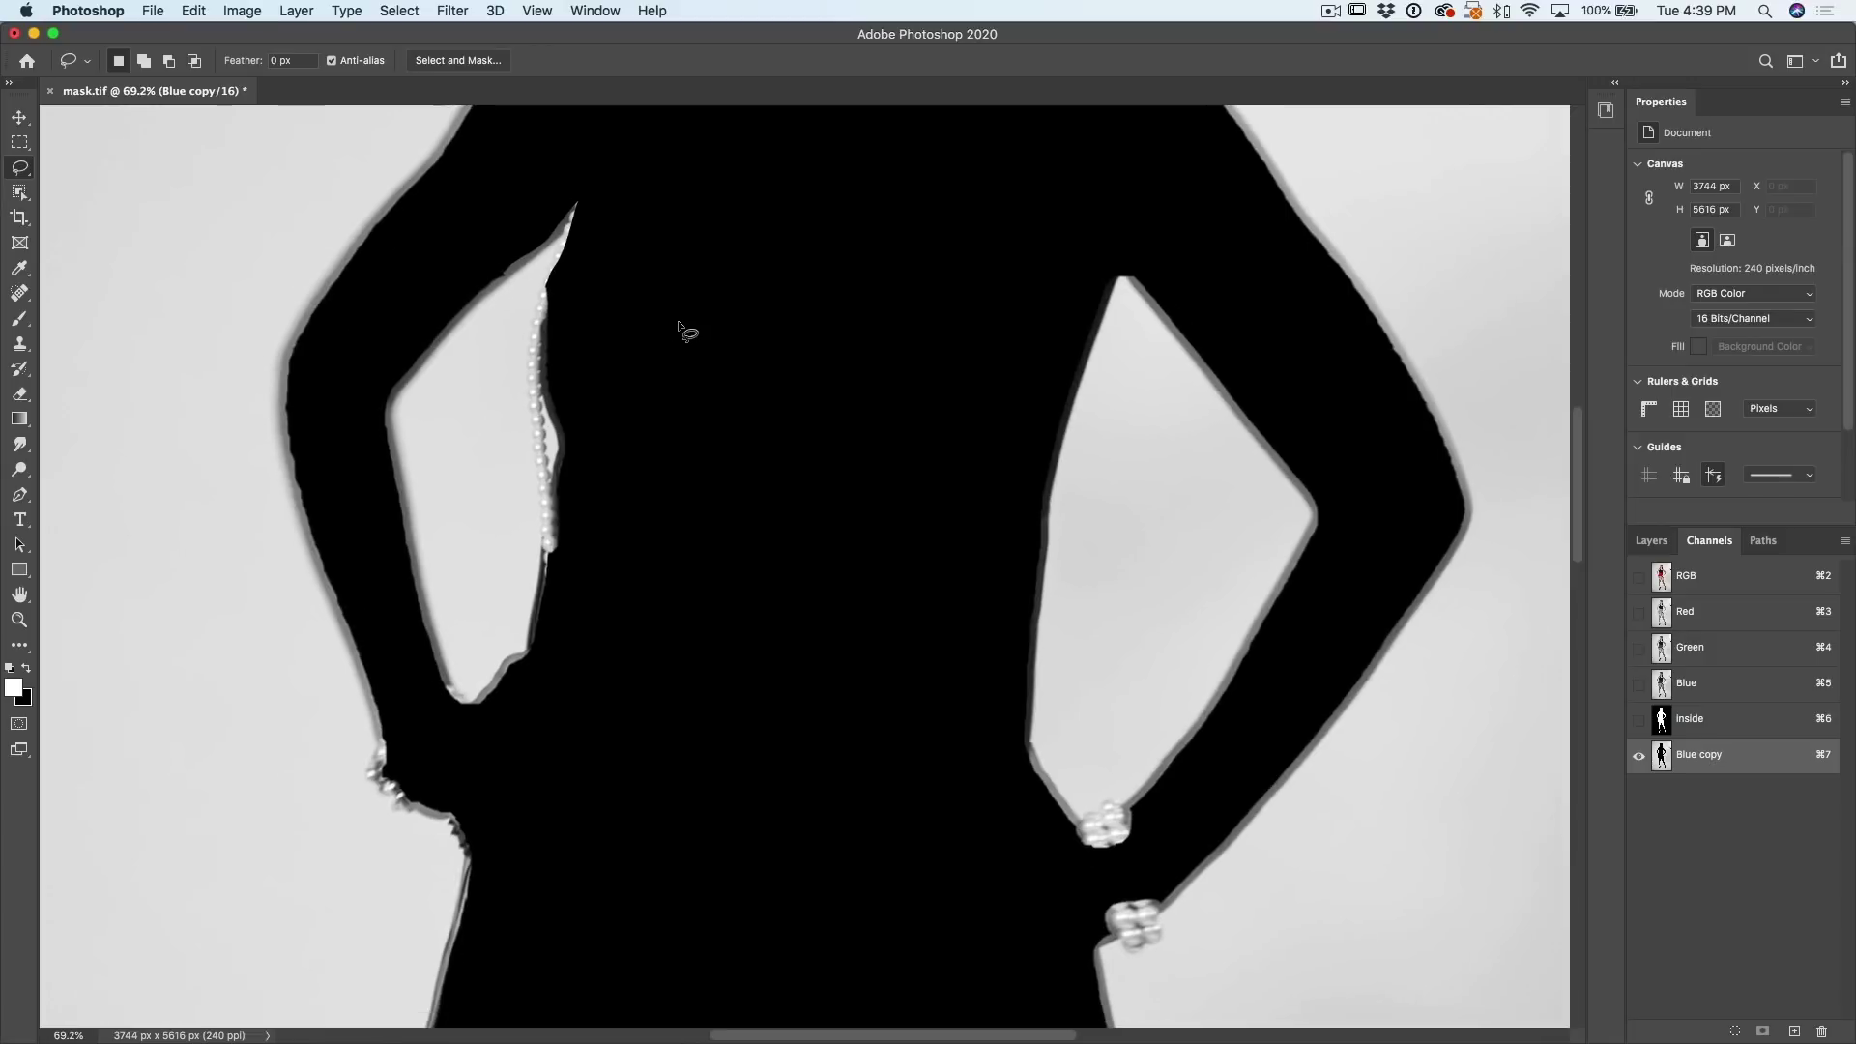
scroll(677, 322, "up", 10)
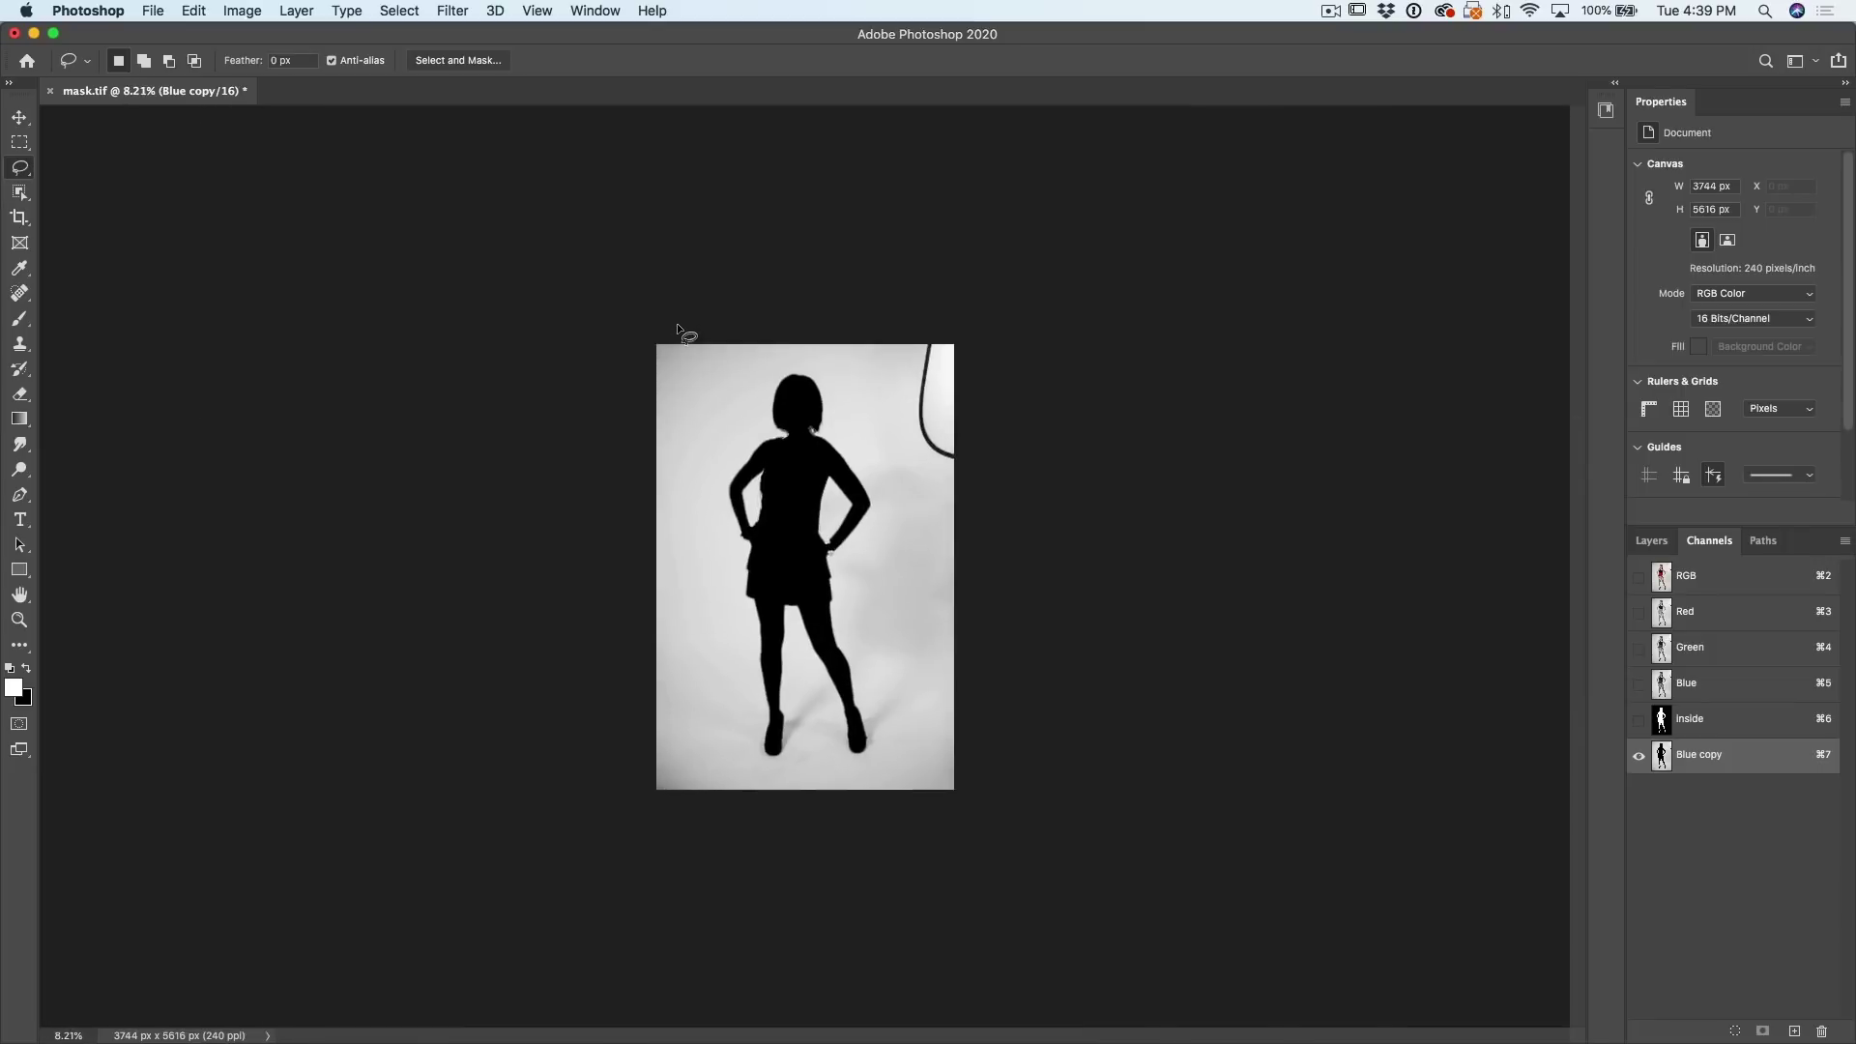
scroll(677, 323, "down", 1)
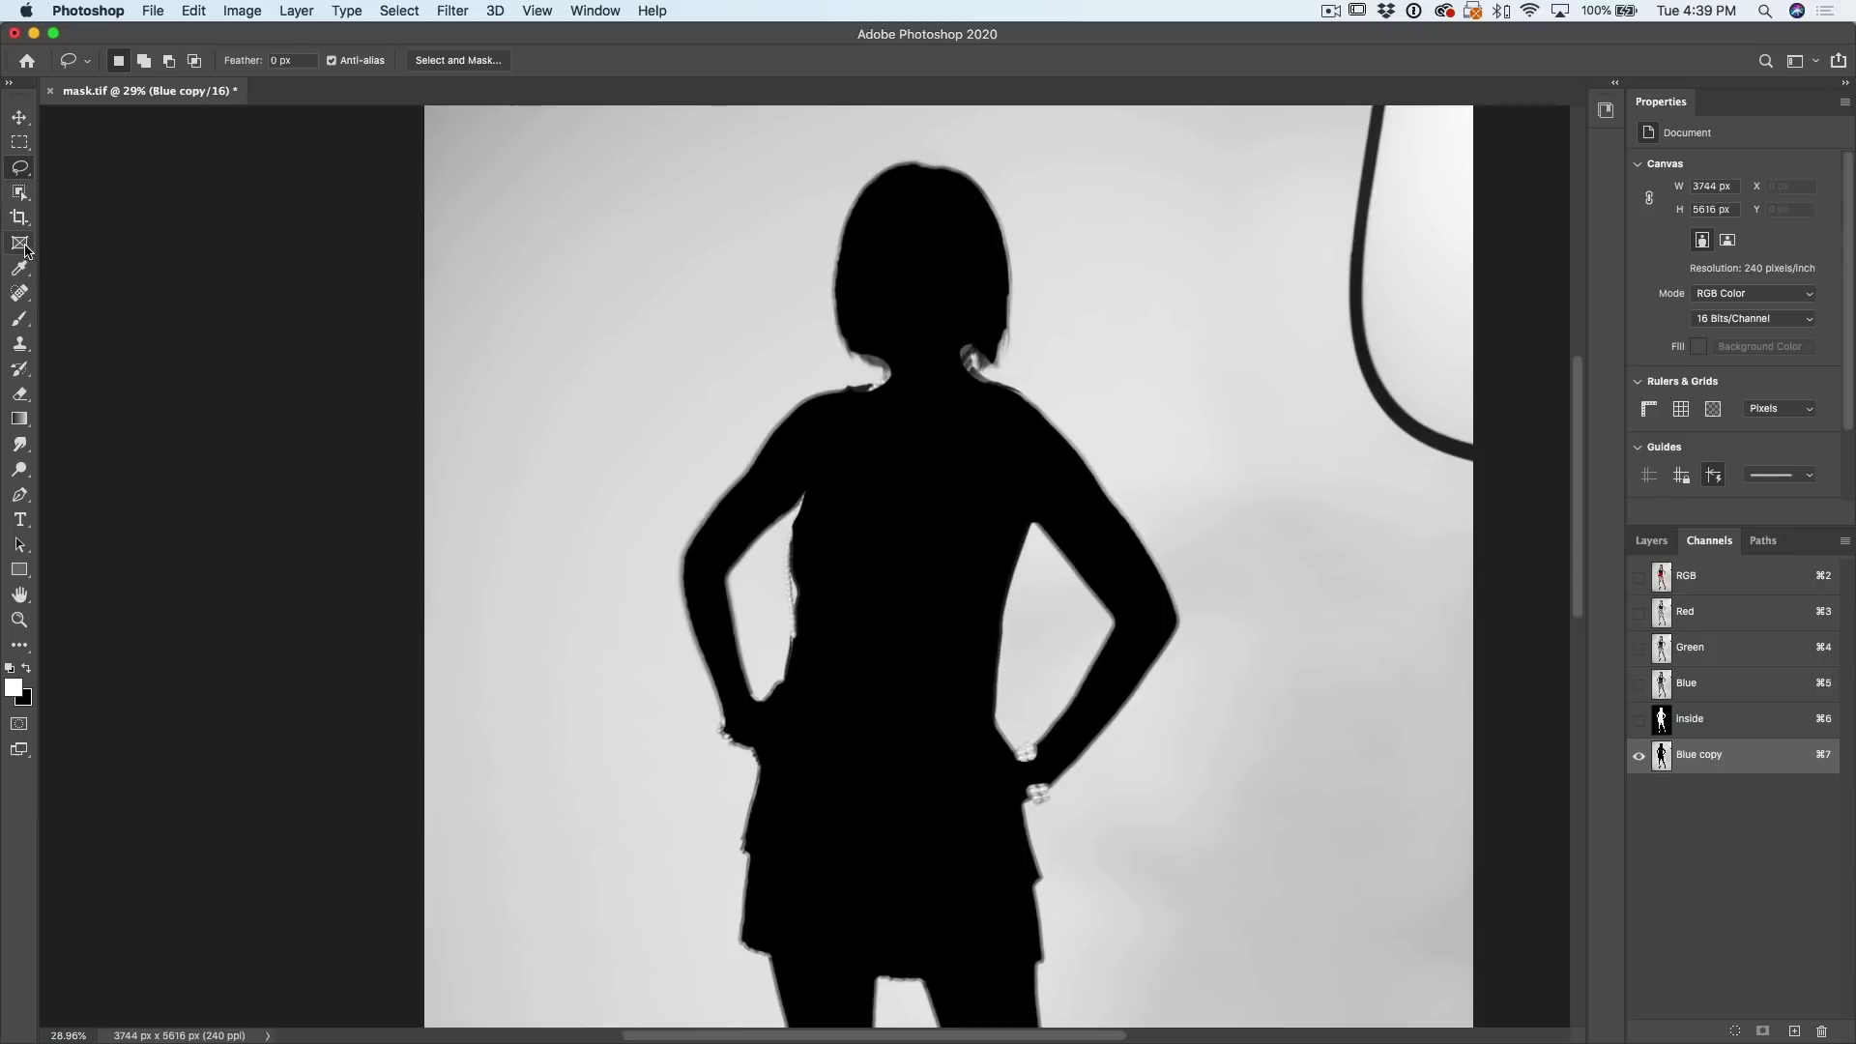
Step: Choose the Dodge Tool with Range set to Highlights
left_click(20, 471)
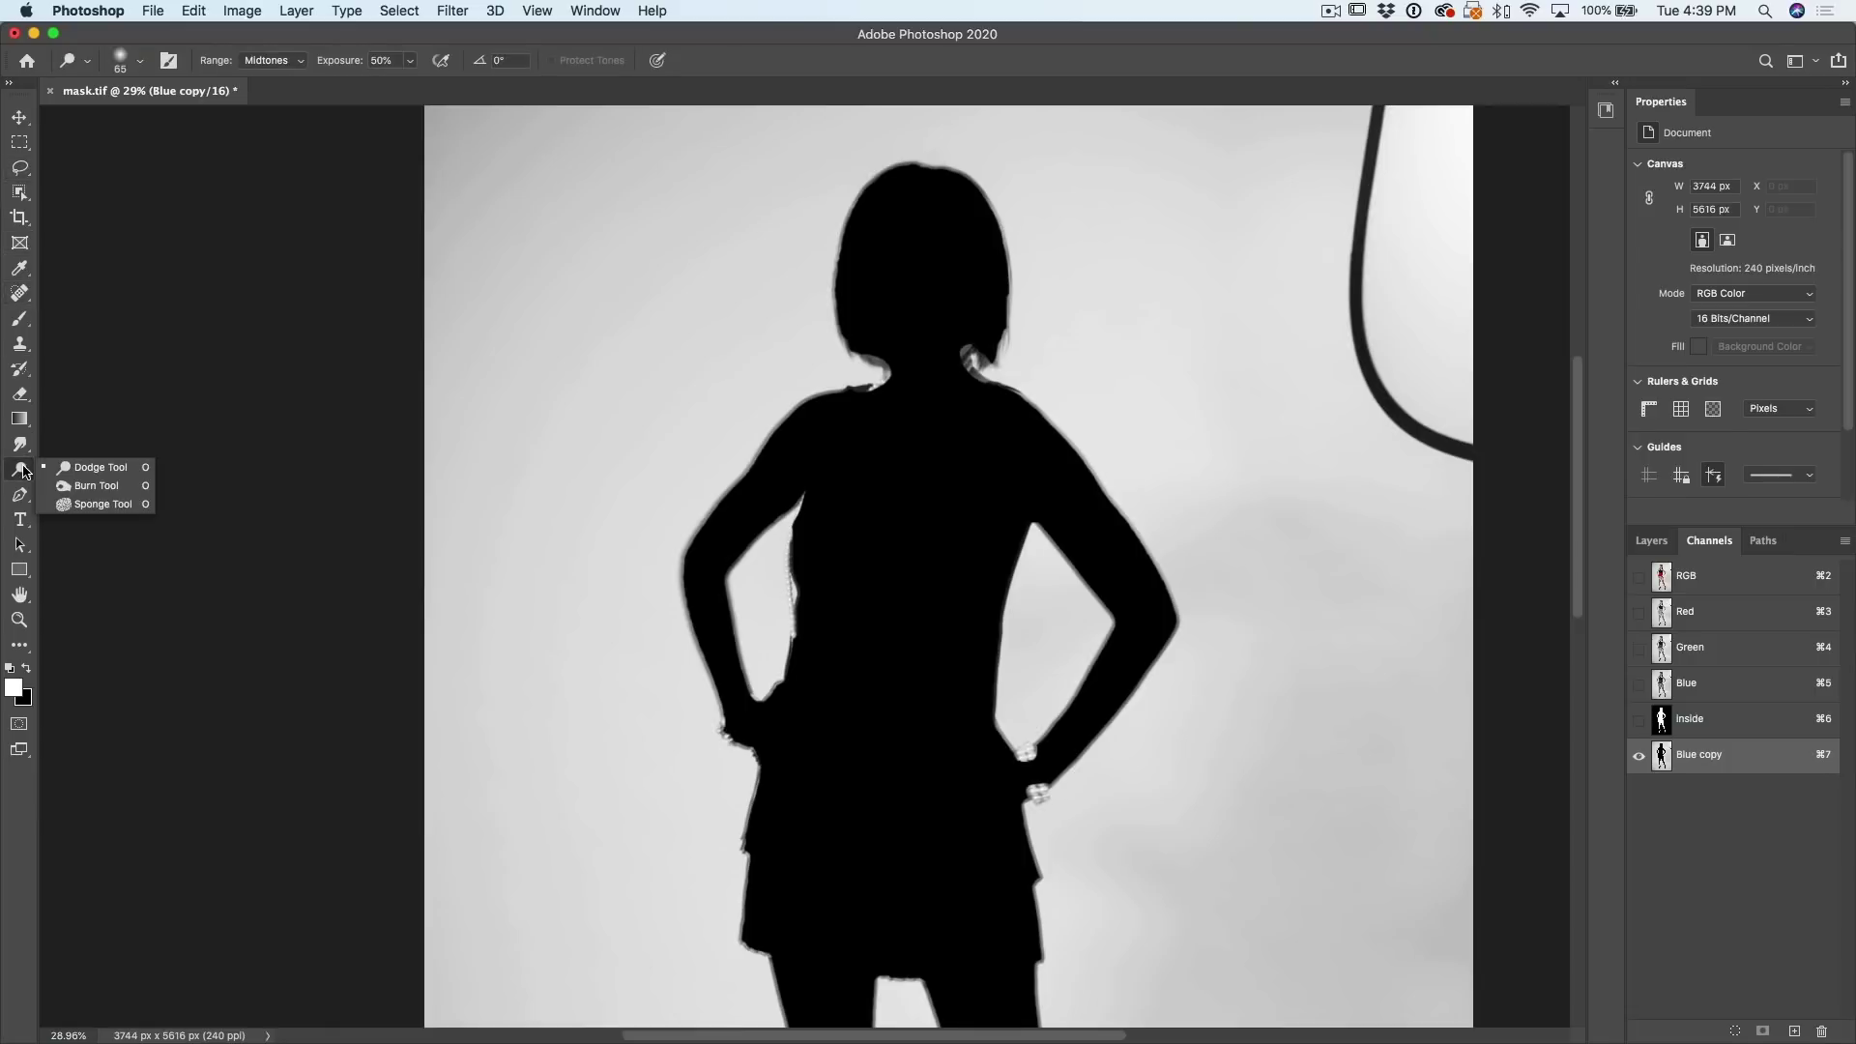
left_click(96, 468)
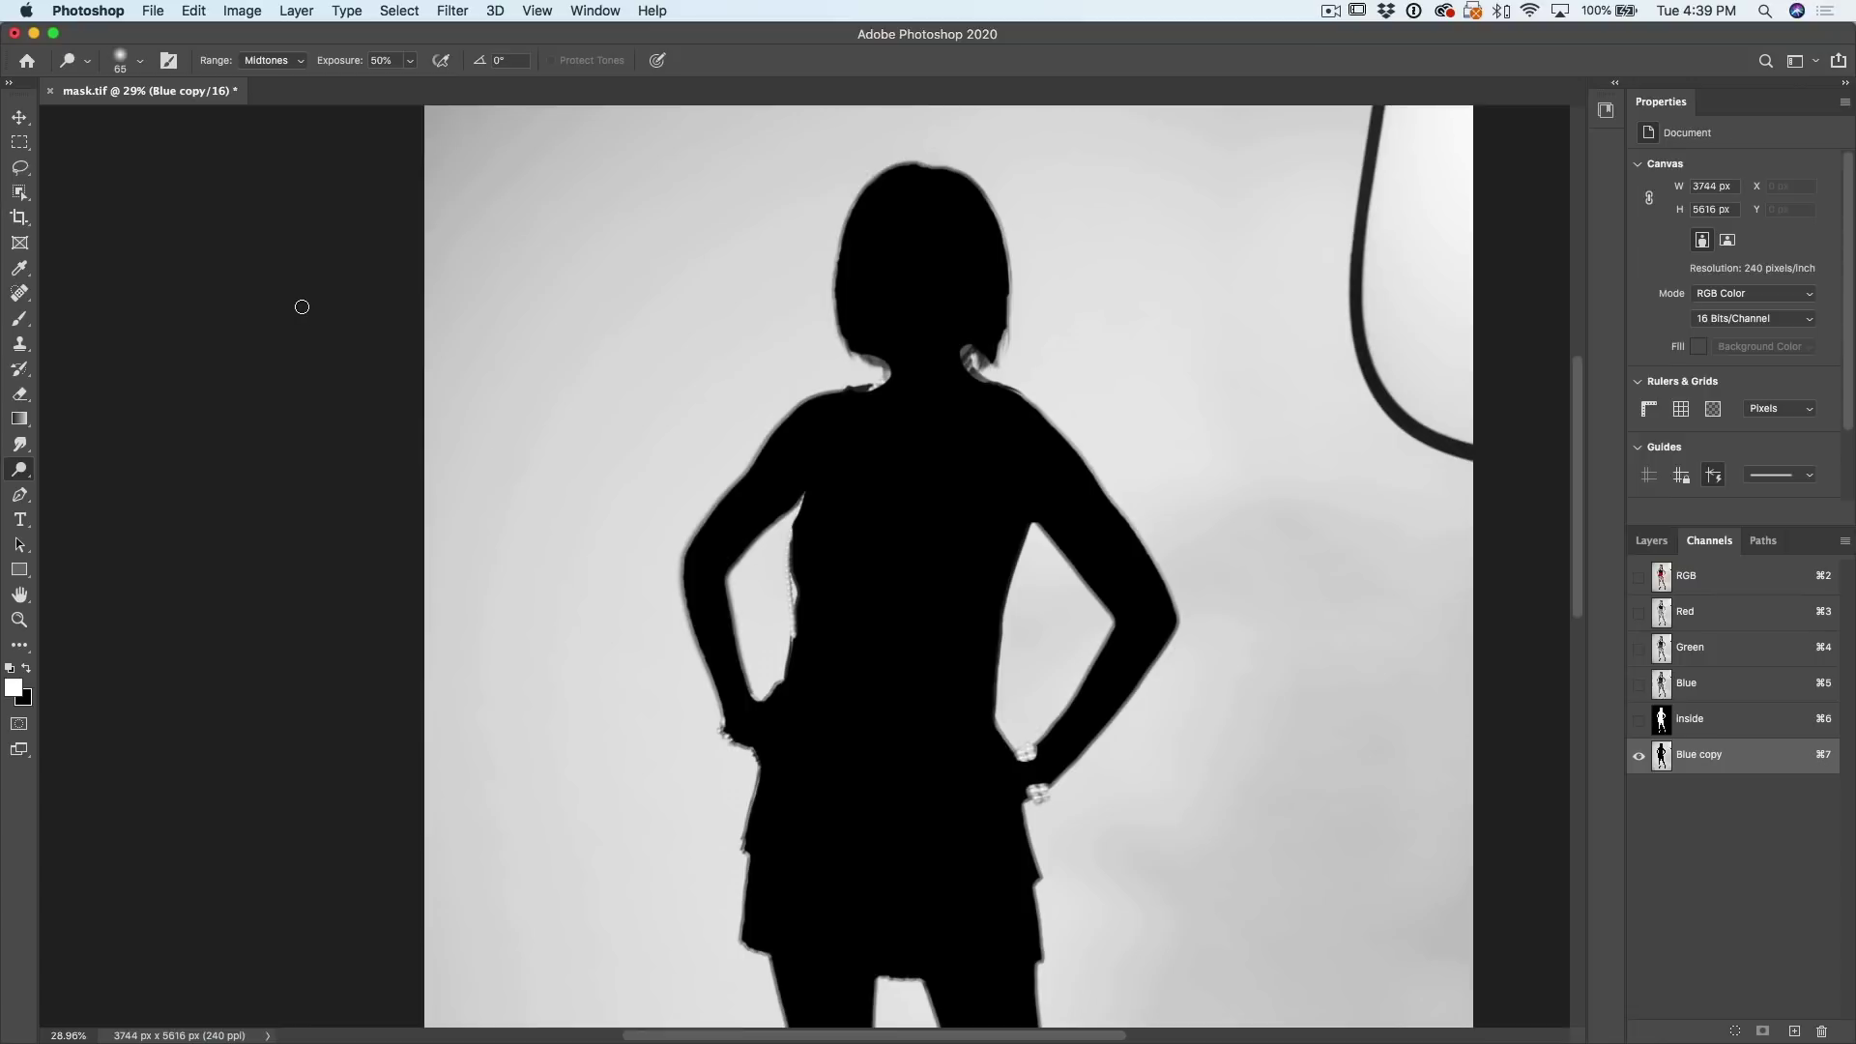
left_click(270, 61)
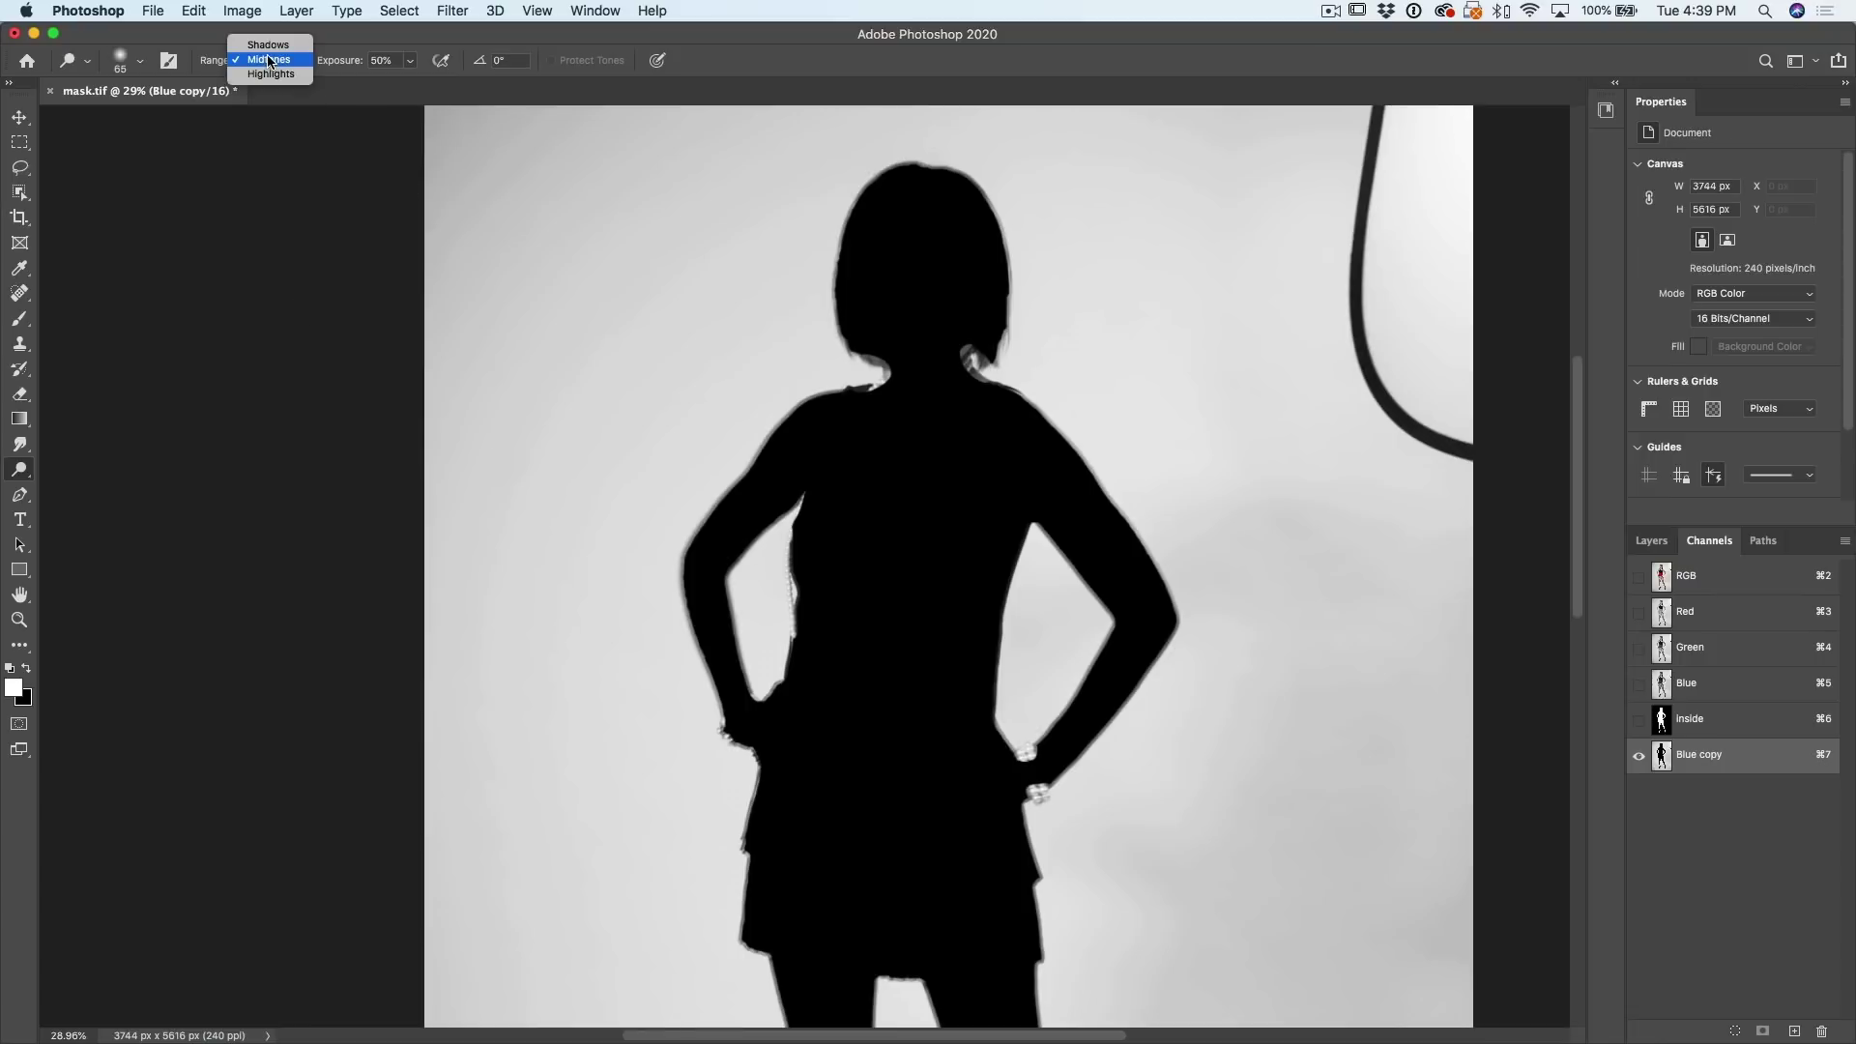
left_click(272, 74)
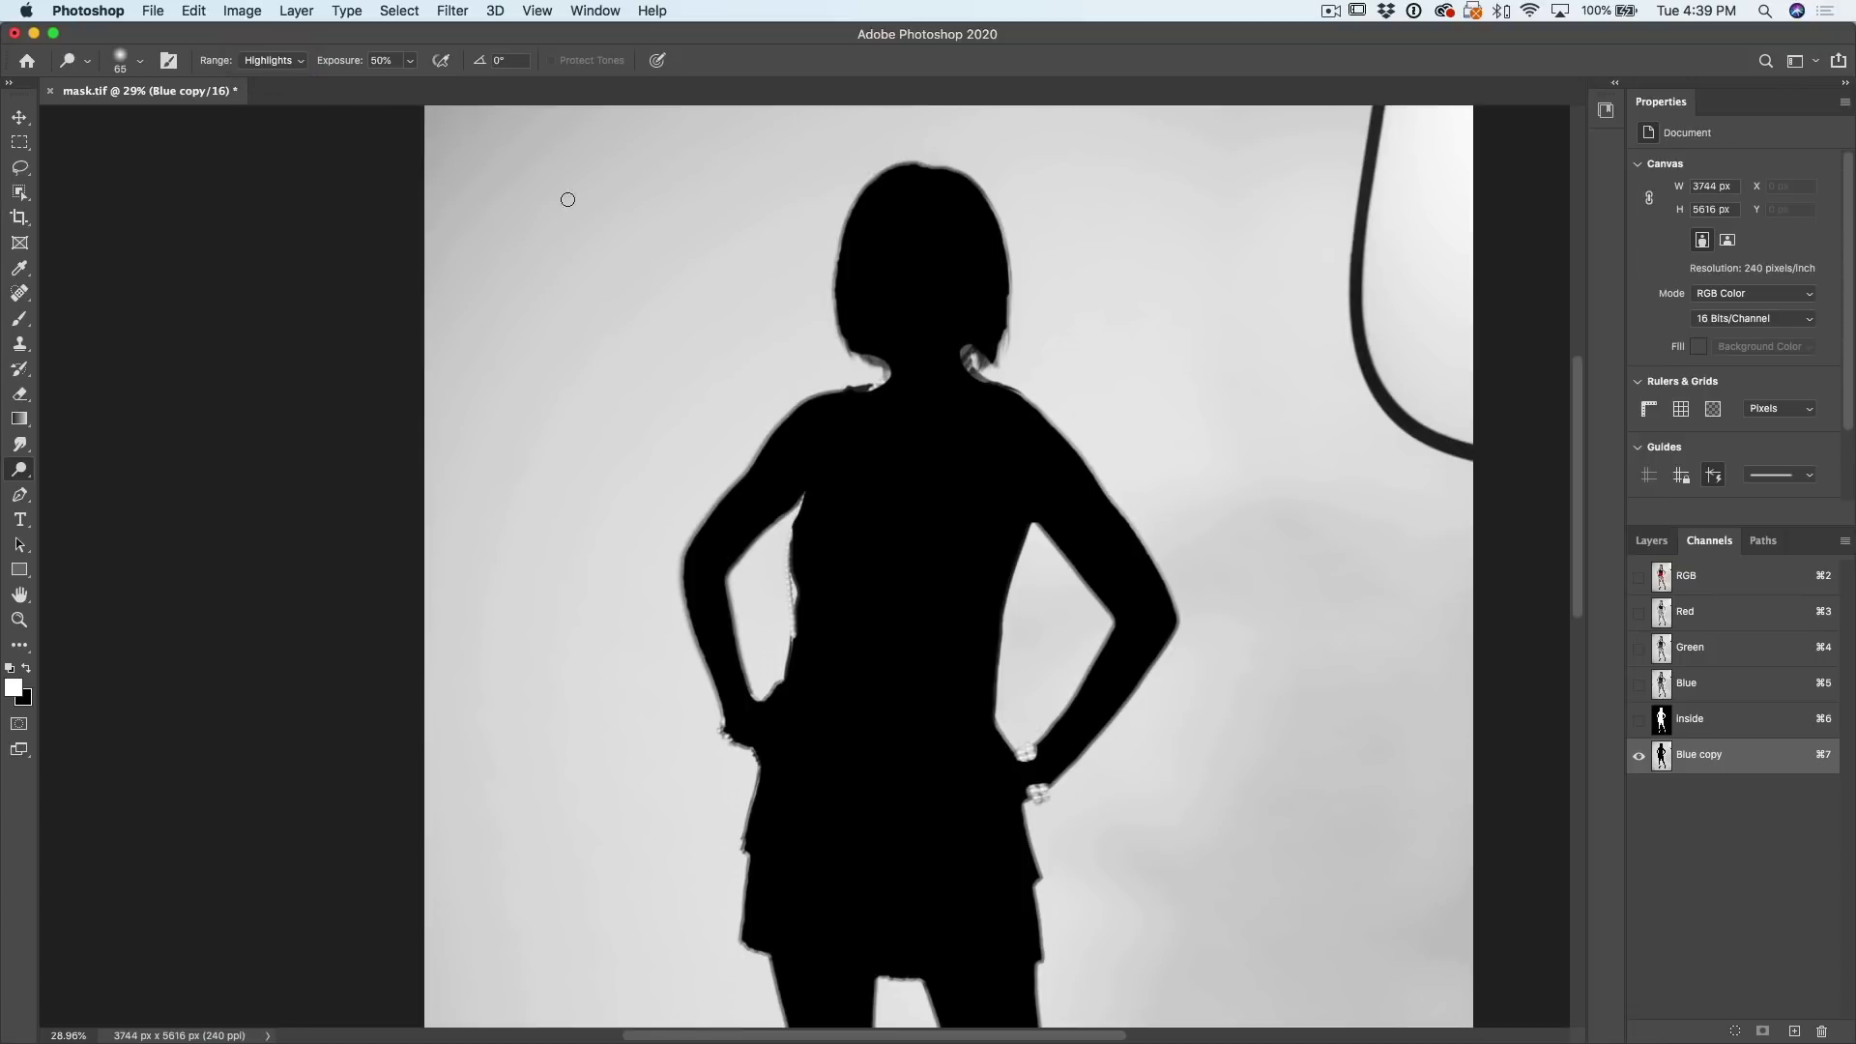
scroll(689, 220, "down", 5)
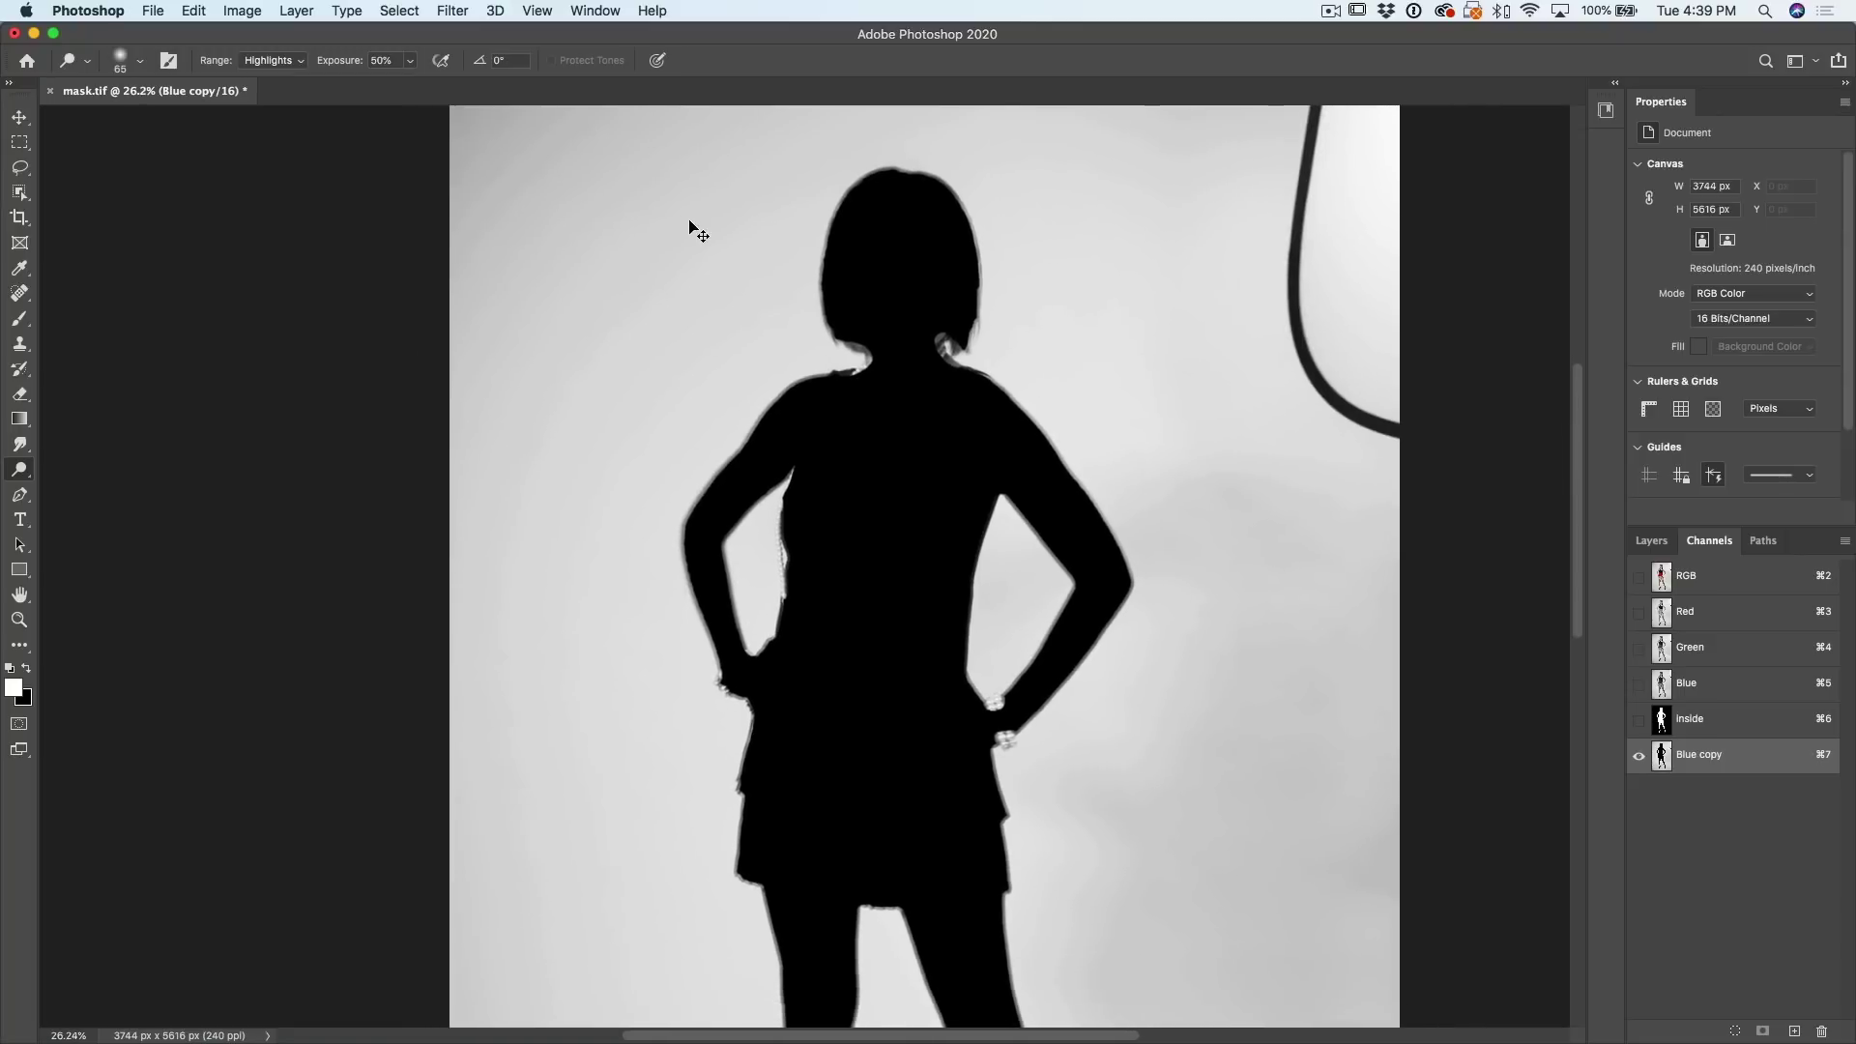
scroll(689, 221, "down", 4)
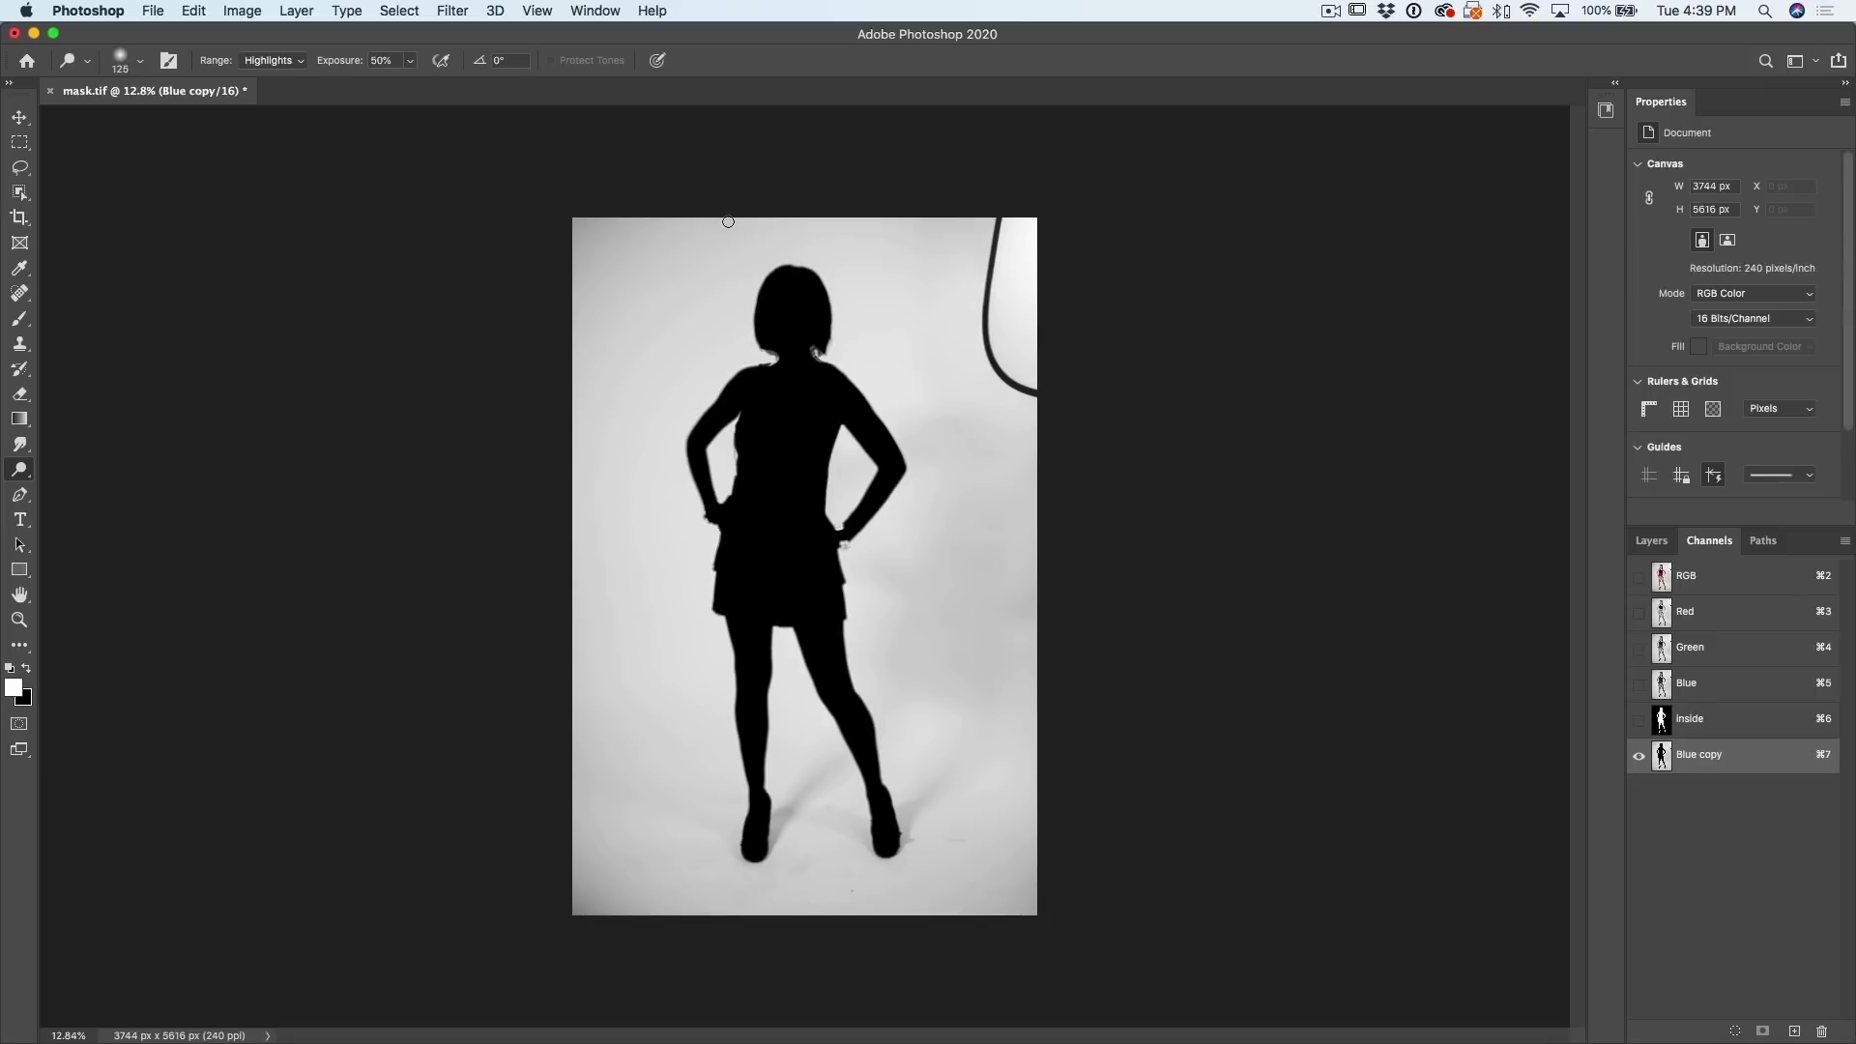
Step: Enlarge the brush to about 697 px and whiten the background at top-left and beside the right arm and hip
left_click(681, 315, "ctrl+alt")
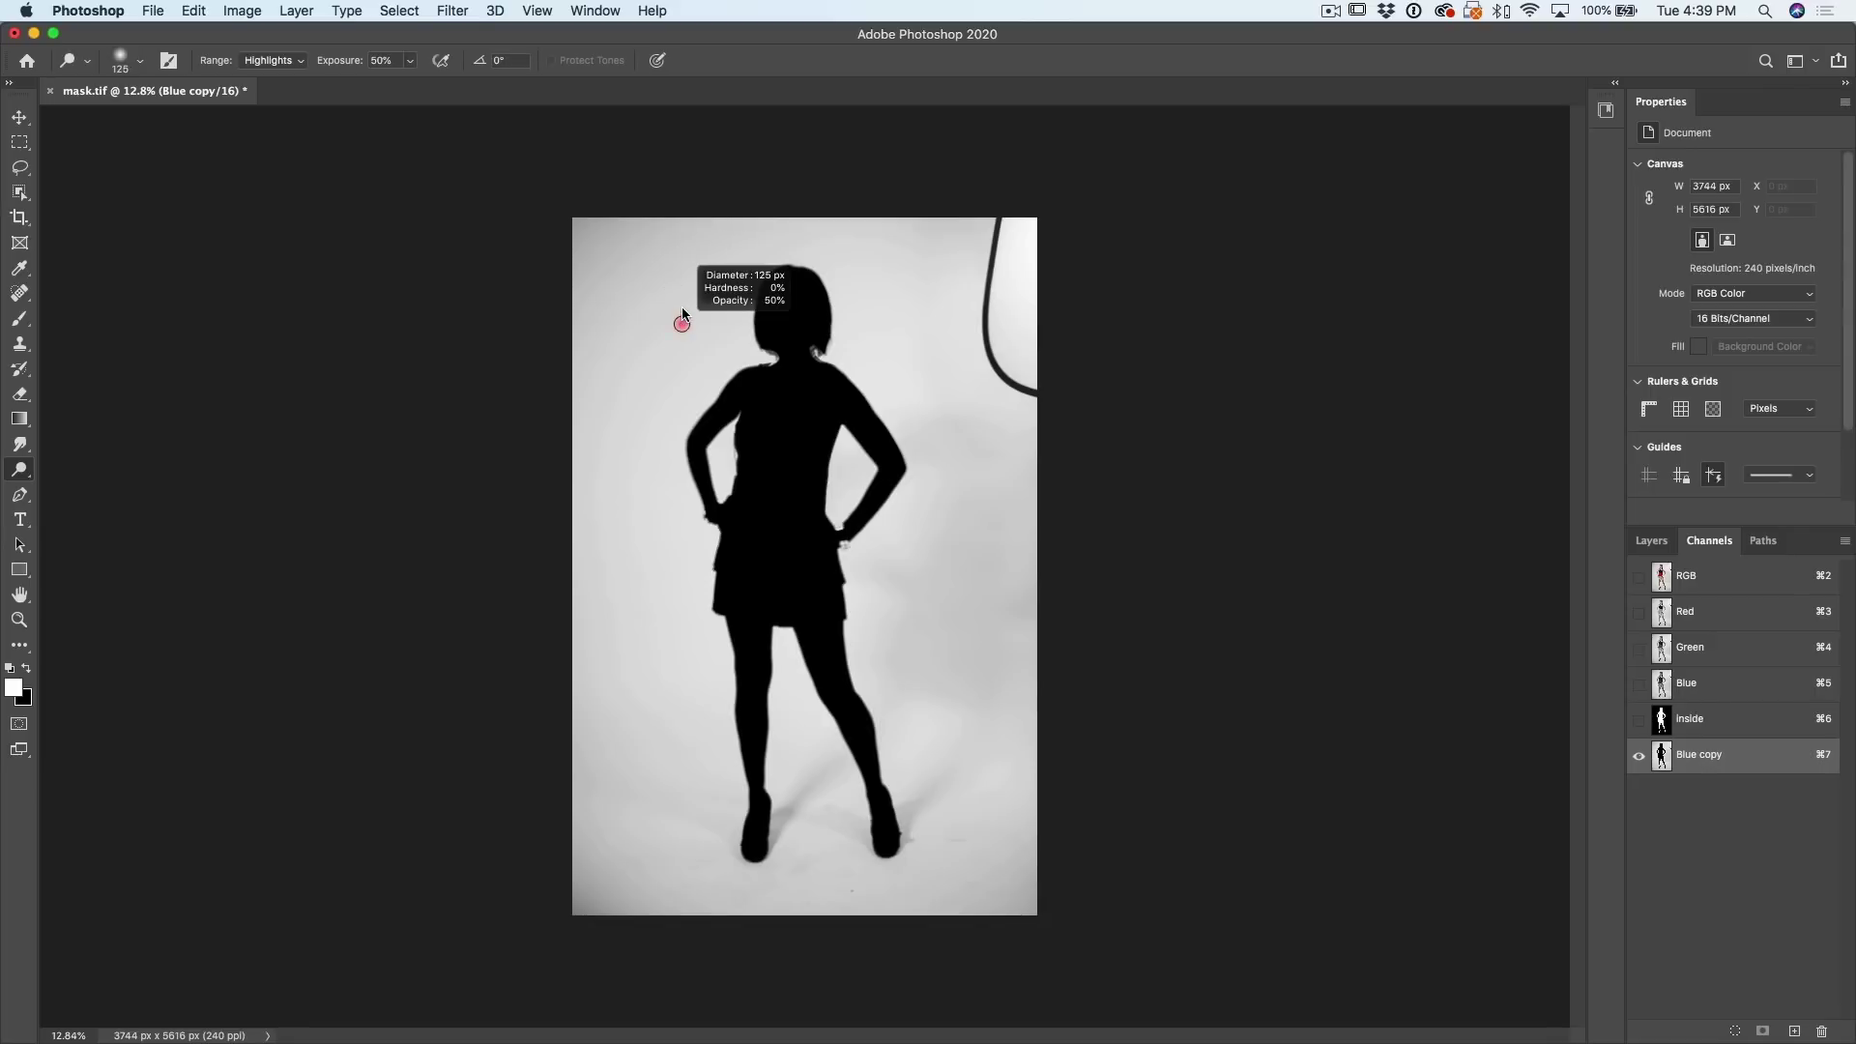
mouse_move(680, 377)
left_mouse_down("ctrl+alt")
mouse_move(764, 357)
mouse_move(723, 352)
mouse_move(764, 343)
mouse_move(727, 338)
mouse_move(725, 239)
mouse_move(720, 259)
left_mouse_up("ctrl+alt")
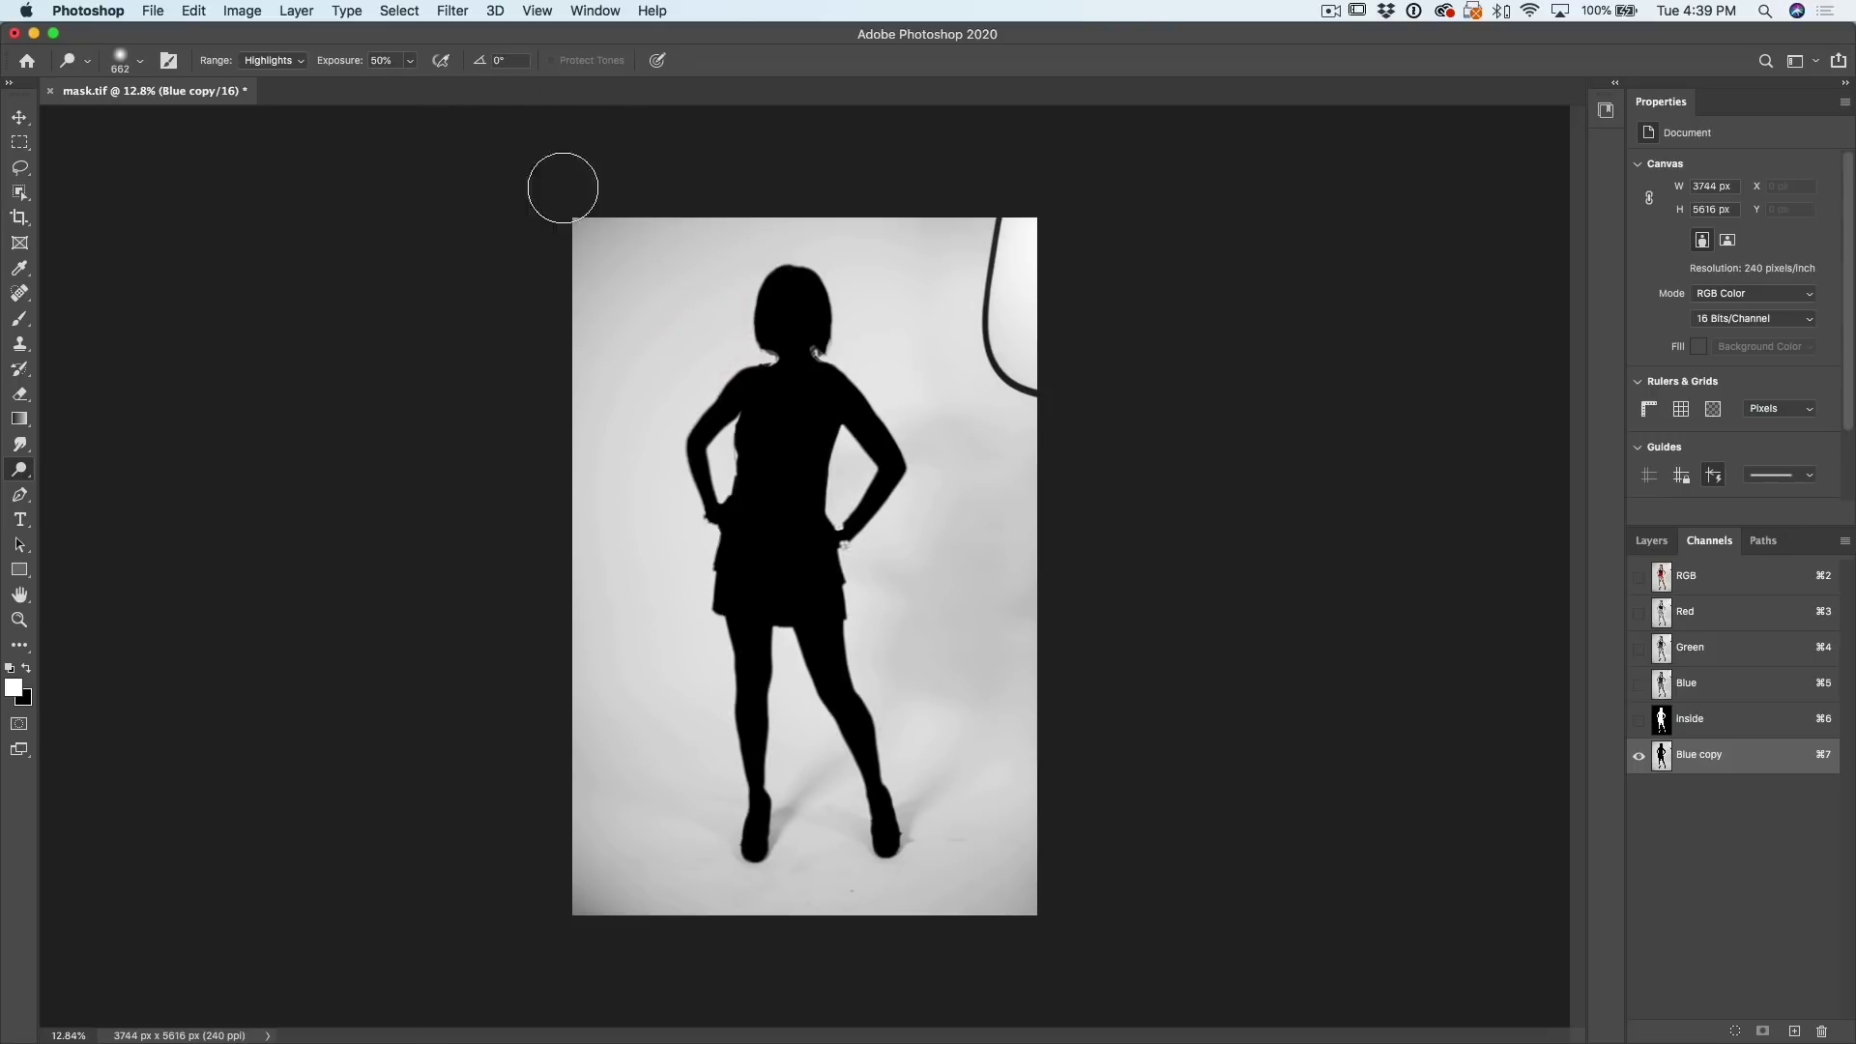
mouse_move(607, 190)
left_mouse_down()
mouse_move(628, 244)
mouse_move(575, 283)
mouse_move(533, 260)
mouse_move(606, 206)
mouse_move(482, 276)
mouse_move(571, 267)
mouse_move(568, 286)
mouse_move(663, 327)
mouse_move(605, 347)
mouse_move(602, 409)
mouse_move(634, 283)
mouse_move(535, 695)
mouse_move(666, 317)
mouse_move(594, 664)
mouse_move(552, 675)
mouse_move(616, 806)
mouse_move(604, 847)
mouse_move(584, 695)
mouse_move(603, 783)
mouse_move(671, 882)
mouse_move(668, 806)
mouse_move(673, 932)
mouse_move(826, 914)
mouse_move(705, 894)
mouse_move(688, 865)
mouse_move(810, 928)
mouse_move(1050, 851)
mouse_move(975, 908)
mouse_move(975, 958)
mouse_move(1133, 714)
mouse_move(959, 886)
mouse_move(934, 603)
mouse_move(1058, 375)
mouse_move(865, 801)
mouse_move(869, 831)
mouse_move(882, 853)
mouse_move(999, 764)
mouse_move(1233, 204)
mouse_move(1086, 554)
mouse_move(977, 696)
mouse_move(1059, 573)
mouse_move(1007, 624)
mouse_move(966, 530)
mouse_move(934, 588)
mouse_move(967, 615)
mouse_move(1059, 386)
mouse_move(1043, 254)
mouse_move(995, 515)
mouse_move(1021, 277)
mouse_move(996, 236)
mouse_move(911, 220)
mouse_move(671, 247)
mouse_move(988, 211)
mouse_move(987, 355)
mouse_move(931, 222)
mouse_move(919, 368)
mouse_move(870, 265)
mouse_move(957, 413)
mouse_move(977, 348)
mouse_move(949, 310)
left_mouse_up()
mouse_move(950, 376)
left_mouse_down()
mouse_move(939, 496)
mouse_move(893, 625)
mouse_move(916, 722)
left_mouse_up()
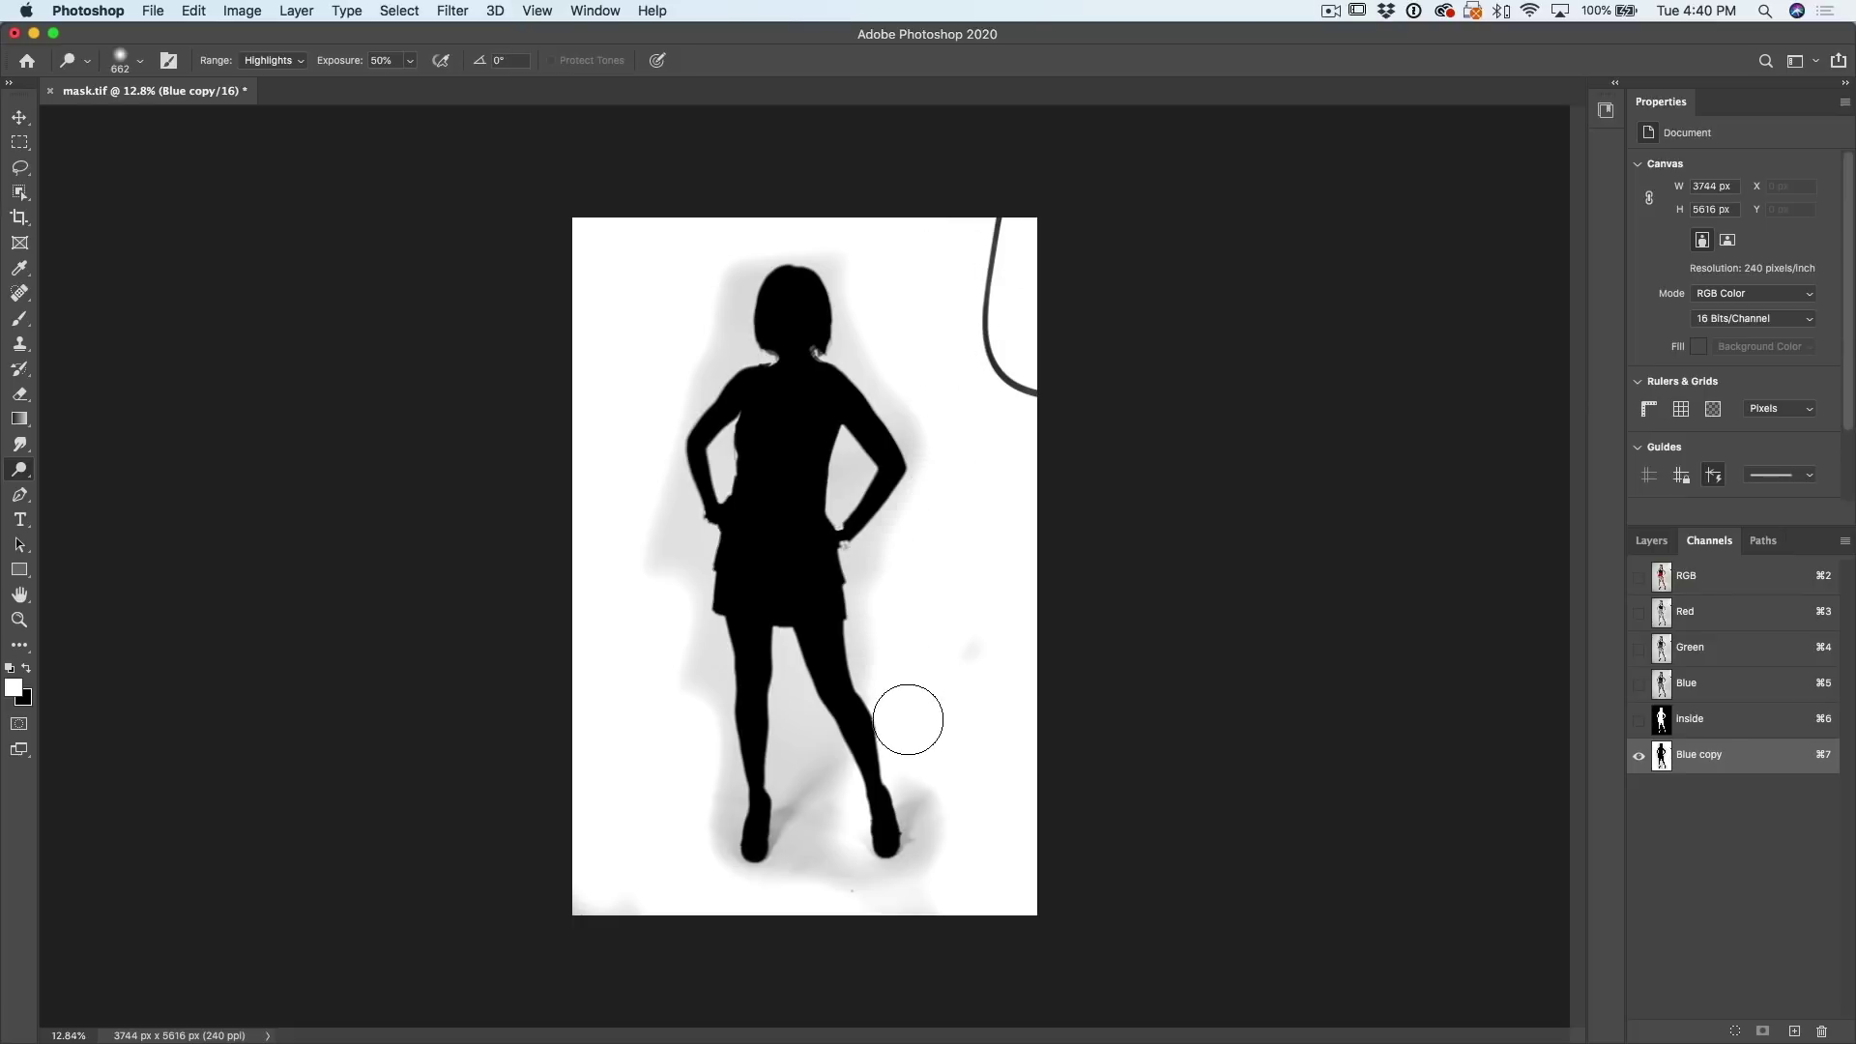
left_click(23, 322)
left_click(88, 317)
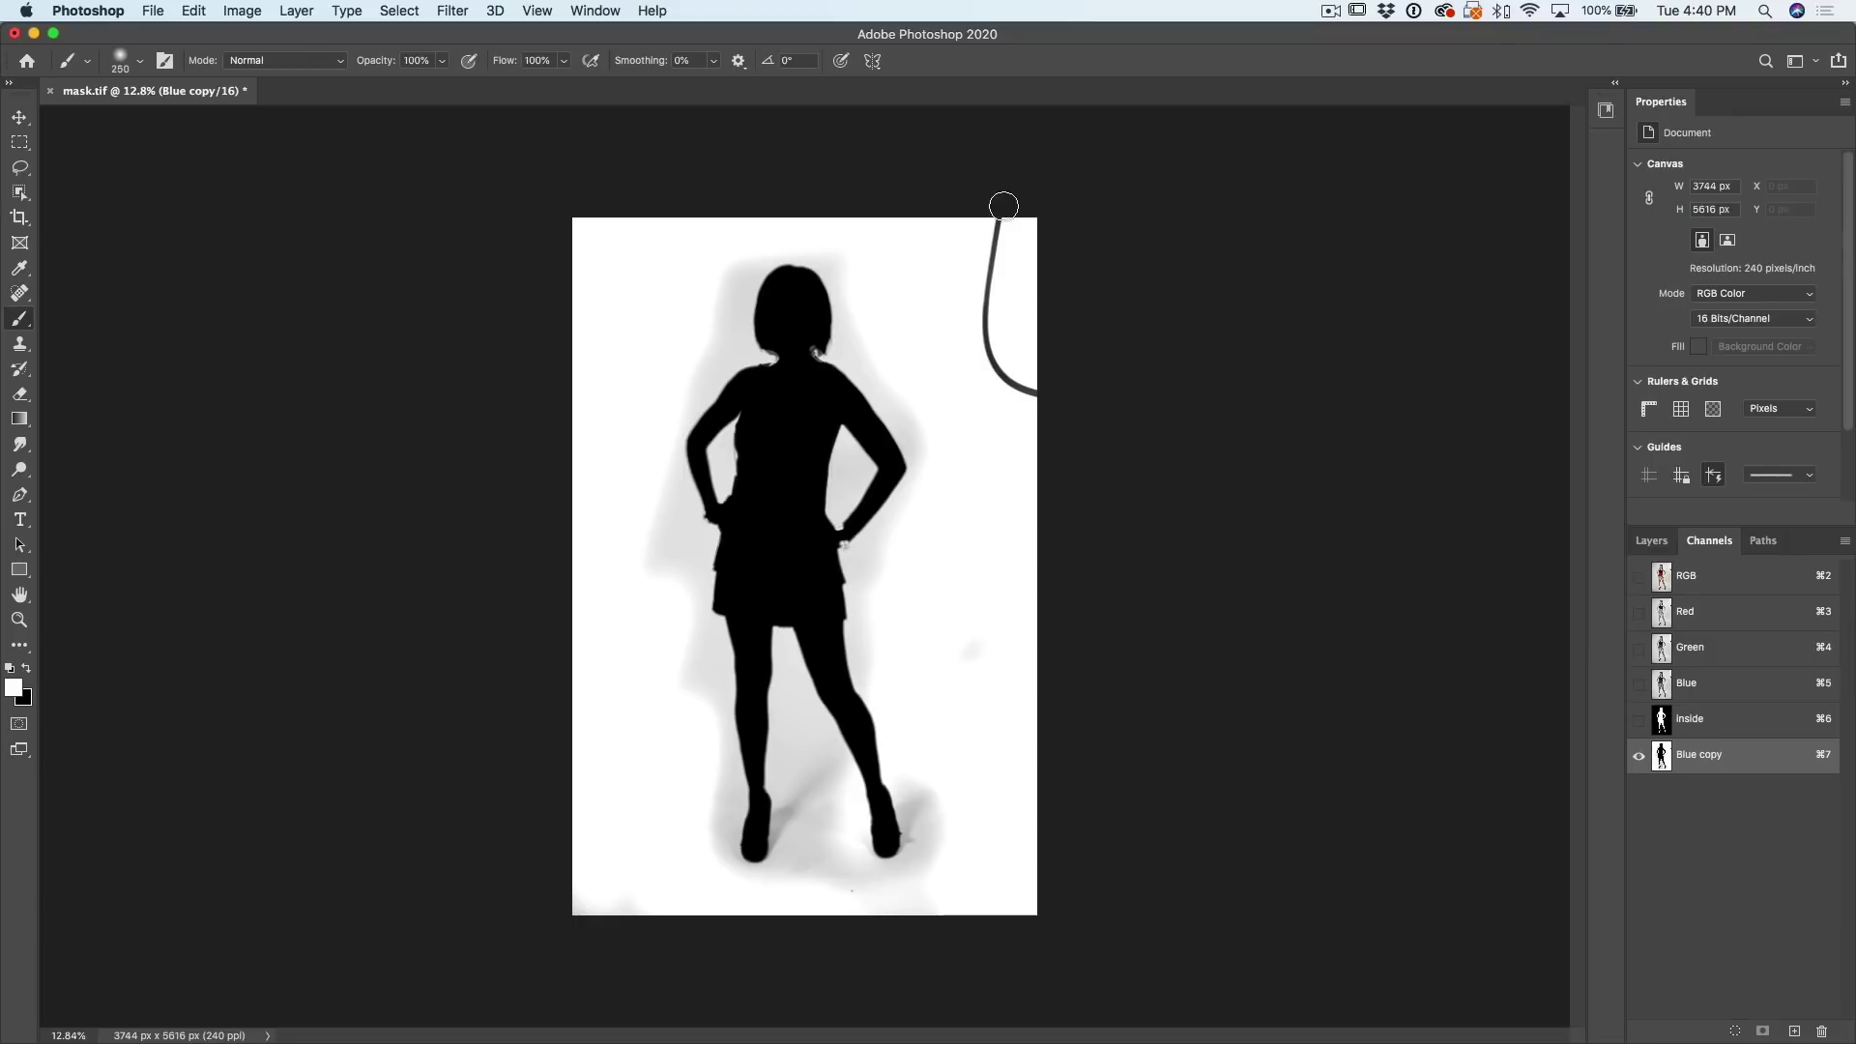
Step: With a 600 px white brush, paint out the grey smudge, undoing the stray stroke beside the head
key("bracketright")
key("bracketright")
key("bracketright")
key("bracketright")
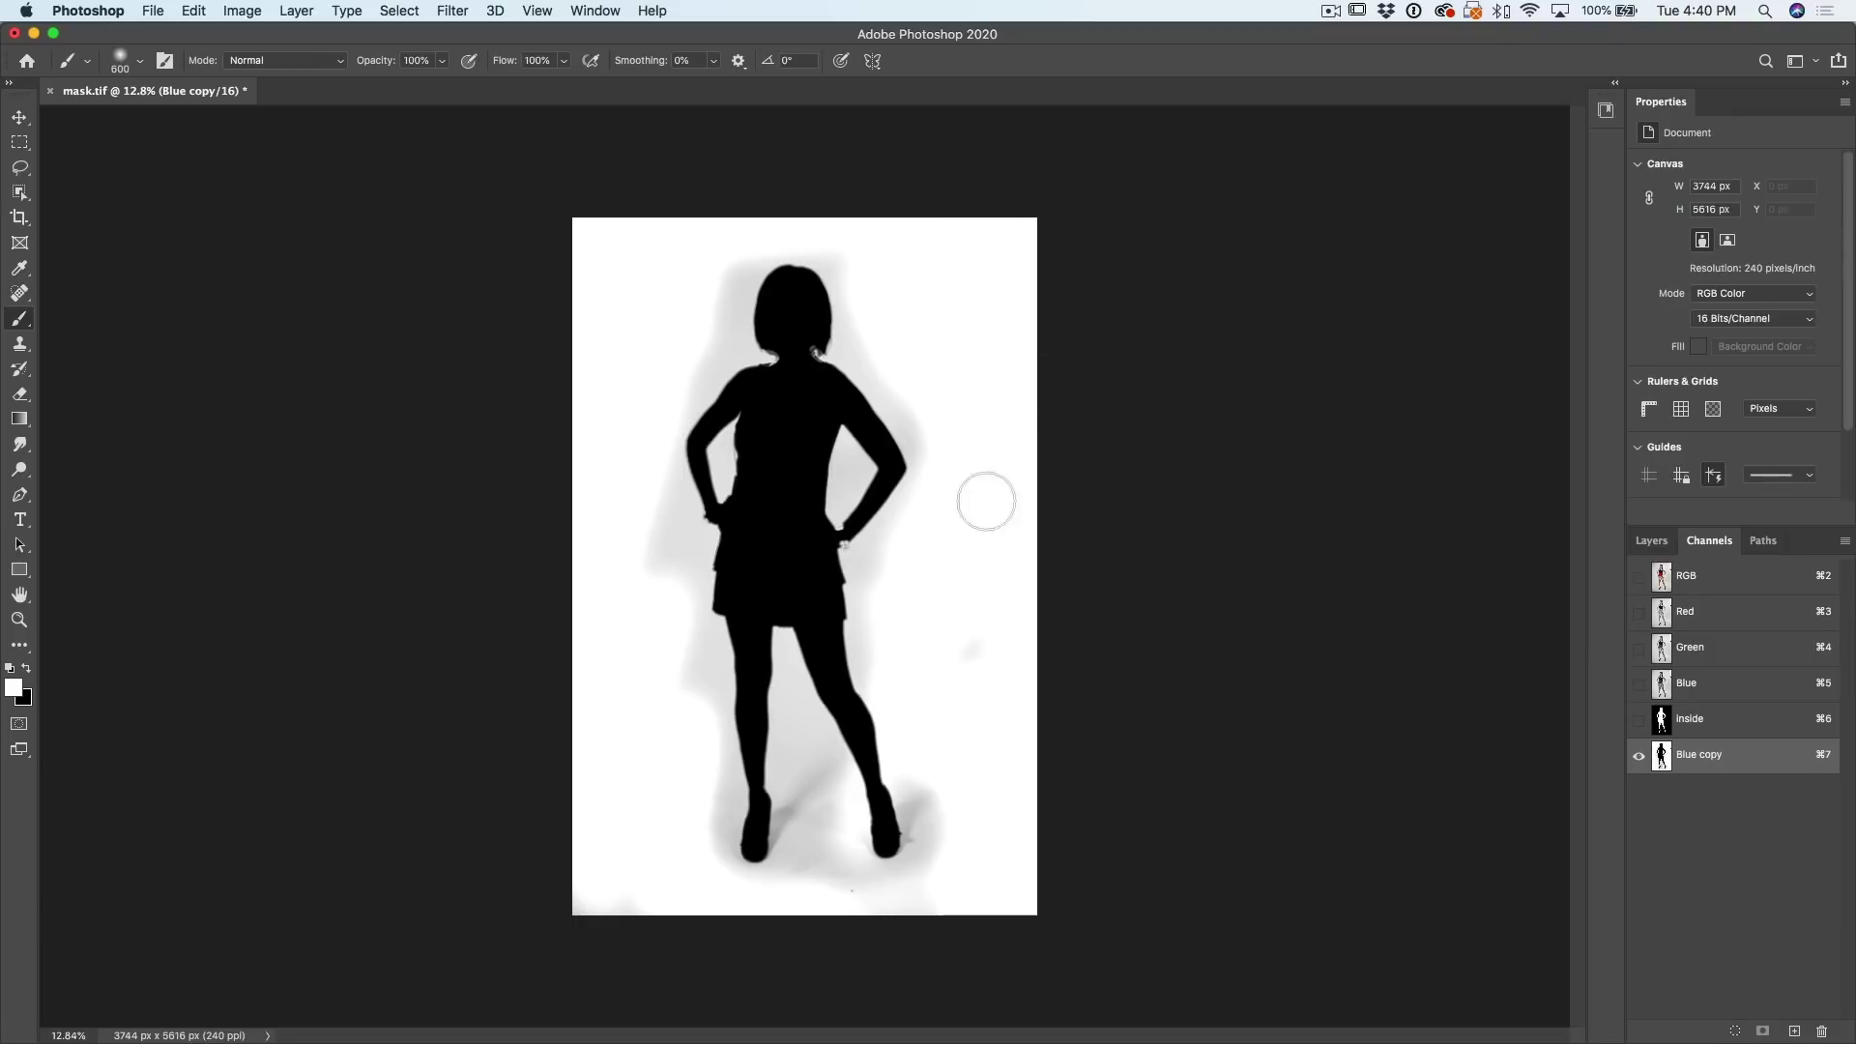
left_click(977, 646)
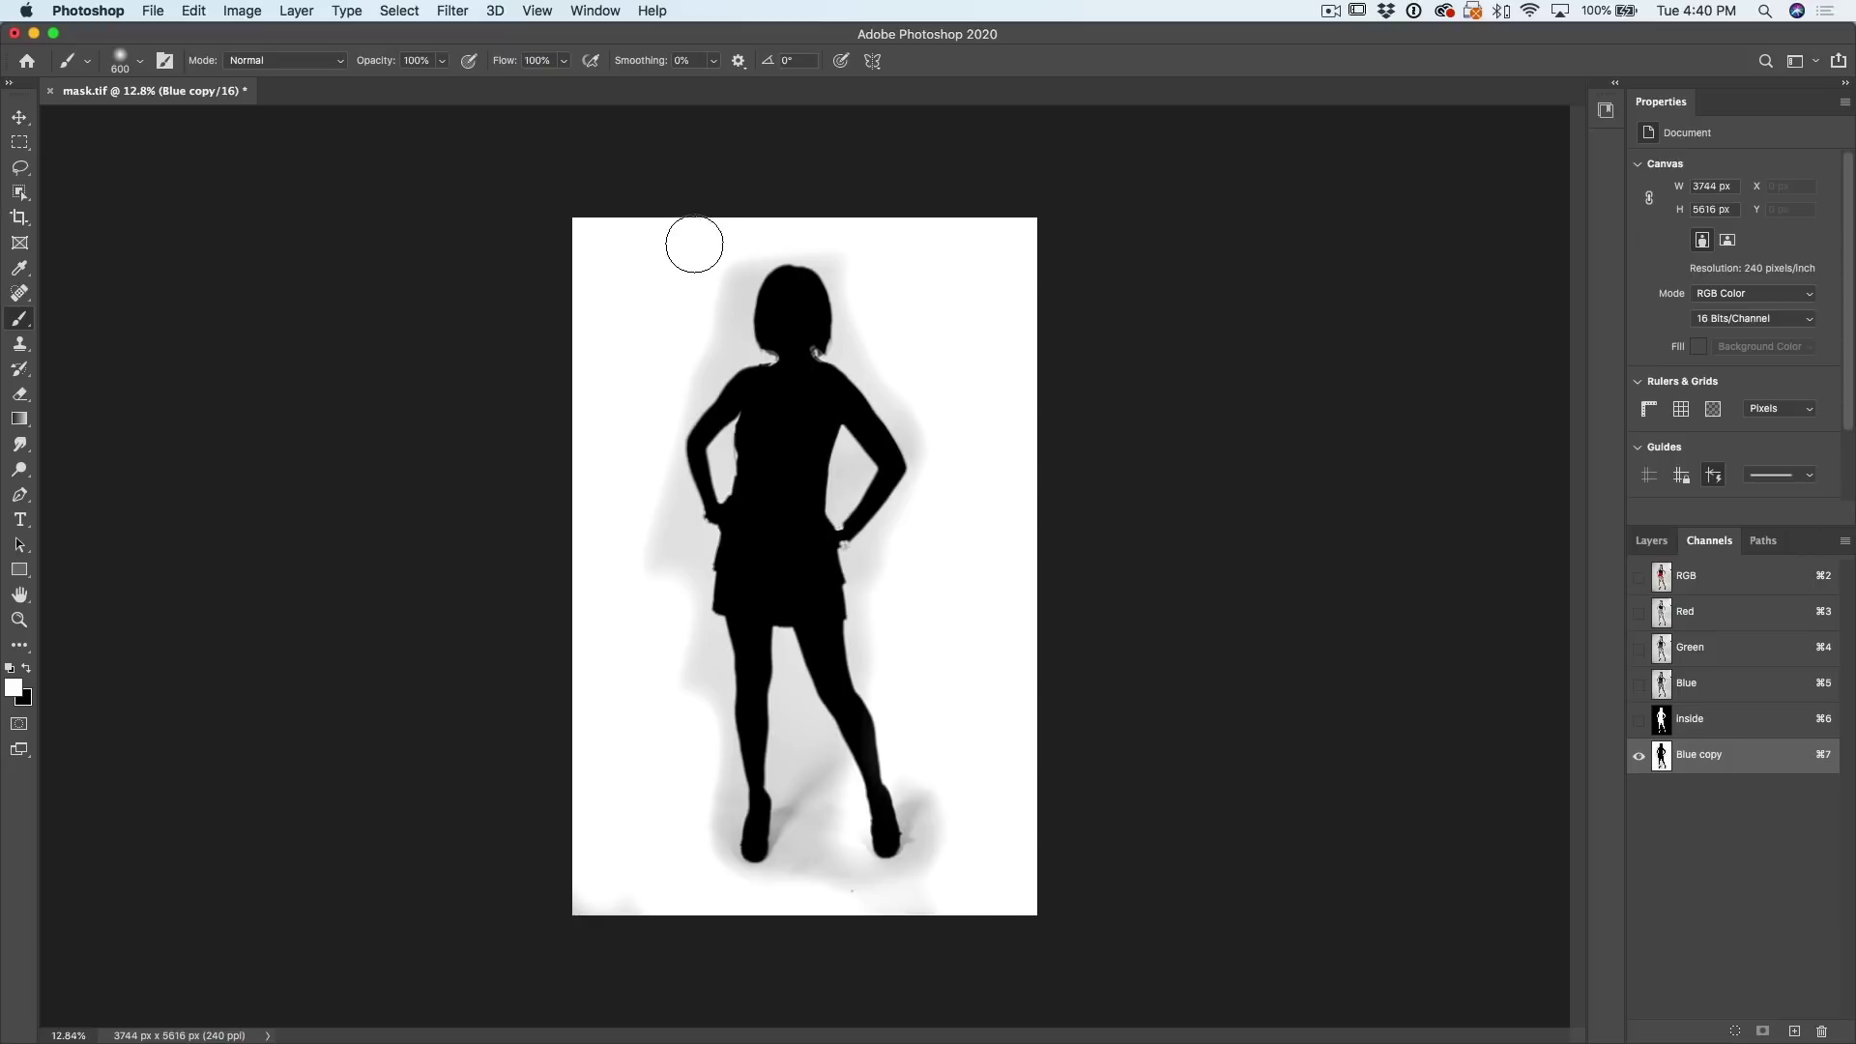
mouse_move(694, 243)
left_mouse_down()
mouse_move(706, 329)
mouse_move(733, 252)
mouse_move(696, 321)
left_mouse_up()
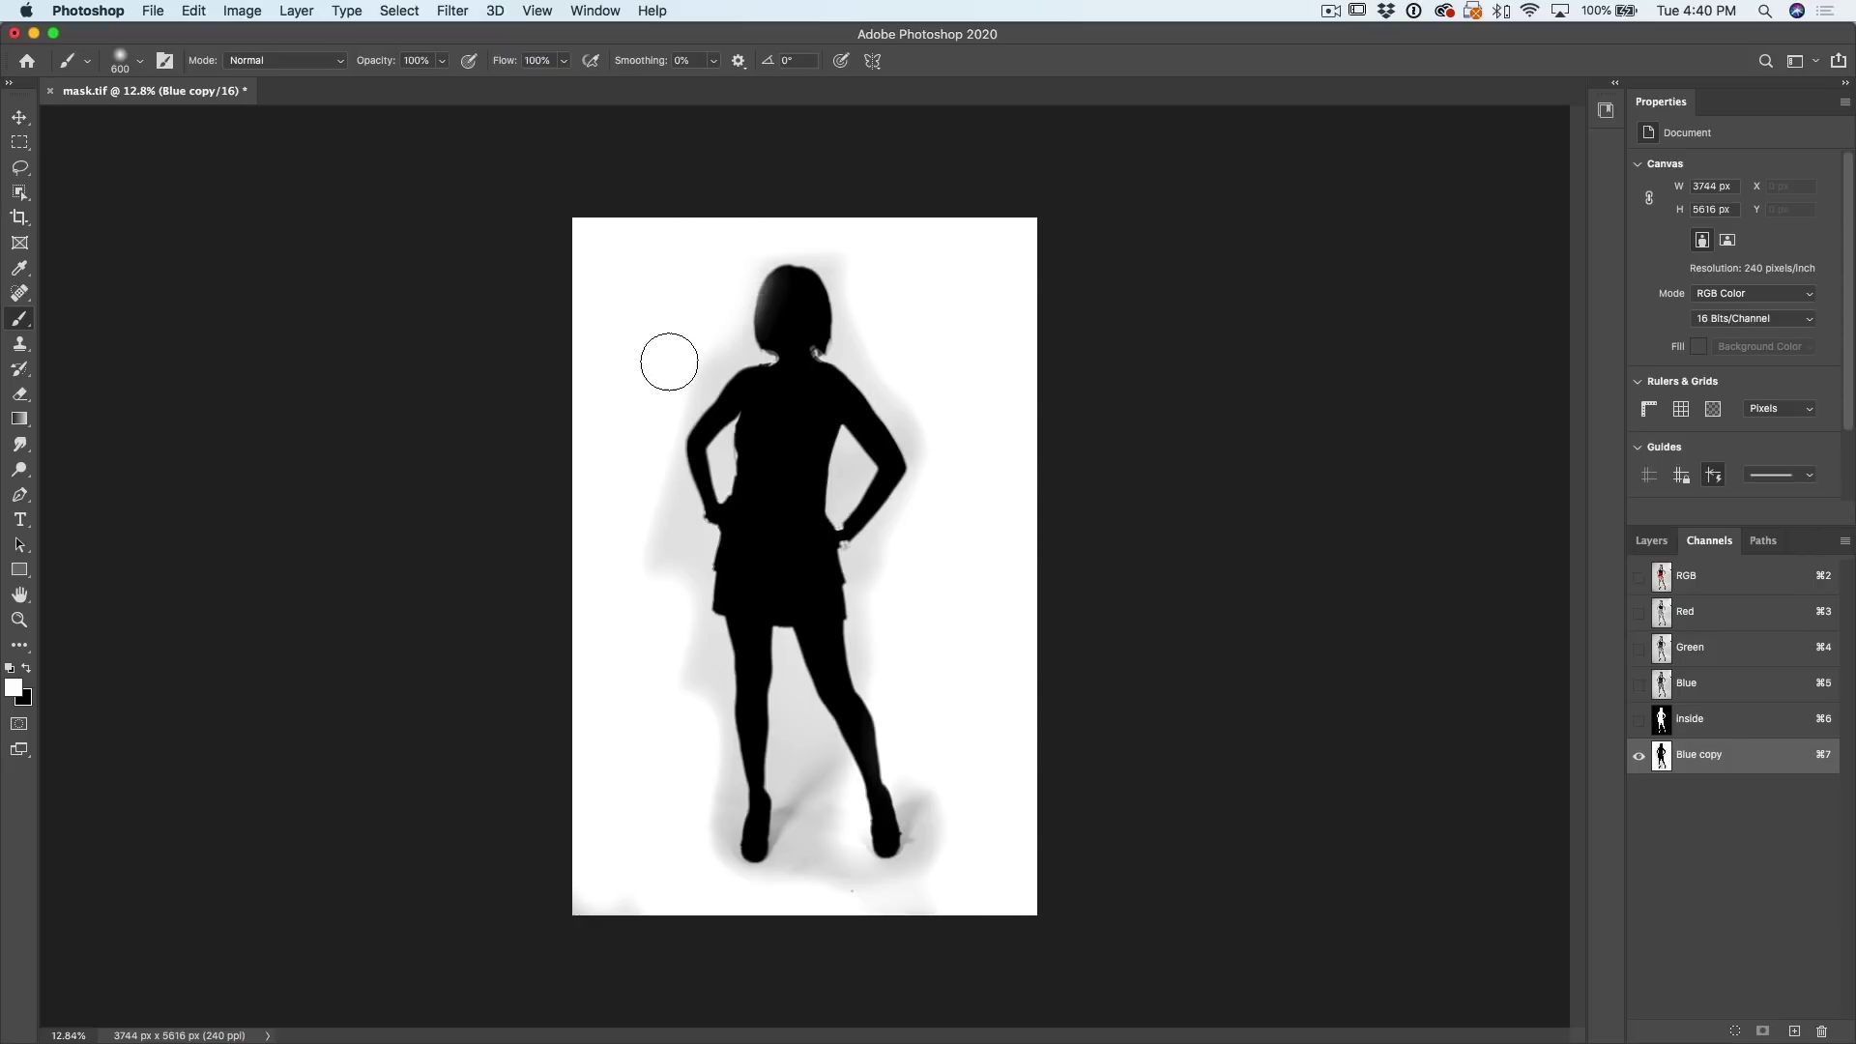
key("super+z")
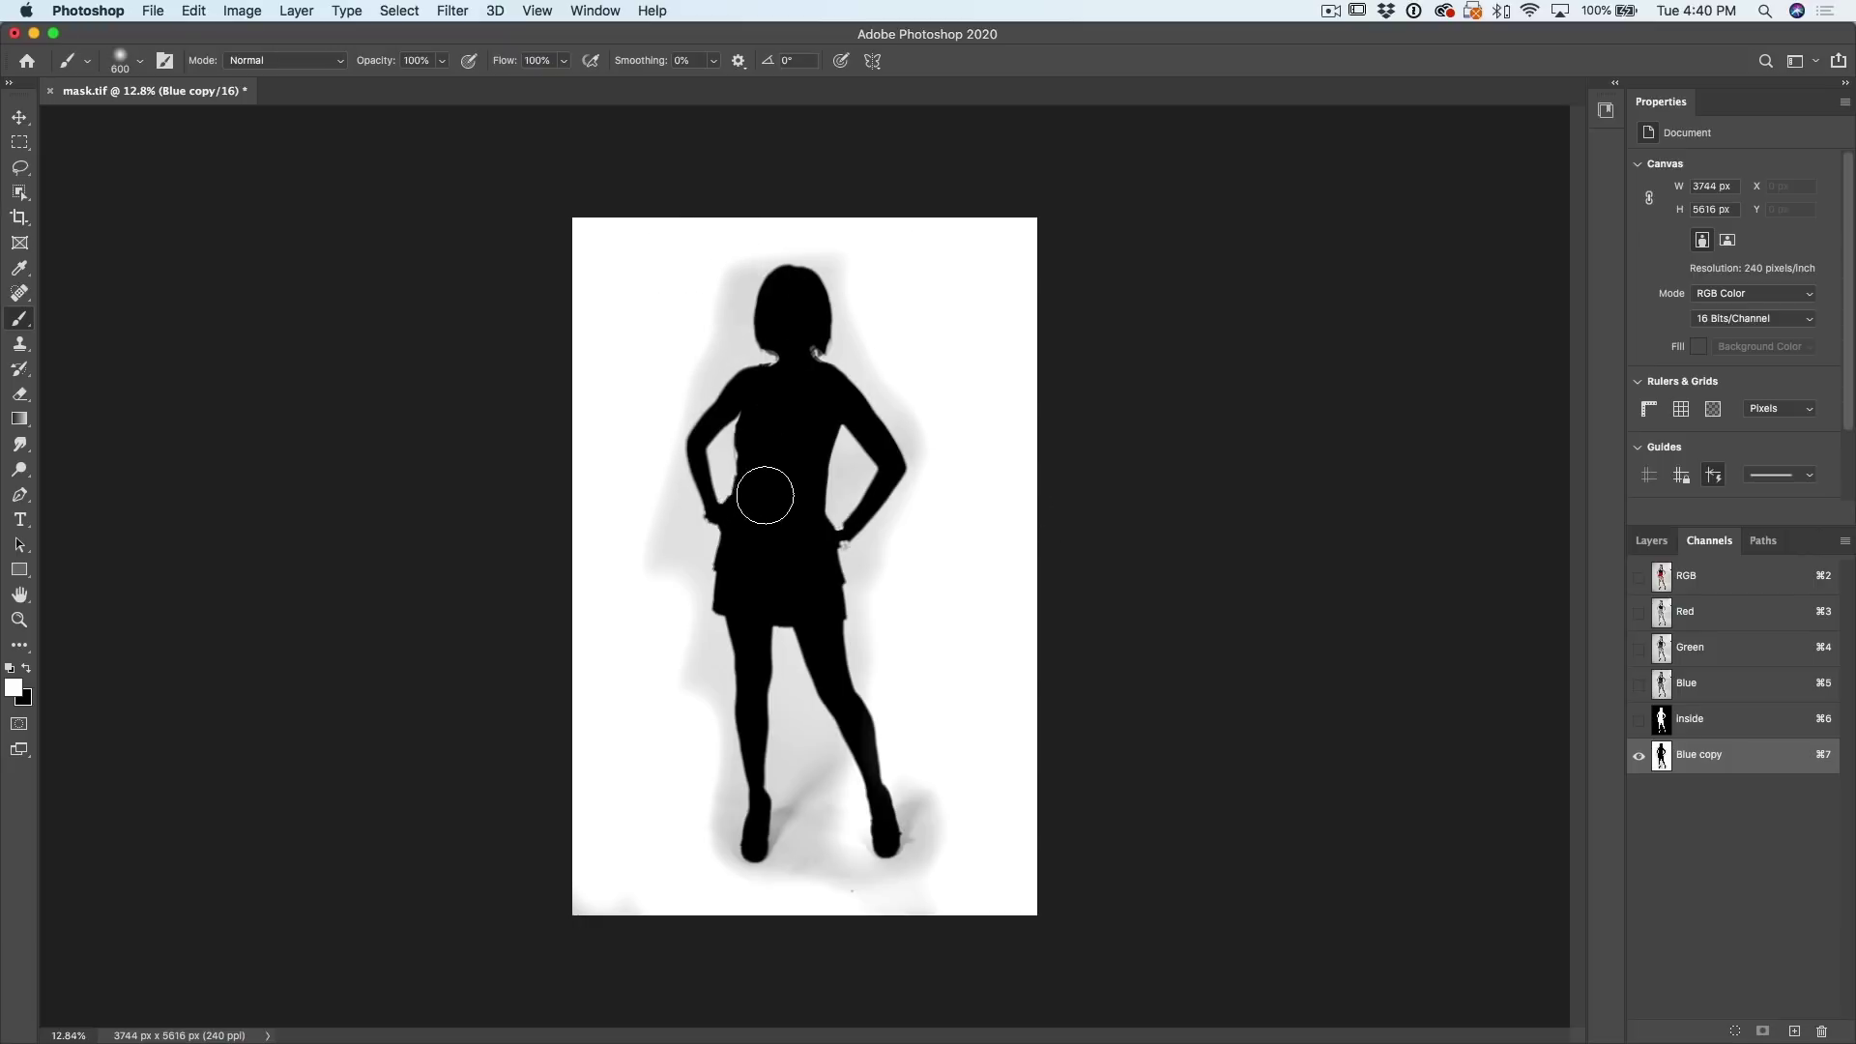
scroll(769, 478, "up", 3)
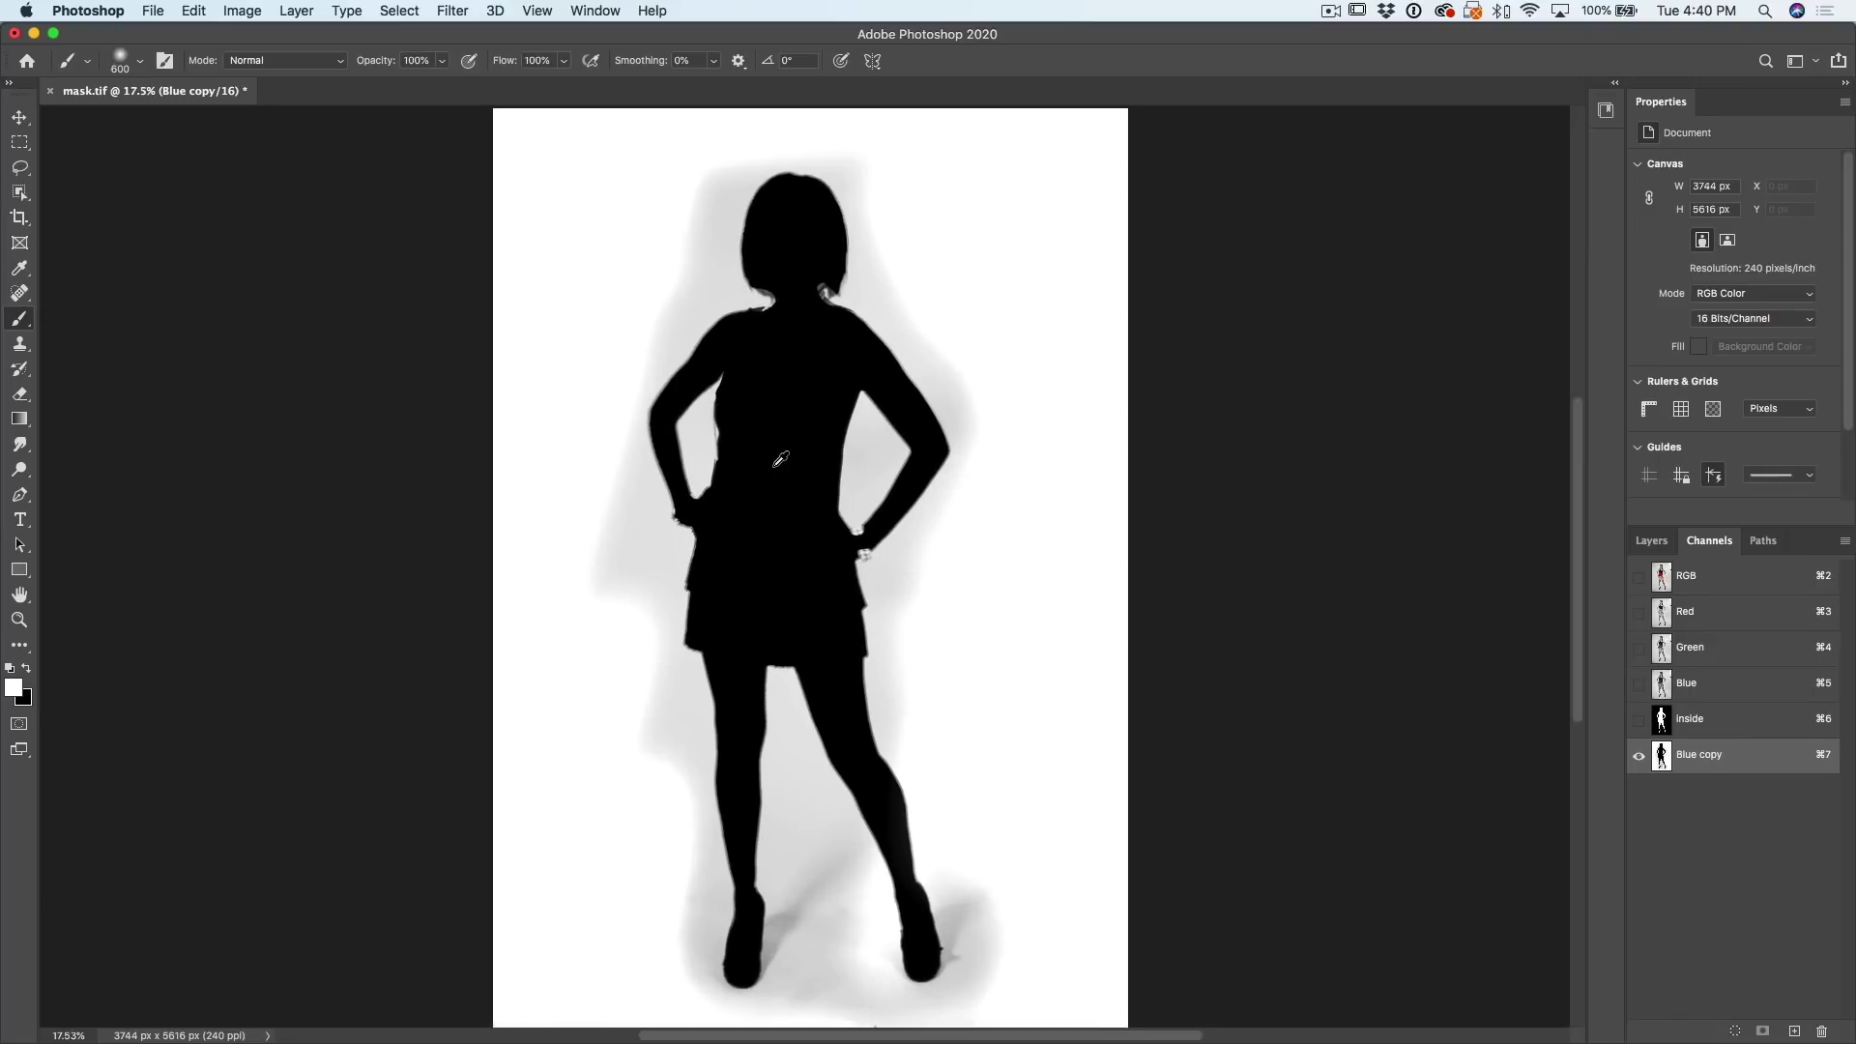
scroll(781, 458, "up", 2)
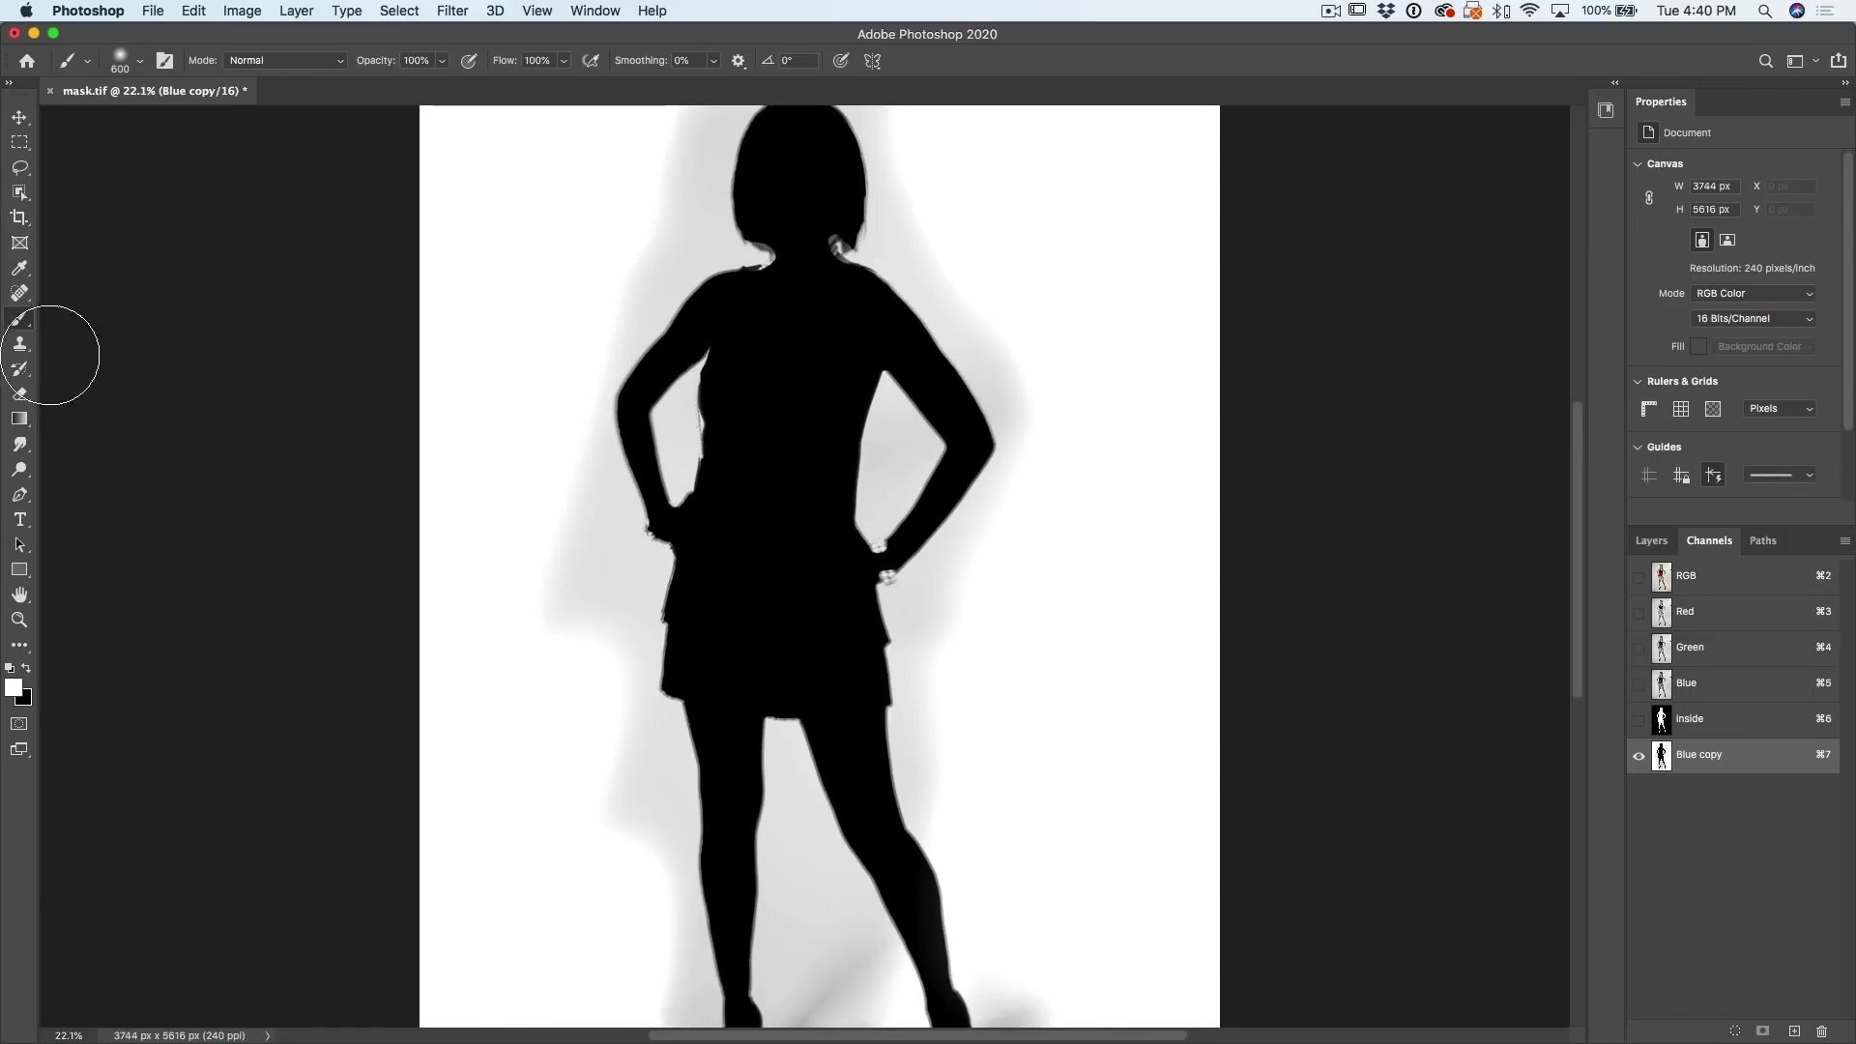
right_click(20, 323)
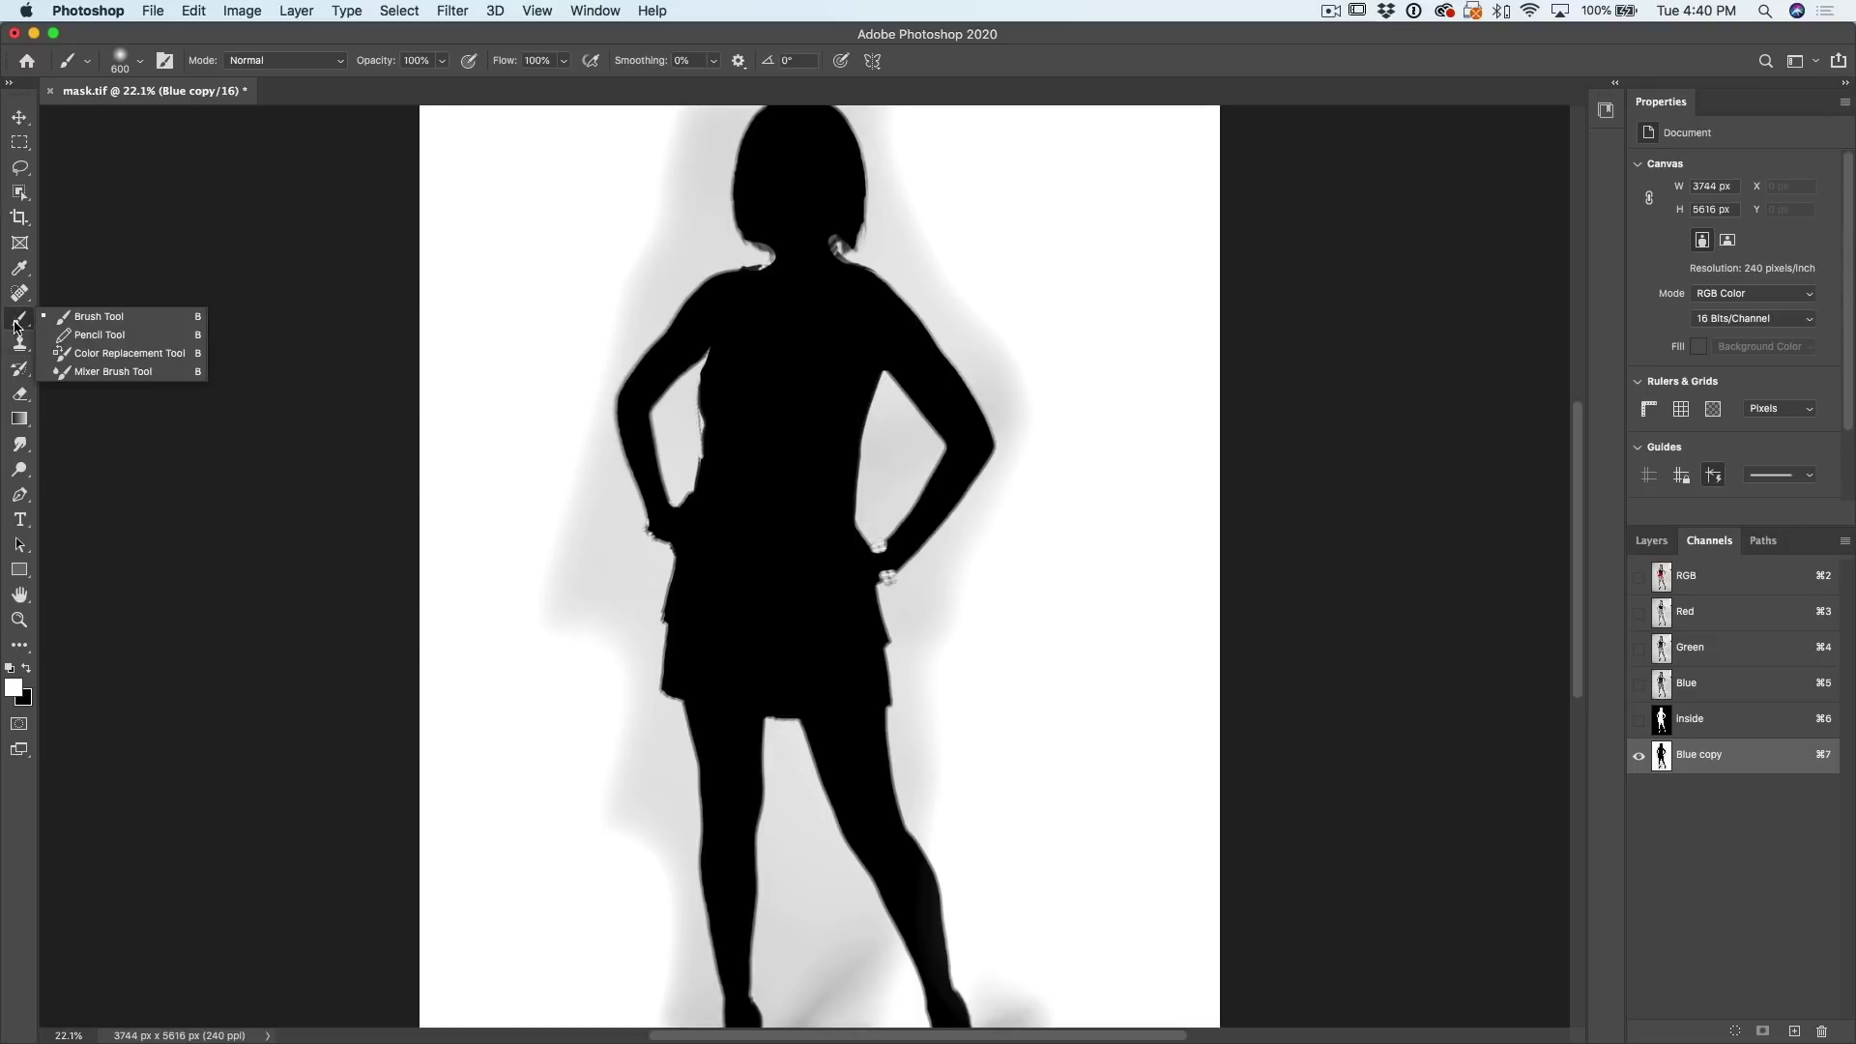
Step: Switch to the Burn tool with Range set to Shadows
left_click(20, 472)
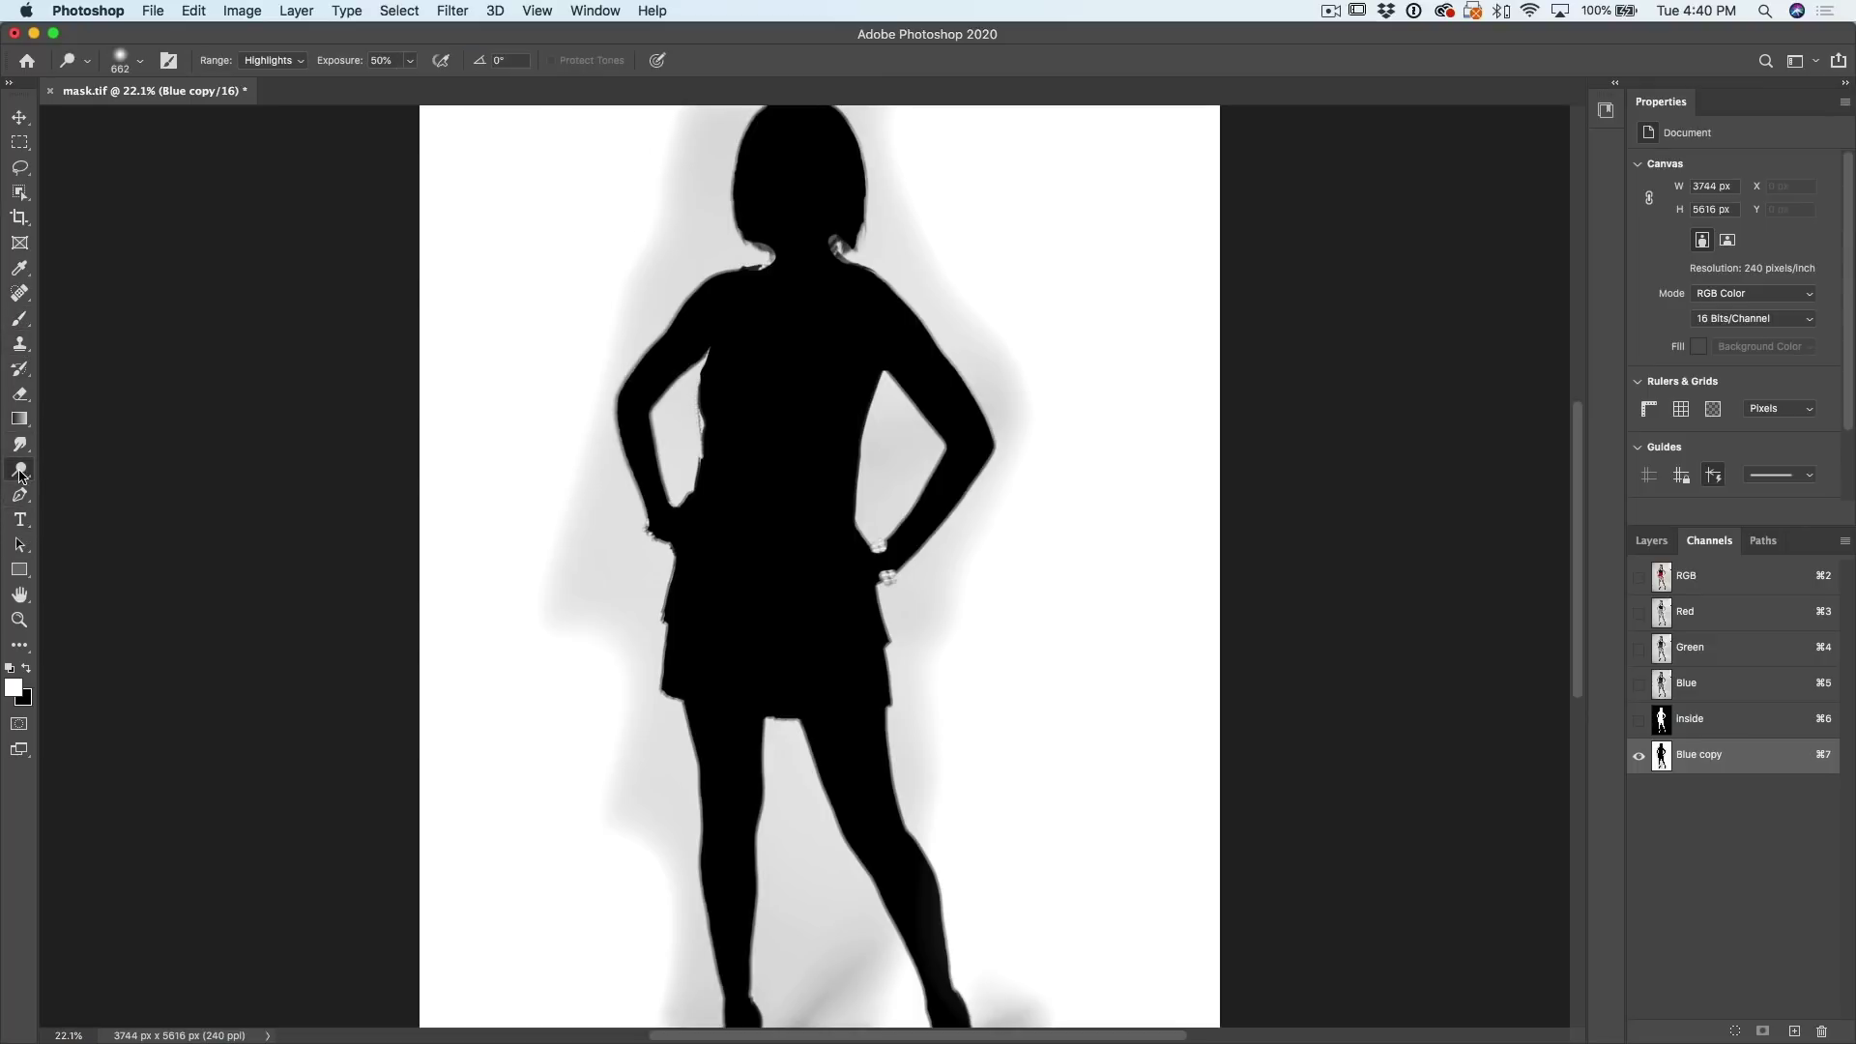
right_click(22, 474)
left_click(85, 487)
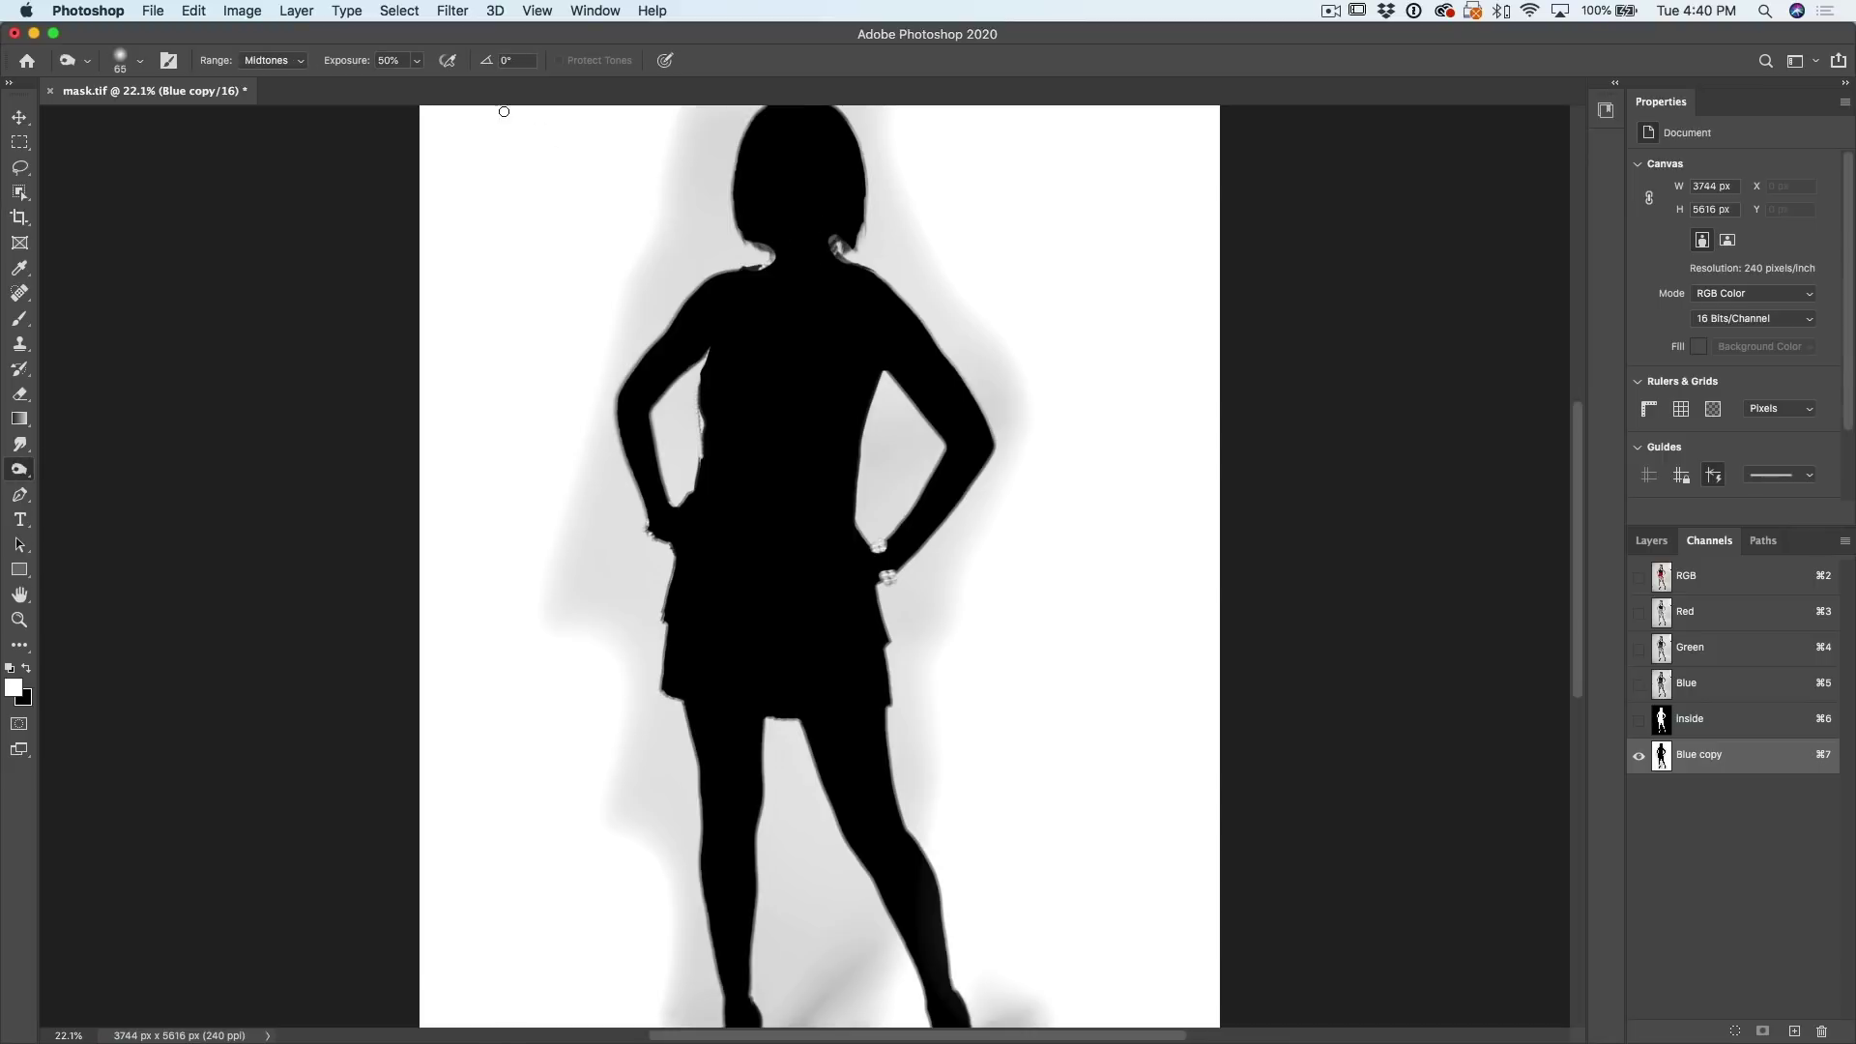
left_click(276, 61)
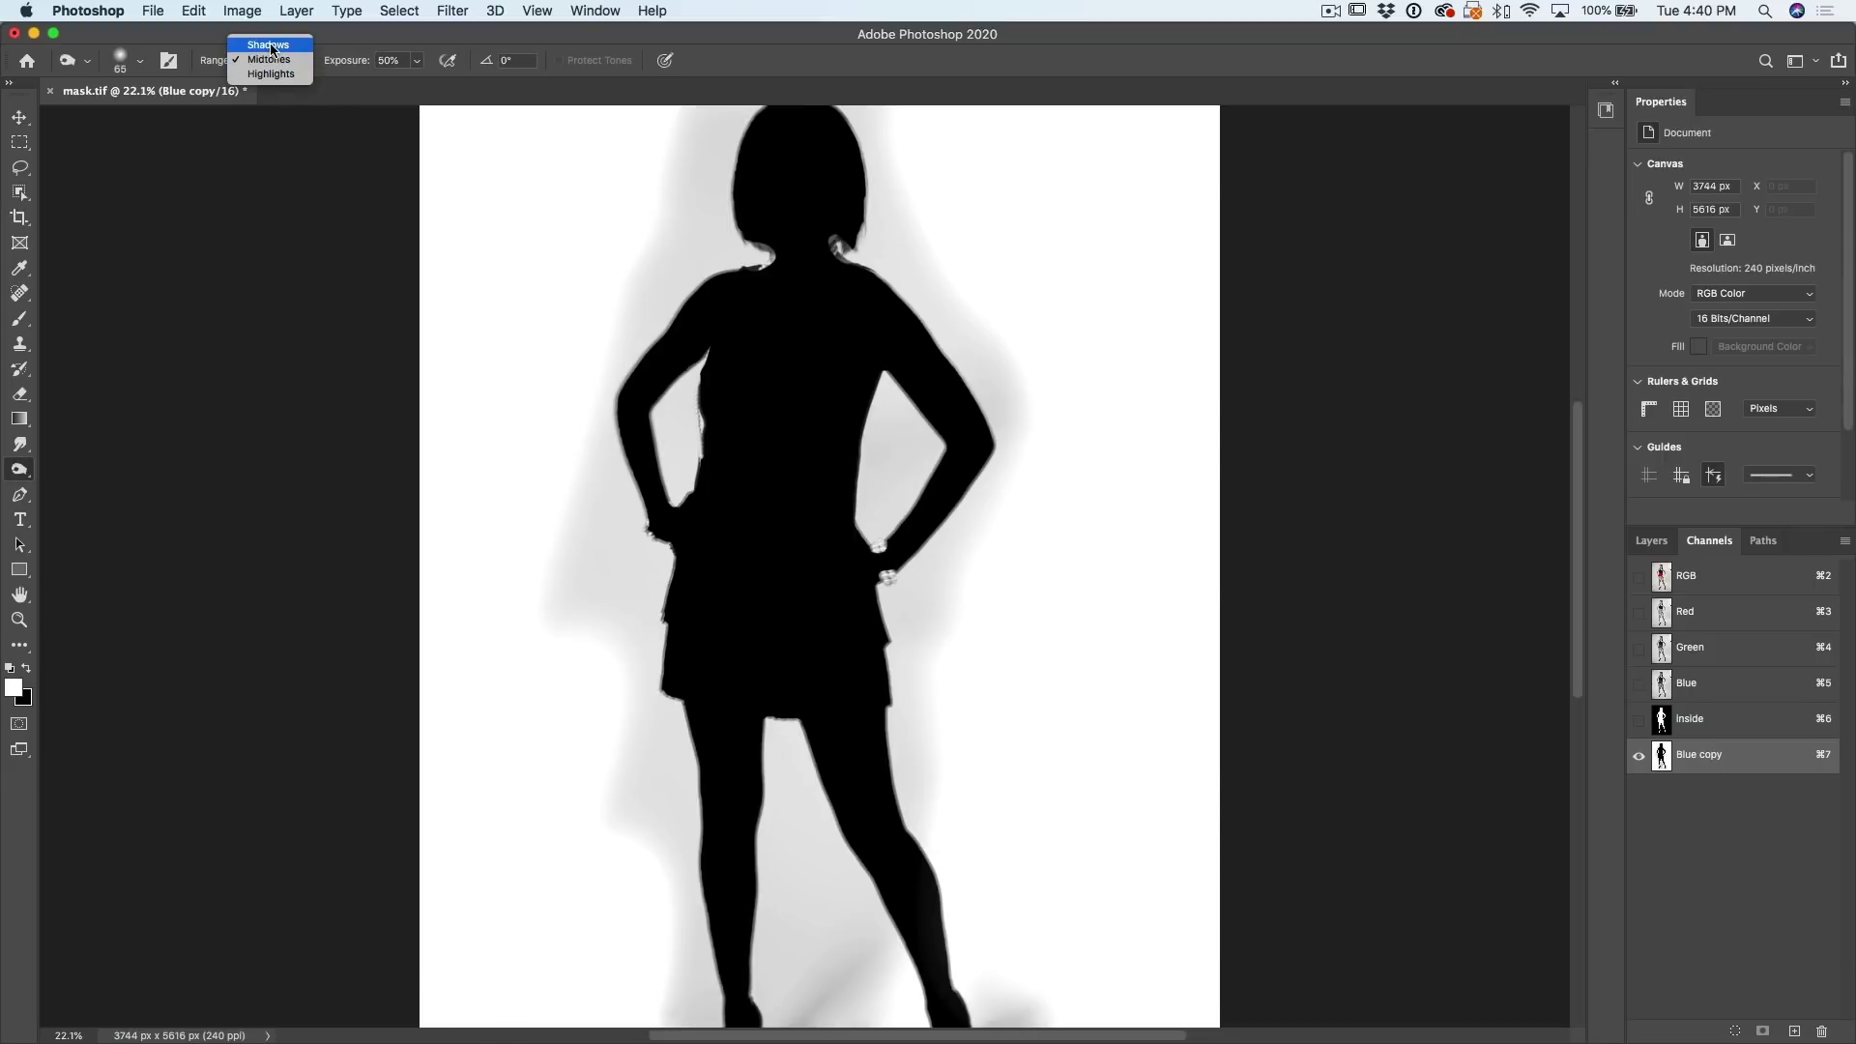
left_click(268, 45)
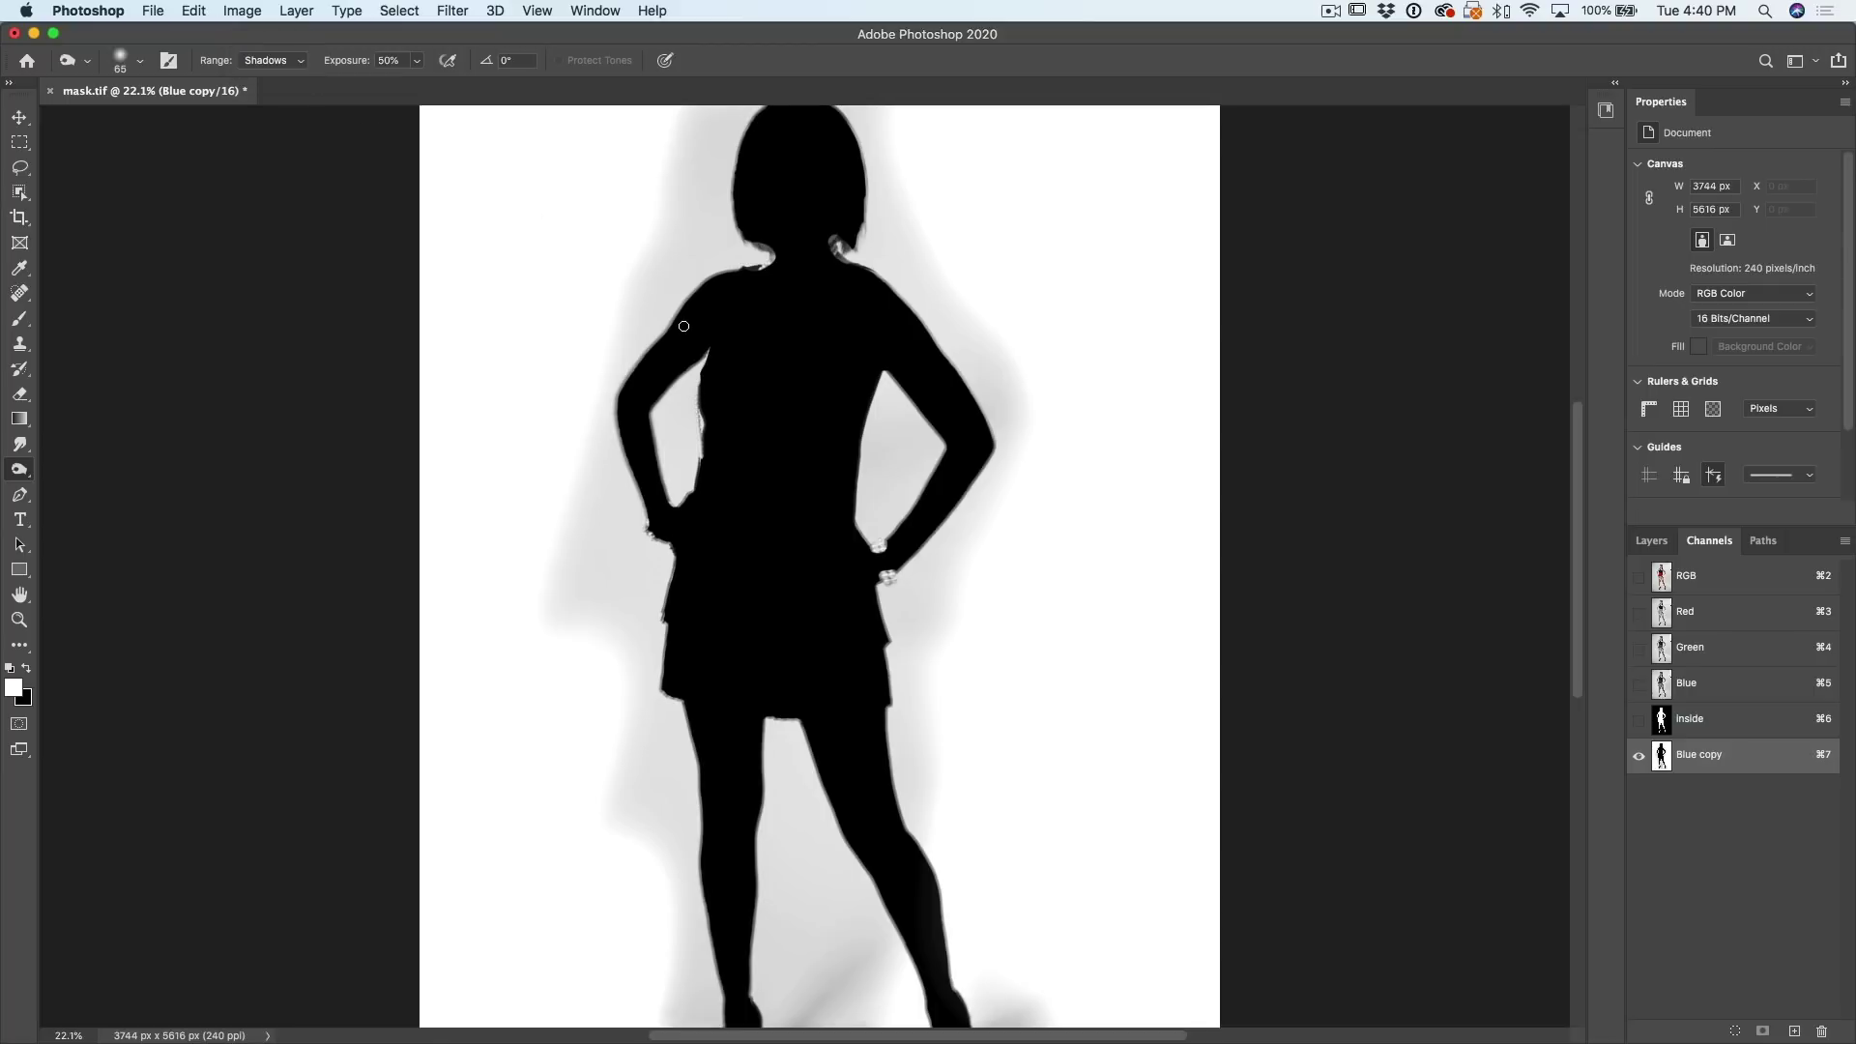
scroll(683, 326, "up", 5)
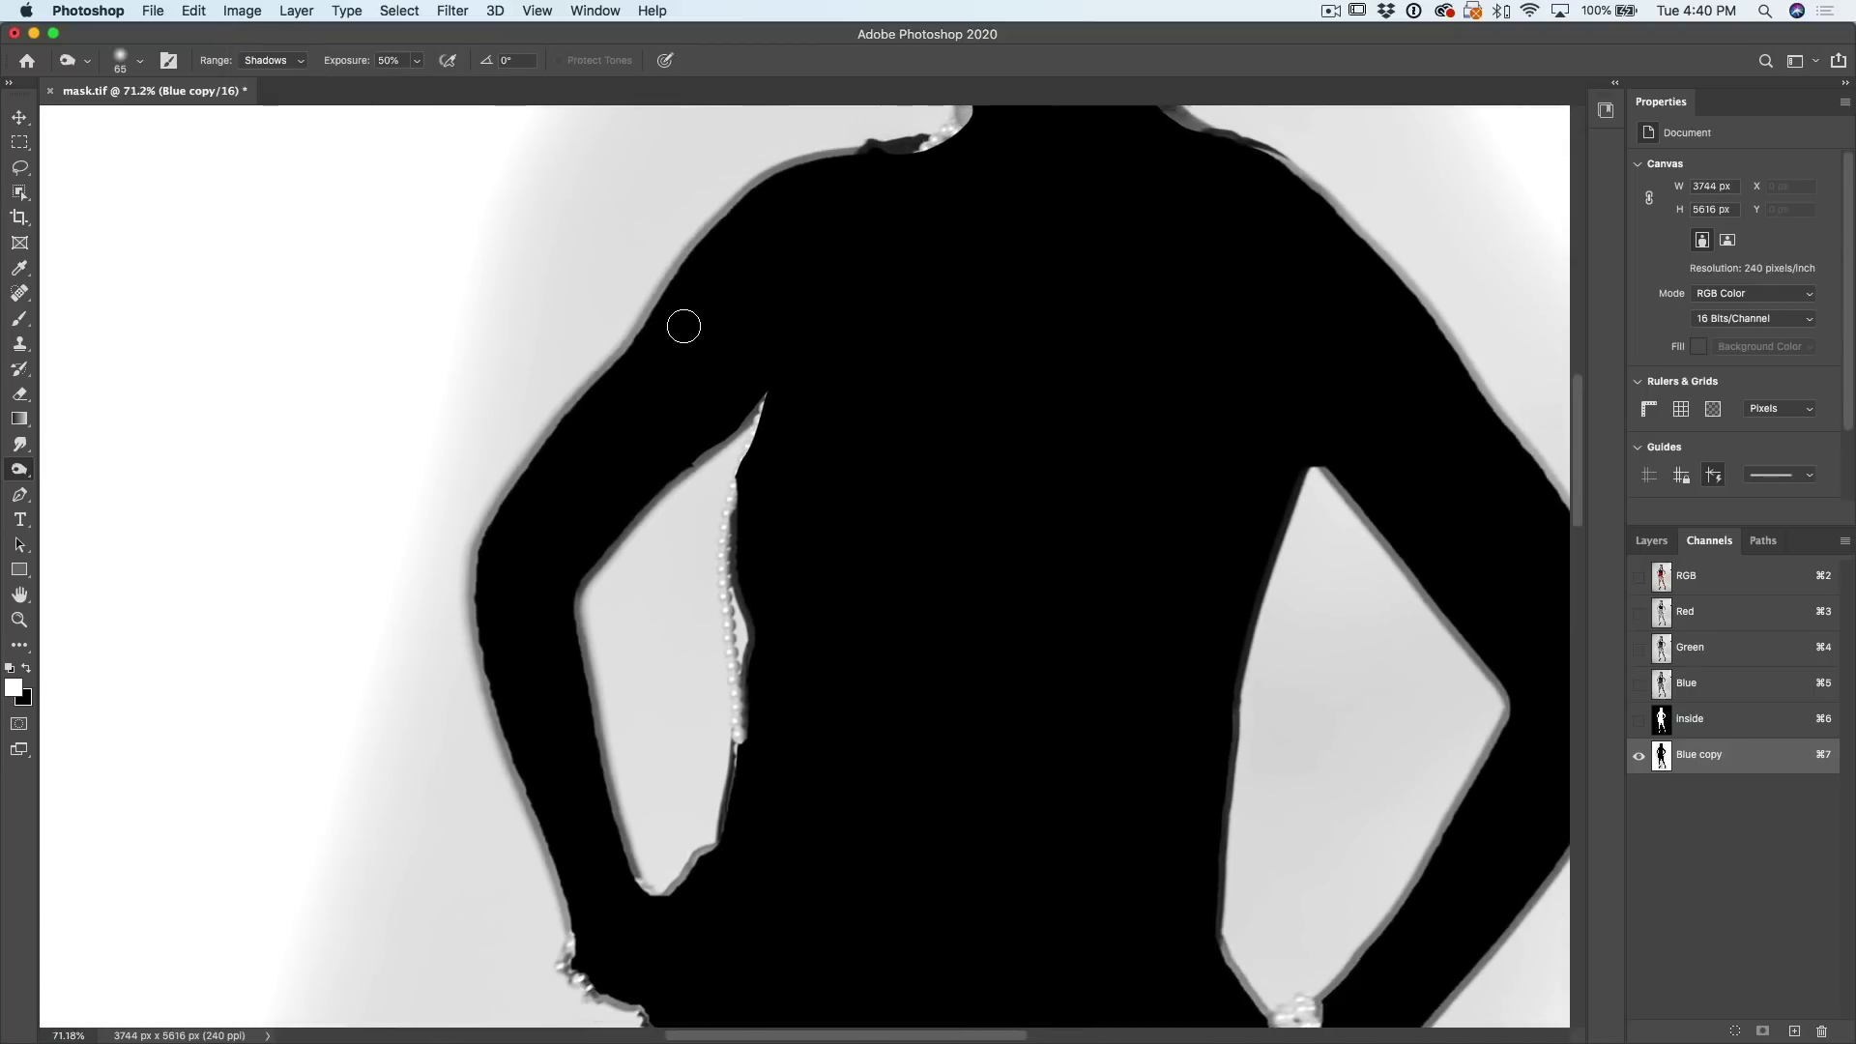
scroll(684, 326, "down", 1)
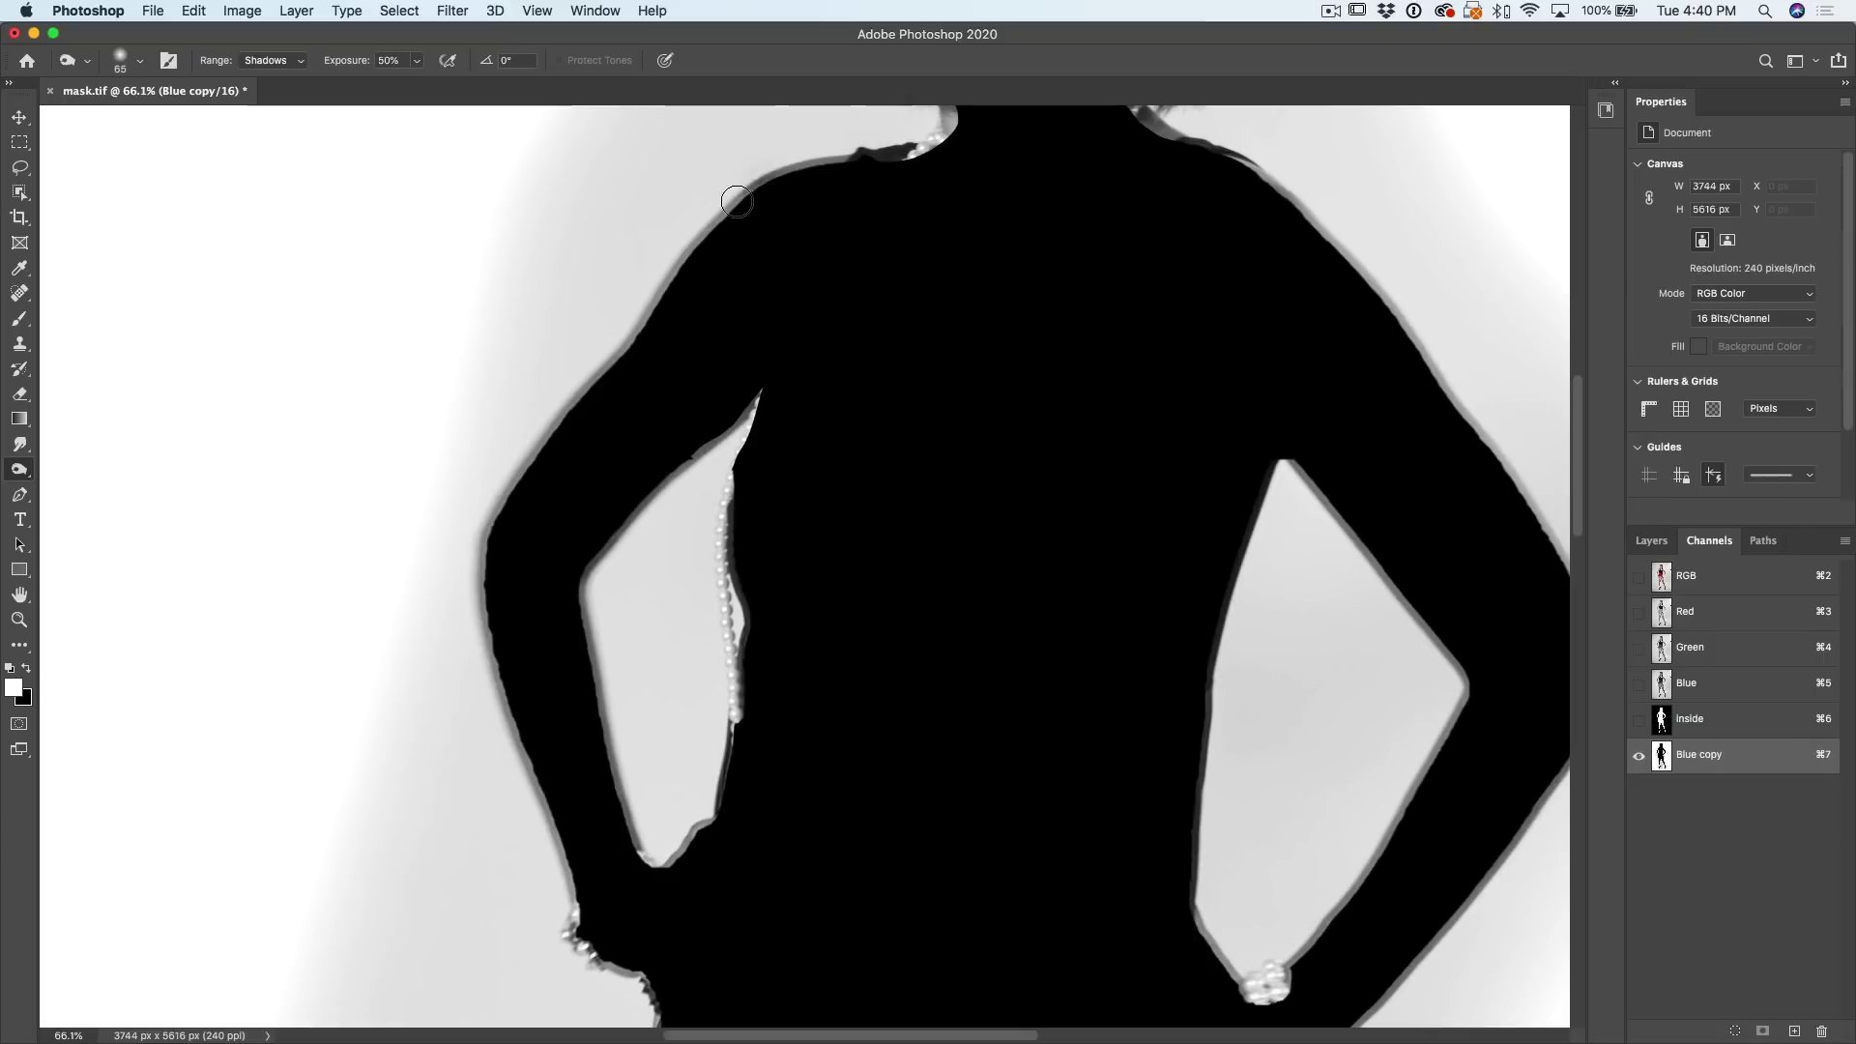
Step: Burn the grey halo along the shoulder, neck, outer arm and inner arm to black
left_click_drag(678, 264, 605, 349)
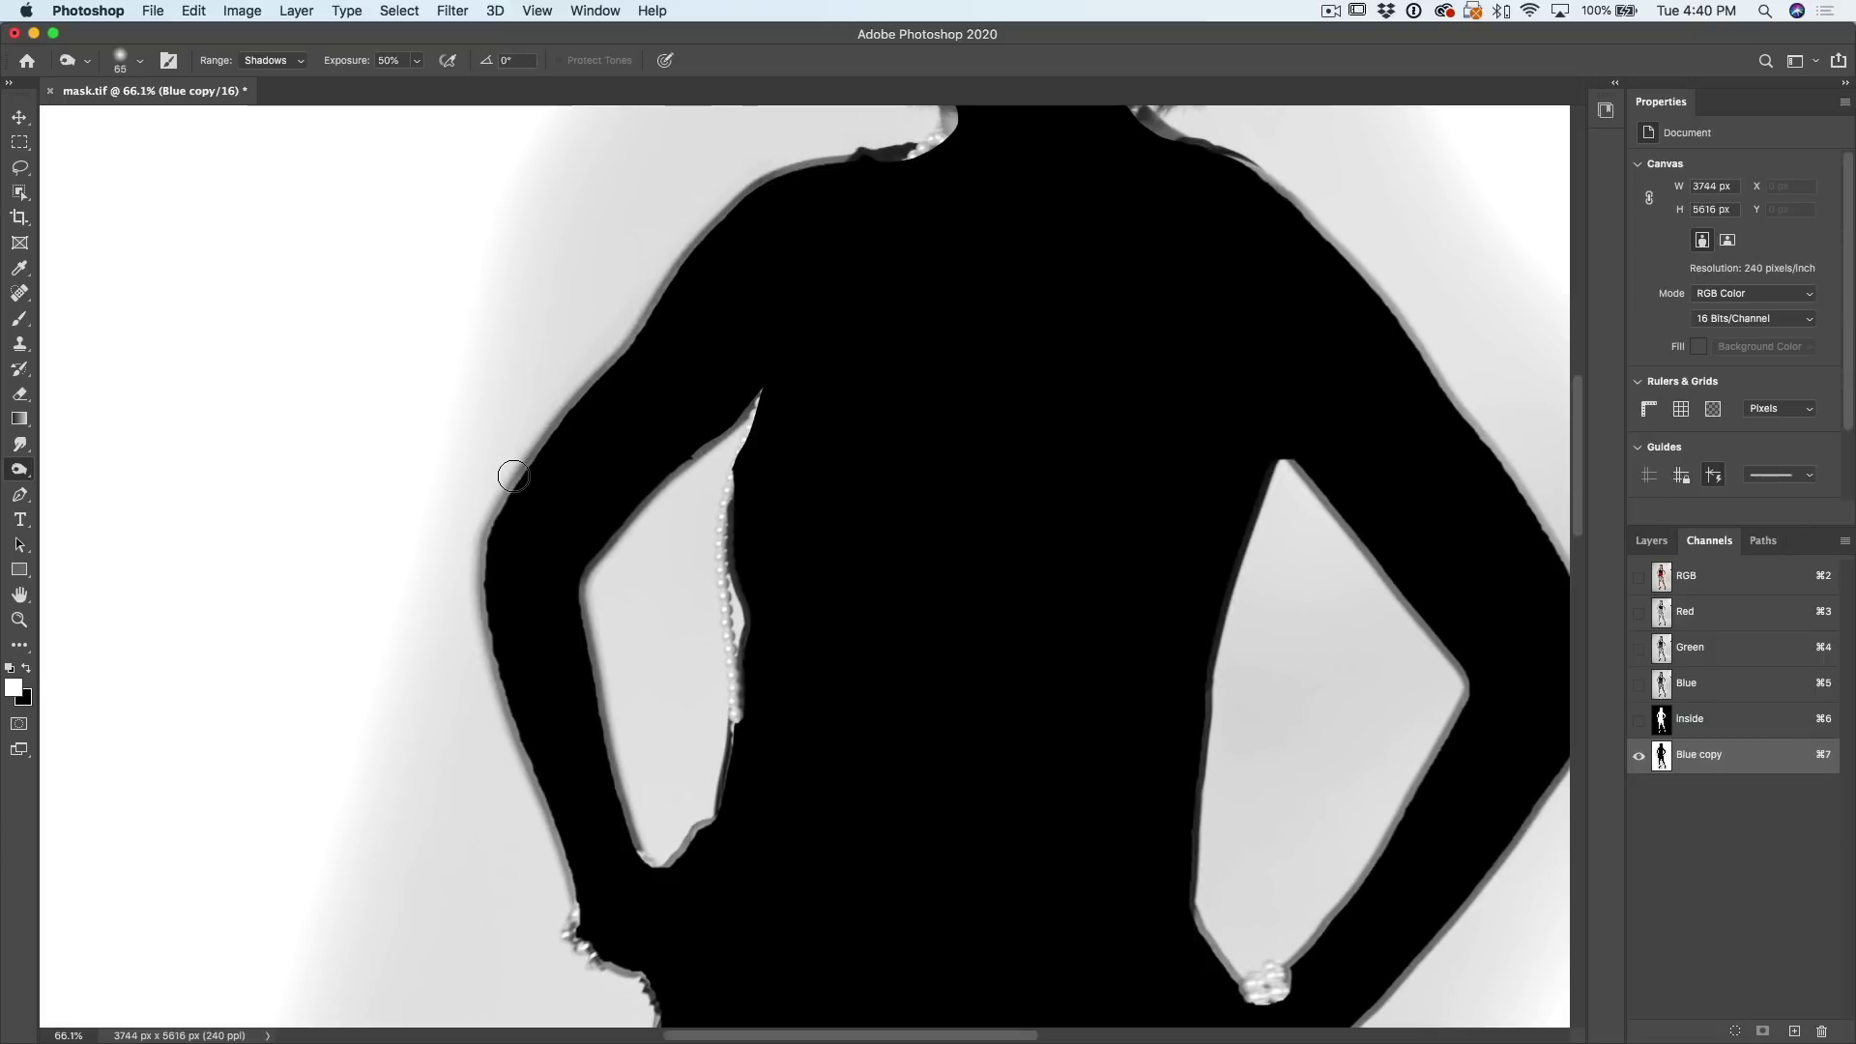
left_click_drag(588, 388, 726, 233)
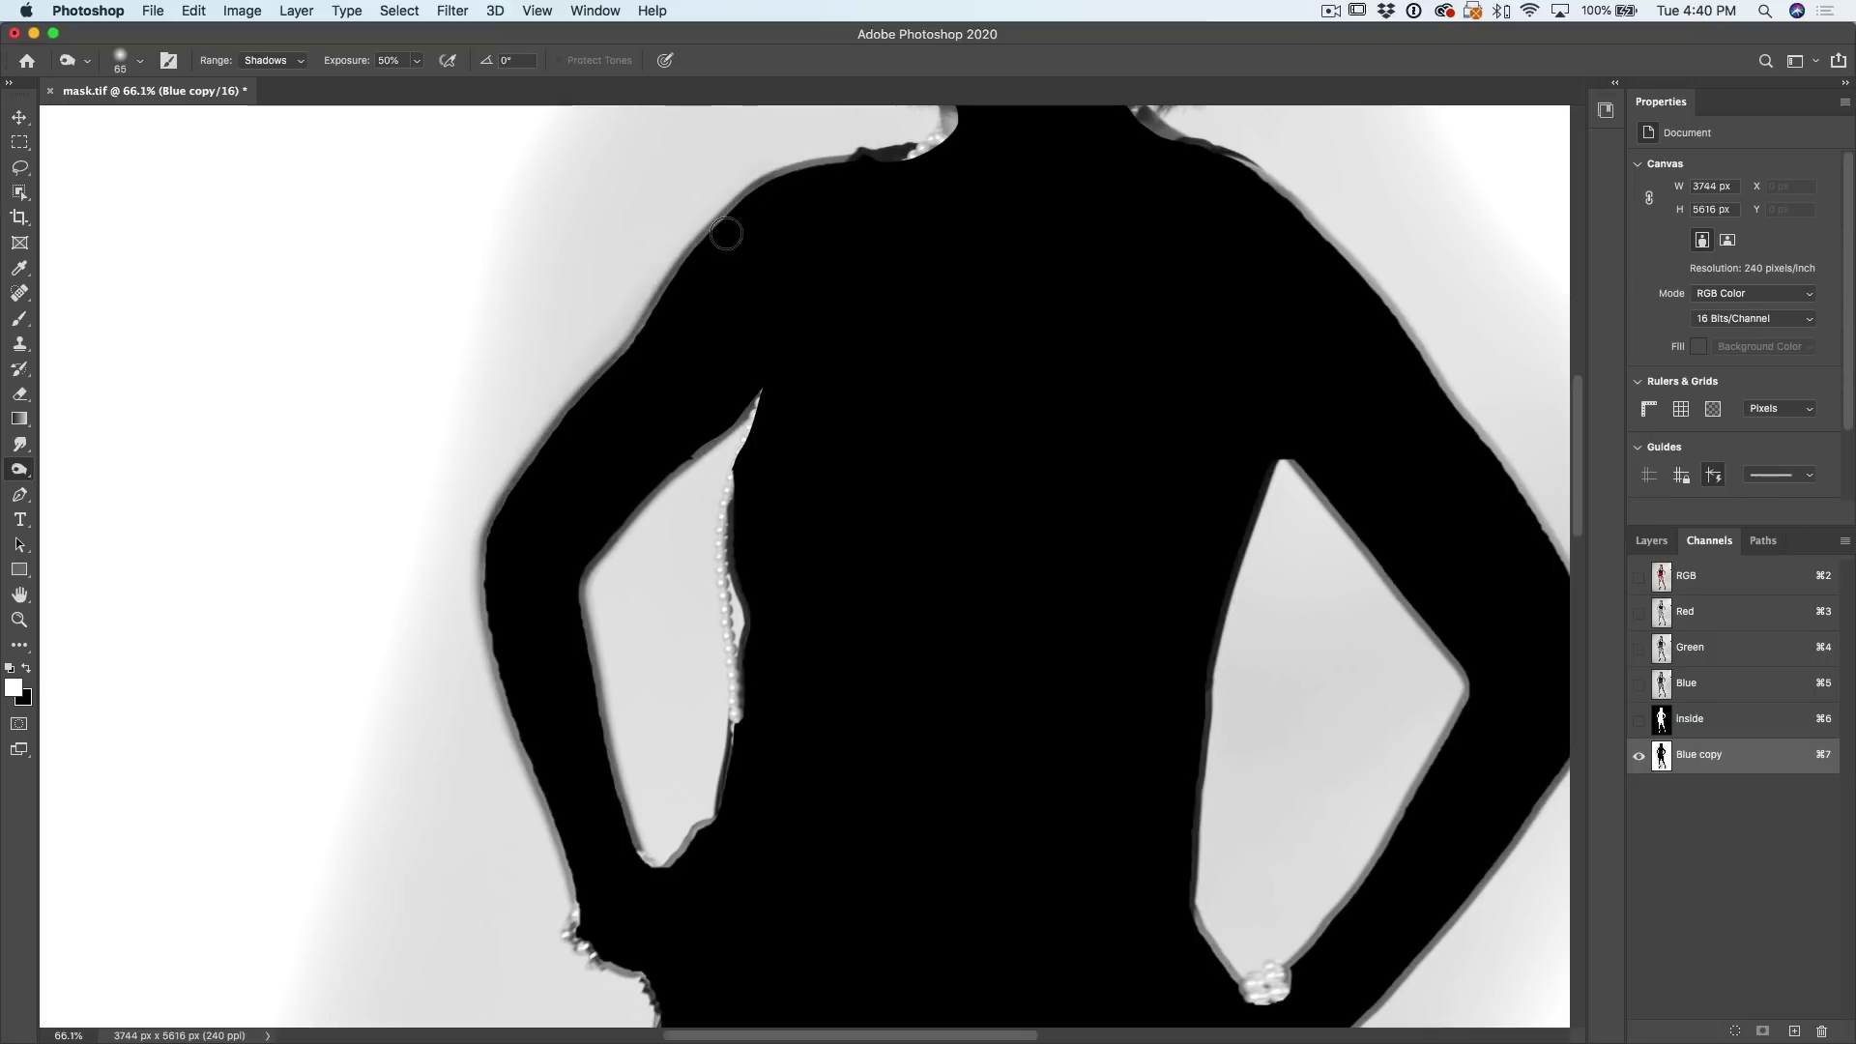
mouse_move(869, 118)
left_mouse_down()
mouse_move(952, 130)
mouse_move(837, 173)
left_mouse_up()
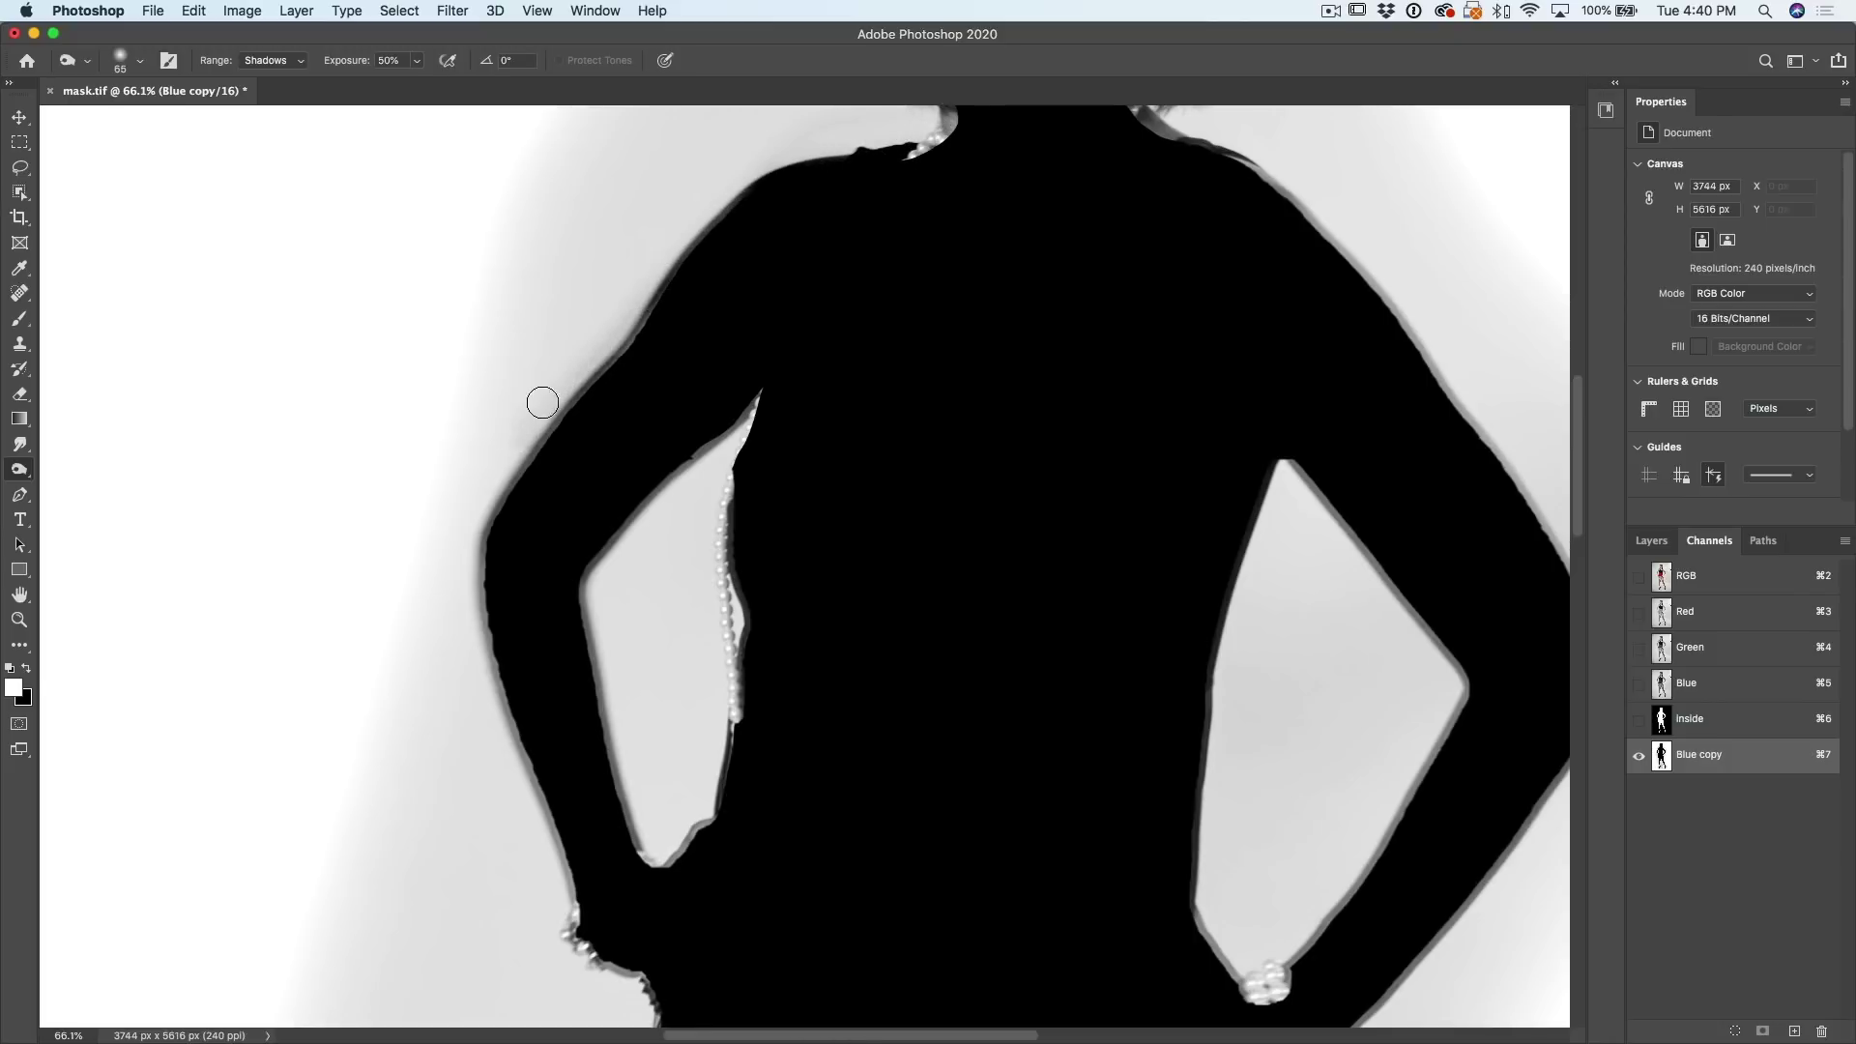
mouse_move(638, 306)
left_mouse_down()
mouse_move(631, 366)
mouse_move(654, 314)
left_mouse_up()
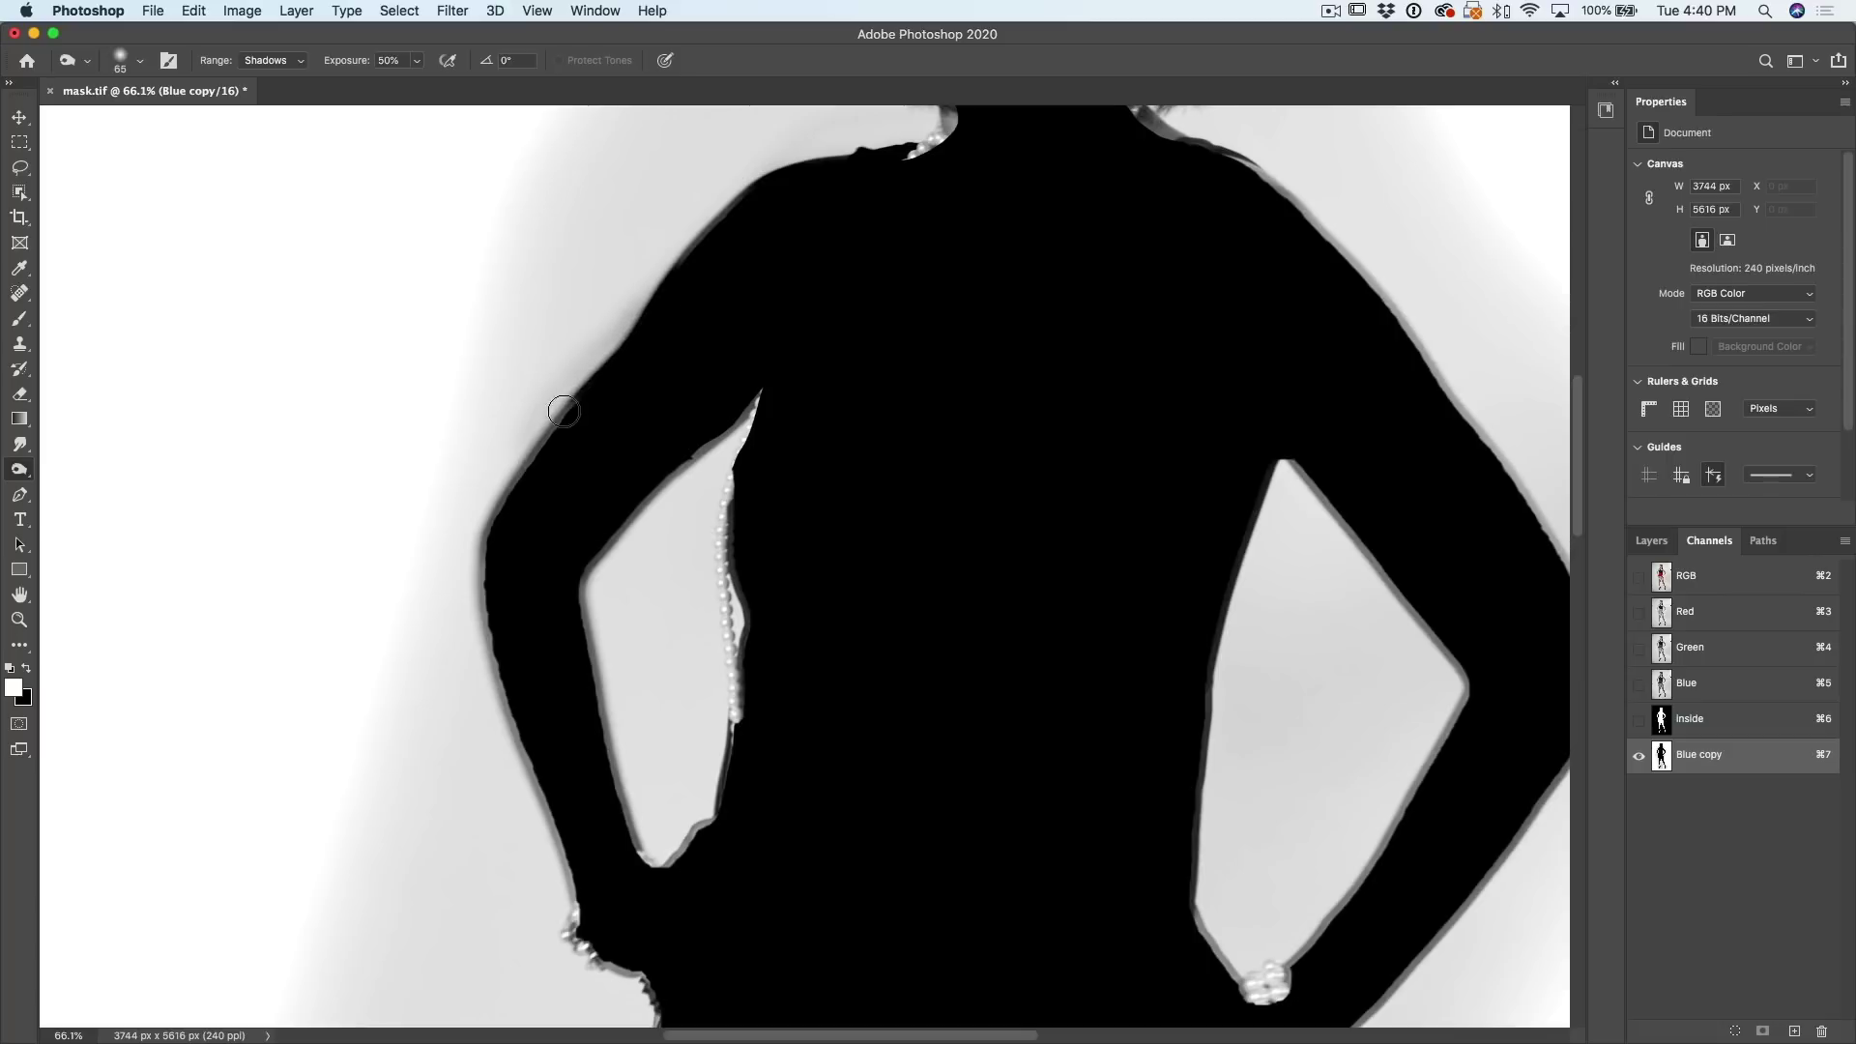
mouse_move(564, 411)
left_mouse_down()
mouse_move(472, 535)
mouse_move(561, 408)
left_mouse_up()
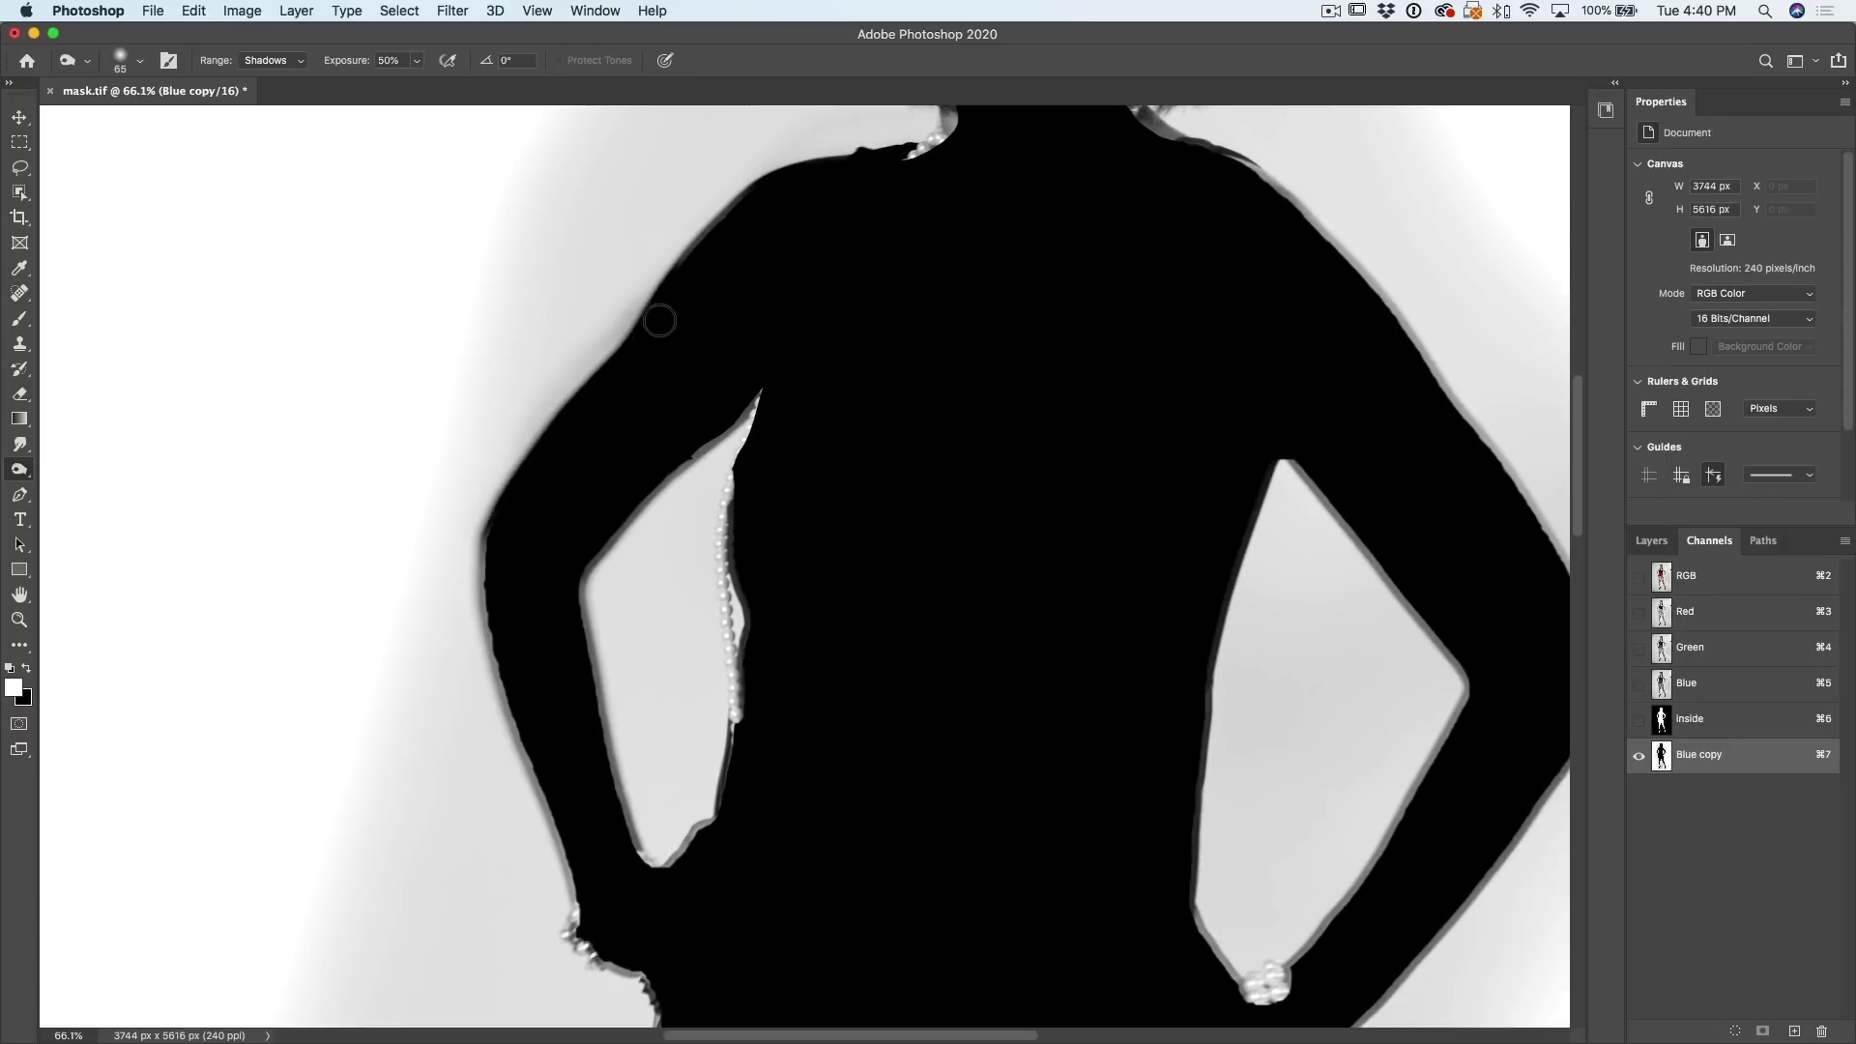
mouse_move(660, 320)
left_mouse_down()
mouse_move(744, 197)
mouse_move(722, 233)
left_mouse_up()
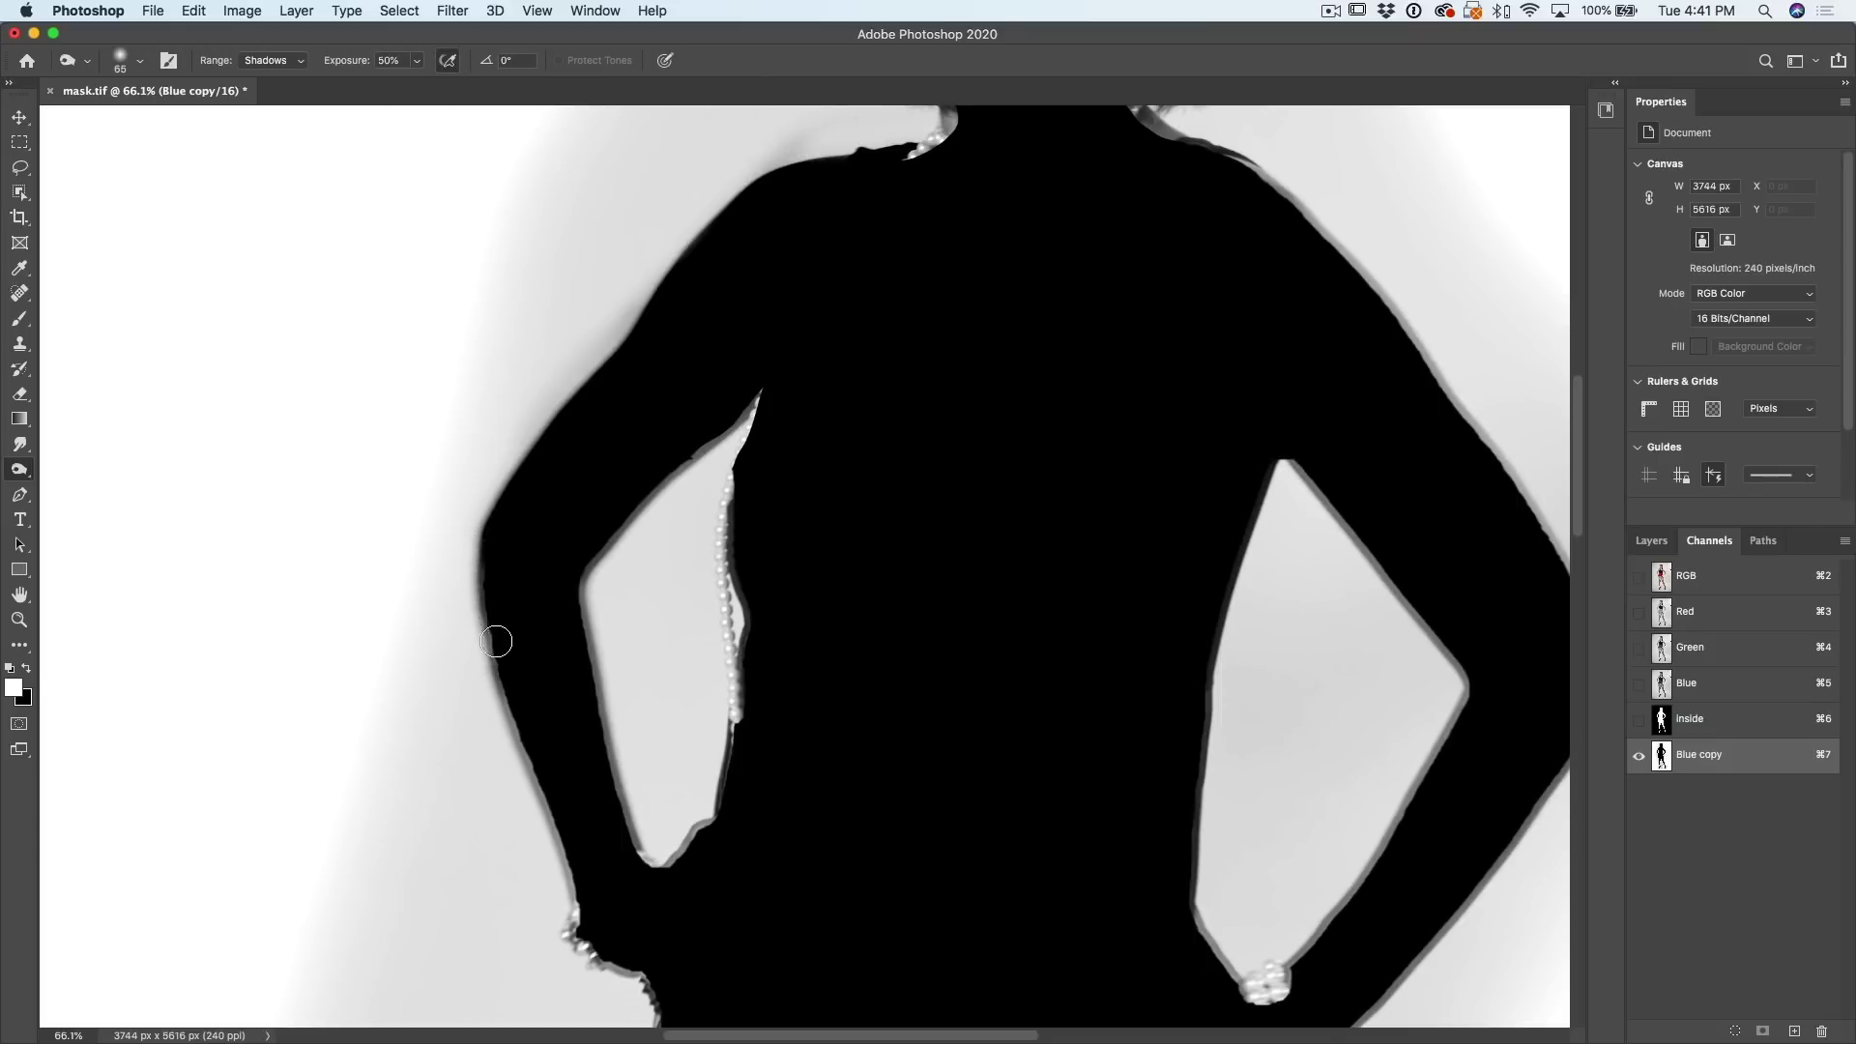
mouse_move(486, 568)
left_mouse_down()
mouse_move(482, 652)
mouse_move(493, 612)
mouse_move(508, 710)
mouse_move(492, 654)
mouse_move(515, 707)
left_mouse_up()
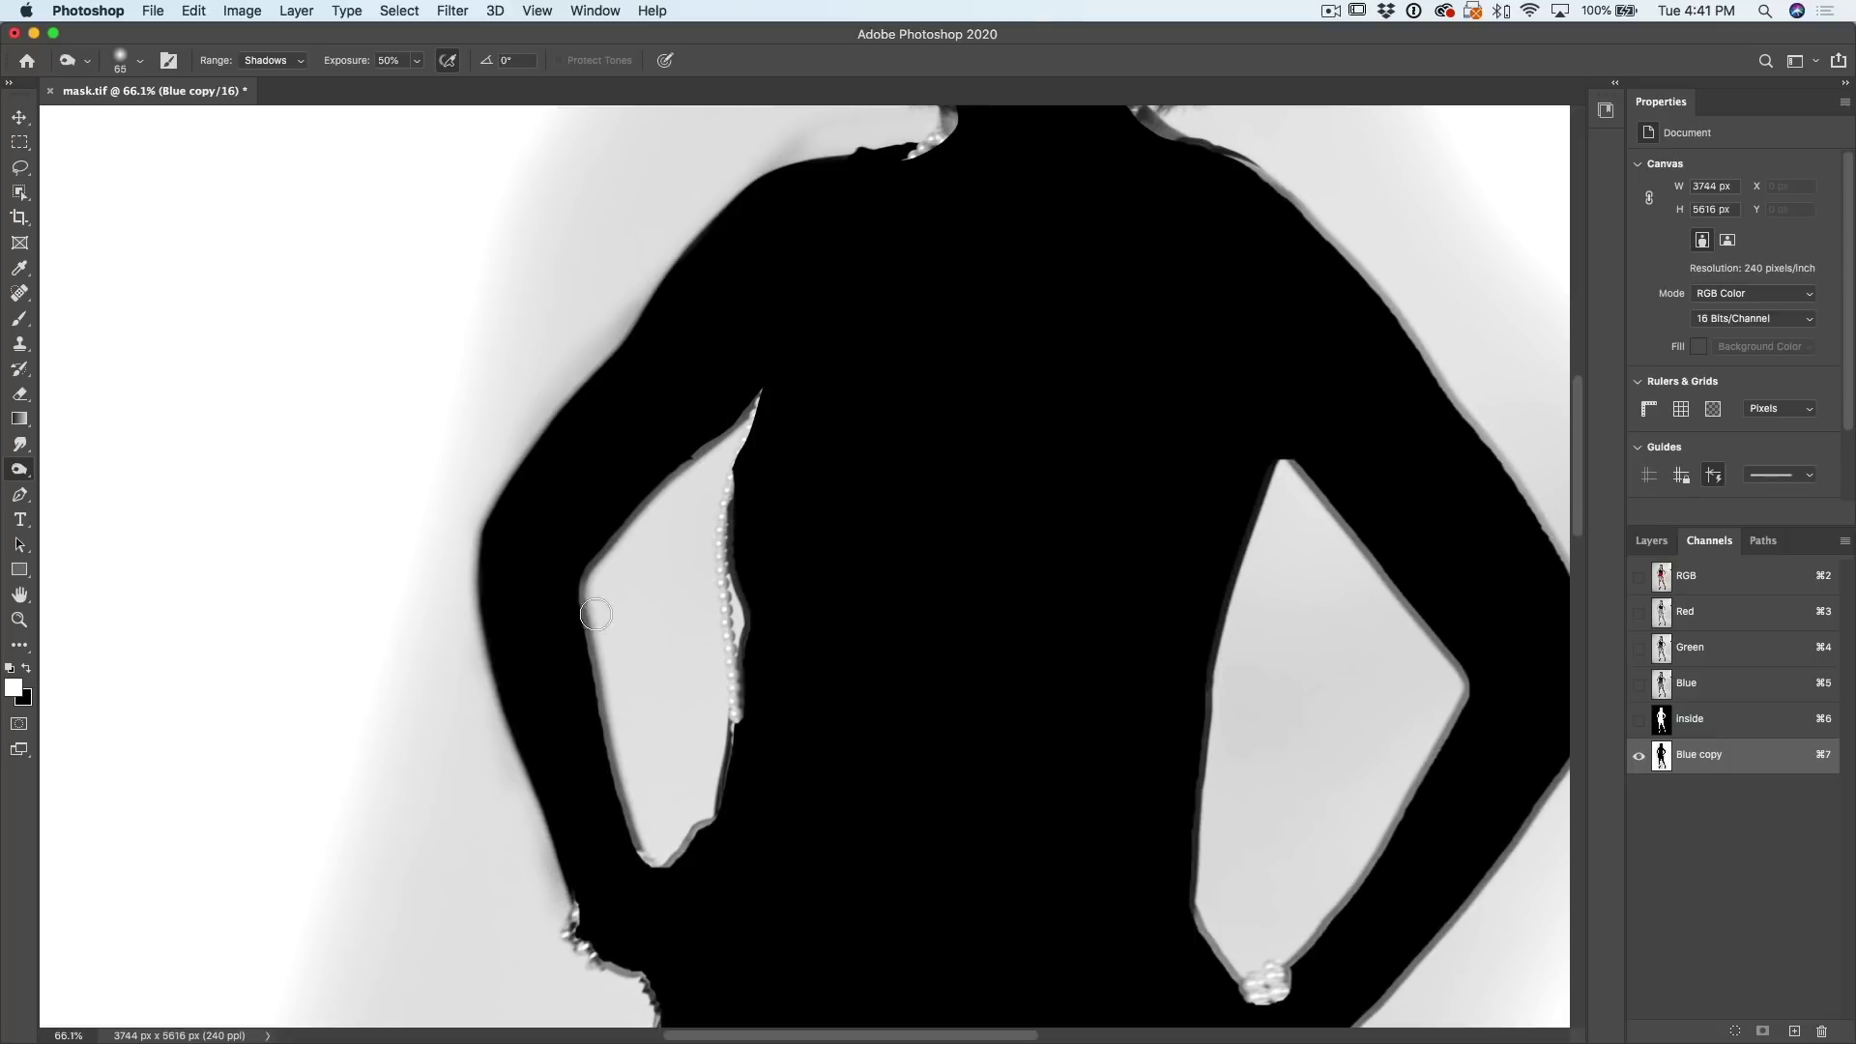
key("bracketright")
key("bracketright")
key("bracketright")
mouse_move(580, 542)
left_mouse_down()
mouse_move(751, 406)
mouse_move(734, 413)
left_mouse_up()
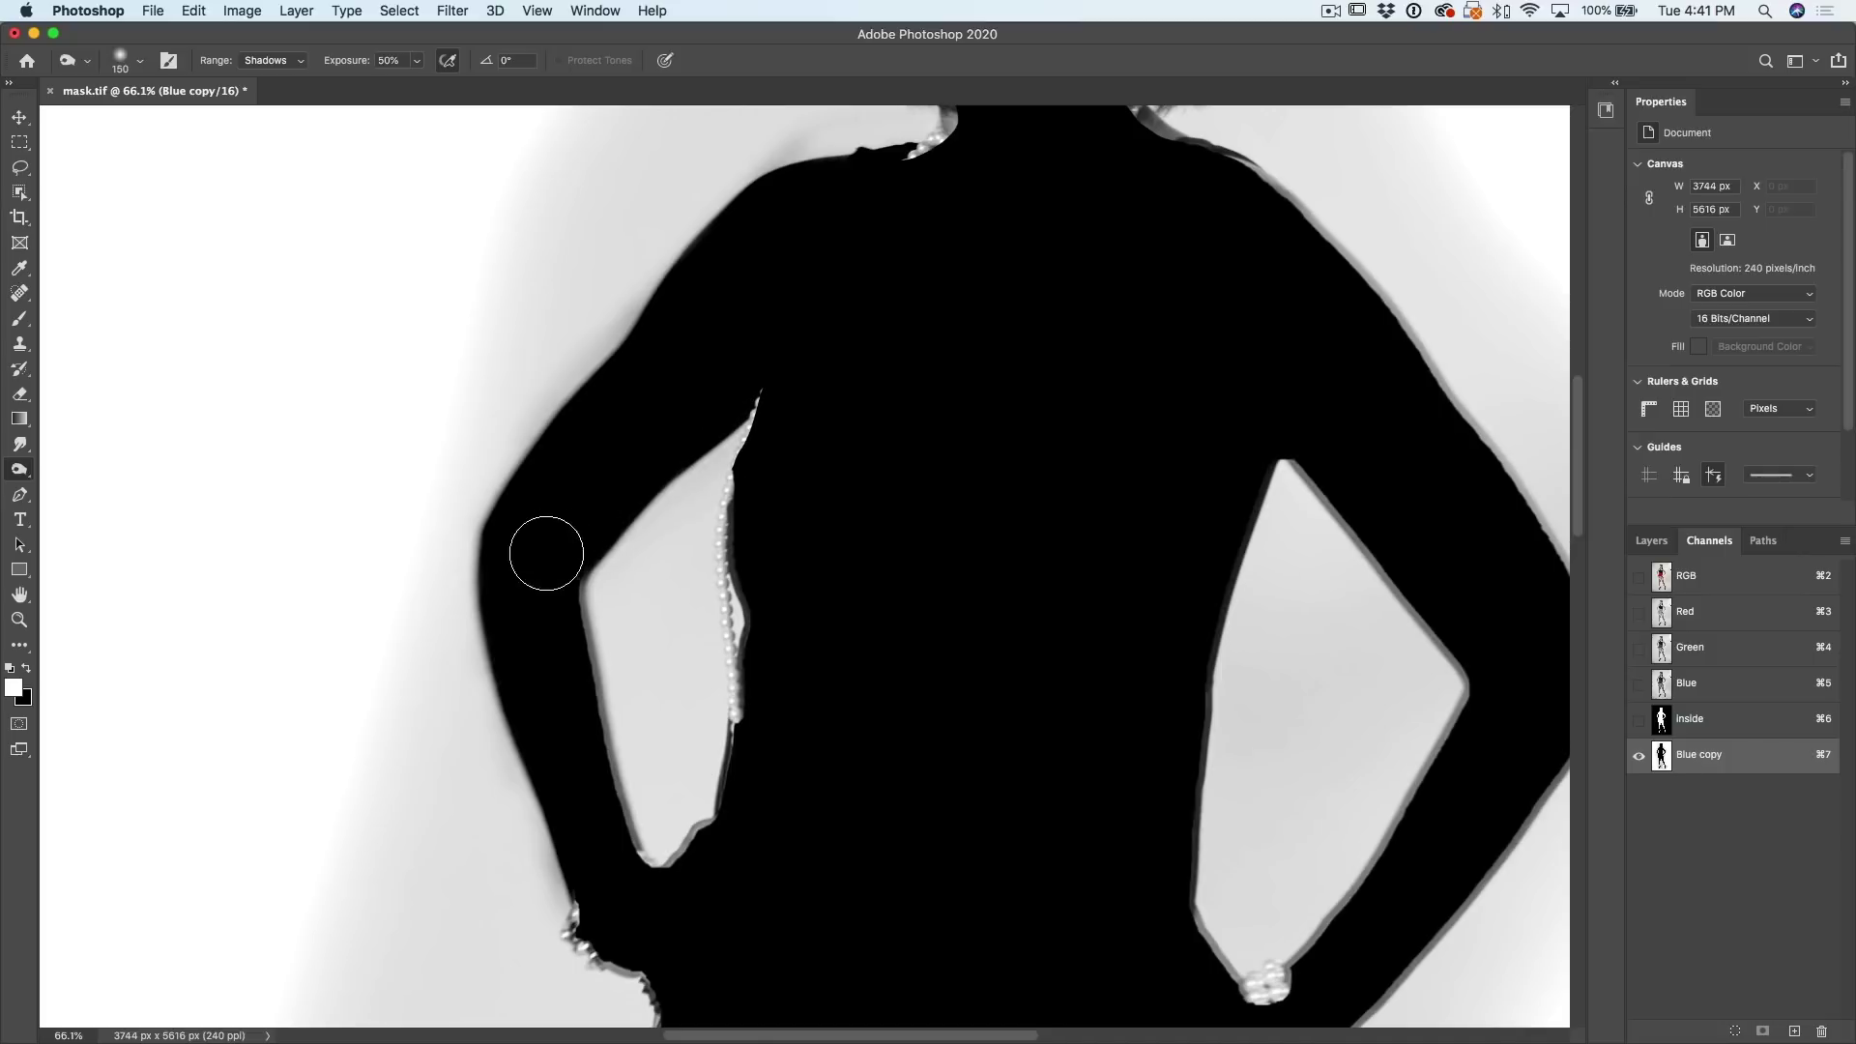
Step: Burn the inner arm edges, right wrist, armpit tip and both waist edges to black
mouse_move(543, 547)
left_mouse_down()
mouse_move(670, 479)
mouse_move(577, 641)
mouse_move(587, 736)
mouse_move(595, 576)
mouse_move(593, 742)
mouse_move(604, 646)
mouse_move(625, 835)
mouse_move(641, 792)
mouse_move(647, 904)
mouse_move(630, 823)
mouse_move(681, 900)
mouse_move(746, 756)
mouse_move(759, 600)
mouse_move(743, 579)
mouse_move(770, 429)
mouse_move(819, 315)
mouse_move(759, 456)
mouse_move(706, 808)
left_mouse_up()
mouse_move(1241, 467)
left_mouse_down()
mouse_move(1237, 549)
mouse_move(1151, 873)
mouse_move(1199, 732)
mouse_move(1178, 908)
mouse_move(1196, 977)
mouse_move(1265, 700)
mouse_move(1364, 557)
mouse_move(1348, 491)
mouse_move(1443, 647)
mouse_move(1360, 842)
mouse_move(1496, 654)
mouse_move(1340, 909)
mouse_move(1214, 973)
left_mouse_up()
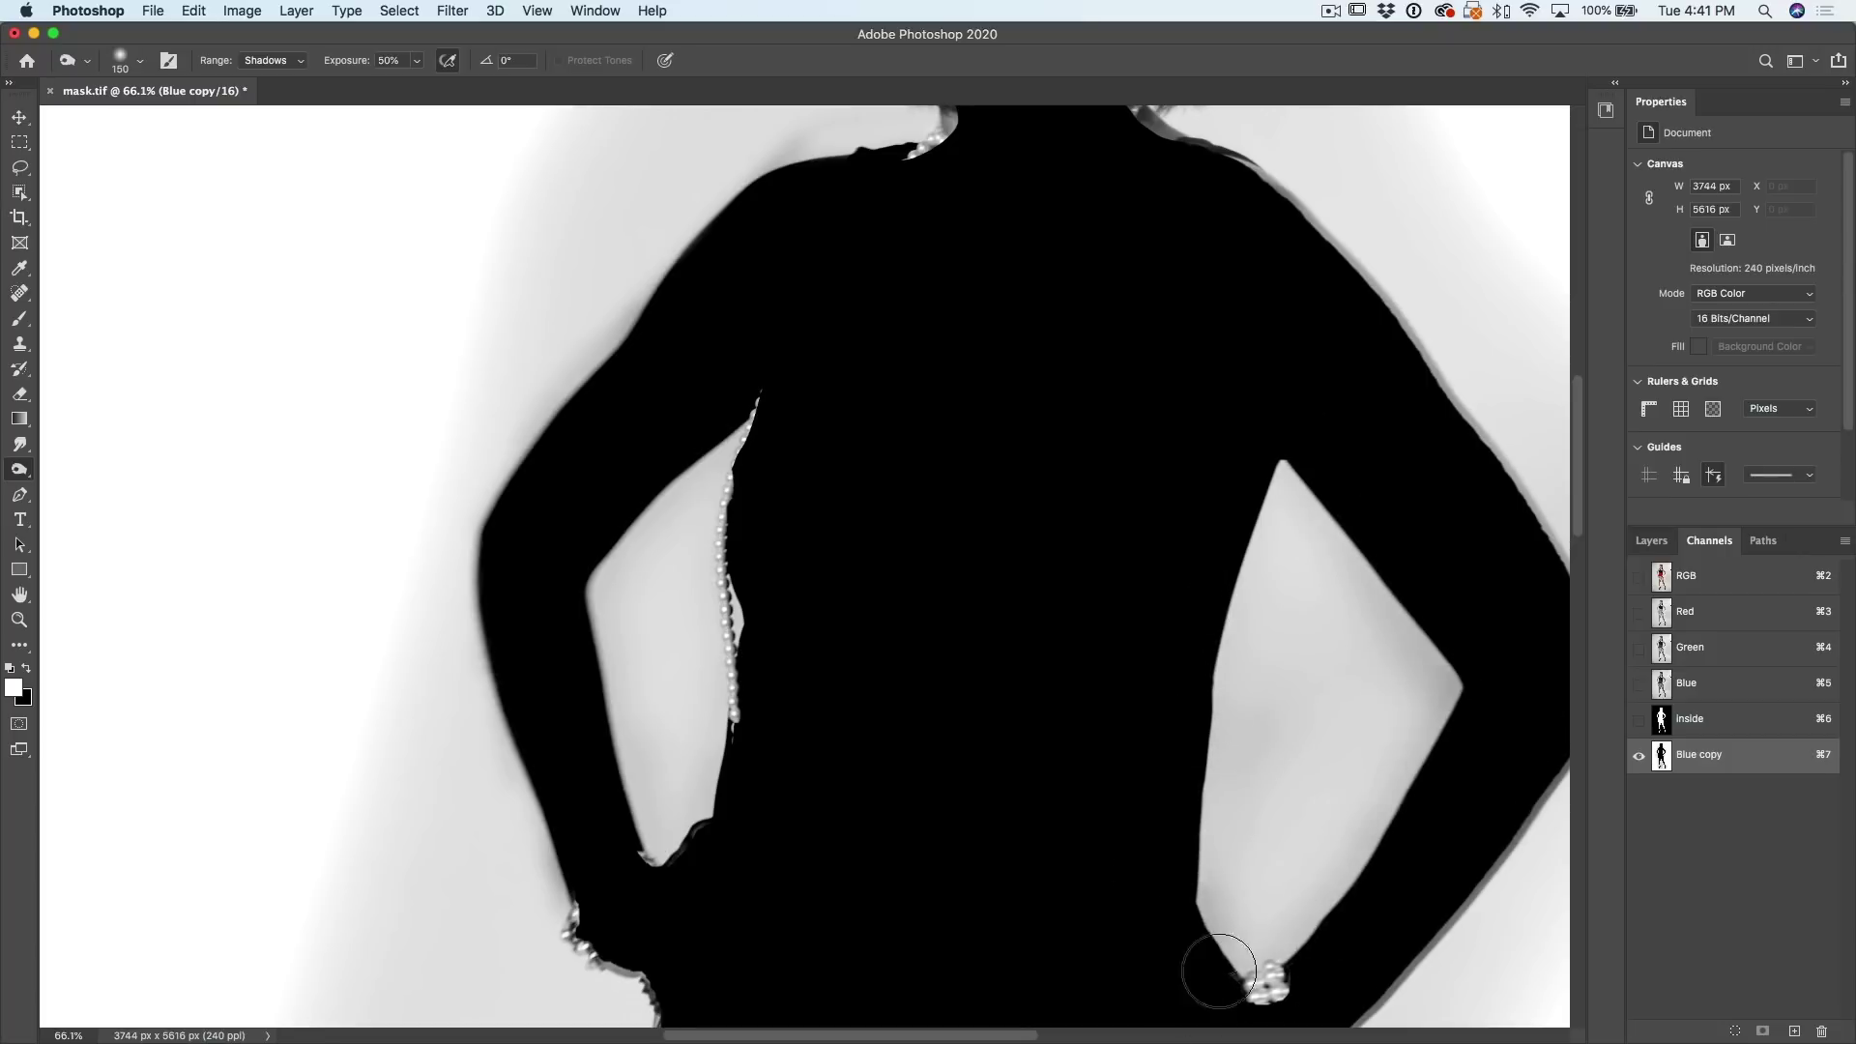
scroll(1089, 422, "down", 8)
scroll(1089, 422, "left", 3)
mouse_move(829, 559)
left_mouse_down()
mouse_move(776, 556)
mouse_move(759, 592)
mouse_move(749, 555)
mouse_move(739, 567)
mouse_move(854, 615)
mouse_move(701, 803)
mouse_move(790, 628)
mouse_move(733, 865)
mouse_move(740, 951)
mouse_move(784, 830)
mouse_move(745, 1038)
mouse_move(794, 884)
mouse_move(775, 988)
mouse_move(760, 843)
left_mouse_up()
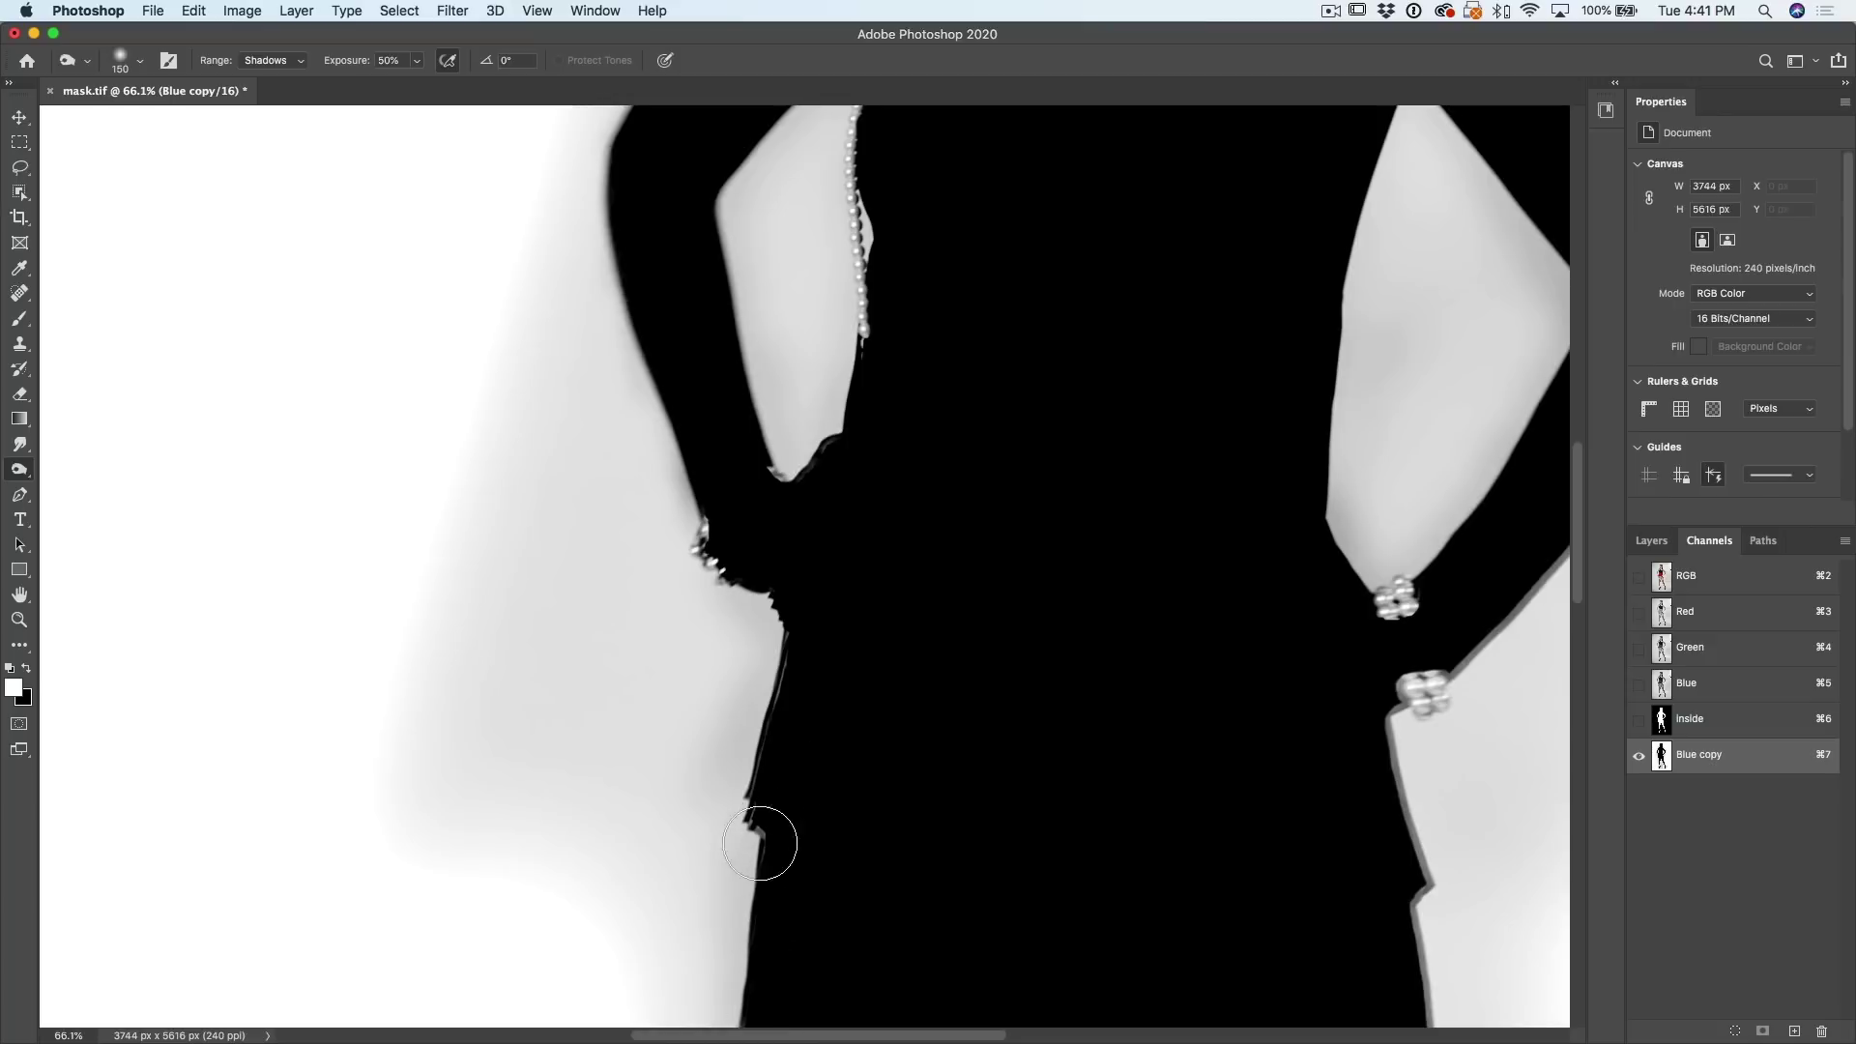
left_click_drag(831, 453, 766, 498)
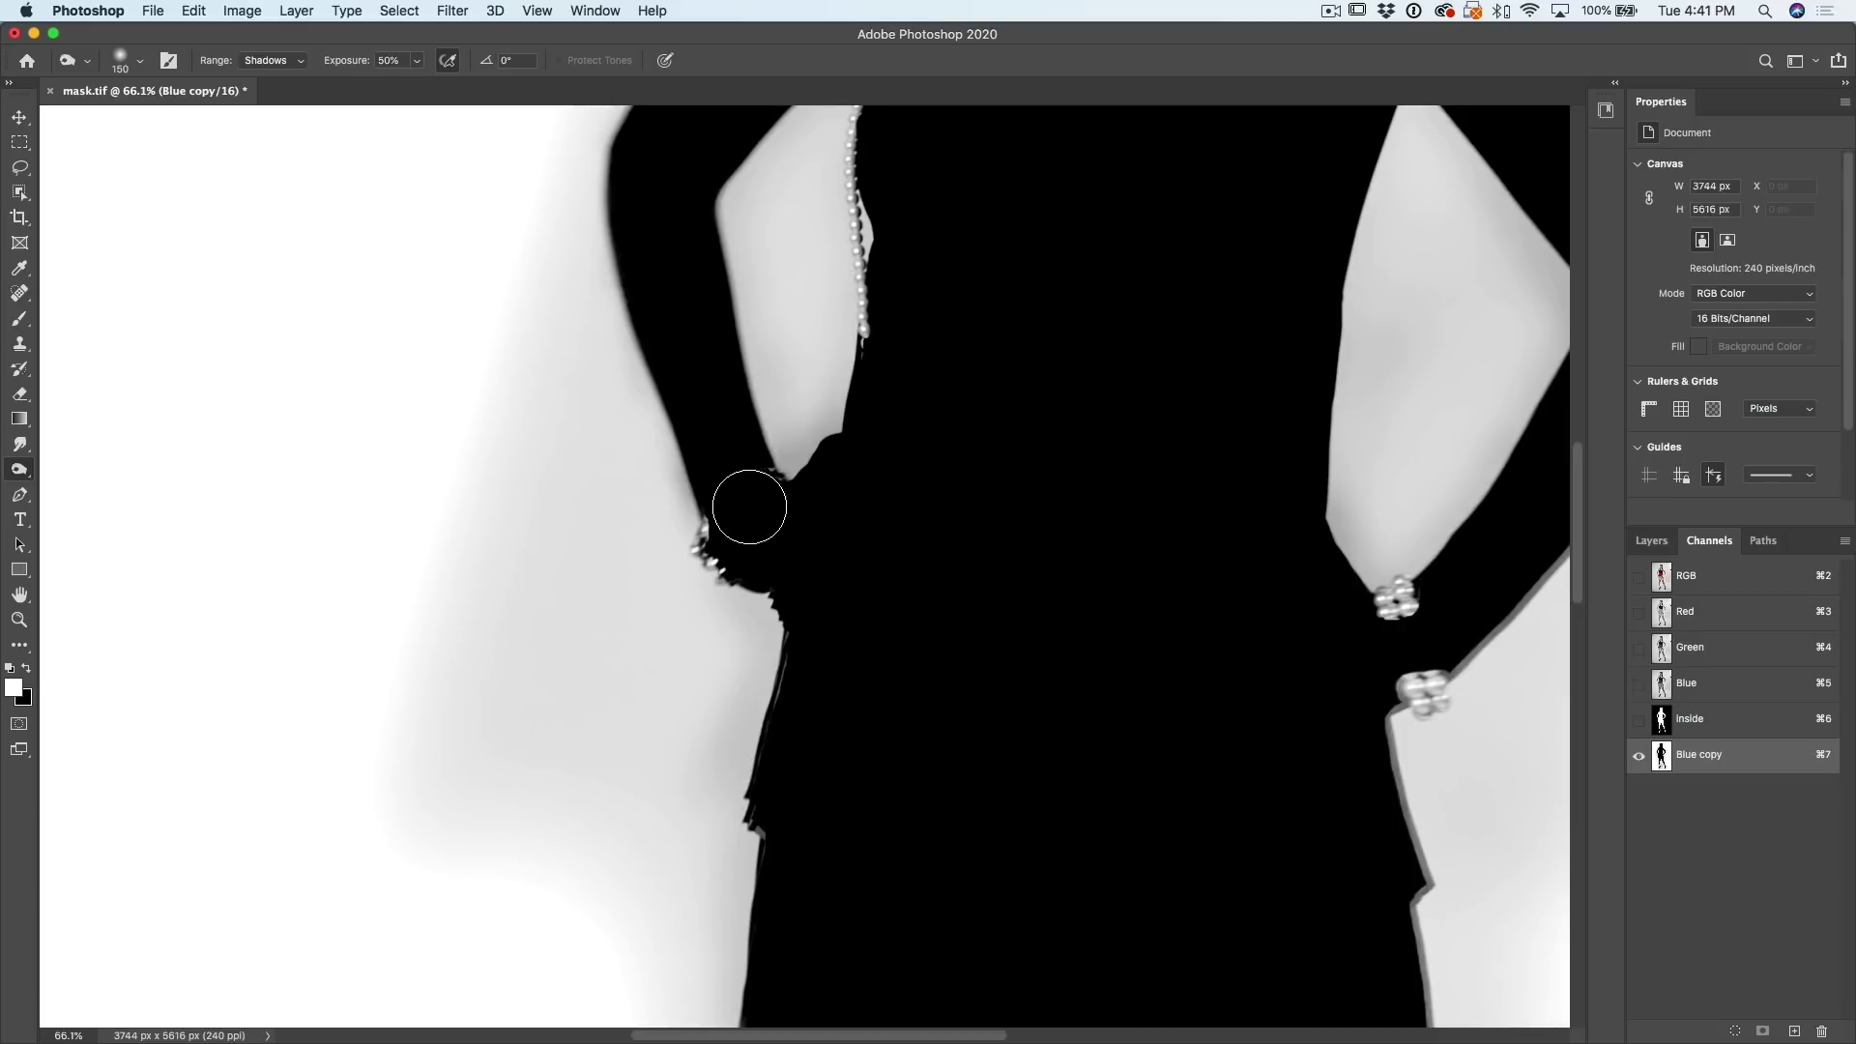
left_click_drag(1220, 571, 812, 385)
scroll(1031, 576, "down", 1)
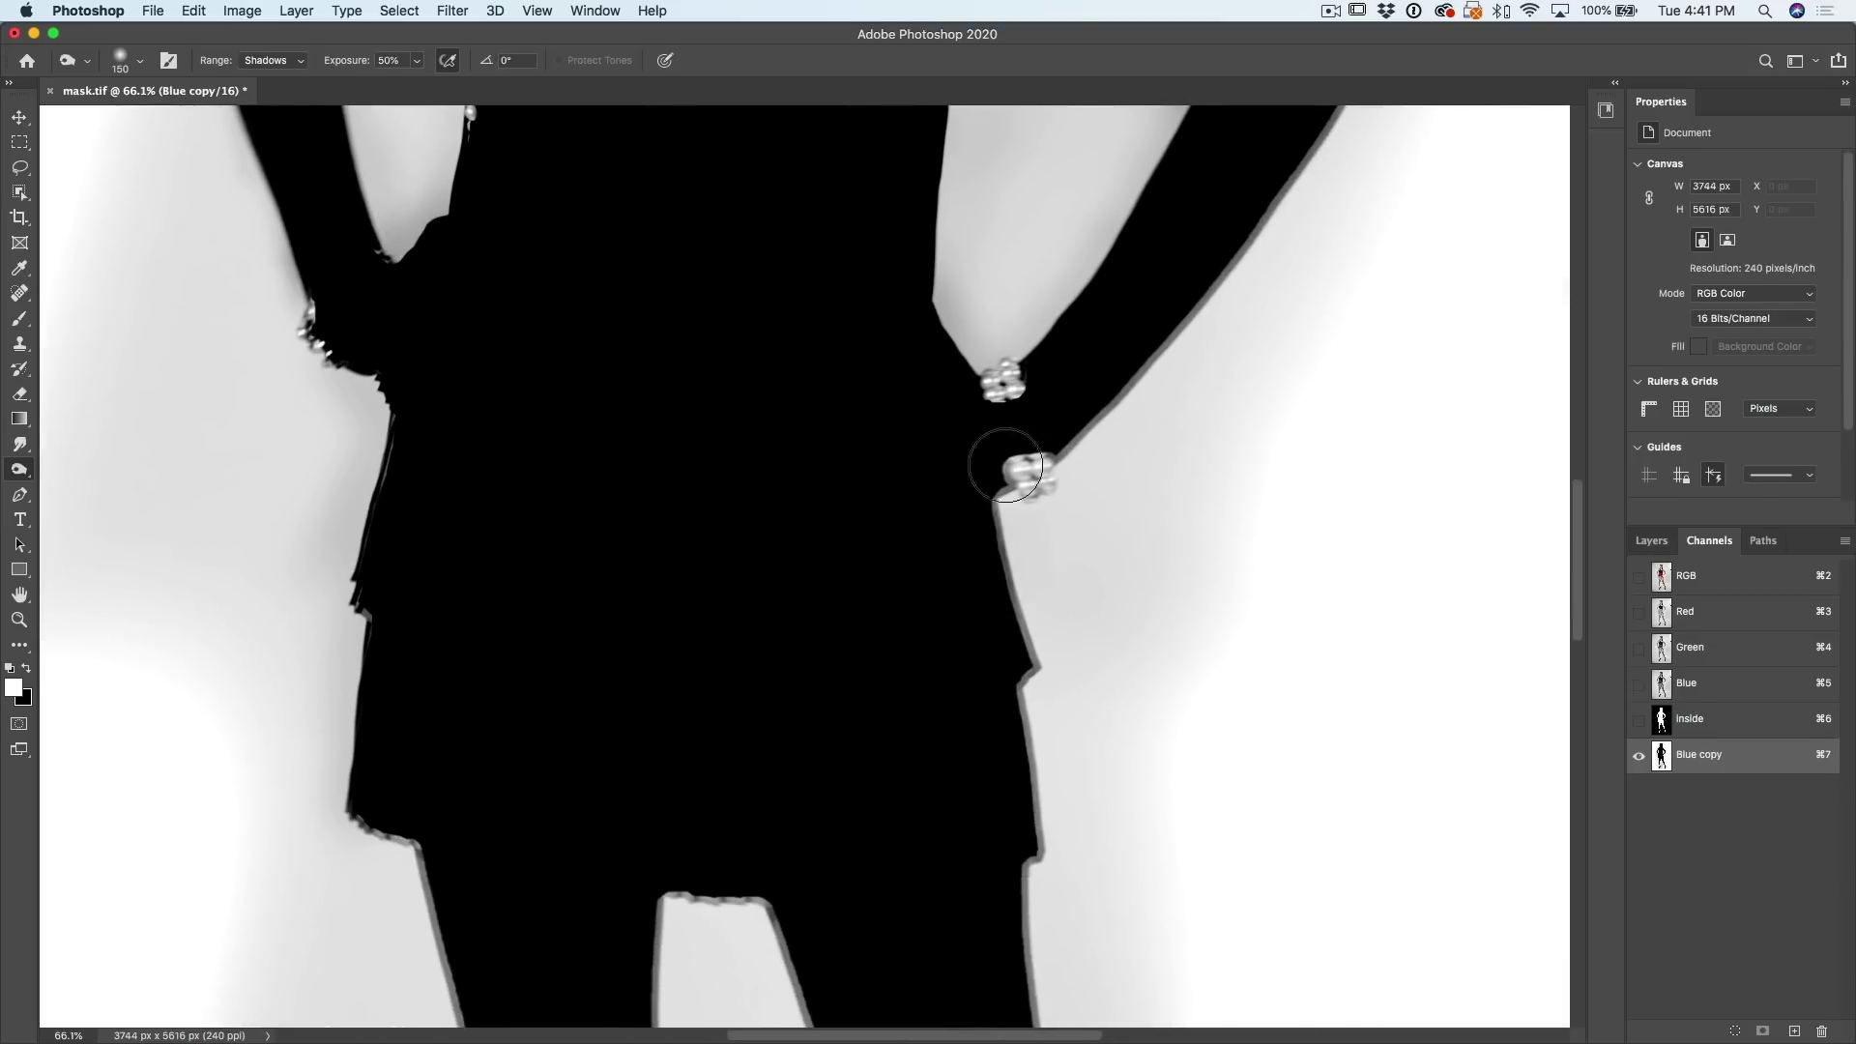
mouse_move(1015, 464)
left_mouse_down()
mouse_move(1028, 1005)
mouse_move(1055, 939)
left_mouse_up()
mouse_move(981, 817)
left_mouse_down()
mouse_move(978, 734)
mouse_move(1040, 480)
left_mouse_up()
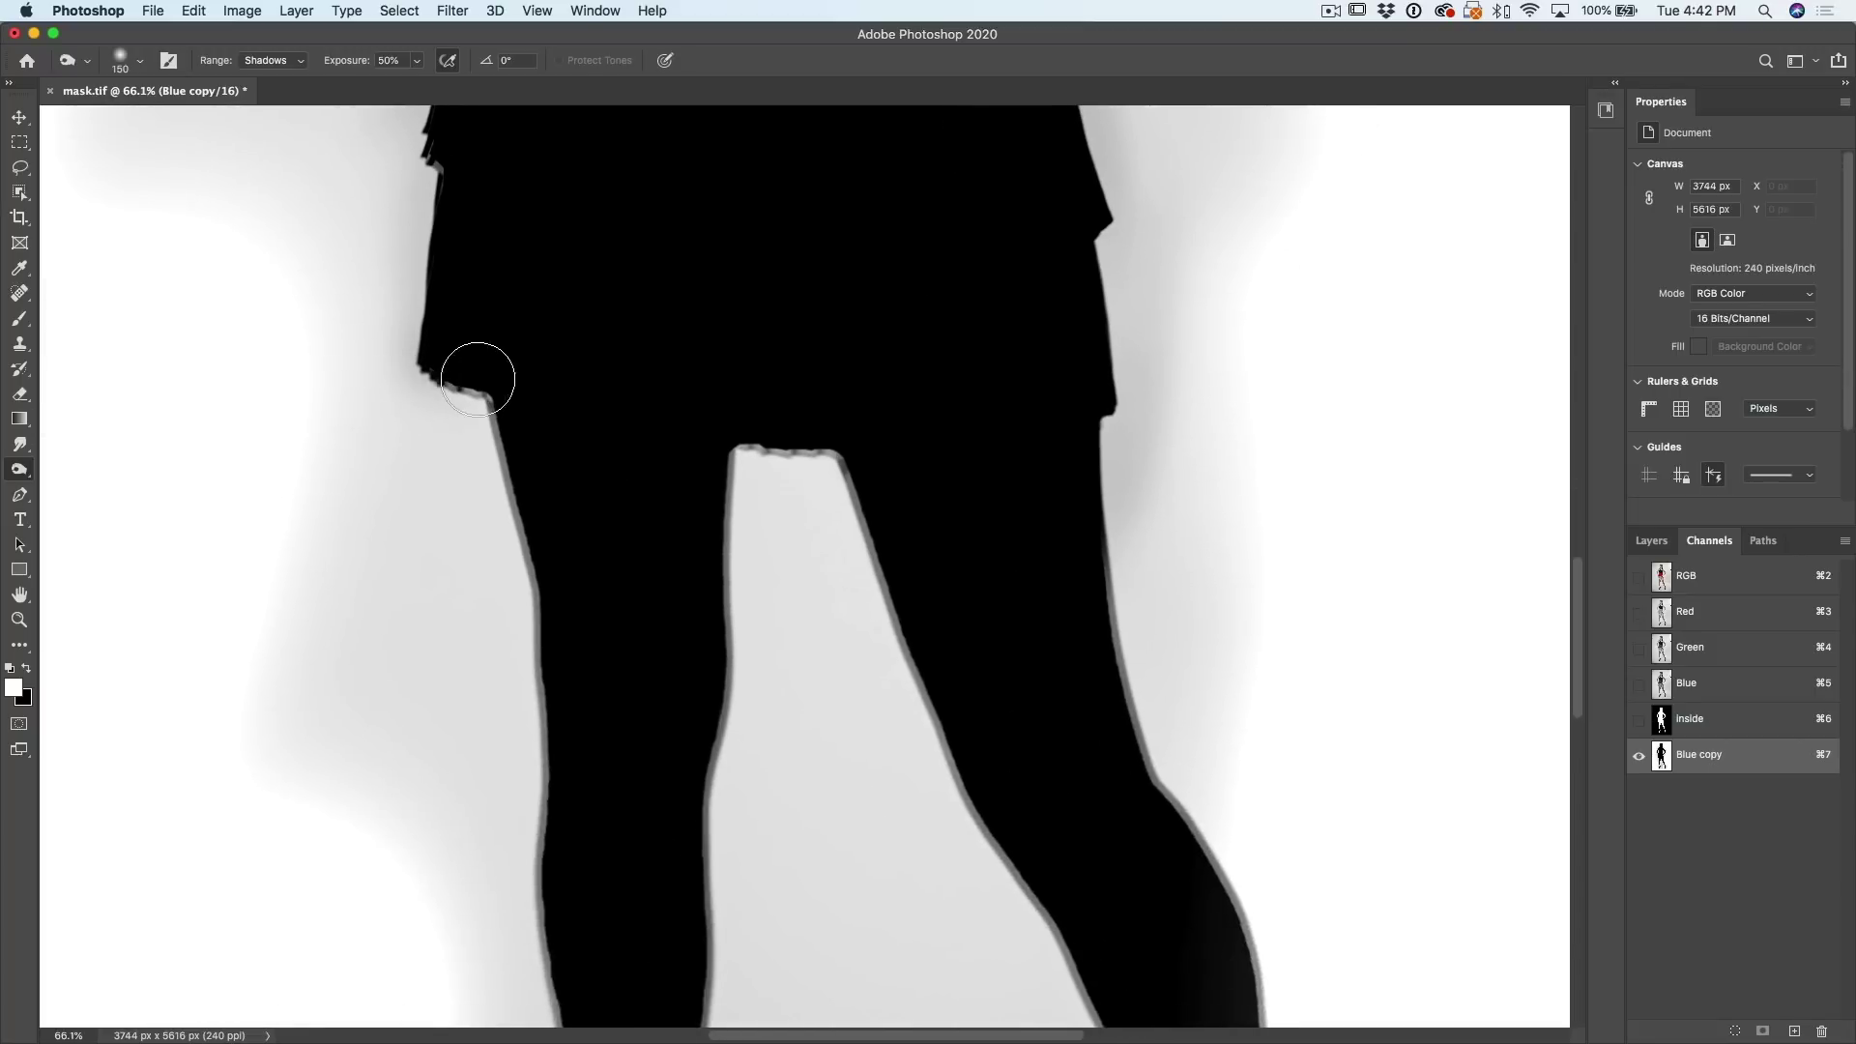
Step: Burn the left skirt hem and the left leg's outer edge to black
mouse_move(468, 381)
left_mouse_down()
mouse_move(424, 389)
mouse_move(507, 401)
mouse_move(521, 536)
mouse_move(523, 424)
mouse_move(535, 651)
mouse_move(512, 852)
mouse_move(545, 625)
mouse_move(542, 923)
mouse_move(541, 803)
left_mouse_up()
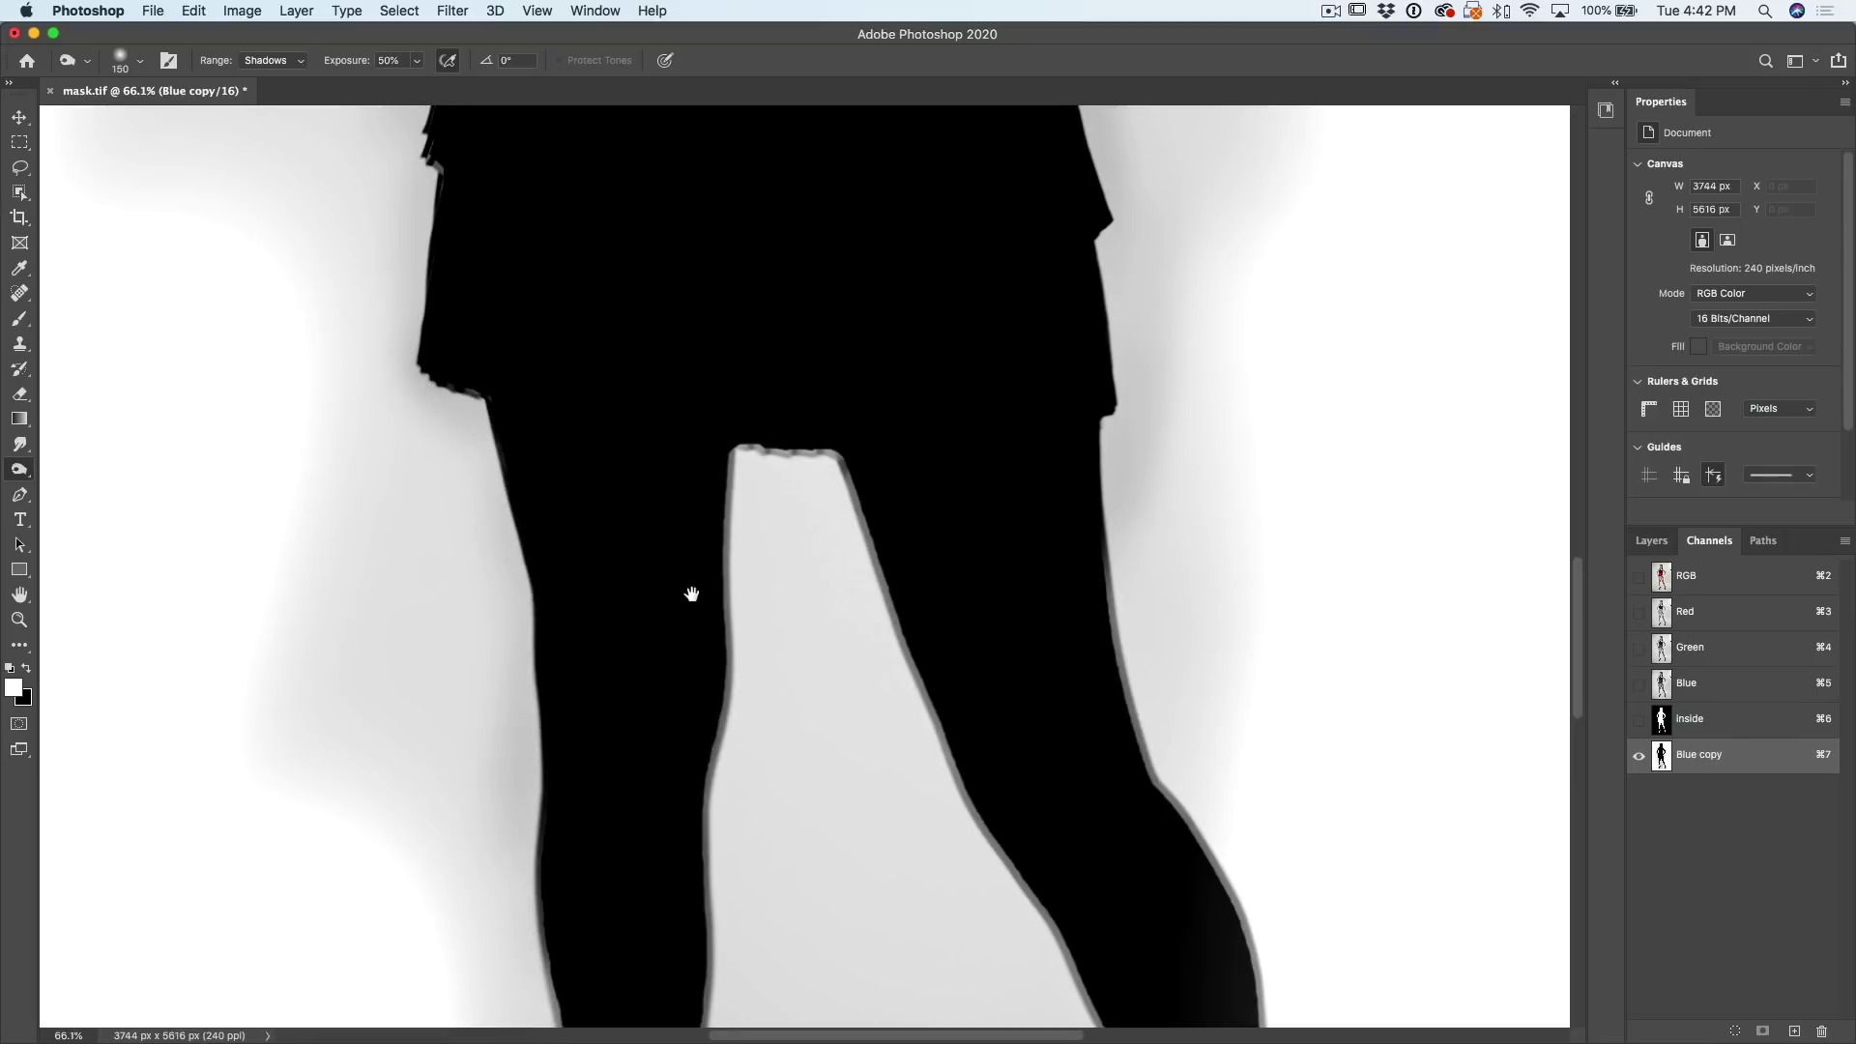
mouse_move(709, 529)
left_mouse_down()
mouse_move(755, 345)
mouse_move(758, 419)
mouse_move(791, 331)
mouse_move(738, 676)
mouse_move(771, 600)
mouse_move(783, 726)
mouse_move(758, 825)
mouse_move(806, 483)
left_mouse_up()
mouse_move(676, 480)
left_mouse_down()
mouse_move(663, 526)
mouse_move(684, 362)
mouse_move(665, 390)
mouse_move(665, 731)
mouse_move(676, 557)
mouse_move(685, 679)
mouse_move(662, 436)
mouse_move(648, 666)
mouse_move(748, 821)
mouse_move(770, 803)
mouse_move(838, 356)
mouse_move(775, 520)
mouse_move(754, 830)
mouse_move(818, 643)
mouse_move(812, 960)
mouse_move(829, 576)
mouse_move(682, 830)
left_mouse_up()
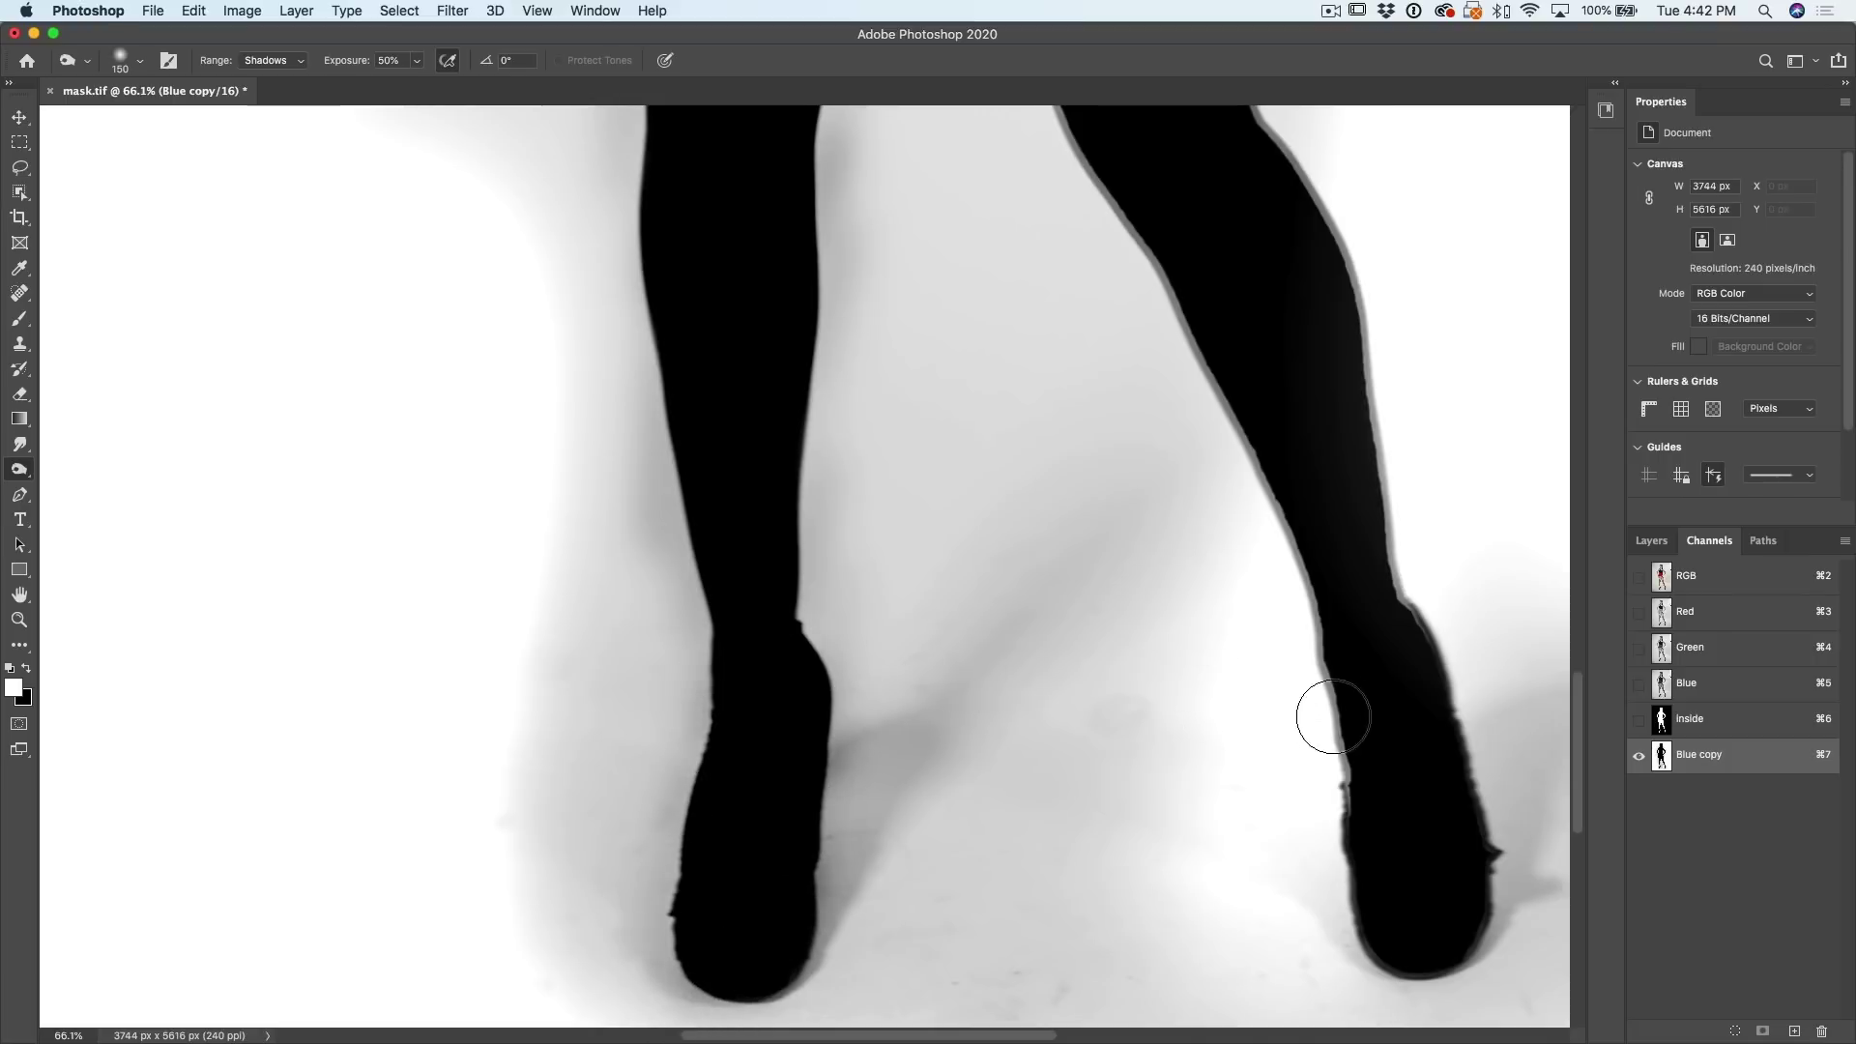
left_click_drag(1333, 717, 1479, 776)
scroll(1479, 776, "up", 5)
mouse_move(1049, 580)
left_mouse_down()
mouse_move(1265, 738)
mouse_move(1065, 510)
left_mouse_up()
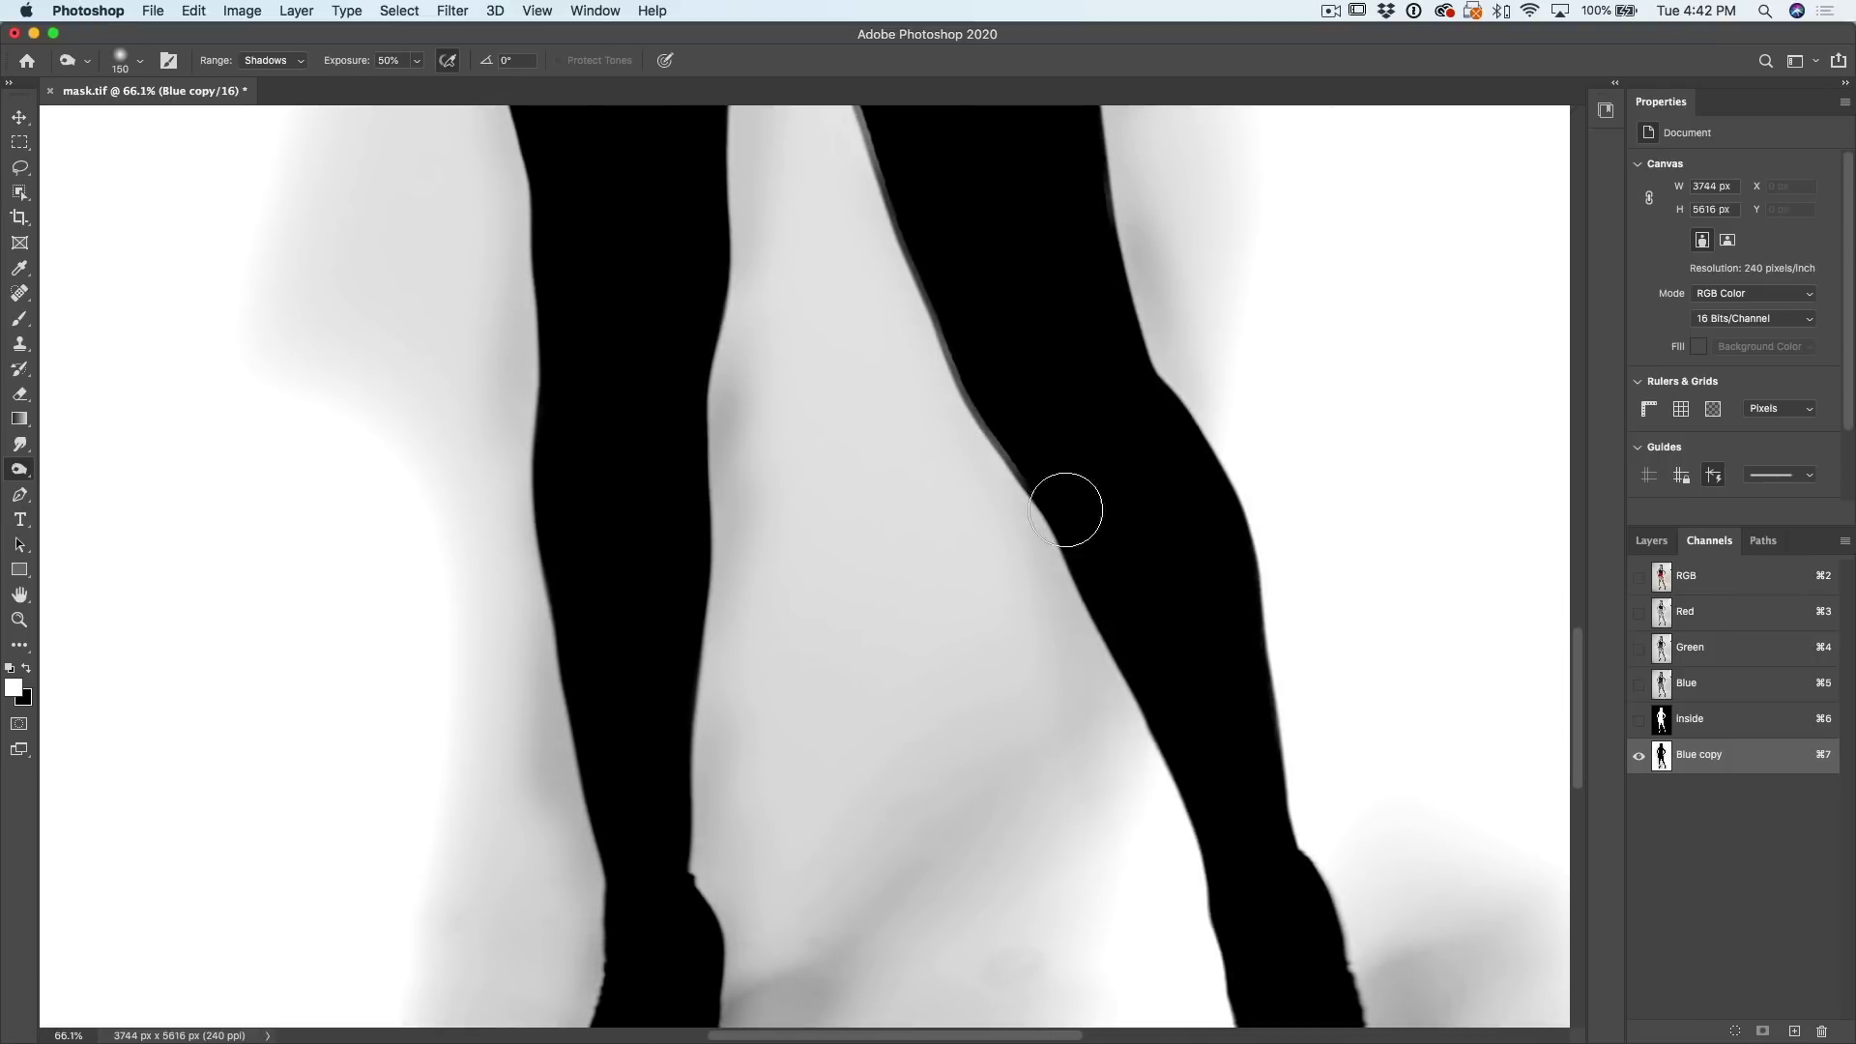
scroll(1065, 510, "up", 15)
scroll(1065, 510, "right", 2)
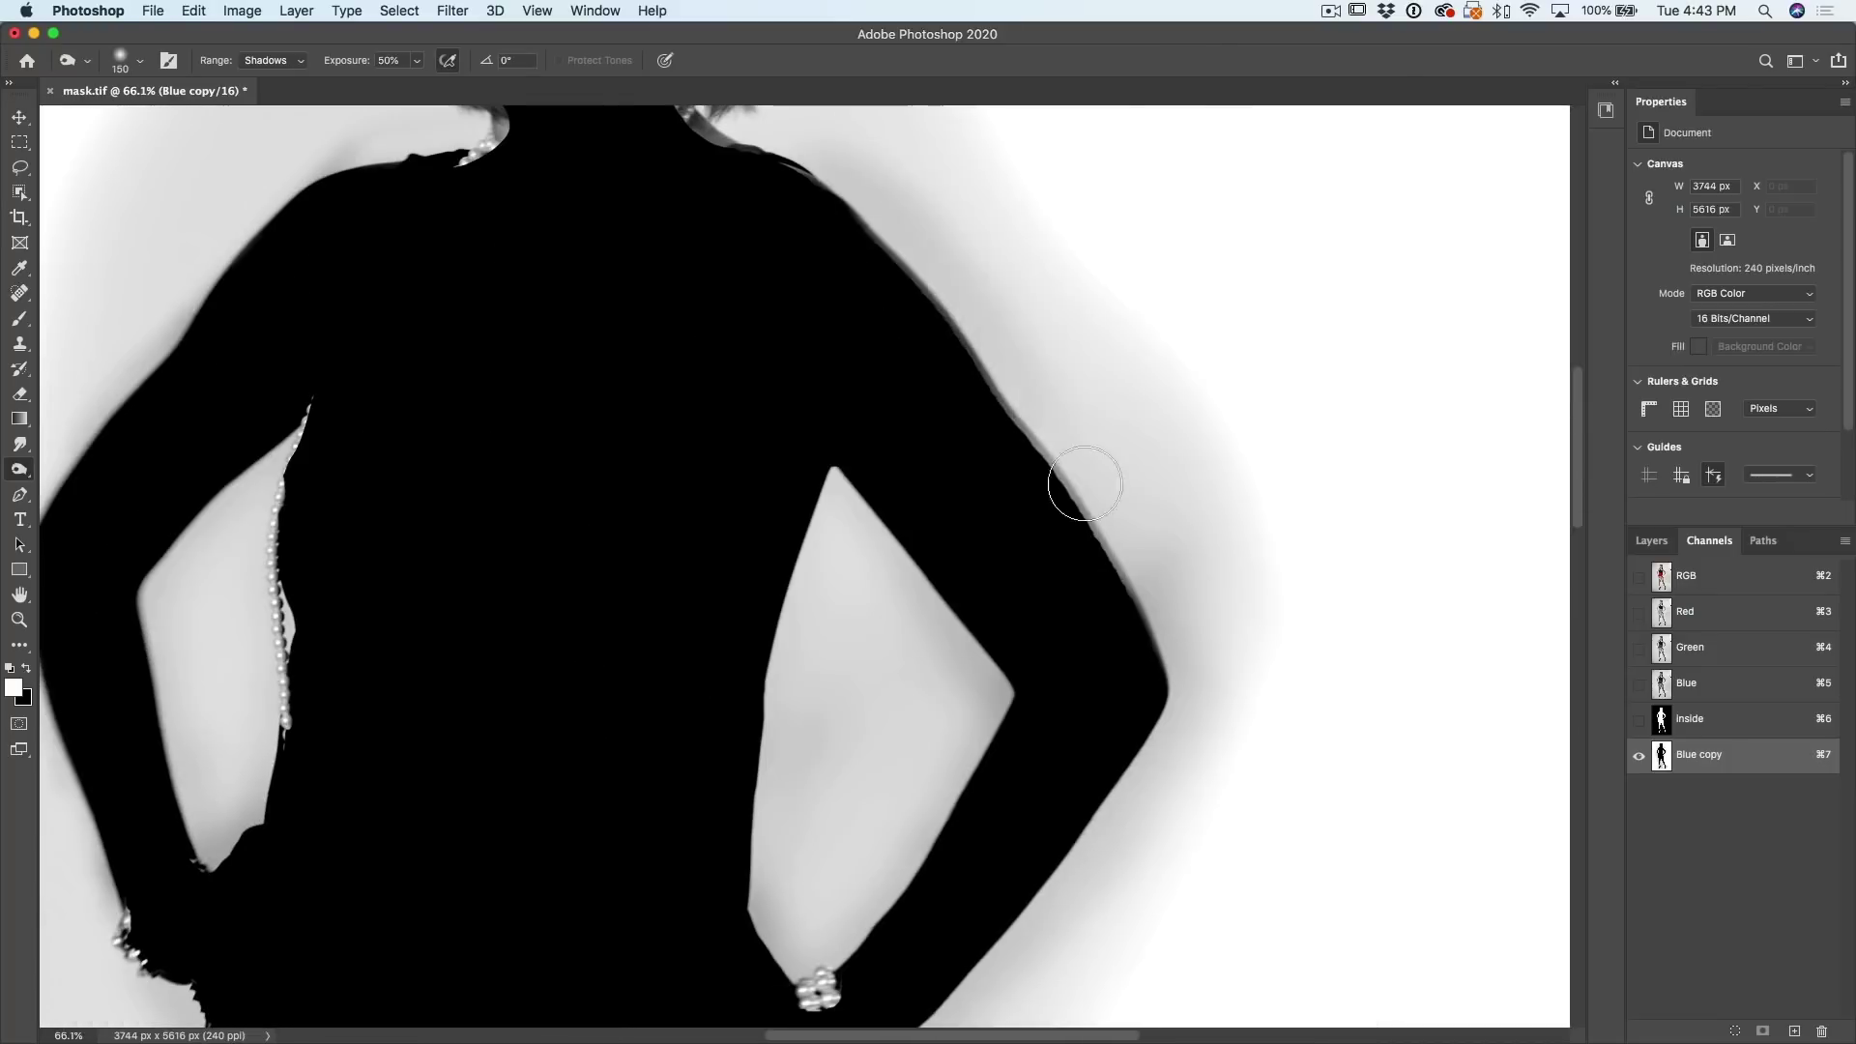
Step: Burn the grey rim on the head's left and upper-right edges and the hair tip to black
scroll(1084, 484, "up", 12)
scroll(1031, 671, "left", 2)
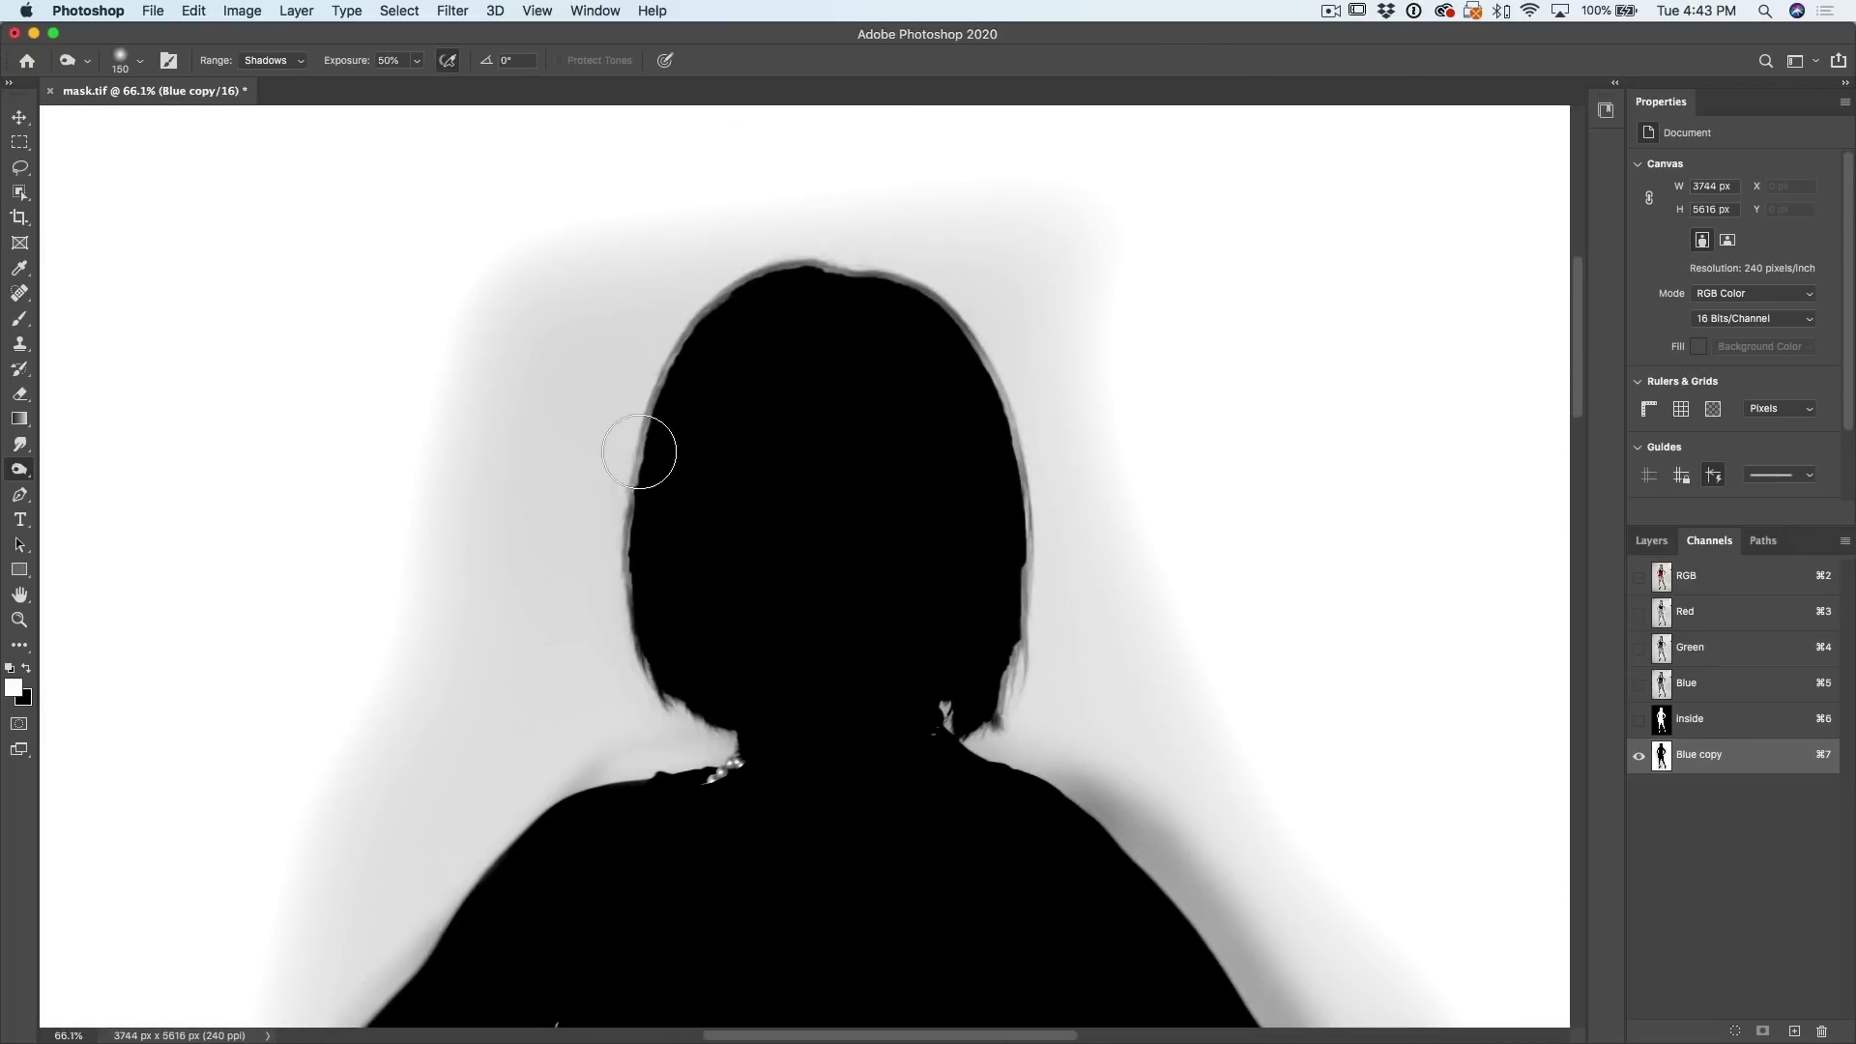
mouse_move(673, 423)
left_mouse_down()
mouse_move(713, 328)
mouse_move(874, 296)
left_mouse_up()
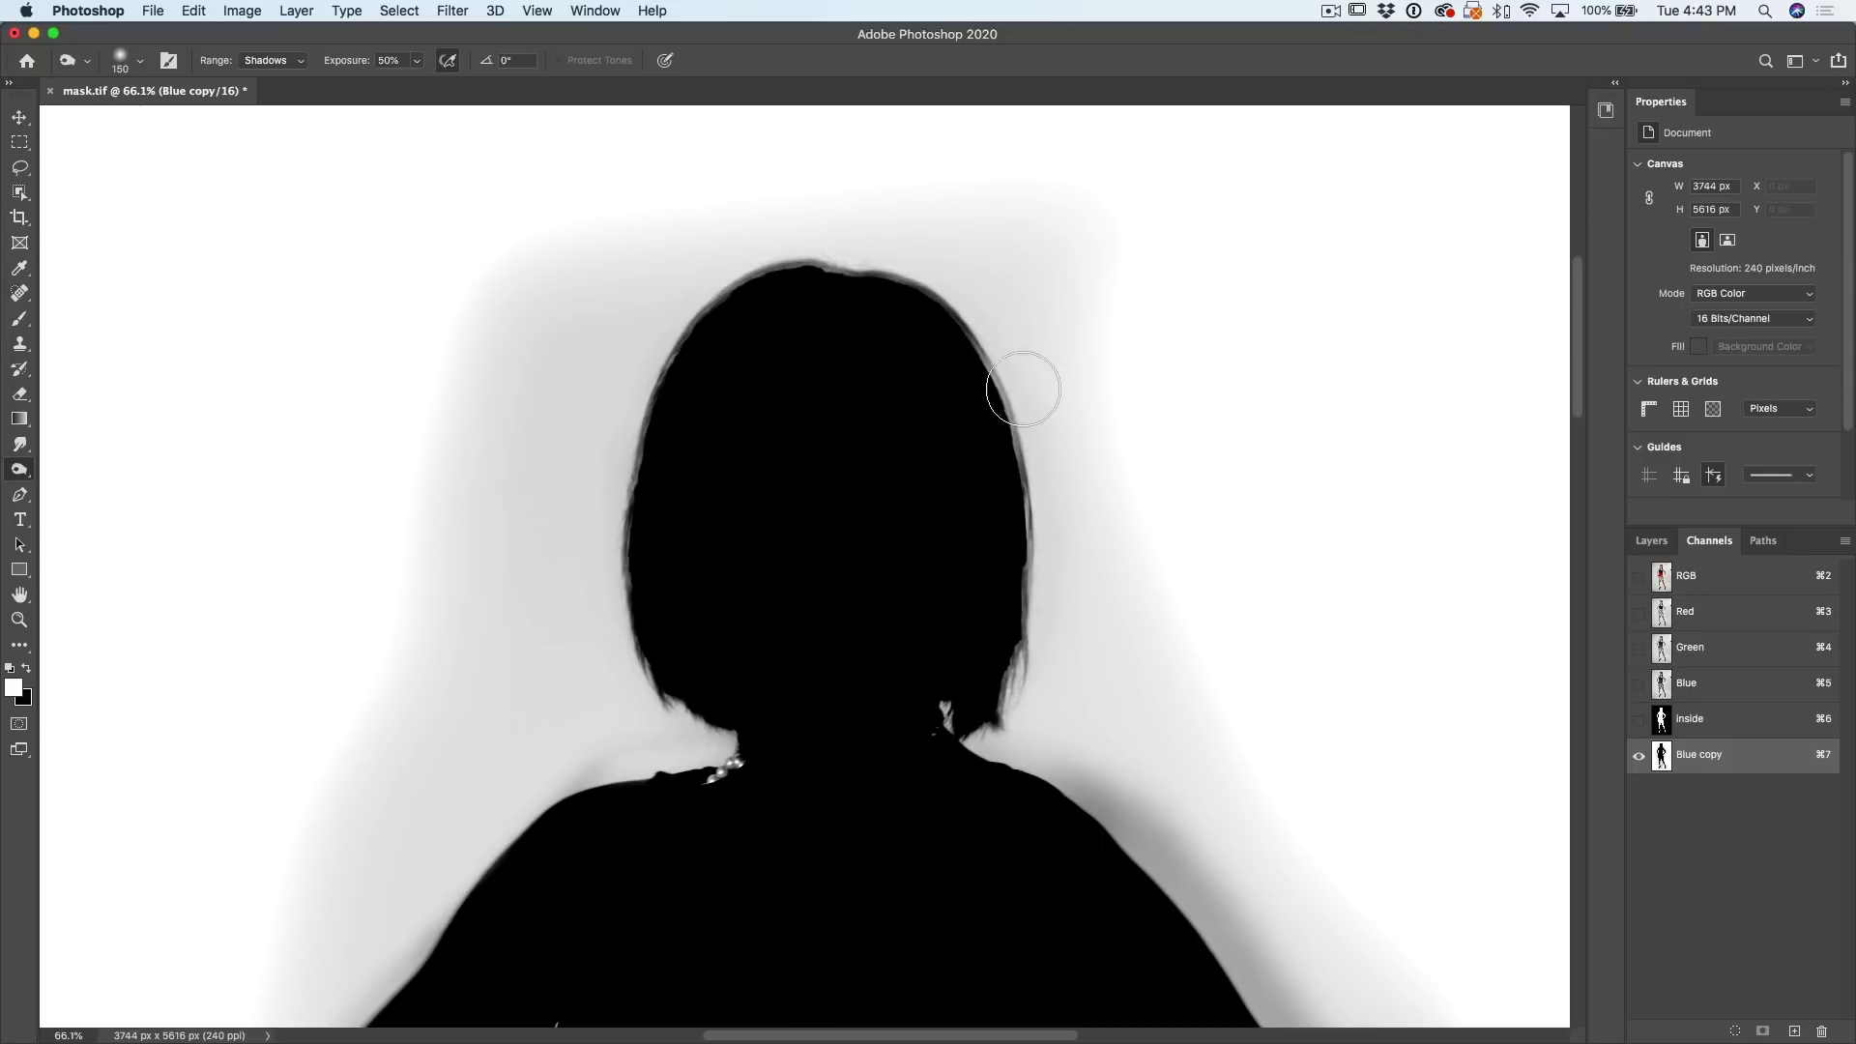
mouse_move(1023, 390)
left_mouse_down()
mouse_move(993, 326)
mouse_move(869, 293)
left_mouse_up()
mouse_move(637, 434)
left_mouse_down()
mouse_move(611, 580)
mouse_move(659, 690)
left_mouse_up()
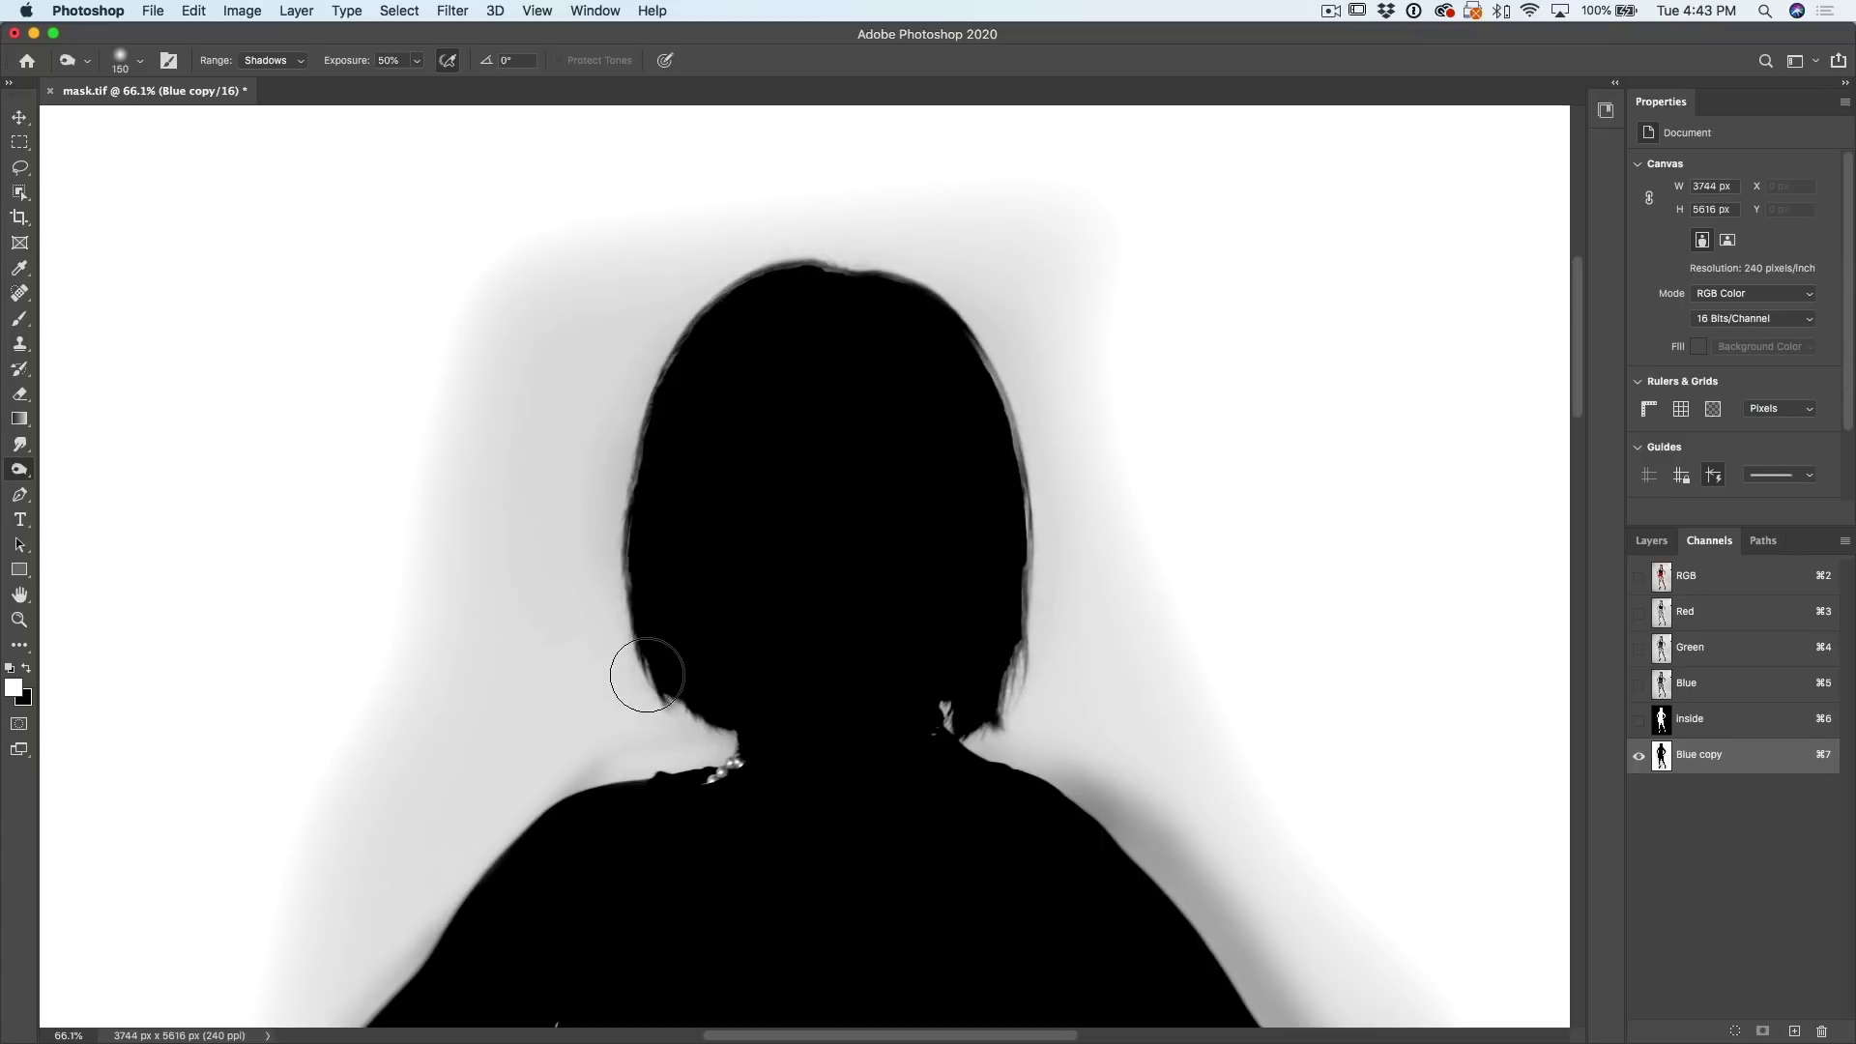
mouse_move(623, 536)
left_mouse_down()
mouse_move(654, 431)
mouse_move(710, 347)
left_mouse_up()
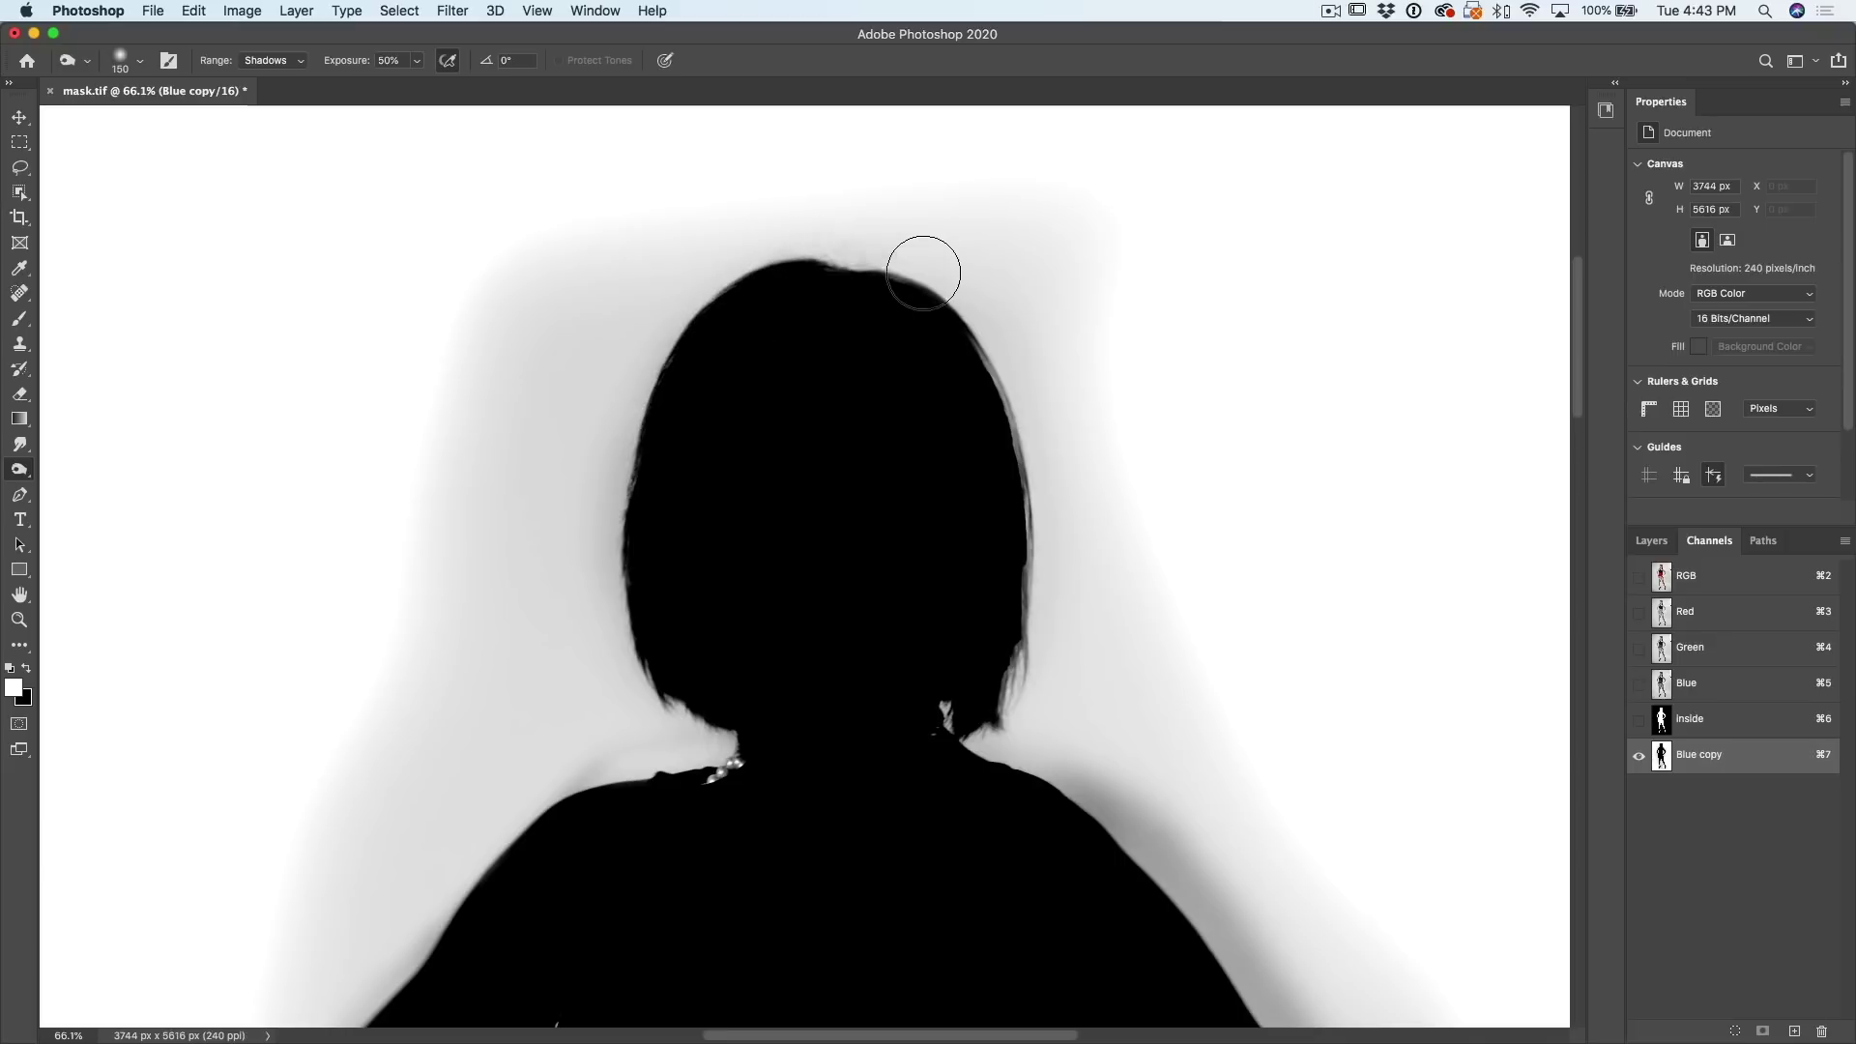
mouse_move(979, 391)
left_mouse_down()
mouse_move(1014, 361)
mouse_move(943, 290)
left_mouse_up()
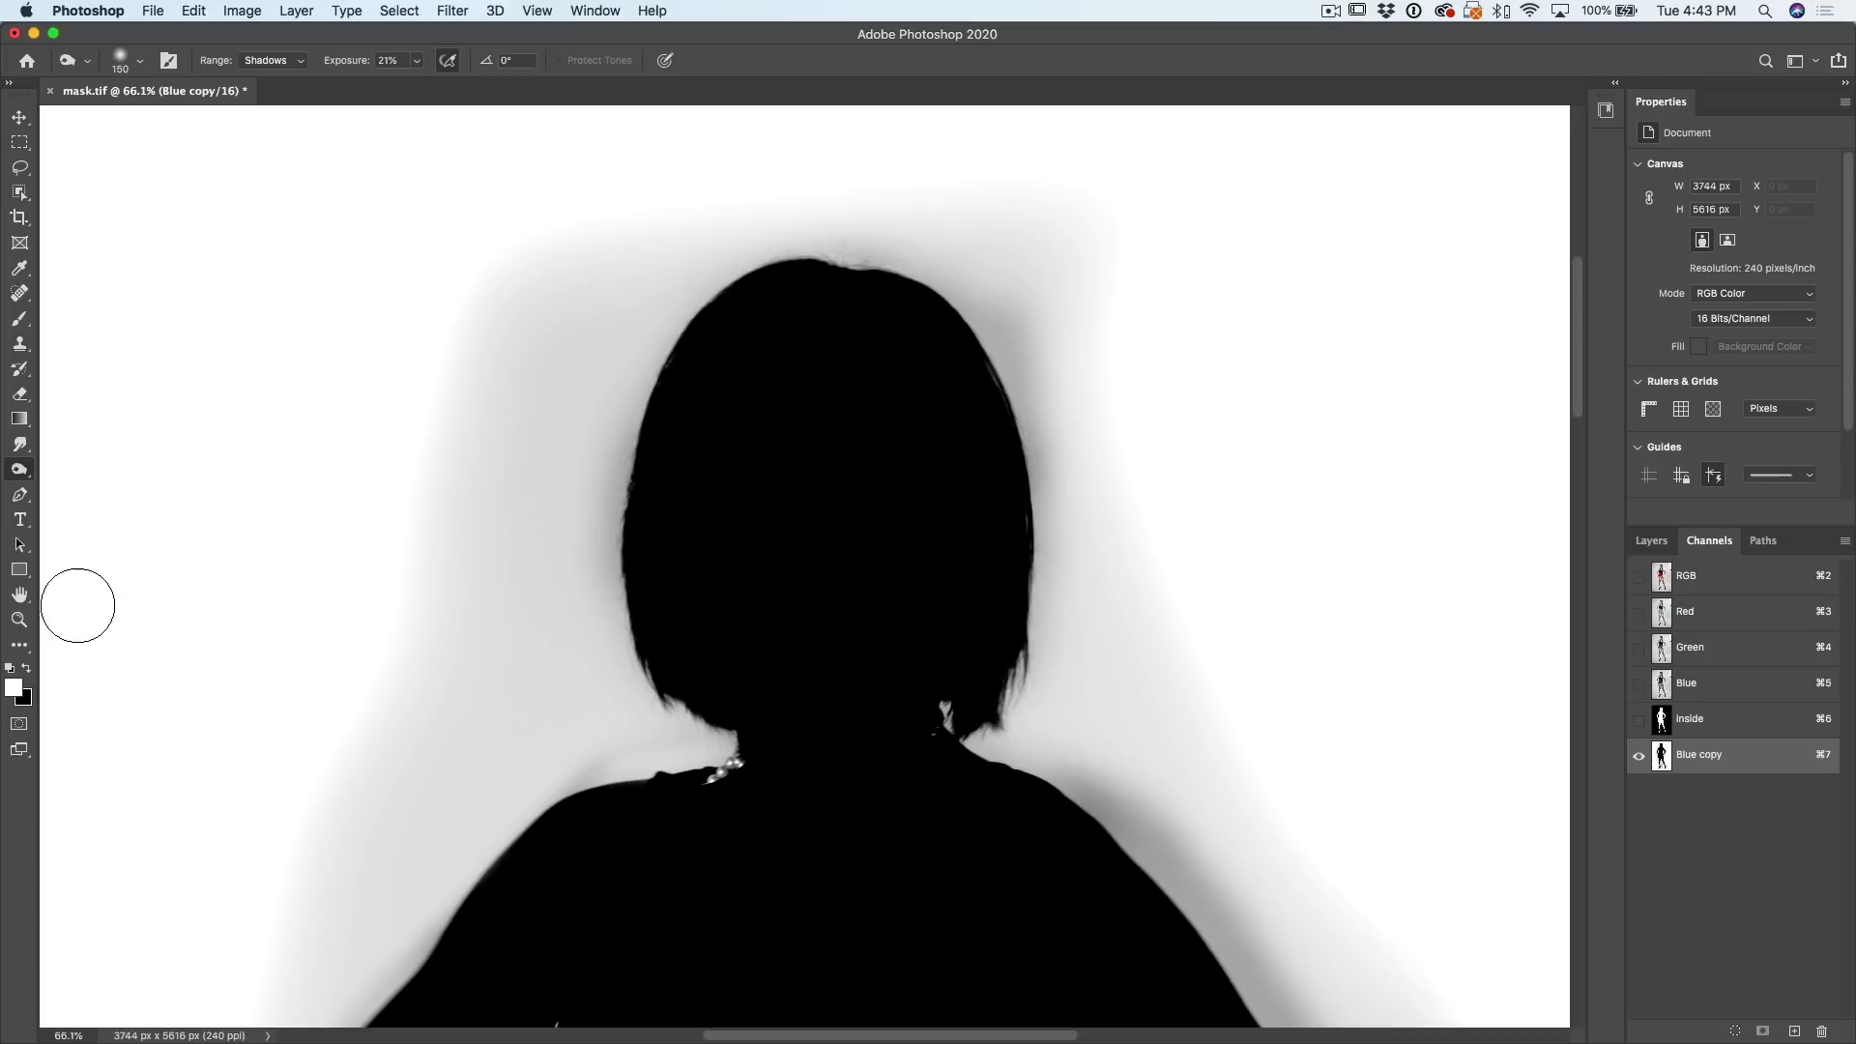
Step: Switch to the Dodge tool and brighten beside the head, undoing the overly broad strokes
left_click(21, 471)
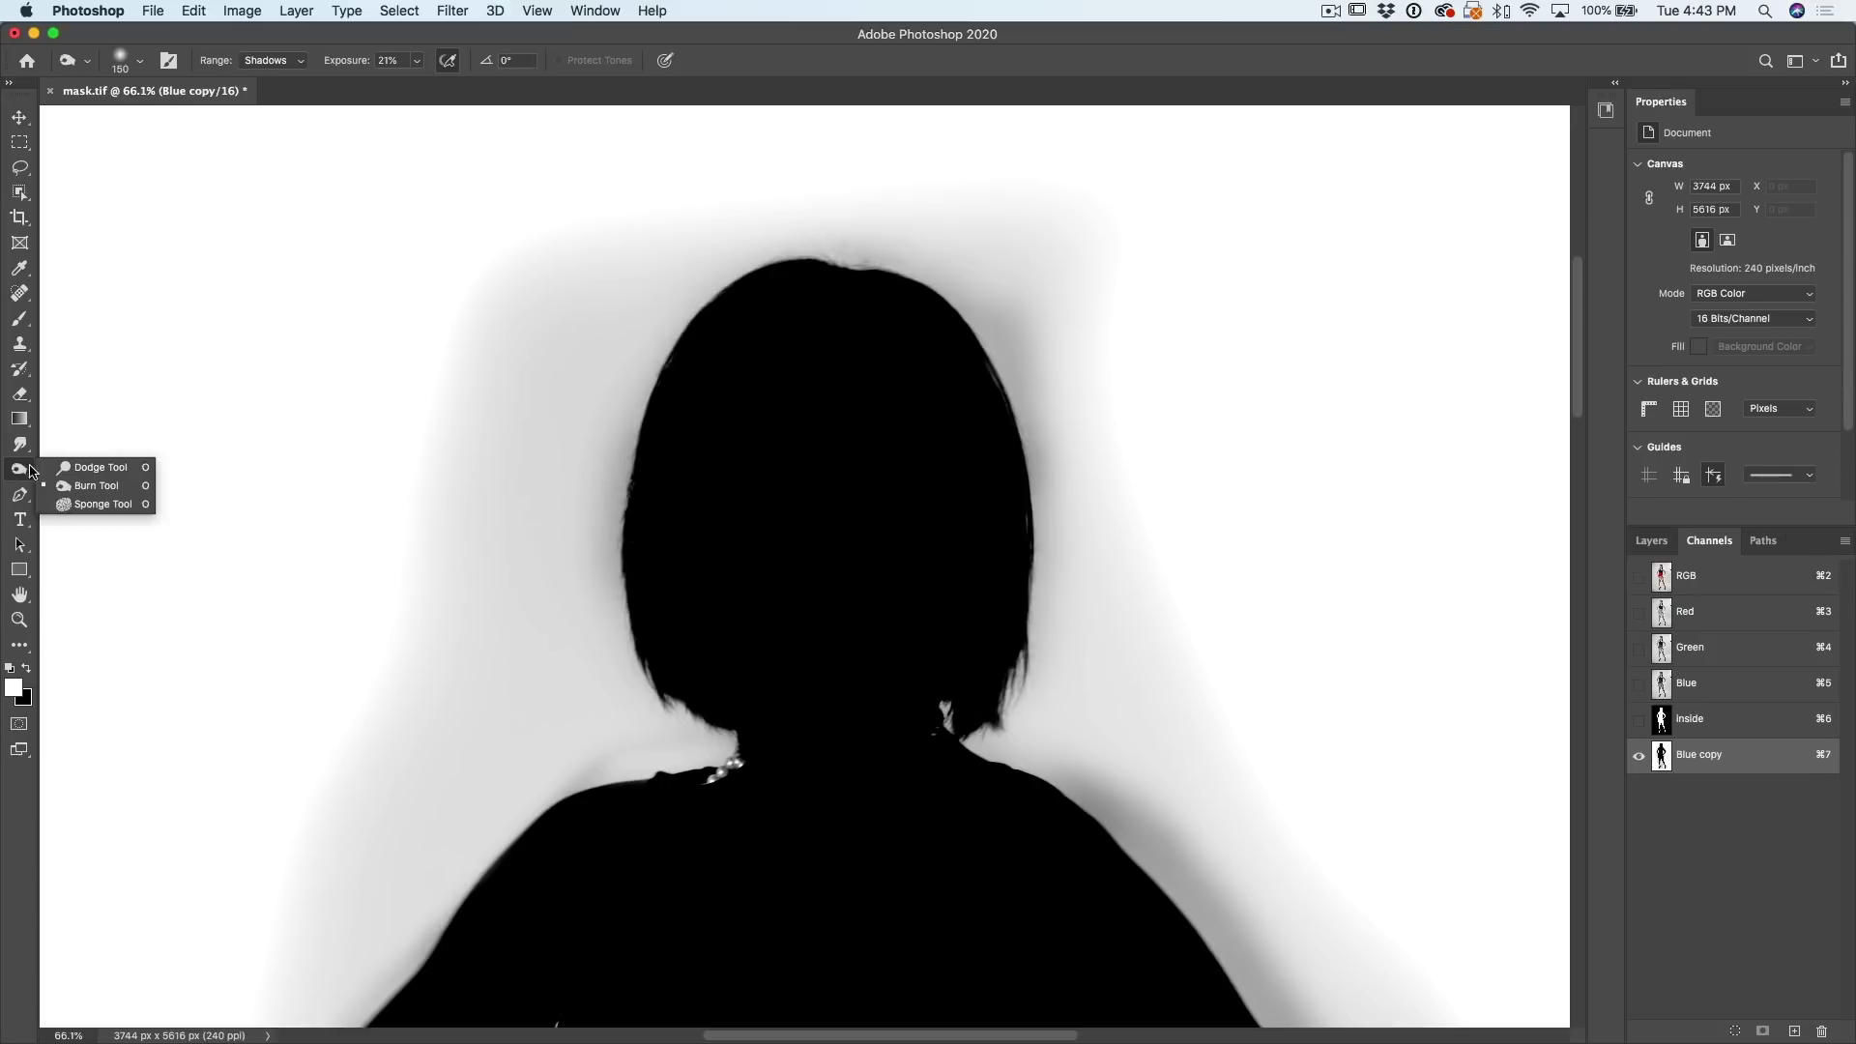
left_click(82, 470)
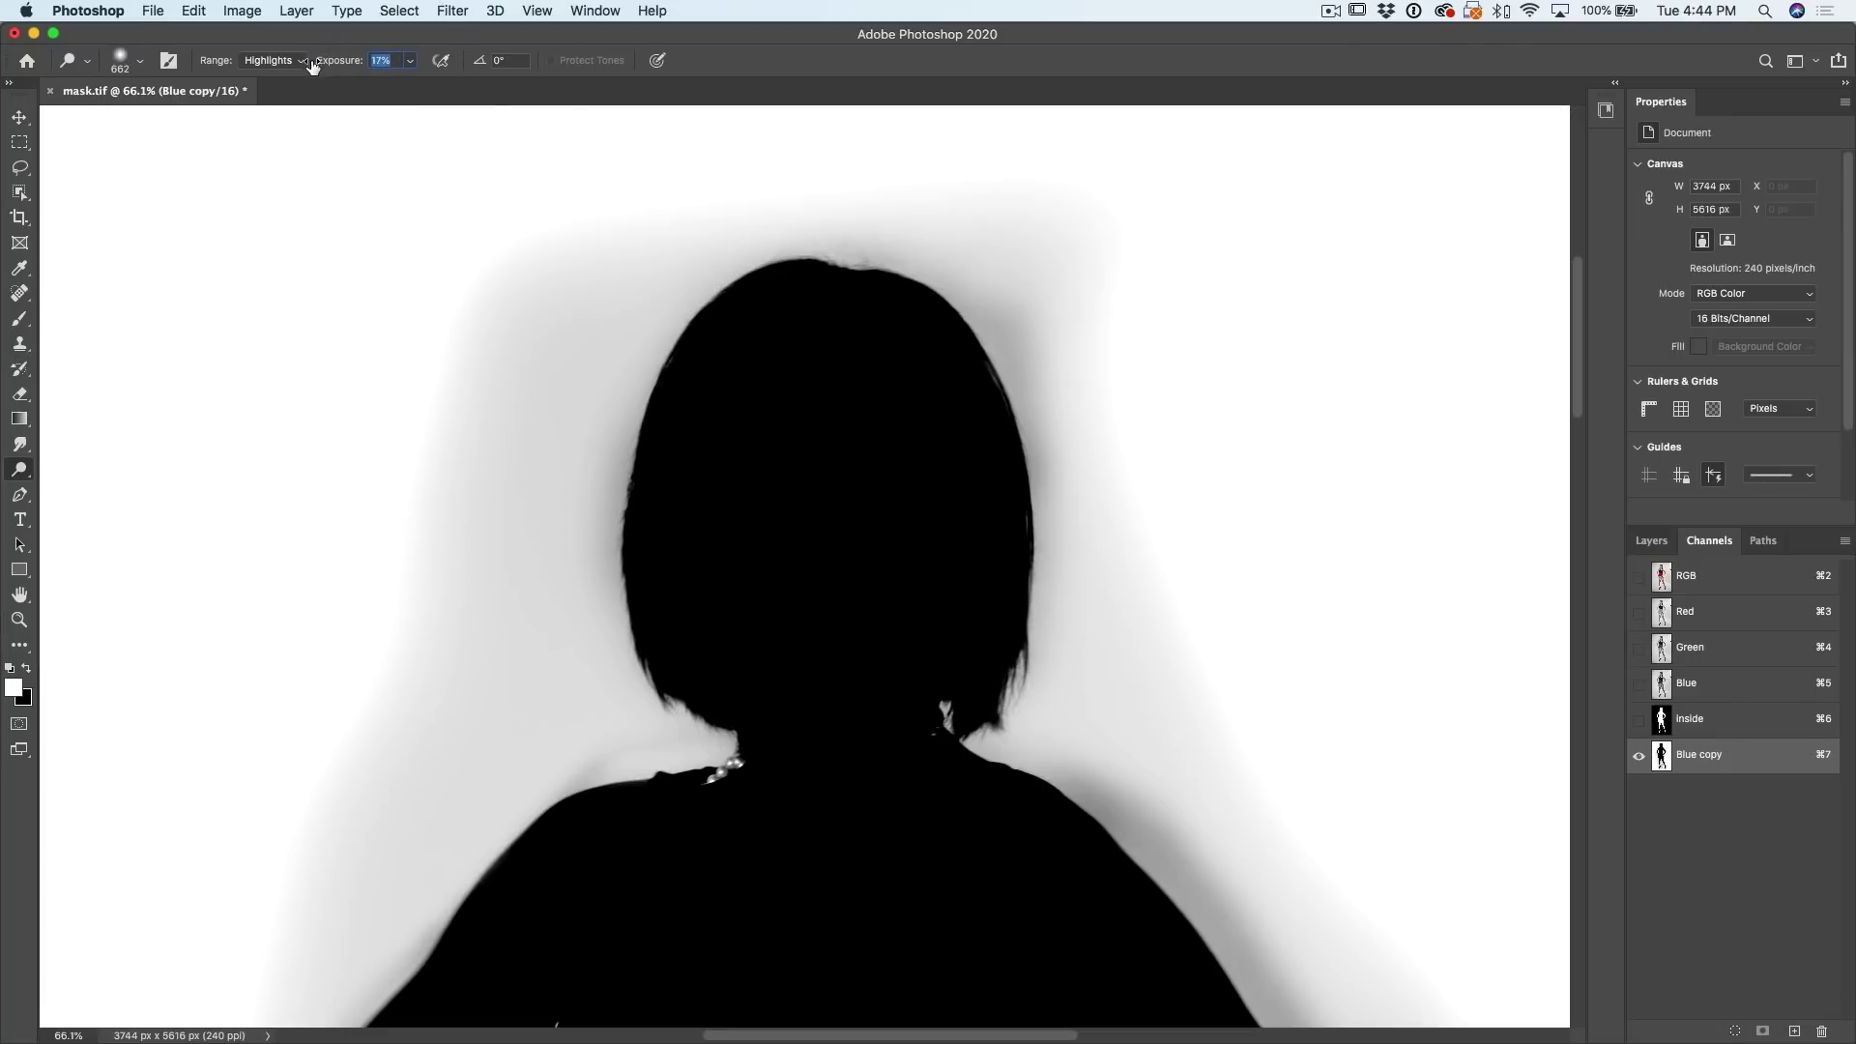
mouse_move(497, 290)
left_mouse_down()
mouse_move(444, 600)
mouse_move(505, 580)
mouse_move(542, 387)
left_mouse_up()
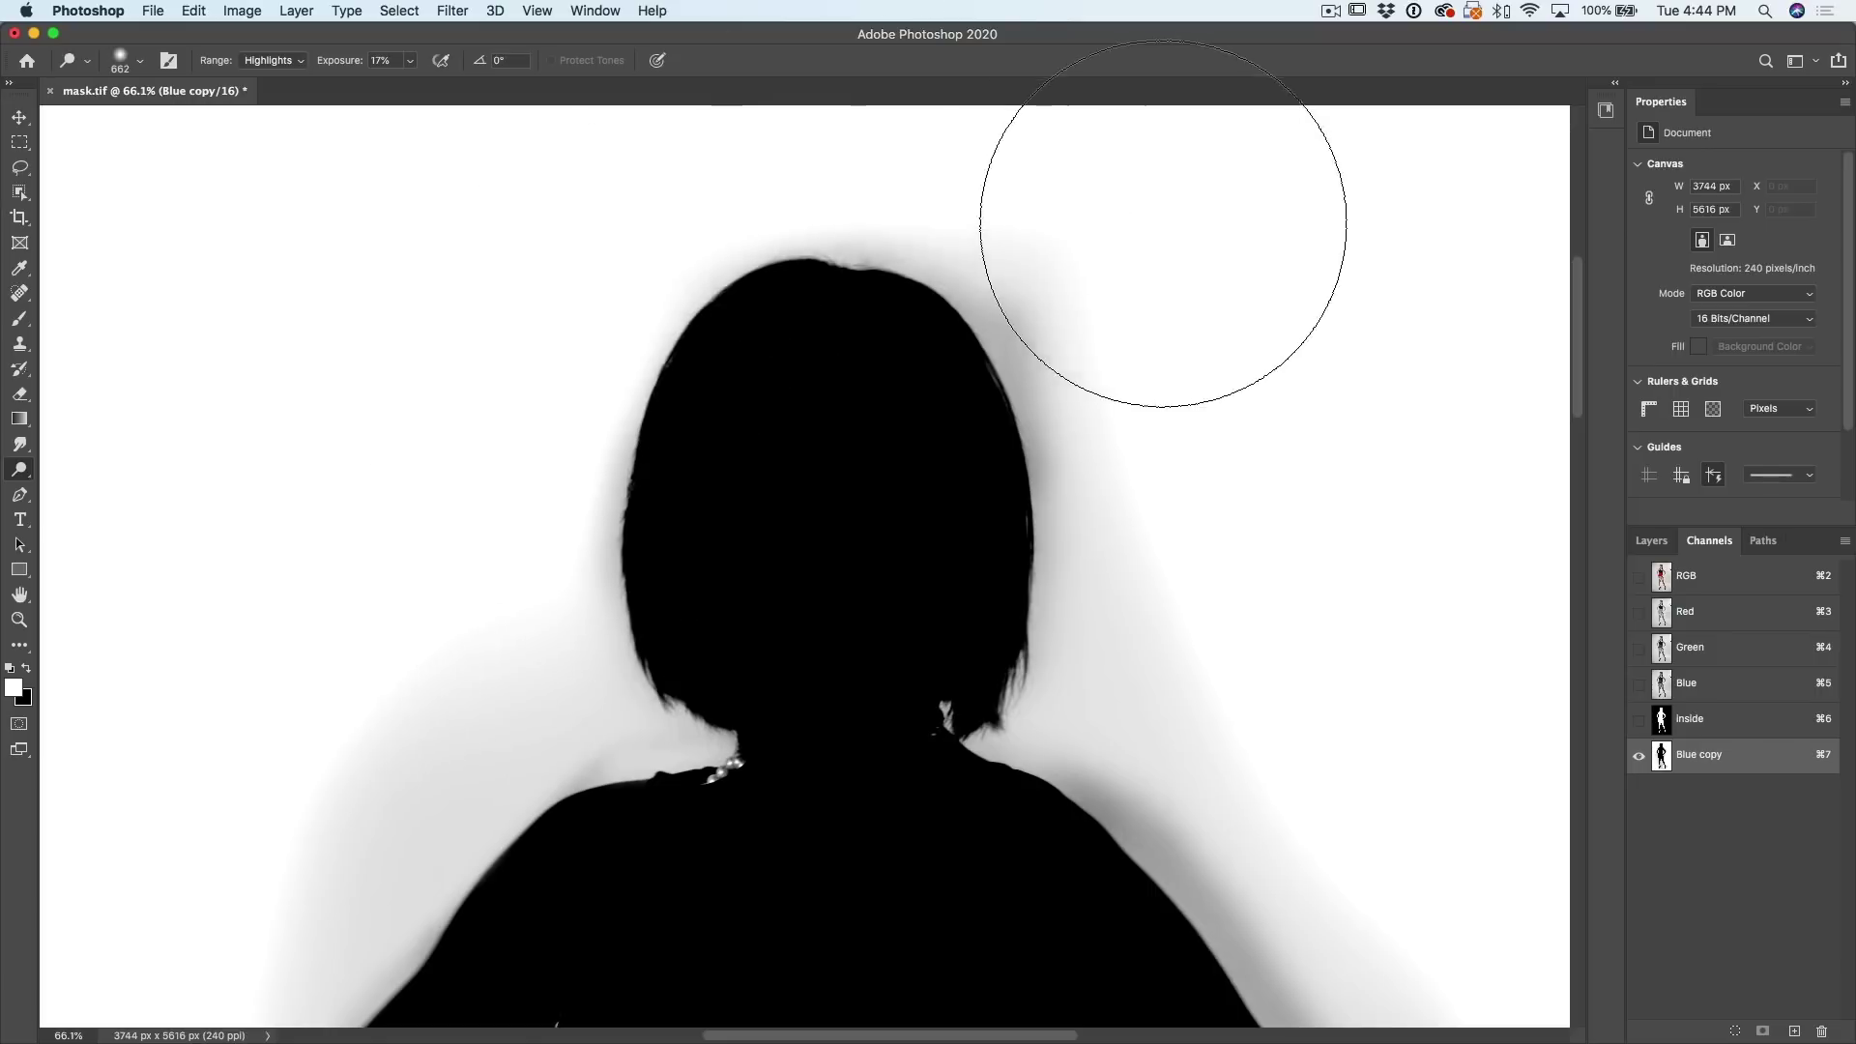
mouse_move(1163, 224)
left_mouse_down()
mouse_move(1023, 332)
mouse_move(1028, 484)
mouse_move(953, 683)
mouse_move(1019, 331)
mouse_move(890, 290)
mouse_move(505, 613)
mouse_move(485, 530)
mouse_move(580, 725)
mouse_move(692, 774)
mouse_move(675, 774)
mouse_move(762, 904)
mouse_move(750, 943)
mouse_move(749, 888)
left_mouse_up()
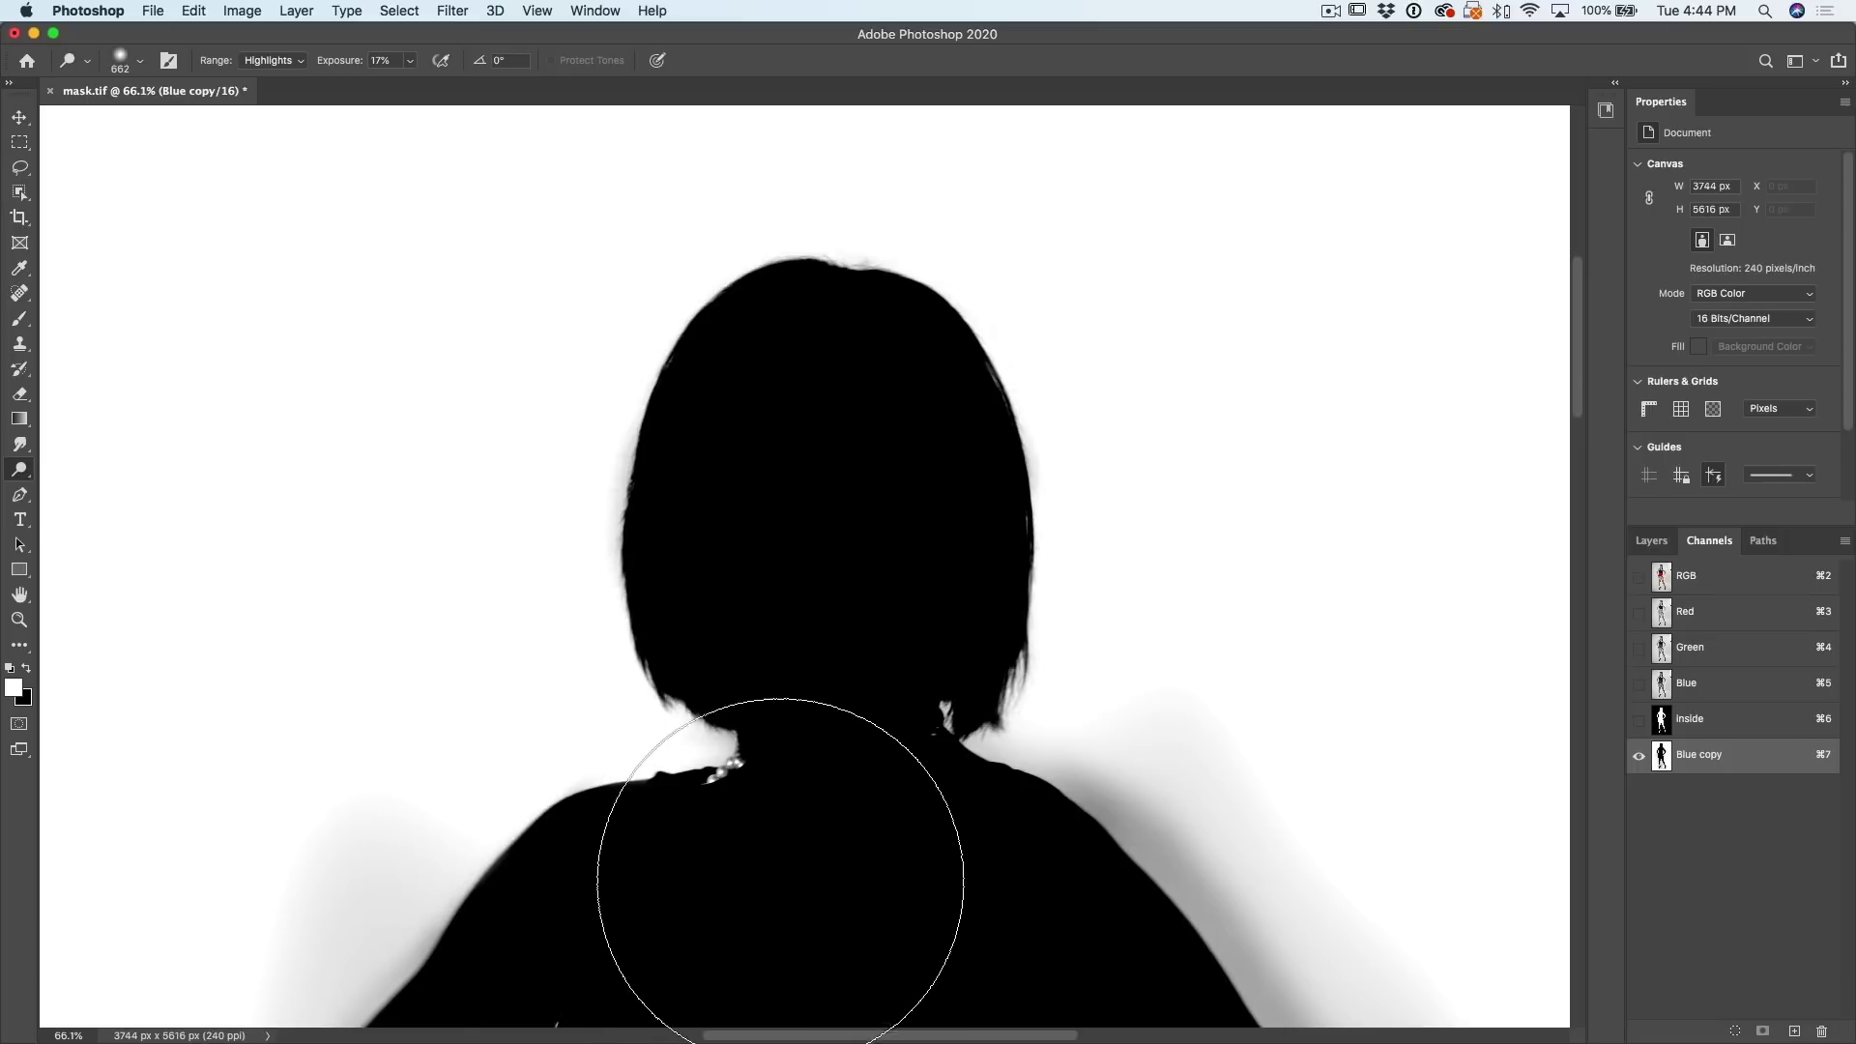
key("super+z")
key("super+z")
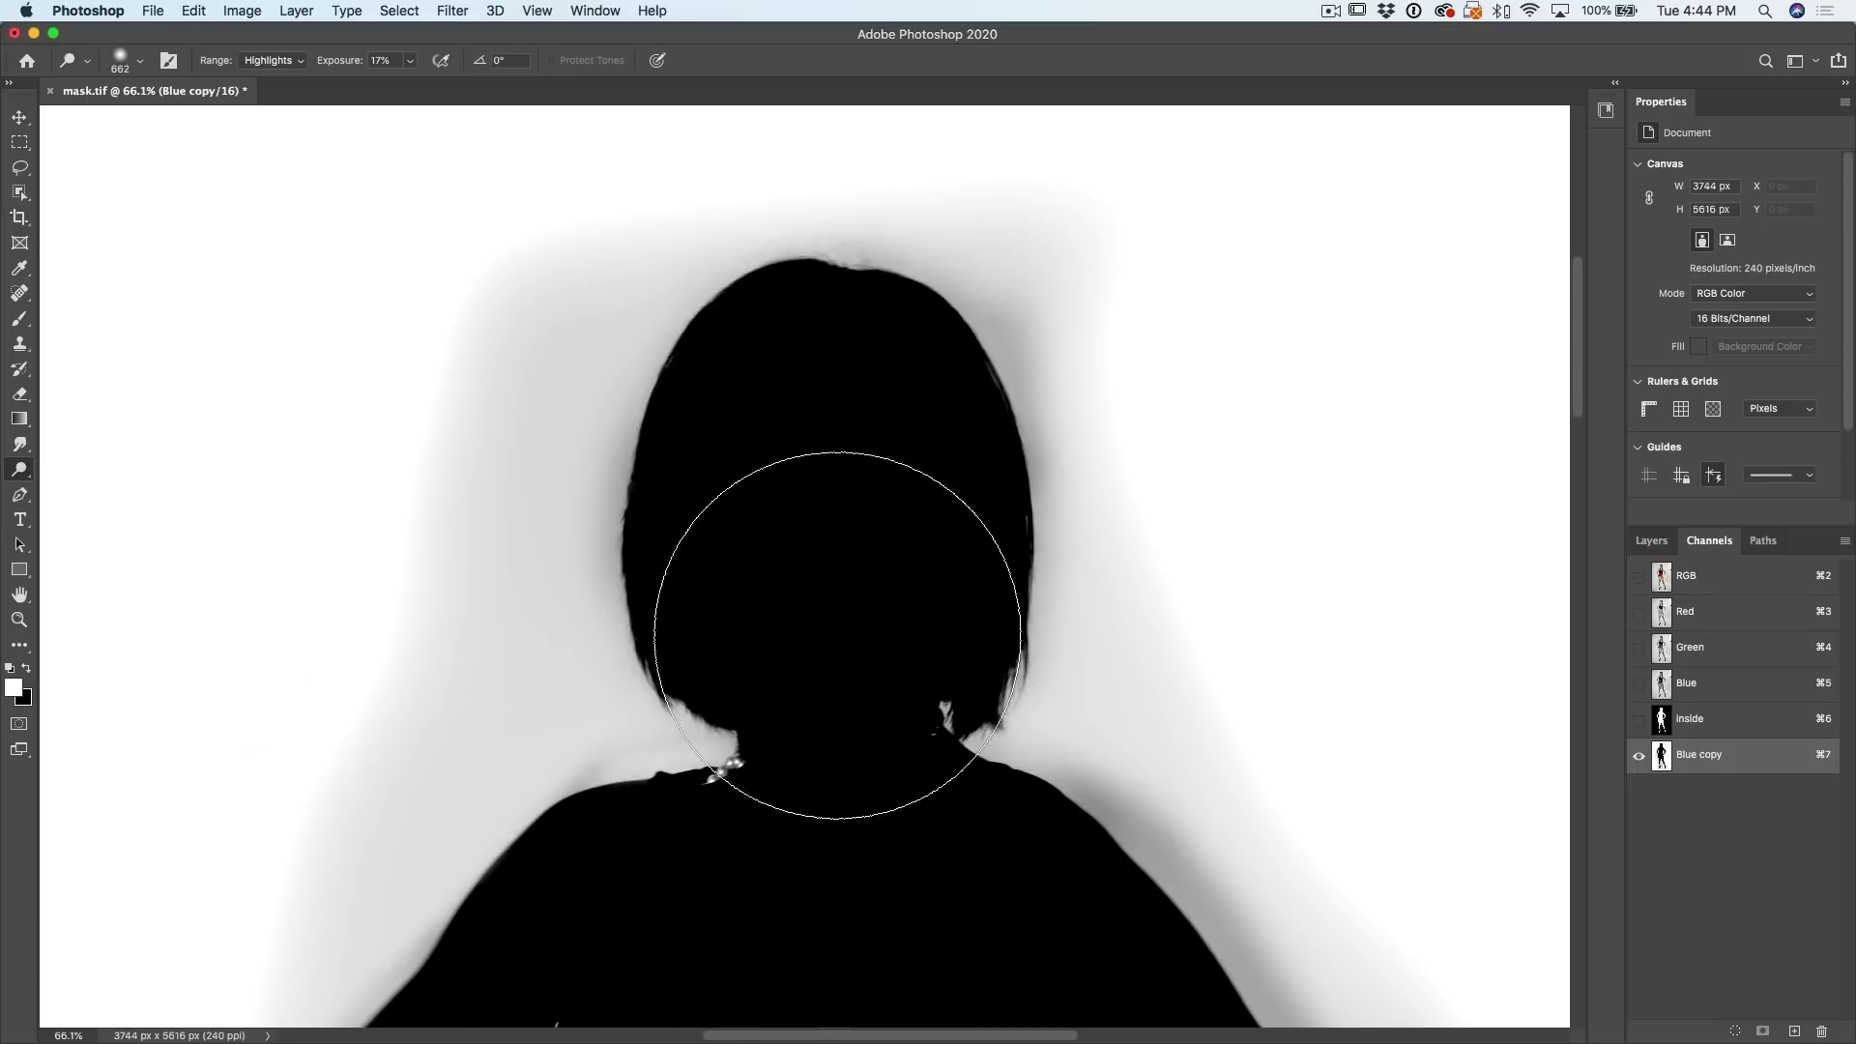
key("bracketleft")
key("bracketleft")
key("bracketleft")
key("bracketleft")
key("bracketleft")
key("bracketleft")
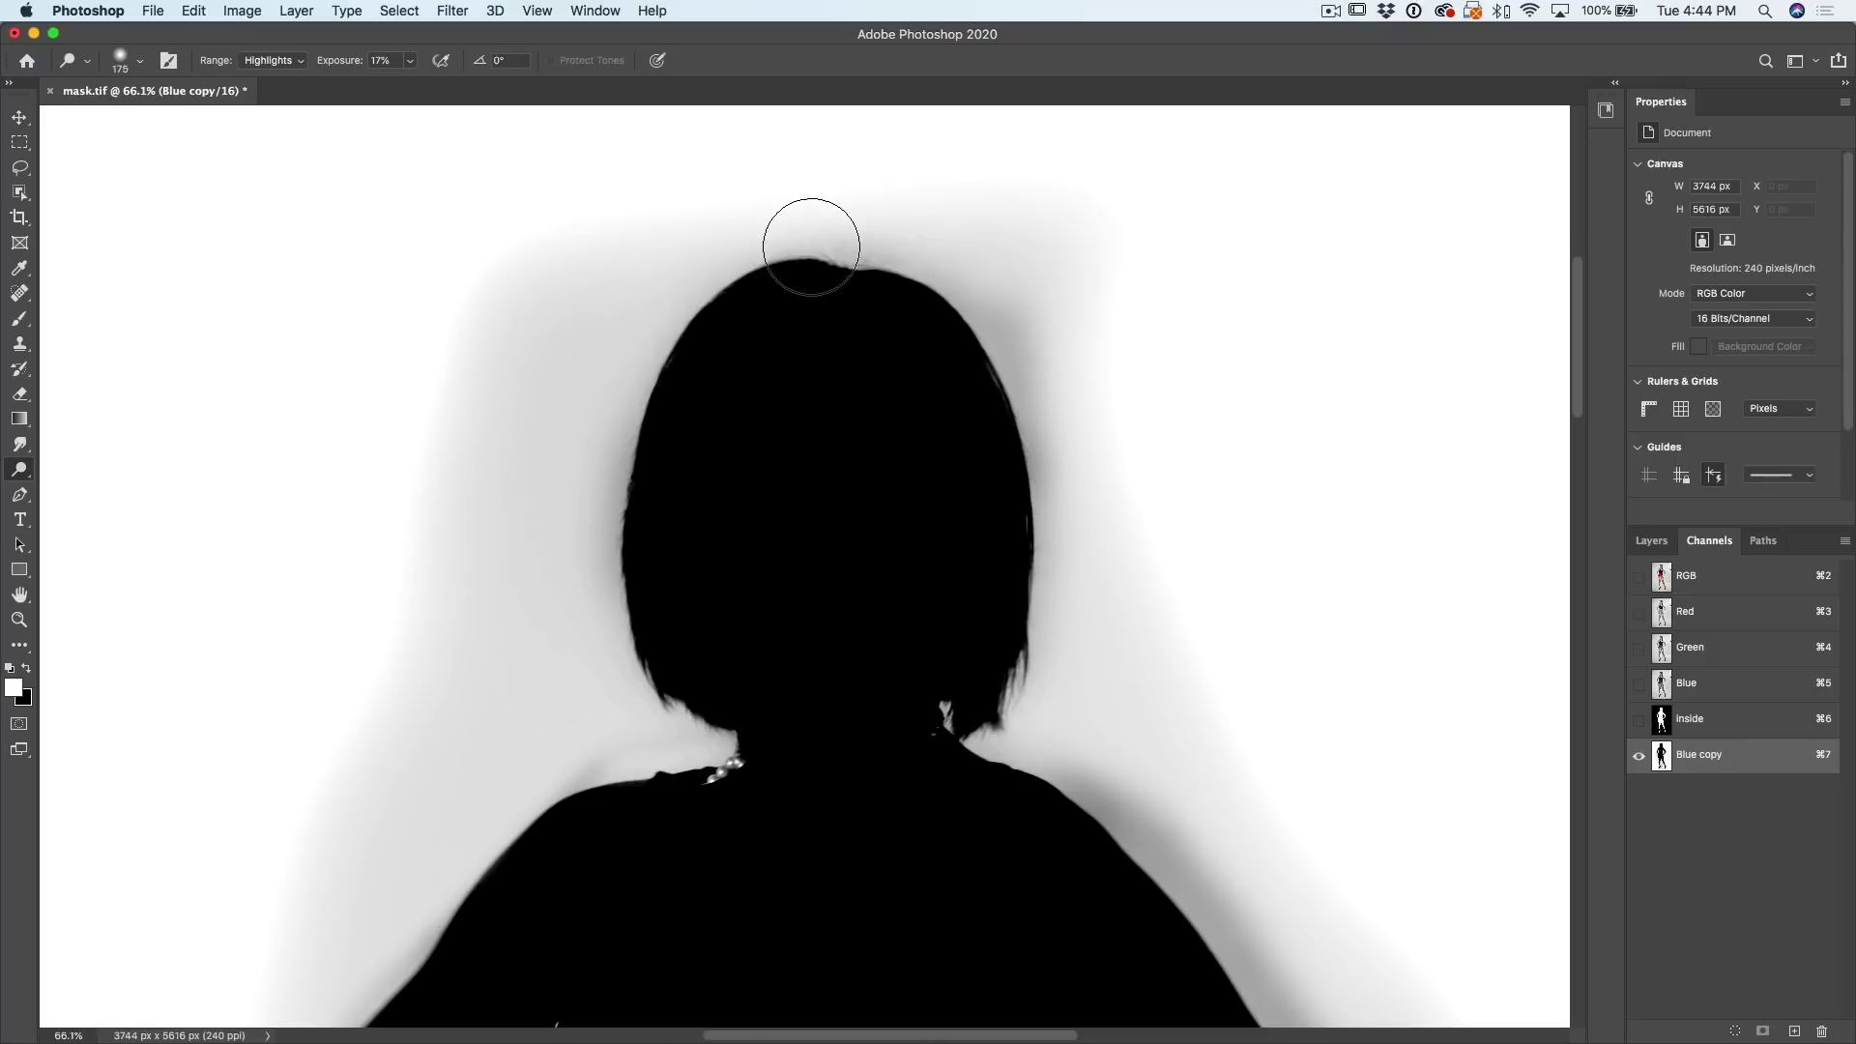
Step: With a smaller brush, brighten the halo above the head, along the hair, neck and left shoulder
mouse_move(728, 267)
left_mouse_down()
mouse_move(807, 255)
mouse_move(961, 280)
mouse_move(798, 251)
mouse_move(964, 292)
mouse_move(756, 227)
mouse_move(1163, 202)
mouse_move(1104, 229)
mouse_move(1103, 285)
left_mouse_up()
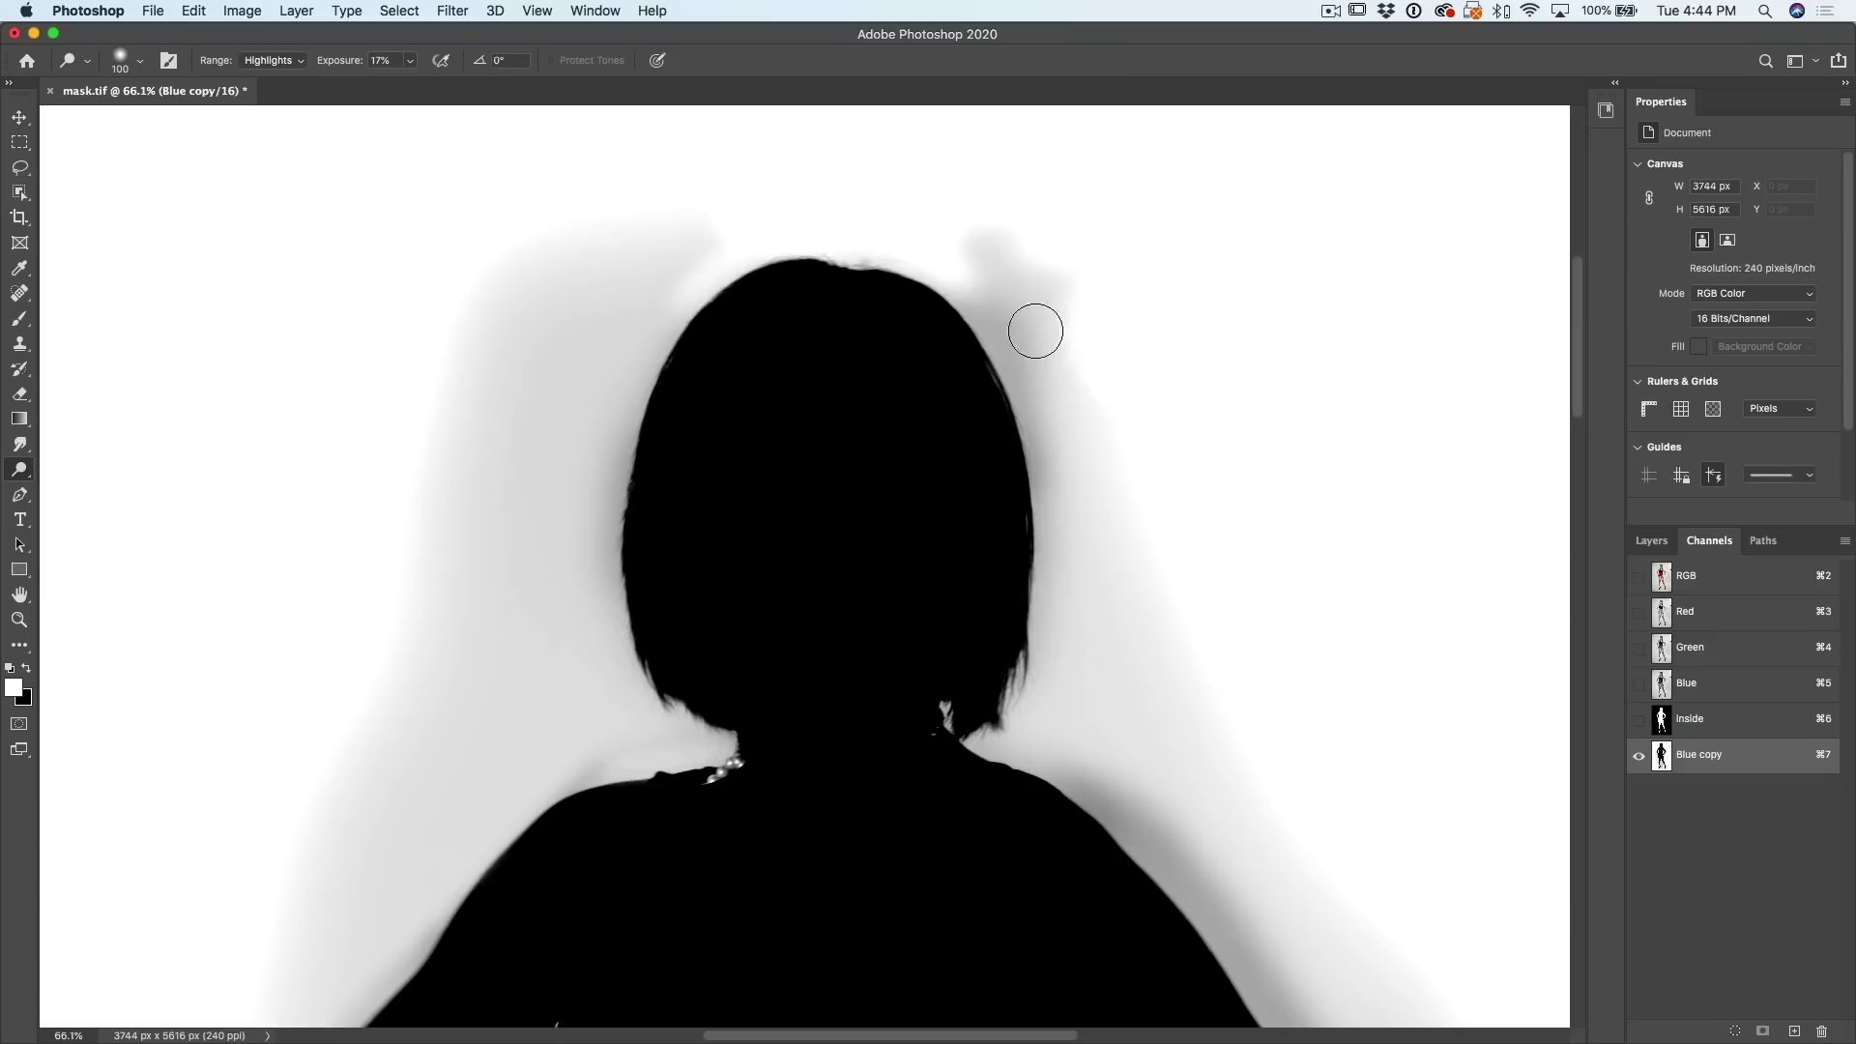
mouse_move(963, 295)
left_mouse_down()
mouse_move(1043, 407)
mouse_move(1009, 361)
left_mouse_up()
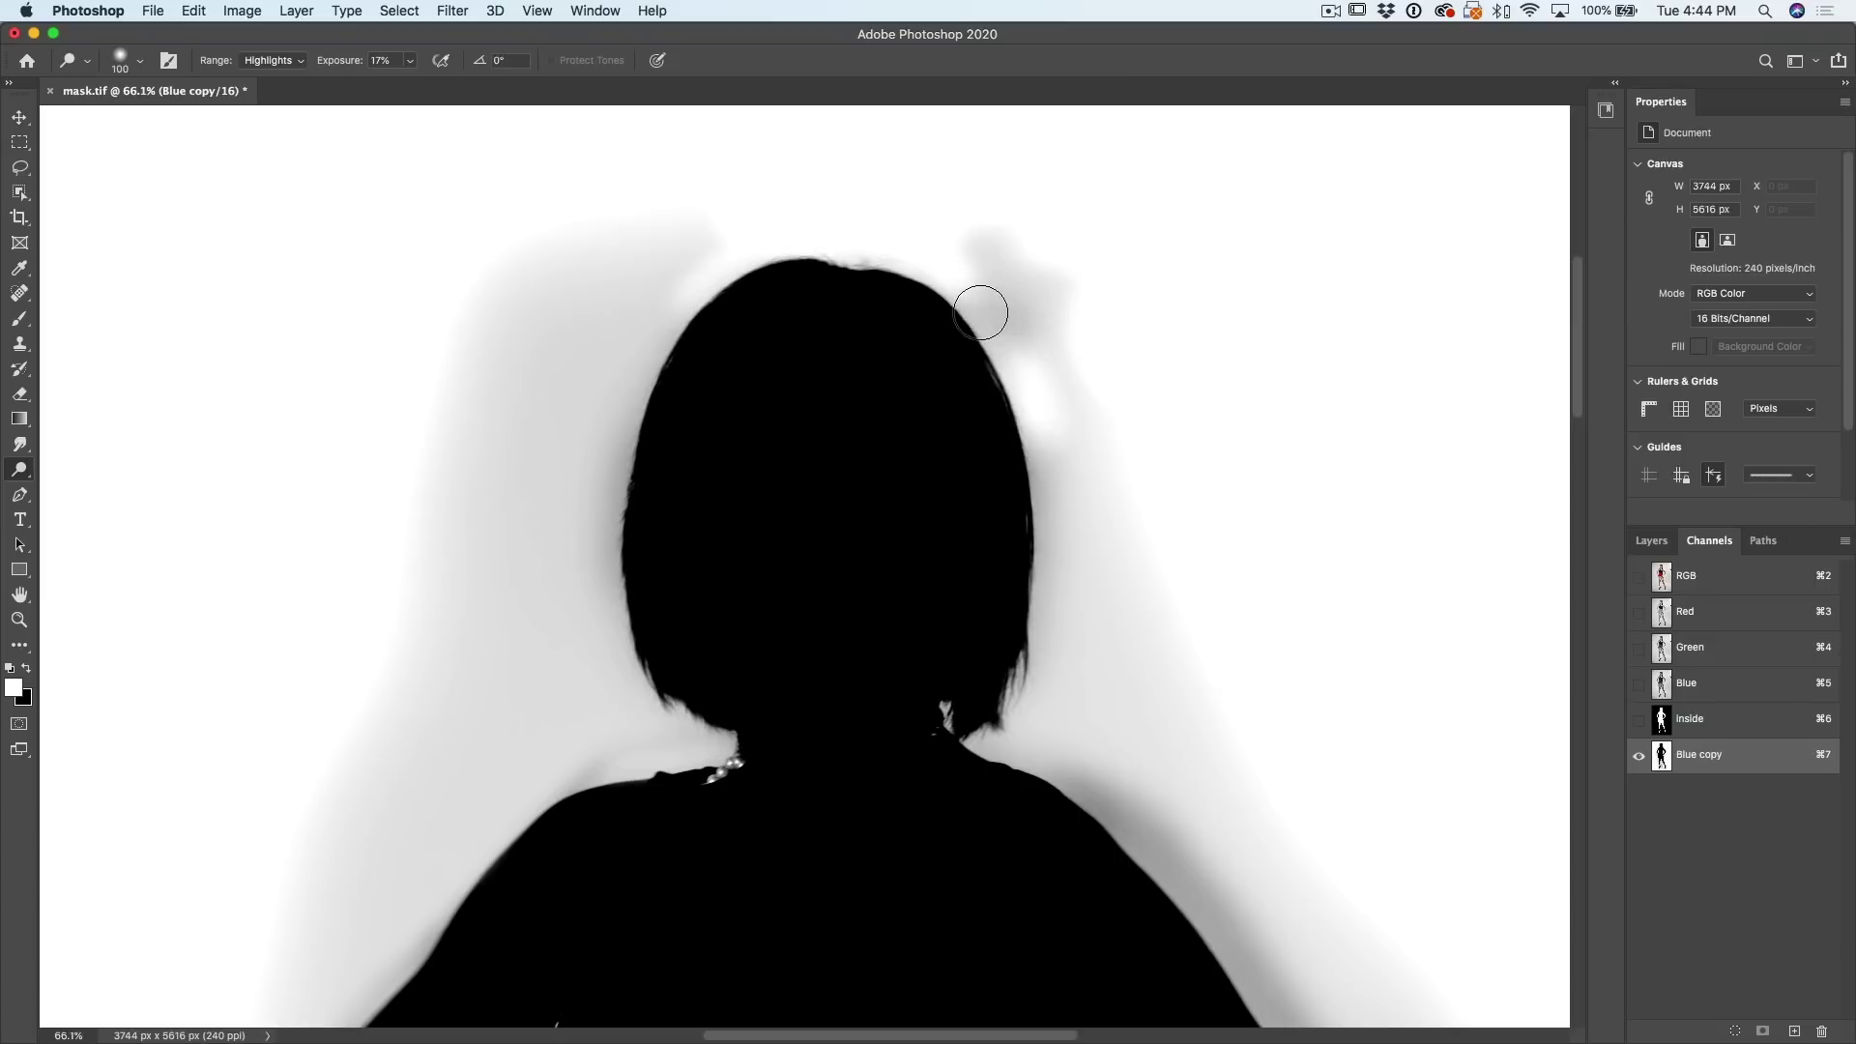
mouse_move(1033, 453)
left_mouse_down()
mouse_move(981, 761)
mouse_move(1053, 590)
left_mouse_up()
left_click_drag(1020, 311, 970, 272)
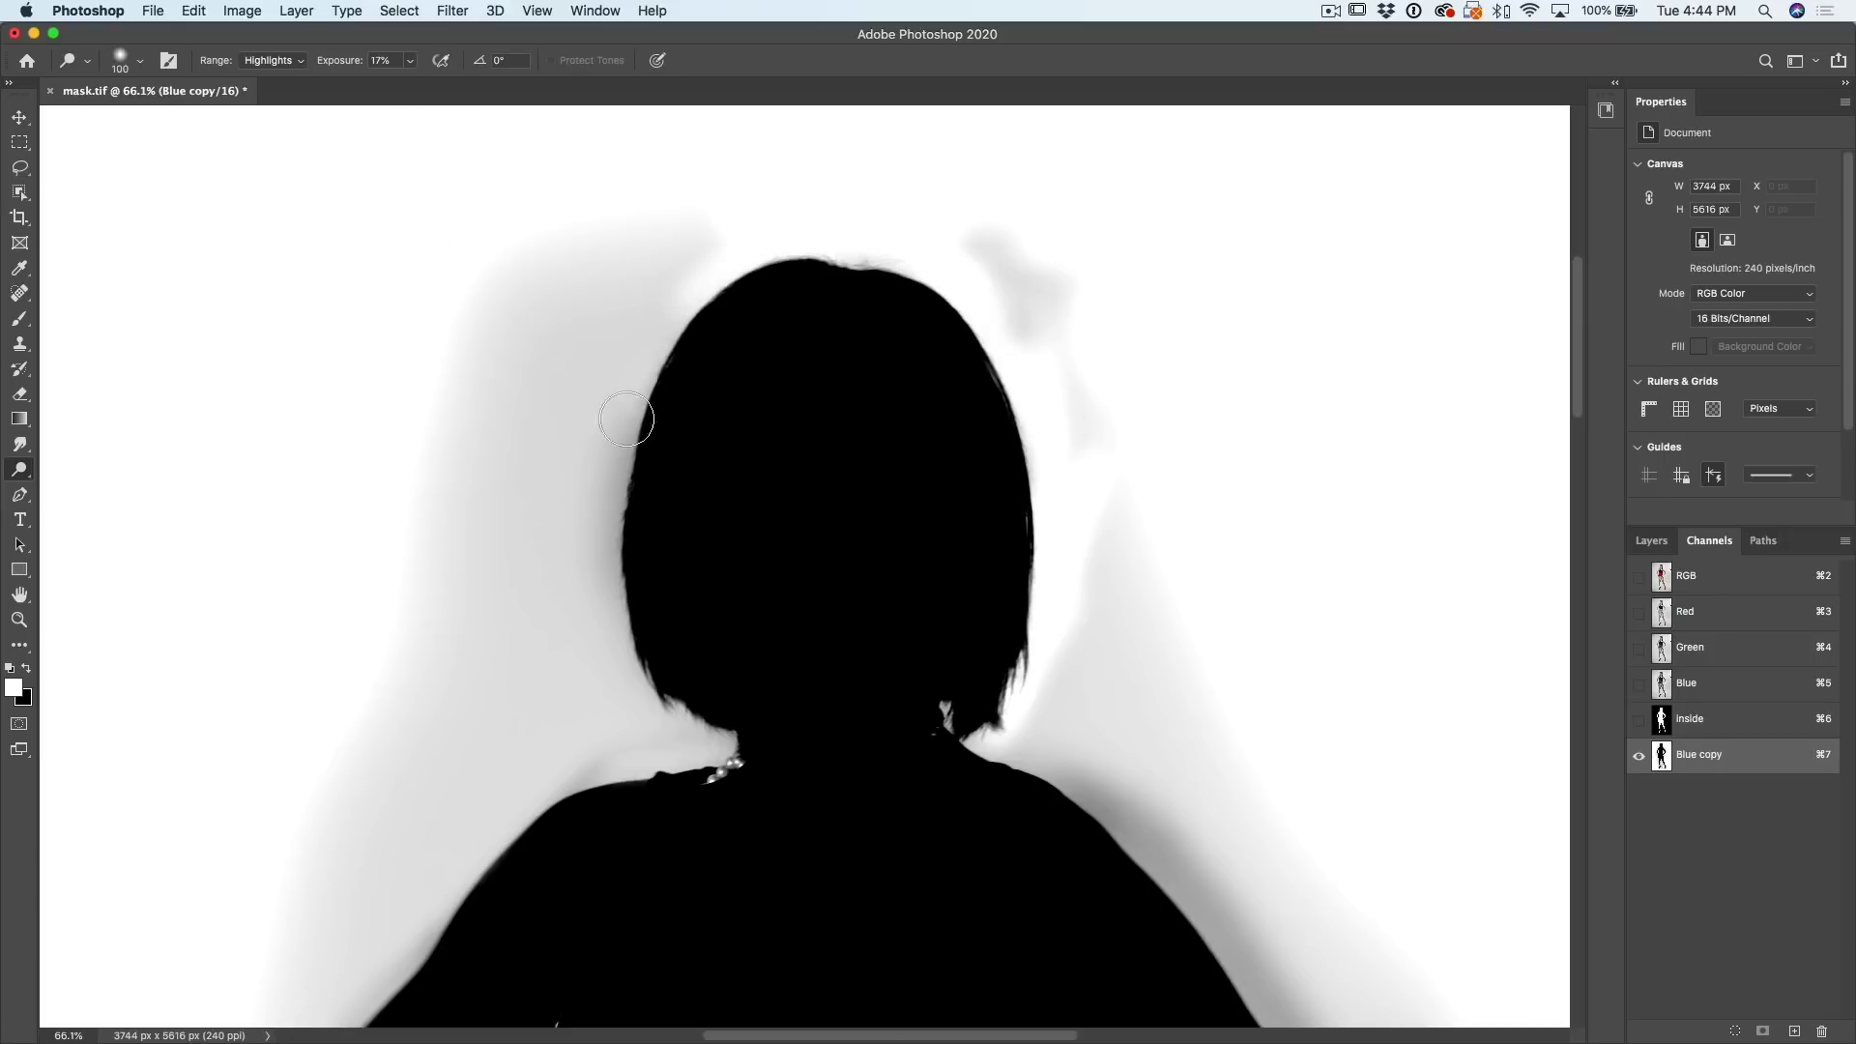
mouse_move(627, 420)
left_mouse_down()
mouse_move(596, 555)
mouse_move(659, 347)
mouse_move(617, 480)
mouse_move(627, 687)
mouse_move(630, 638)
left_mouse_up()
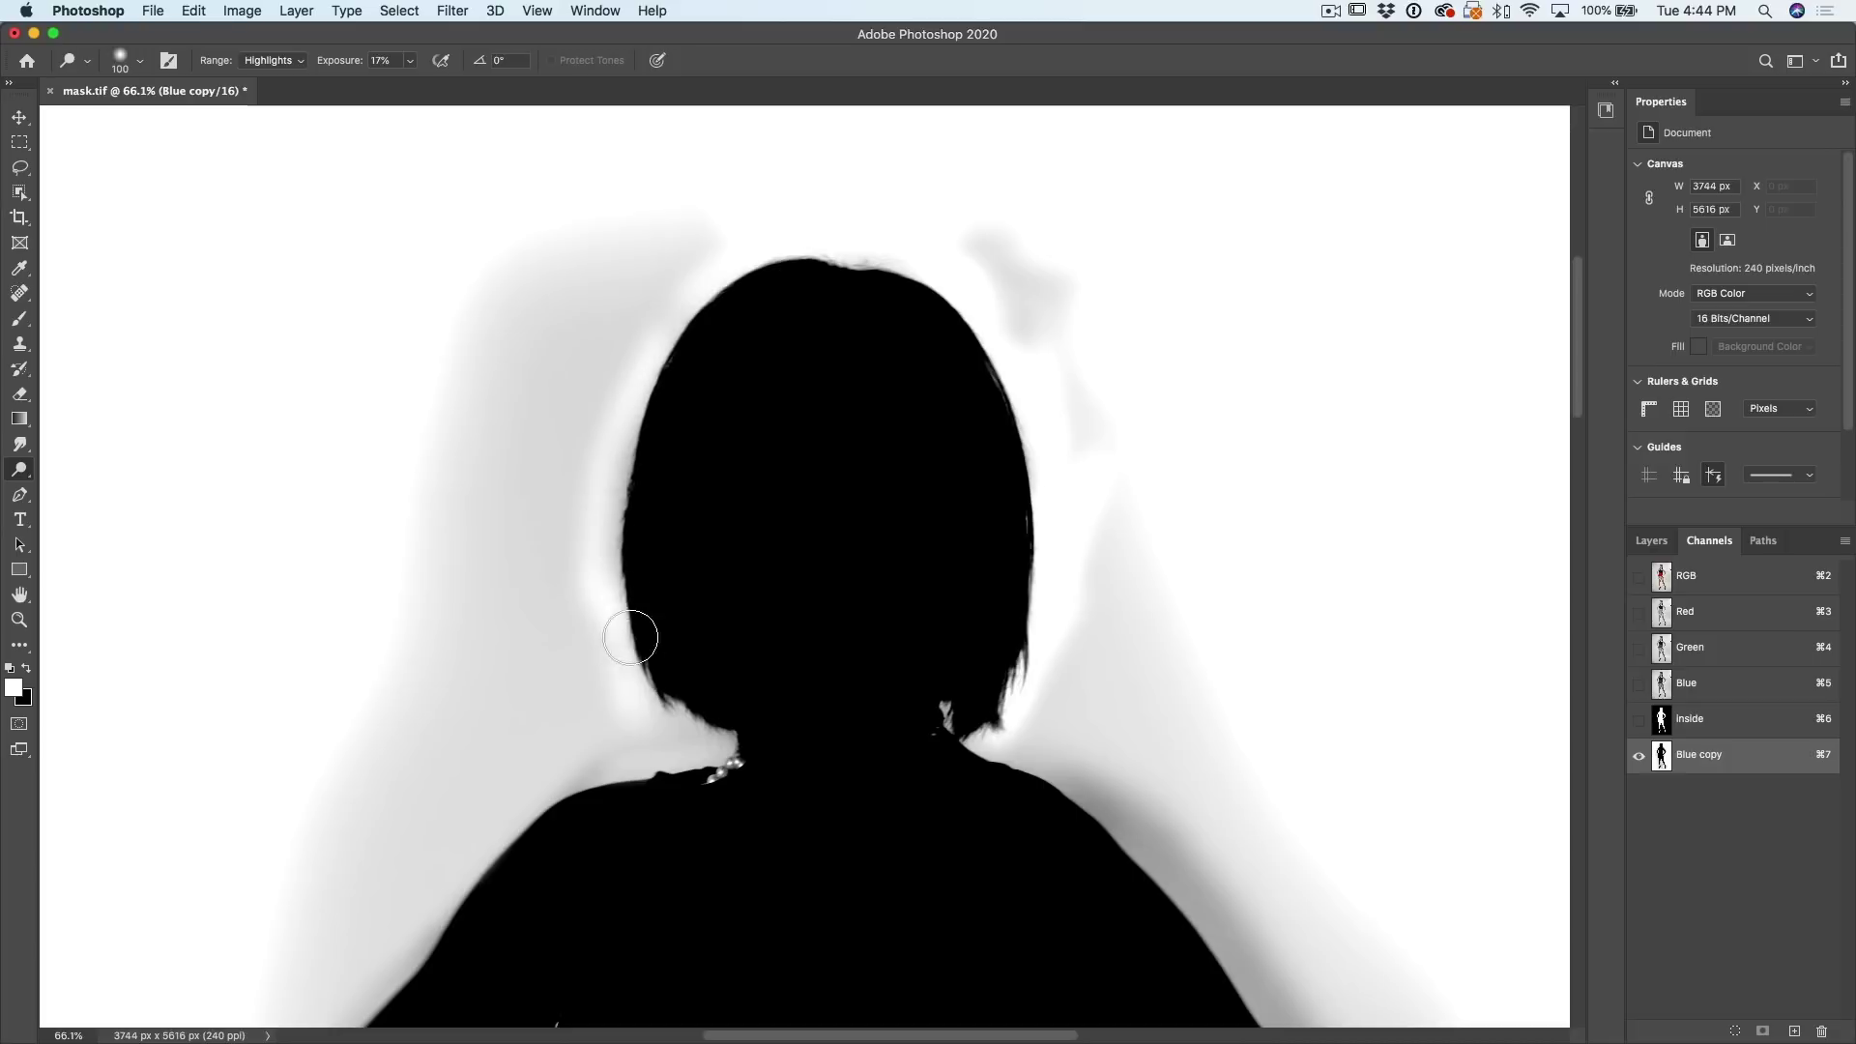
mouse_move(580, 774)
left_mouse_down()
mouse_move(751, 744)
mouse_move(599, 695)
mouse_move(584, 644)
mouse_move(607, 529)
mouse_move(594, 467)
mouse_move(653, 240)
mouse_move(663, 261)
mouse_move(739, 204)
mouse_move(651, 338)
mouse_move(688, 321)
mouse_move(705, 264)
mouse_move(574, 493)
left_mouse_up()
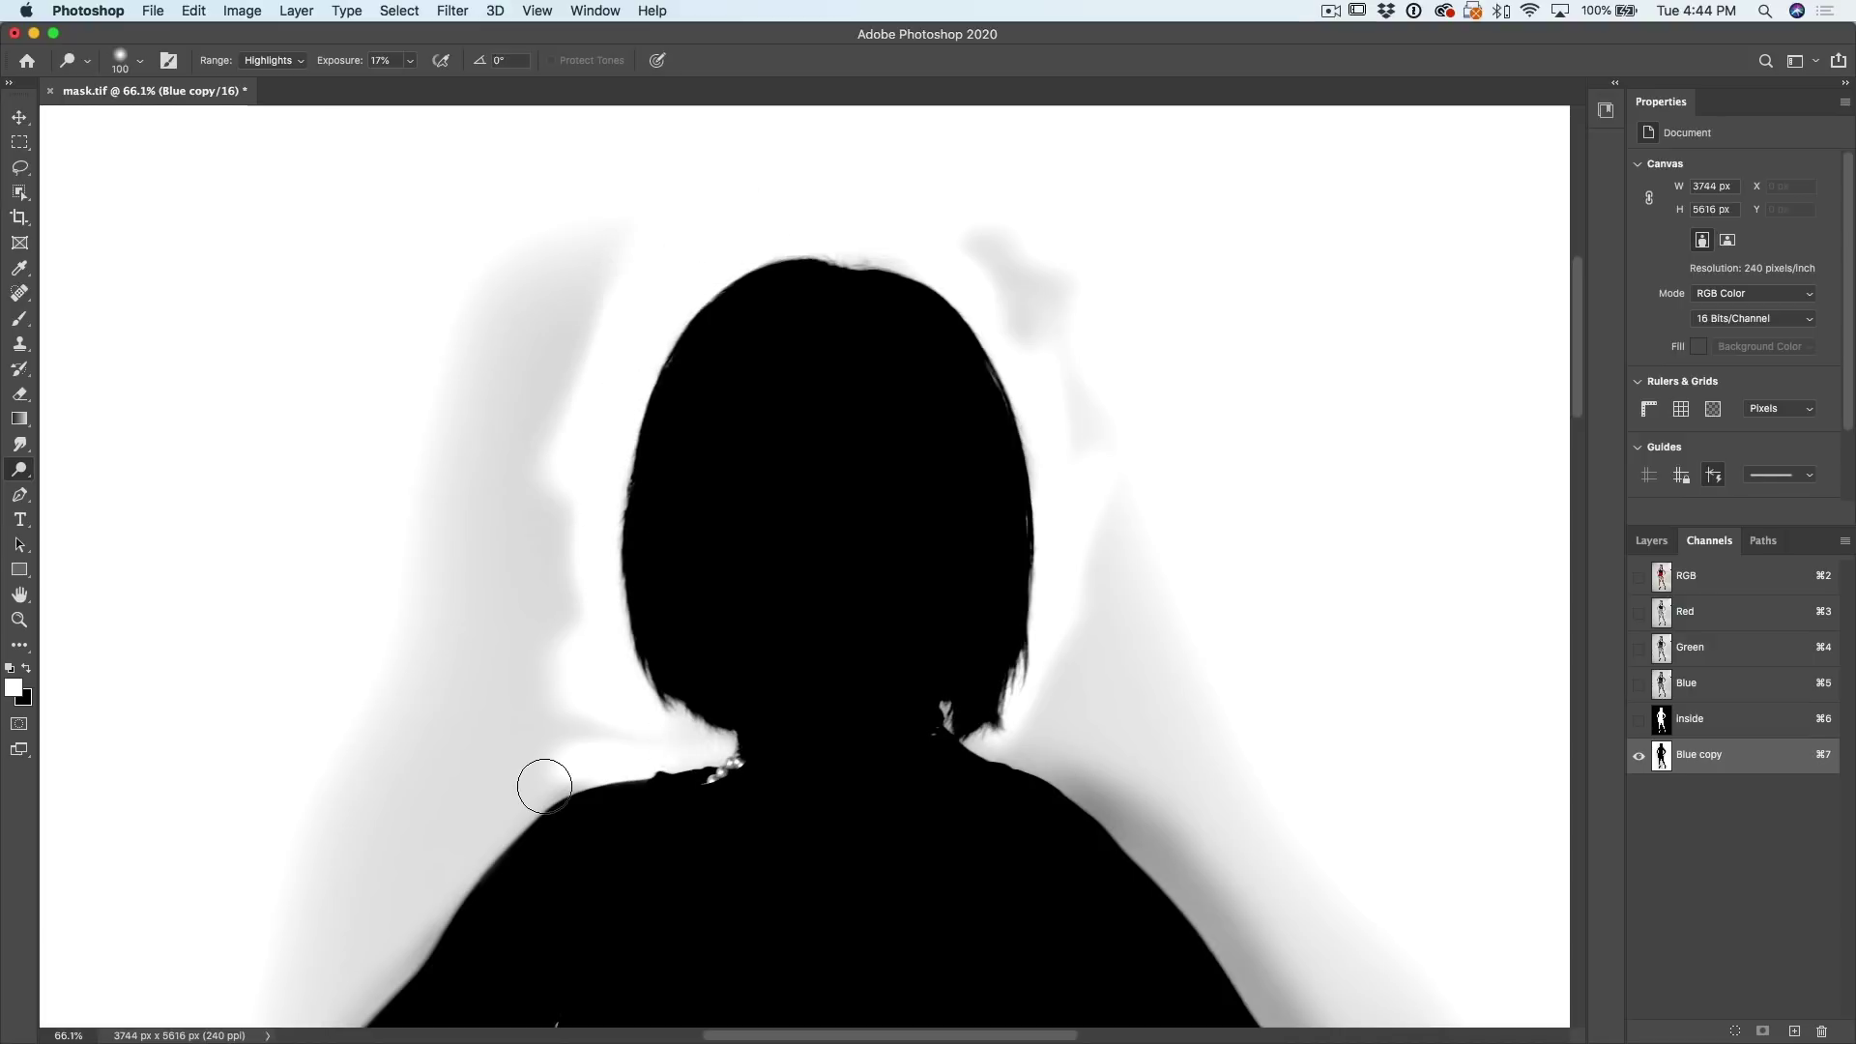
Step: With a larger brush, whiten the remaining halo left and right of the head and beside the shoulder
key("bracketright")
key("bracketright")
key("bracketright")
key("bracketright")
mouse_move(580, 369)
left_mouse_down()
mouse_move(583, 220)
mouse_move(493, 384)
mouse_move(437, 388)
mouse_move(554, 303)
mouse_move(427, 658)
mouse_move(432, 724)
mouse_move(415, 706)
mouse_move(484, 800)
mouse_move(484, 680)
mouse_move(503, 754)
mouse_move(563, 838)
mouse_move(558, 756)
mouse_move(593, 779)
left_mouse_up()
mouse_move(999, 192)
left_mouse_down()
mouse_move(1038, 233)
mouse_move(1065, 374)
mouse_move(1048, 212)
mouse_move(1088, 532)
mouse_move(1093, 659)
mouse_move(1031, 817)
mouse_move(1202, 665)
mouse_move(1133, 756)
mouse_move(1077, 767)
left_mouse_up()
left_click_drag(1197, 647, 954, 187)
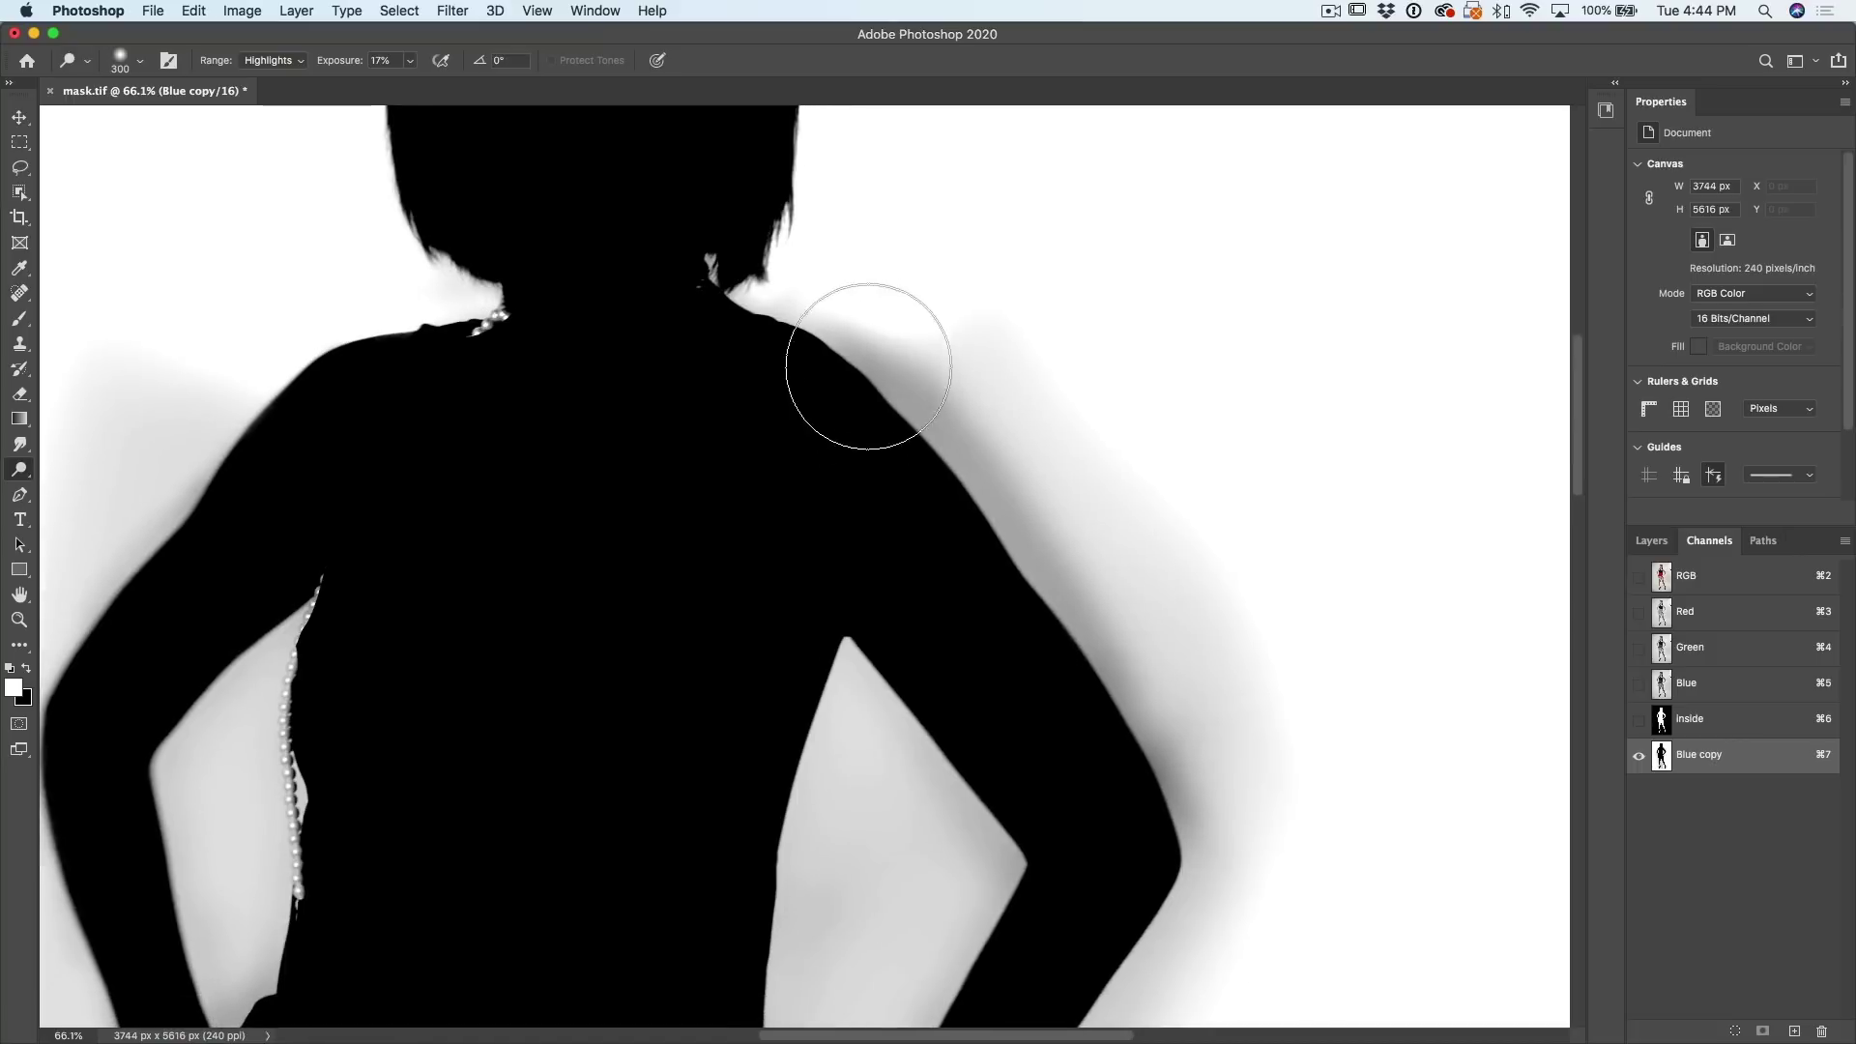
Step: Dodge away the grey halo right of the shoulder, along the forearm's inner edge and beside the dress
mouse_move(870, 352)
left_mouse_down()
mouse_move(1048, 426)
mouse_move(870, 323)
mouse_move(826, 348)
mouse_move(1127, 671)
mouse_move(1057, 543)
mouse_move(949, 431)
mouse_move(1035, 484)
mouse_move(1052, 448)
mouse_move(1069, 679)
mouse_move(1186, 819)
mouse_move(1086, 551)
mouse_move(1143, 770)
left_mouse_up()
mouse_move(1096, 551)
left_mouse_down()
mouse_move(1303, 214)
mouse_move(1123, 232)
left_mouse_up()
mouse_move(1253, 601)
left_mouse_down()
mouse_move(903, 1015)
mouse_move(1089, 757)
mouse_move(857, 787)
mouse_move(808, 738)
mouse_move(974, 257)
mouse_move(758, 878)
left_mouse_up()
mouse_move(1027, 587)
left_mouse_down()
mouse_move(929, 330)
mouse_move(1013, 389)
mouse_move(1069, 463)
mouse_move(937, 274)
left_mouse_up()
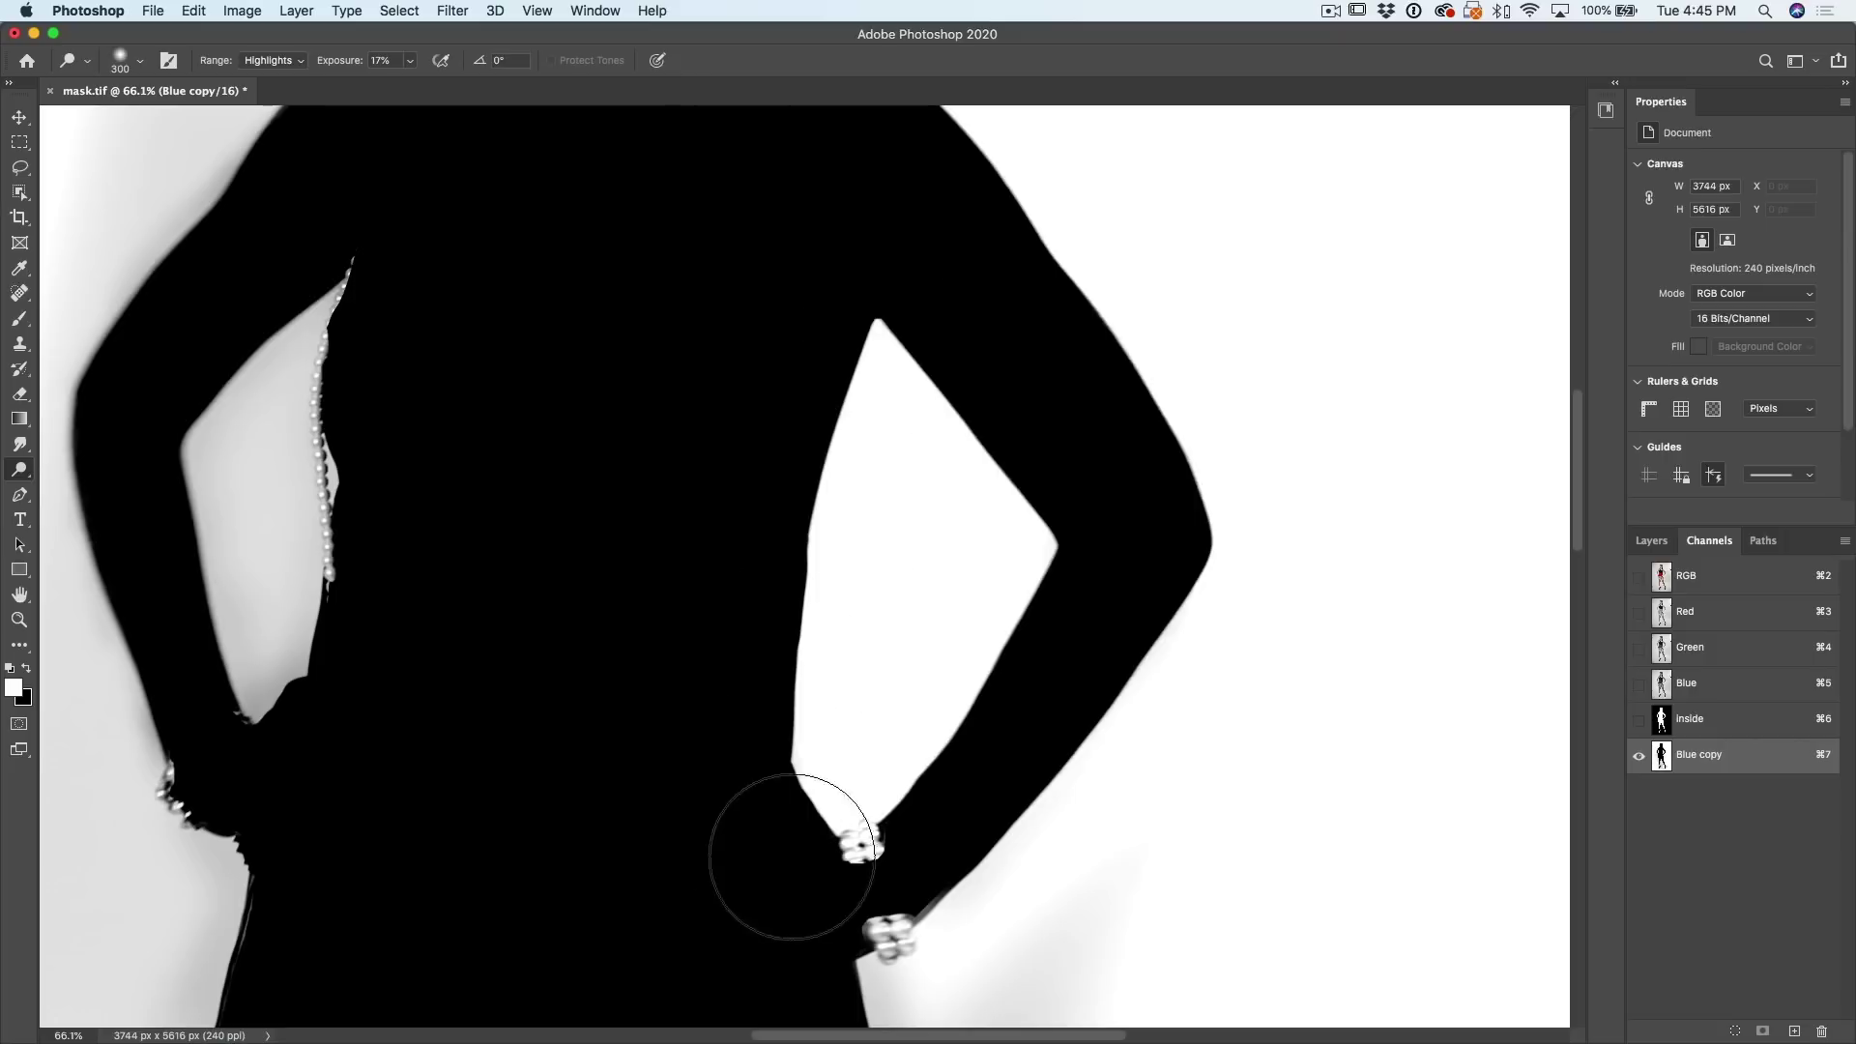
left_click_drag(1036, 514, 1160, 309)
scroll(1160, 309, "down", 10)
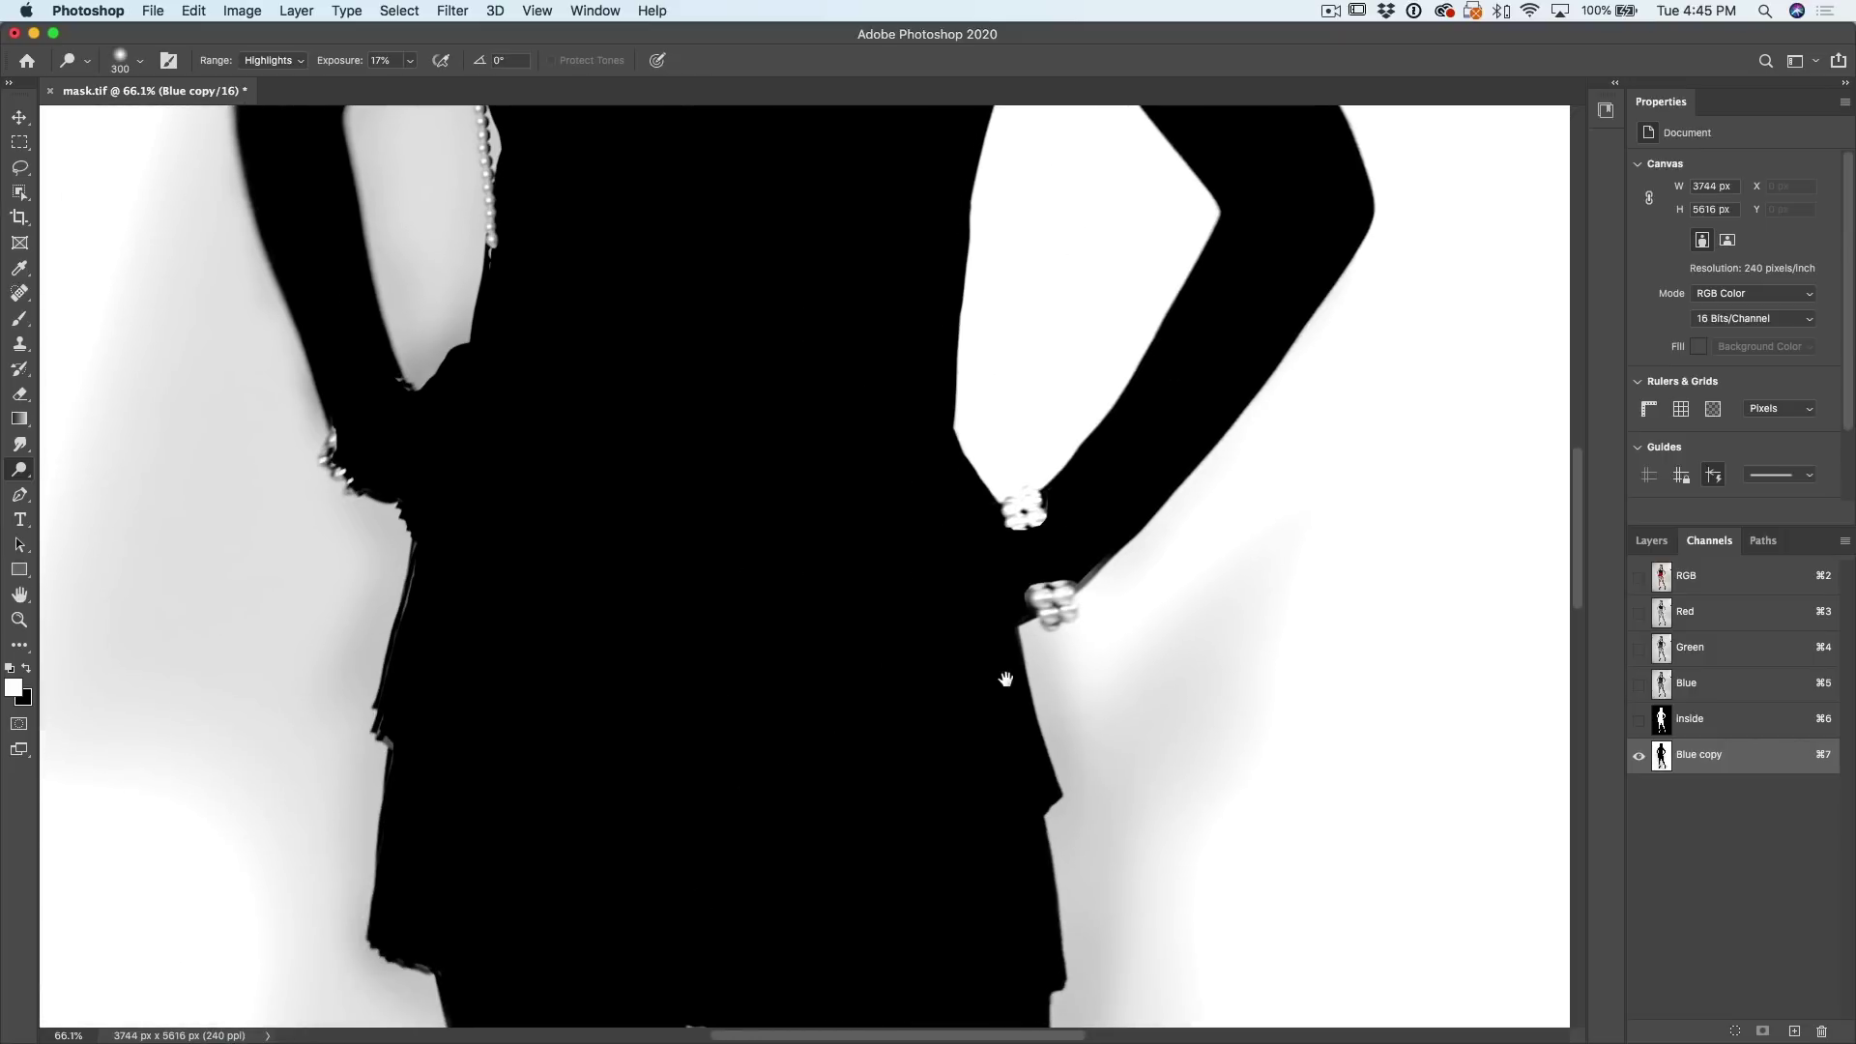
mouse_move(1263, 246)
left_mouse_down()
mouse_move(895, 696)
mouse_move(1035, 800)
mouse_move(1127, 609)
mouse_move(1028, 486)
left_mouse_up()
scroll(1110, 468, "down", 12)
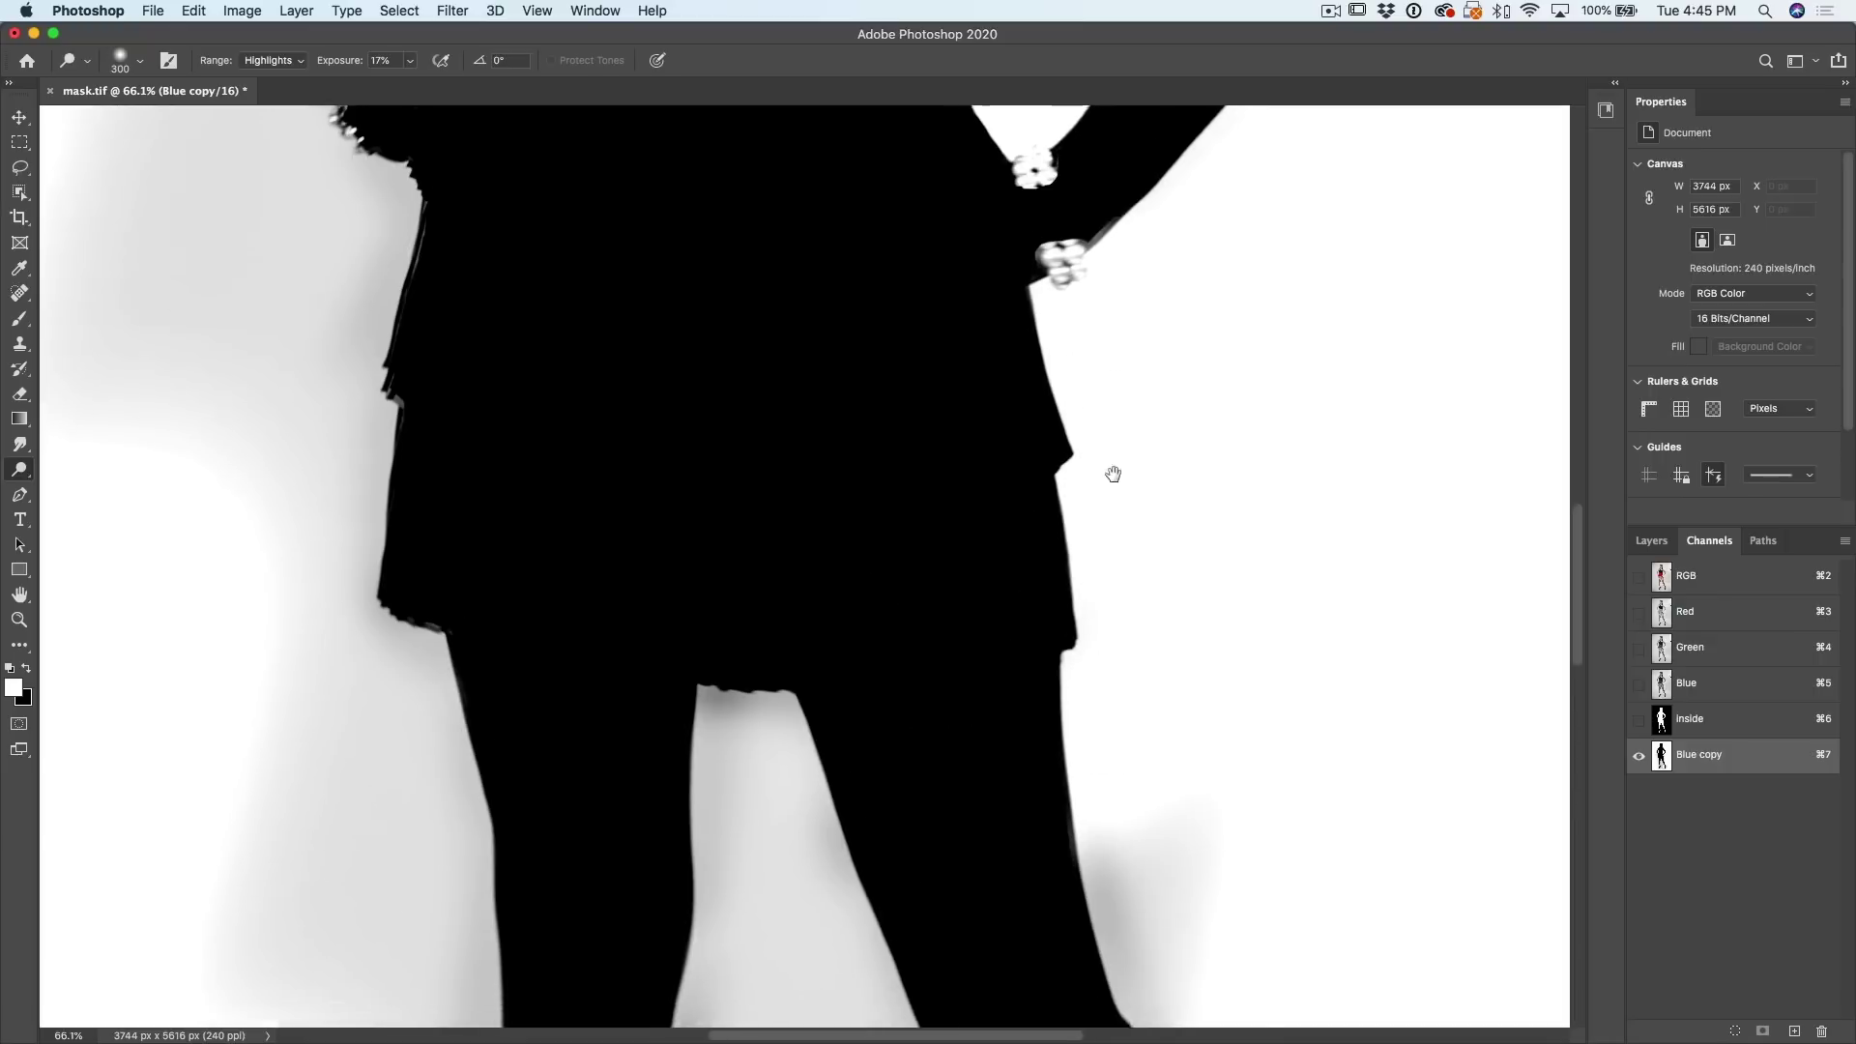
mouse_move(795, 310)
left_mouse_down()
mouse_move(787, 235)
mouse_move(499, 275)
mouse_move(763, 194)
mouse_move(800, 611)
mouse_move(903, 522)
mouse_move(1015, 800)
mouse_move(605, 629)
mouse_move(784, 694)
mouse_move(709, 758)
mouse_move(721, 663)
mouse_move(886, 185)
left_mouse_up()
Step: Whiten the haze along the right leg's outer edge and around the left leg and foot
mouse_move(1325, 419)
left_mouse_down()
mouse_move(1093, 228)
mouse_move(1173, 455)
mouse_move(1075, 334)
mouse_move(1090, 315)
mouse_move(1111, 837)
mouse_move(1263, 621)
mouse_move(1247, 957)
mouse_move(1359, 455)
mouse_move(1541, 435)
mouse_move(1214, 1042)
mouse_move(1135, 659)
mouse_move(890, 683)
mouse_move(705, 799)
mouse_move(652, 411)
mouse_move(1131, 165)
mouse_move(824, 842)
mouse_move(641, 857)
mouse_move(746, 962)
mouse_move(1437, 944)
mouse_move(1285, 911)
mouse_move(1512, 953)
left_mouse_up()
mouse_move(150, 906)
left_mouse_down()
mouse_move(501, 701)
mouse_move(388, 875)
mouse_move(382, 723)
mouse_move(575, 251)
mouse_move(548, 632)
mouse_move(590, 579)
mouse_move(558, 914)
mouse_move(547, 883)
mouse_move(587, 697)
mouse_move(632, 613)
mouse_move(646, 415)
left_mouse_up()
mouse_move(783, 668)
left_mouse_down()
mouse_move(803, 750)
mouse_move(638, 852)
left_mouse_up()
mouse_move(531, 940)
left_mouse_down()
mouse_move(568, 448)
mouse_move(488, 1024)
mouse_move(506, 236)
mouse_move(464, 215)
mouse_move(287, 402)
mouse_move(361, 394)
mouse_move(609, 725)
mouse_move(593, 725)
mouse_move(513, 310)
mouse_move(516, 346)
left_mouse_up()
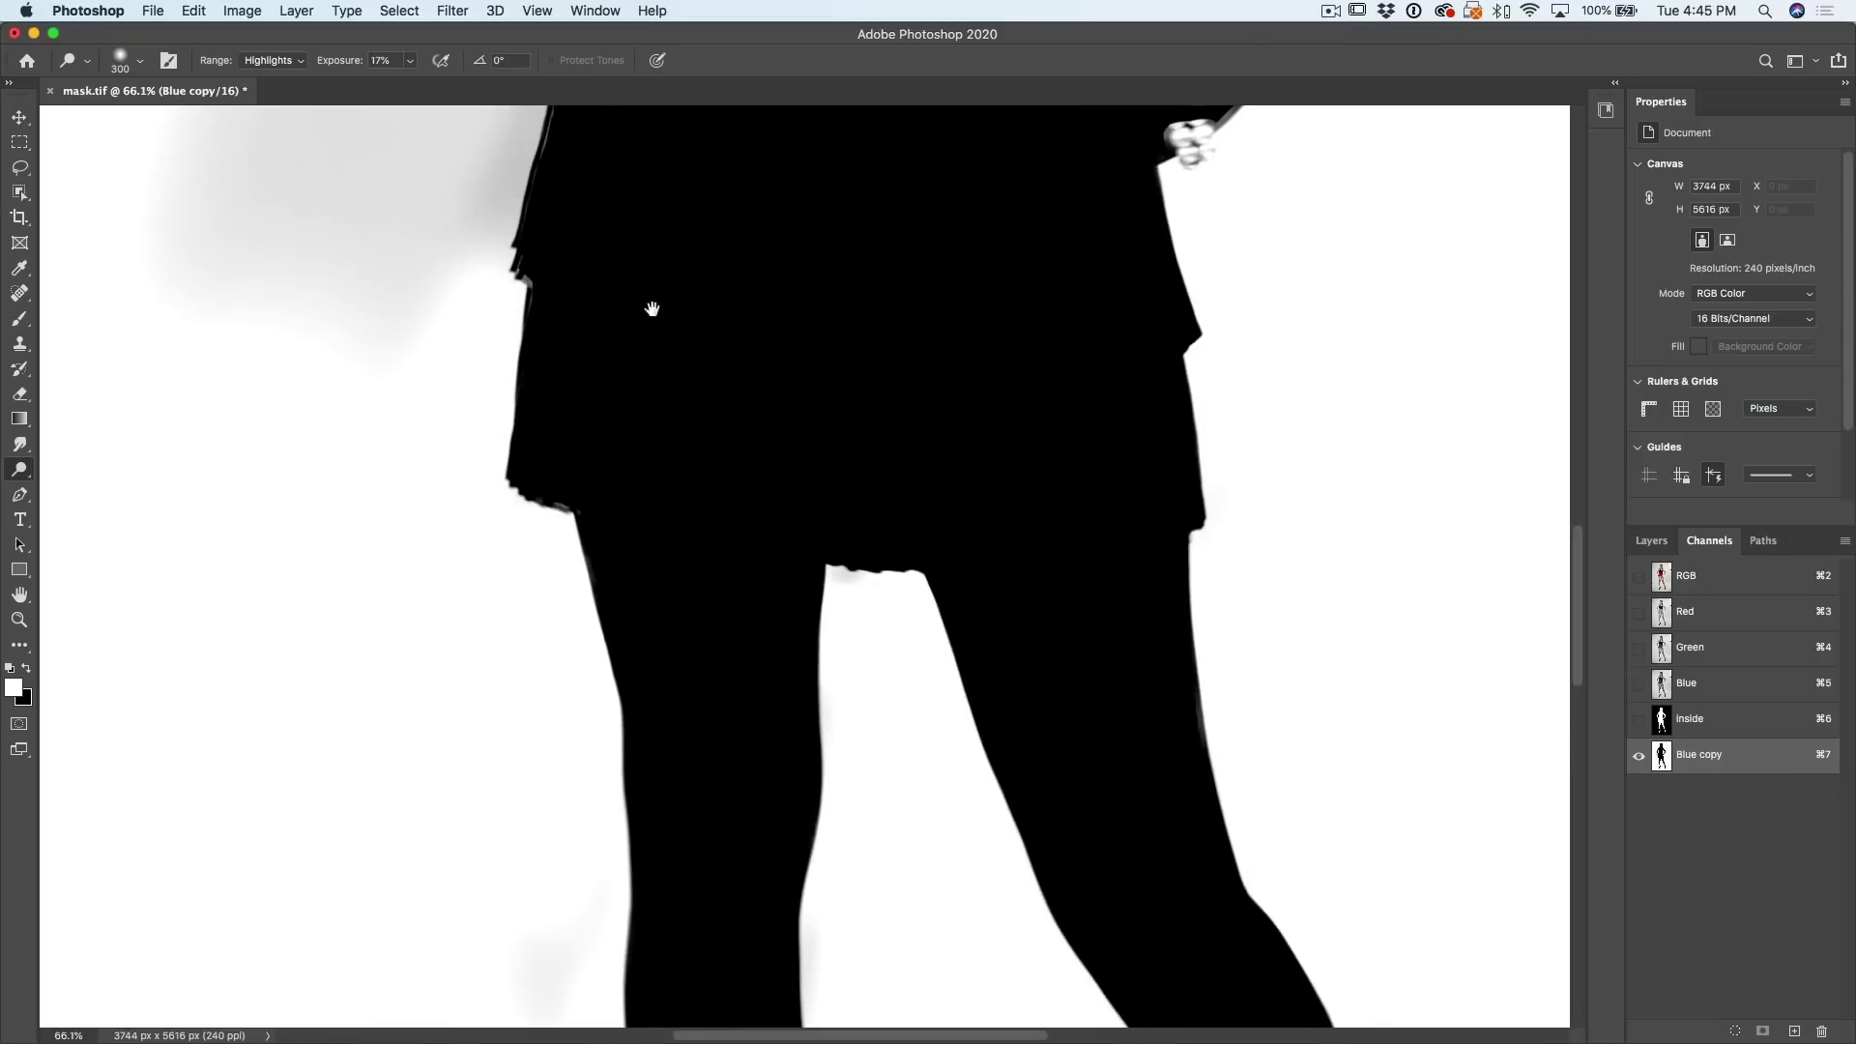
Step: Brighten the remaining grey haze beside the torso, inside the arm gap and left of the shoulder
left_click_drag(663, 311, 552, 776)
mouse_move(472, 408)
left_mouse_down()
mouse_move(414, 157)
mouse_move(331, 133)
mouse_move(299, 270)
mouse_move(266, 638)
left_mouse_up()
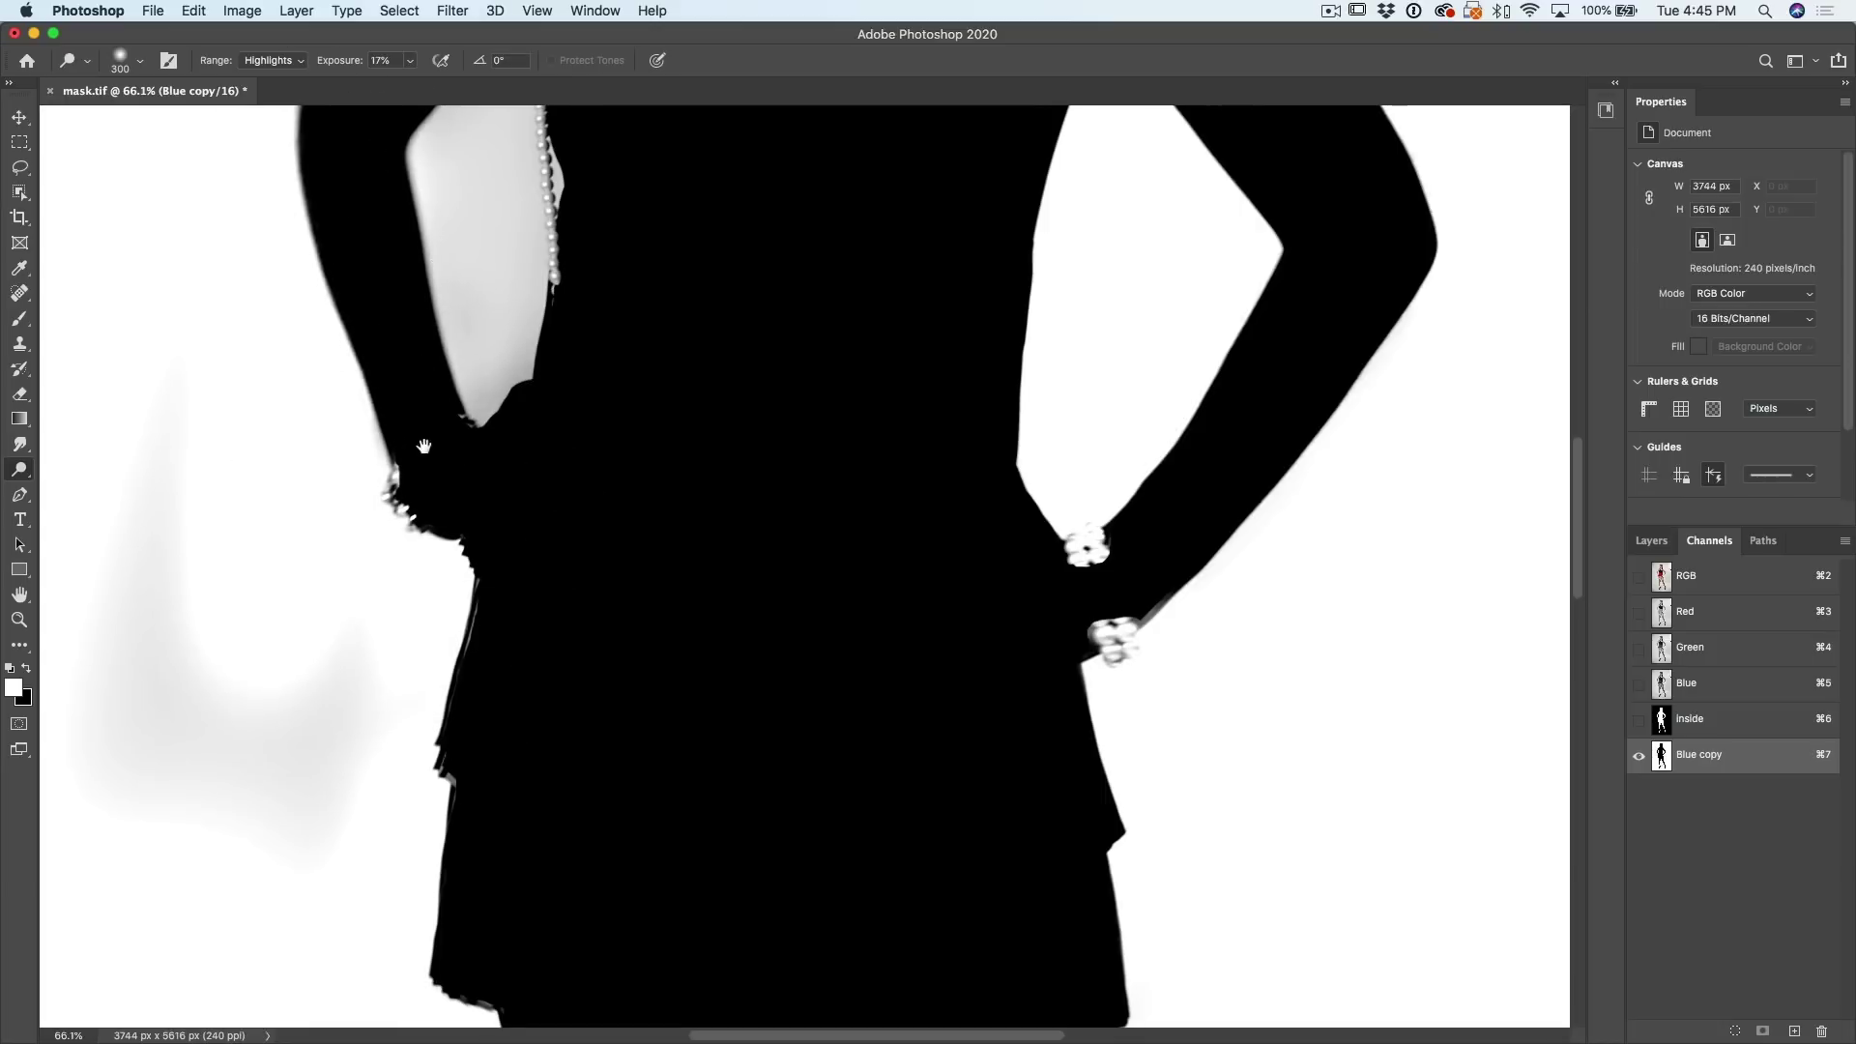
mouse_move(475, 340)
left_mouse_down()
mouse_move(522, 684)
mouse_move(559, 448)
mouse_move(551, 705)
mouse_move(599, 643)
mouse_move(452, 796)
mouse_move(393, 657)
mouse_move(377, 431)
mouse_move(465, 227)
mouse_move(339, 531)
mouse_move(266, 533)
left_mouse_up()
mouse_move(187, 621)
left_mouse_down()
mouse_move(402, 418)
mouse_move(324, 305)
left_mouse_up()
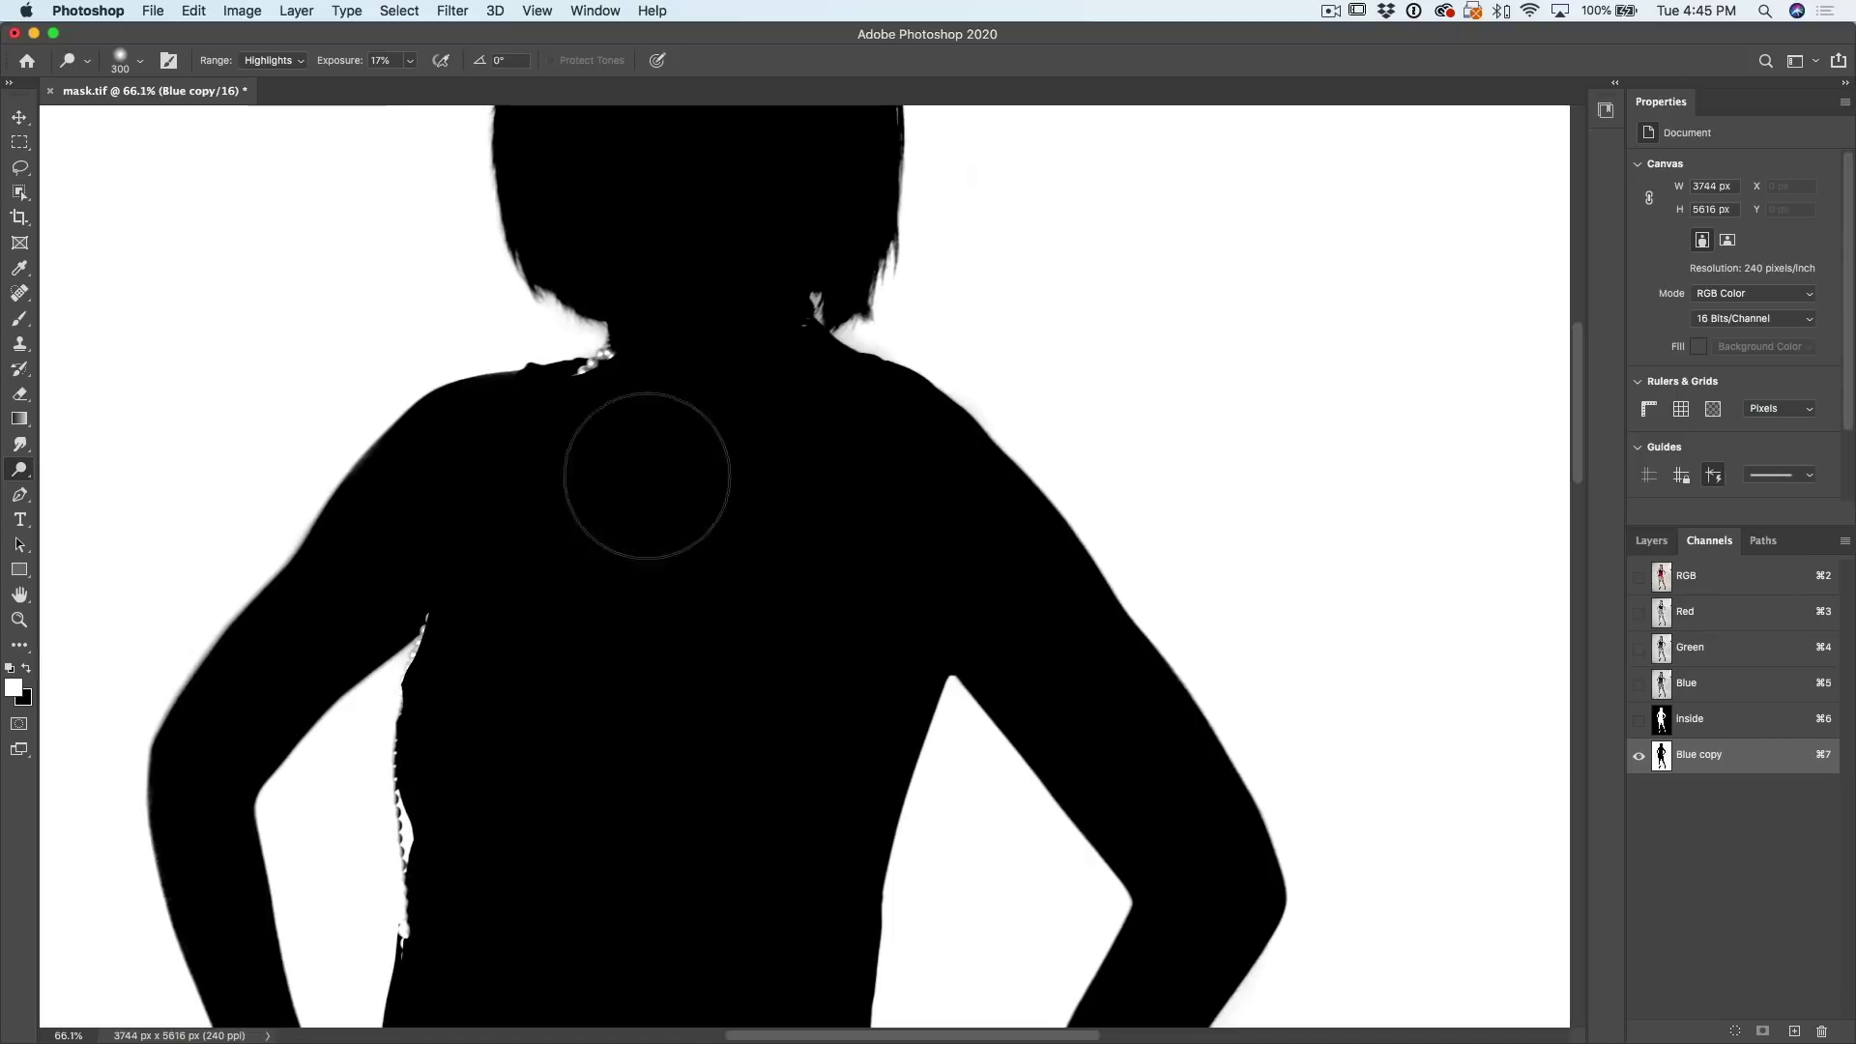
key("super+0")
key("l")
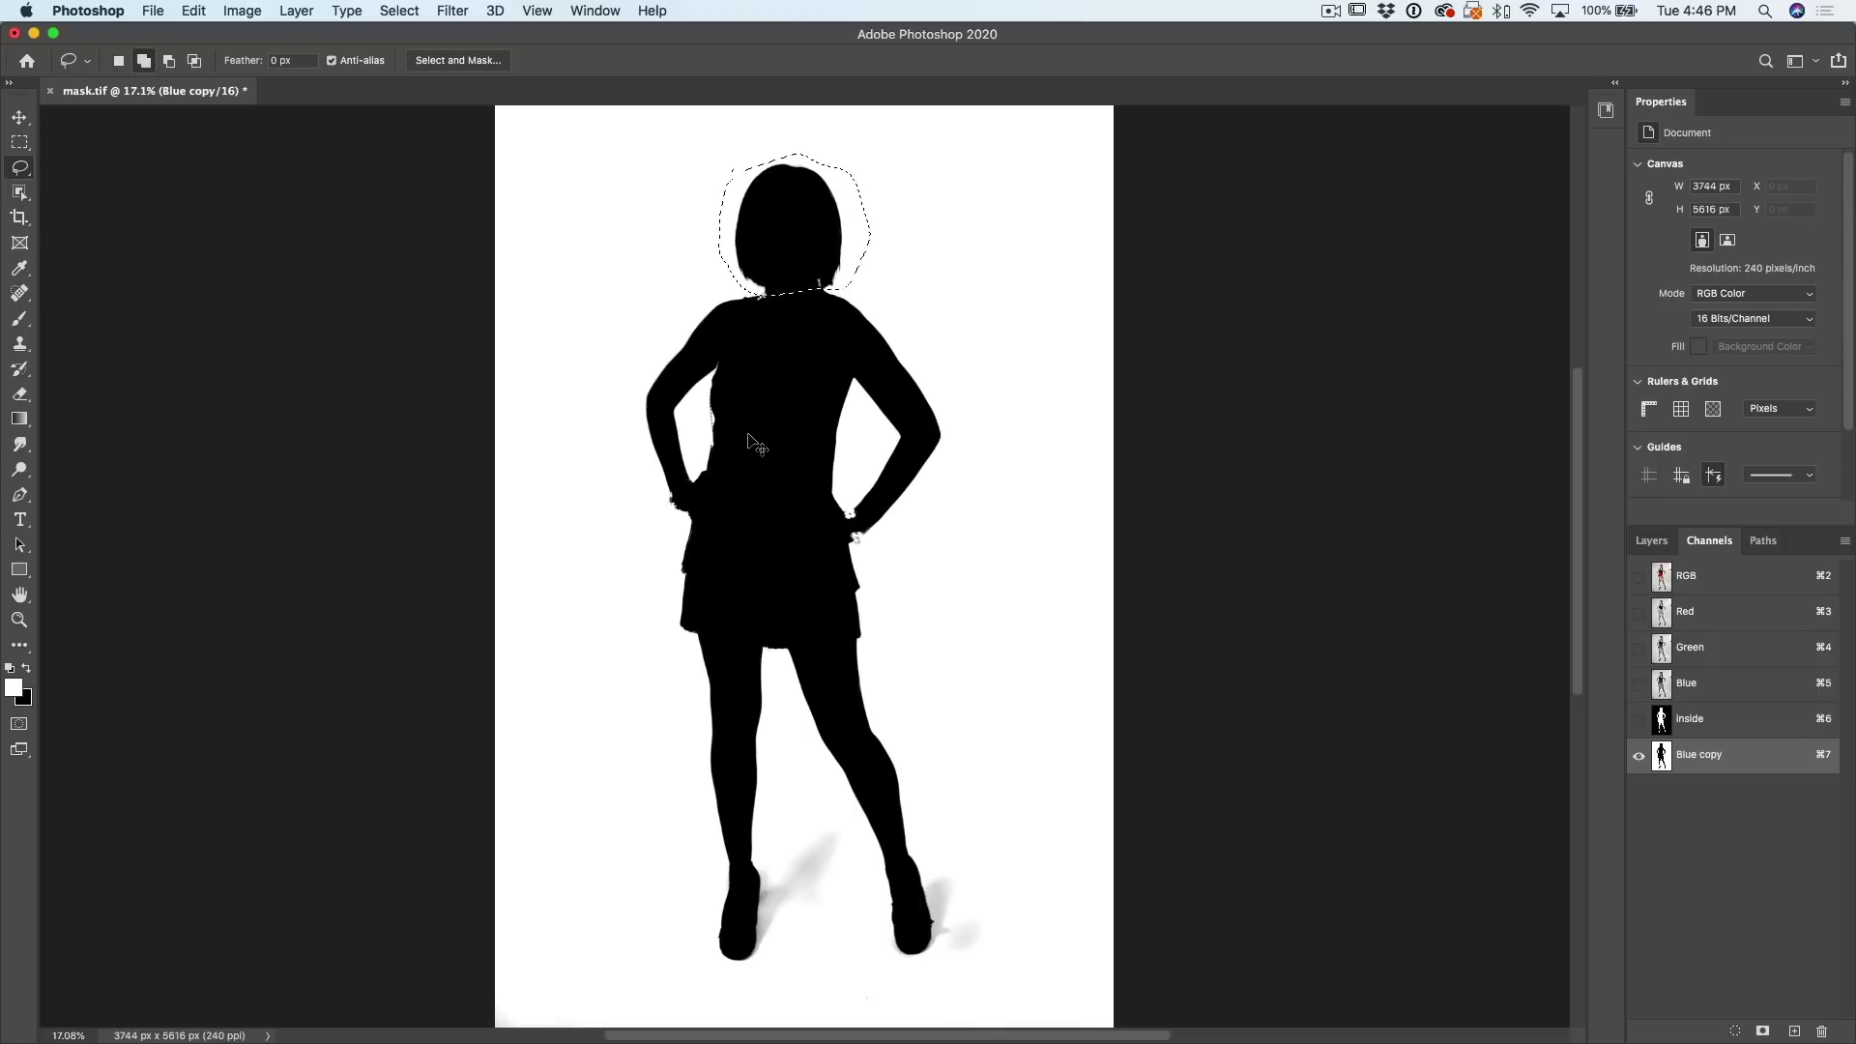
Step: Invert the head selection and apply Levels with the white input point lowered to about 241
key("shift+super+i")
key("super+l")
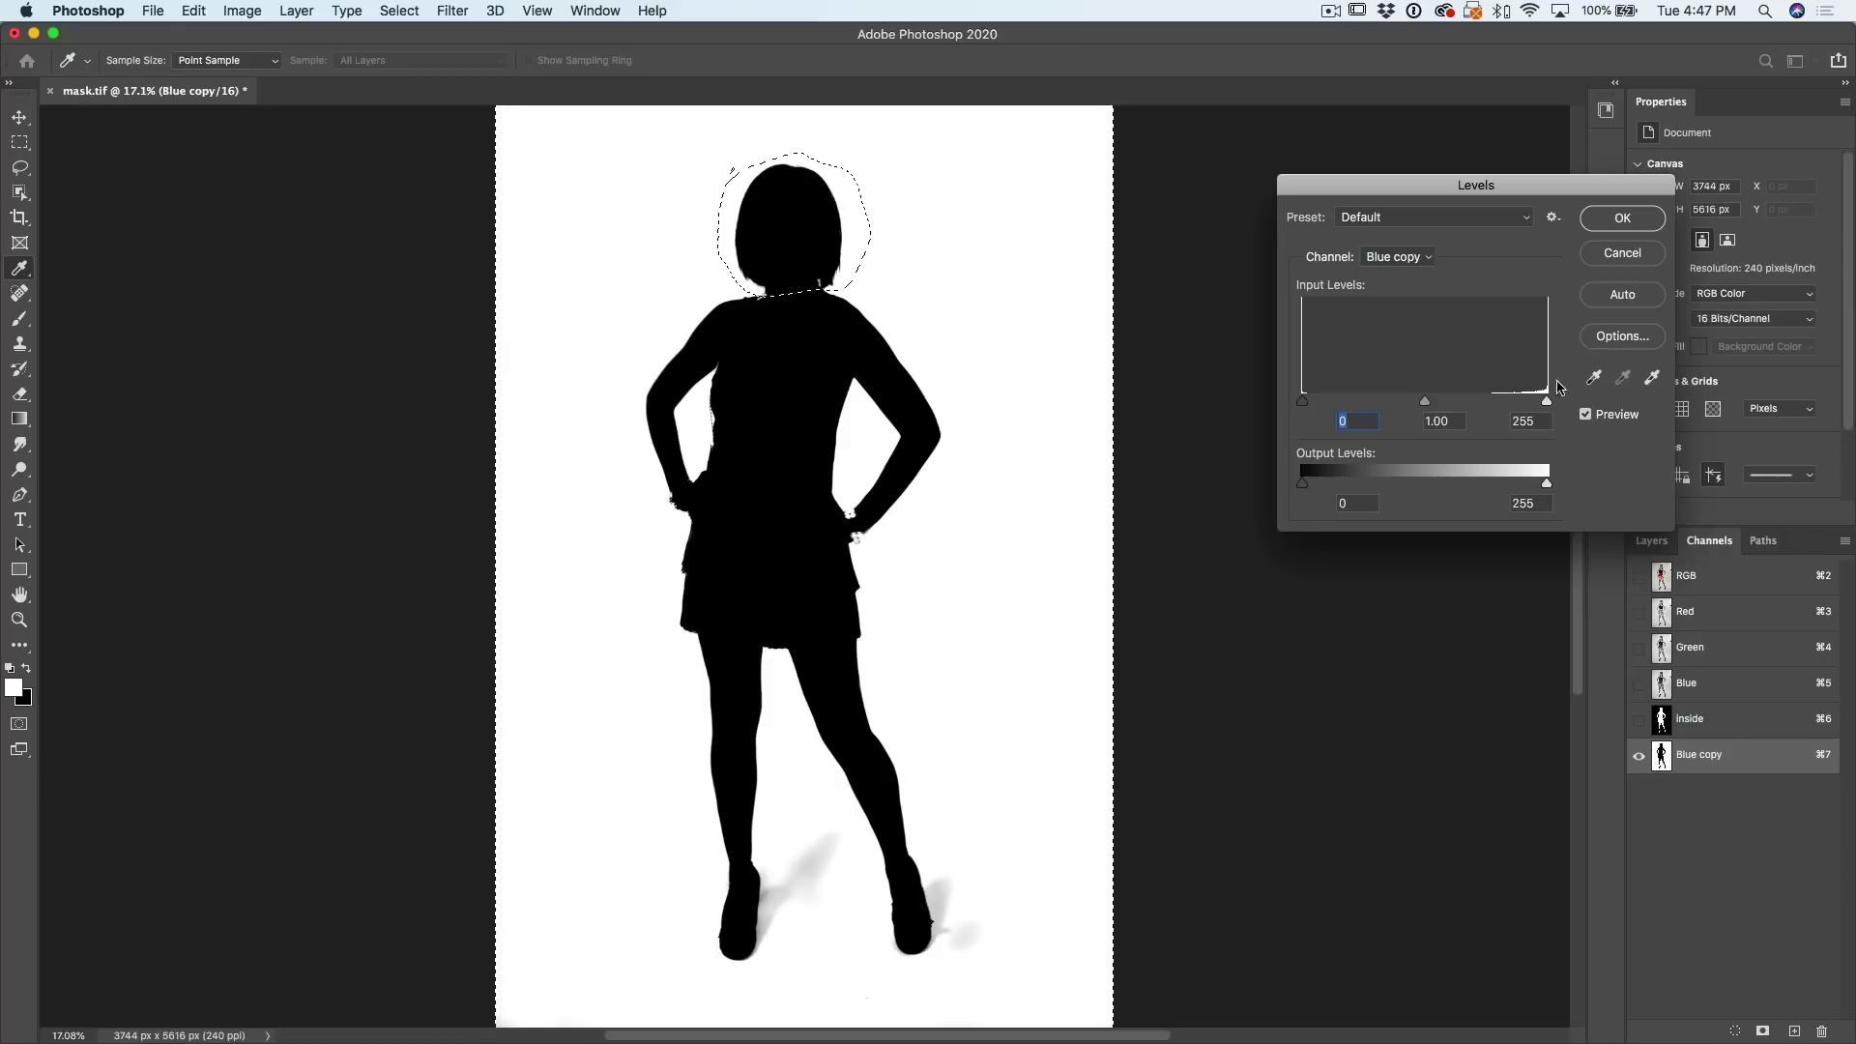
left_click_drag(1549, 406, 1506, 421)
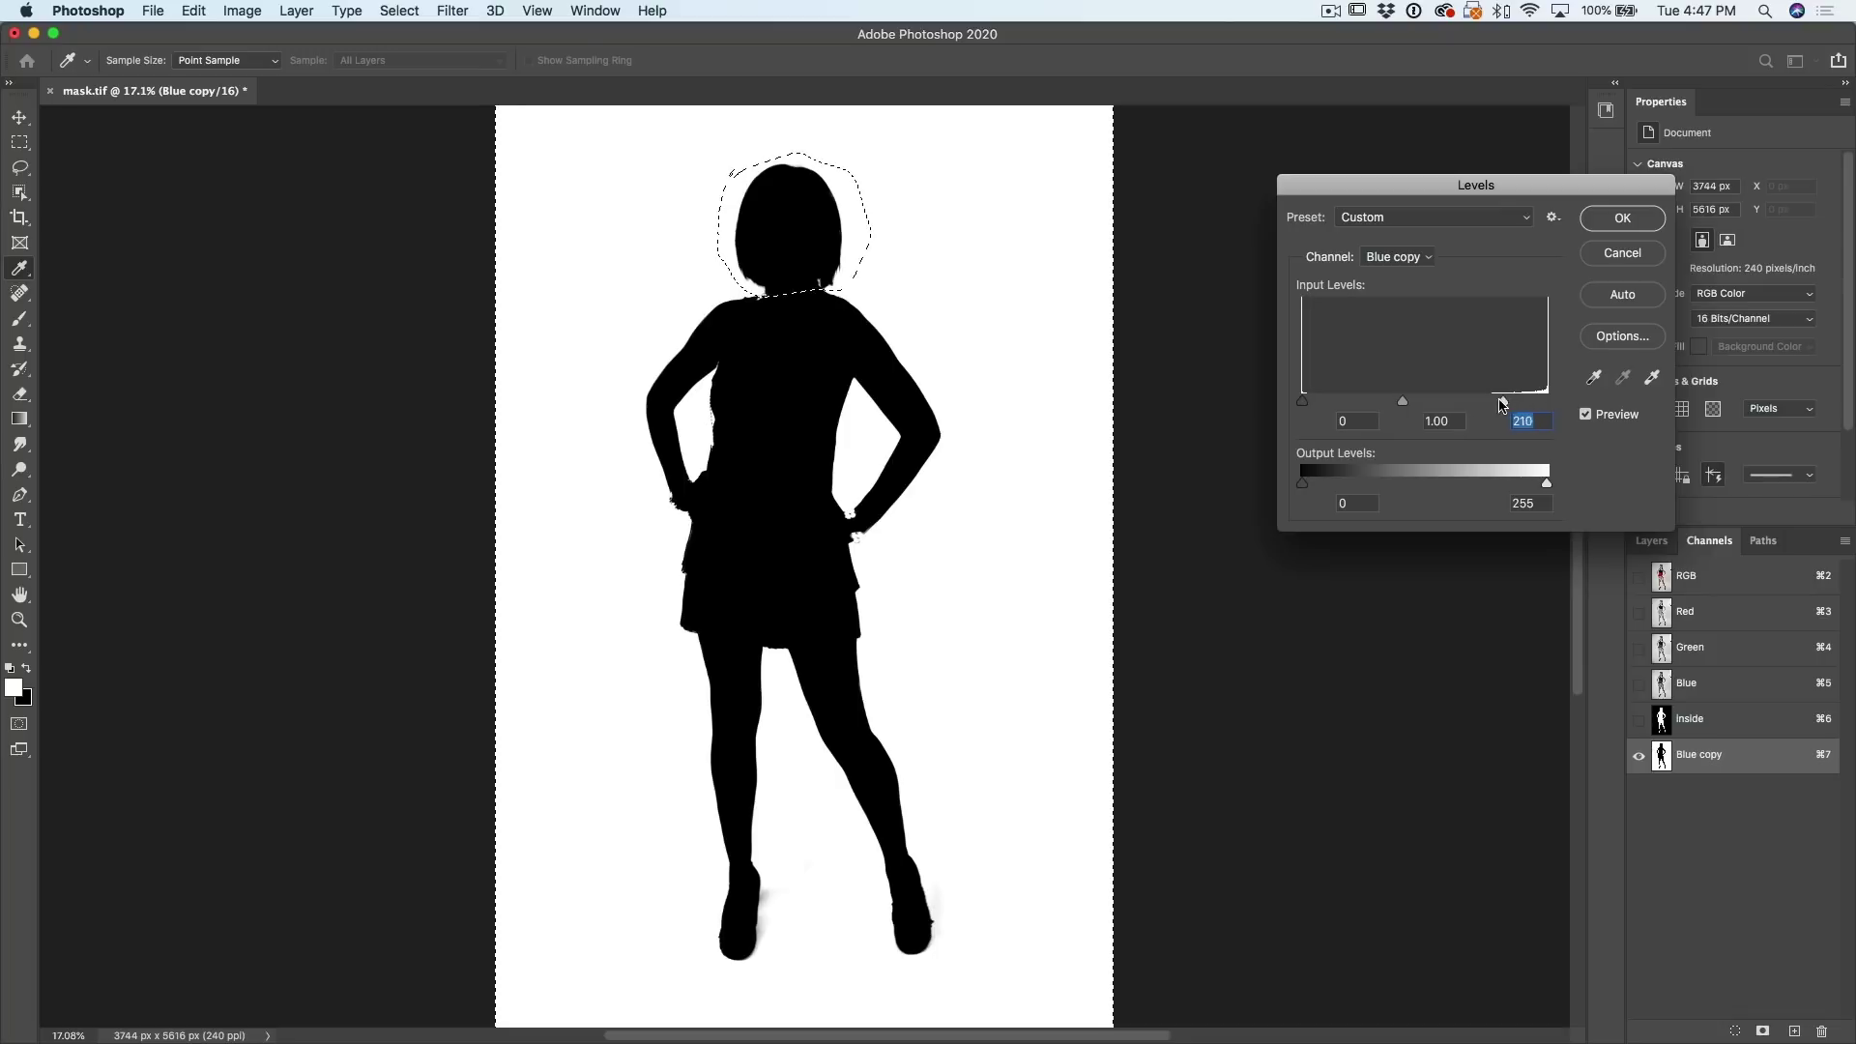
left_click_drag(1540, 391, 1532, 398)
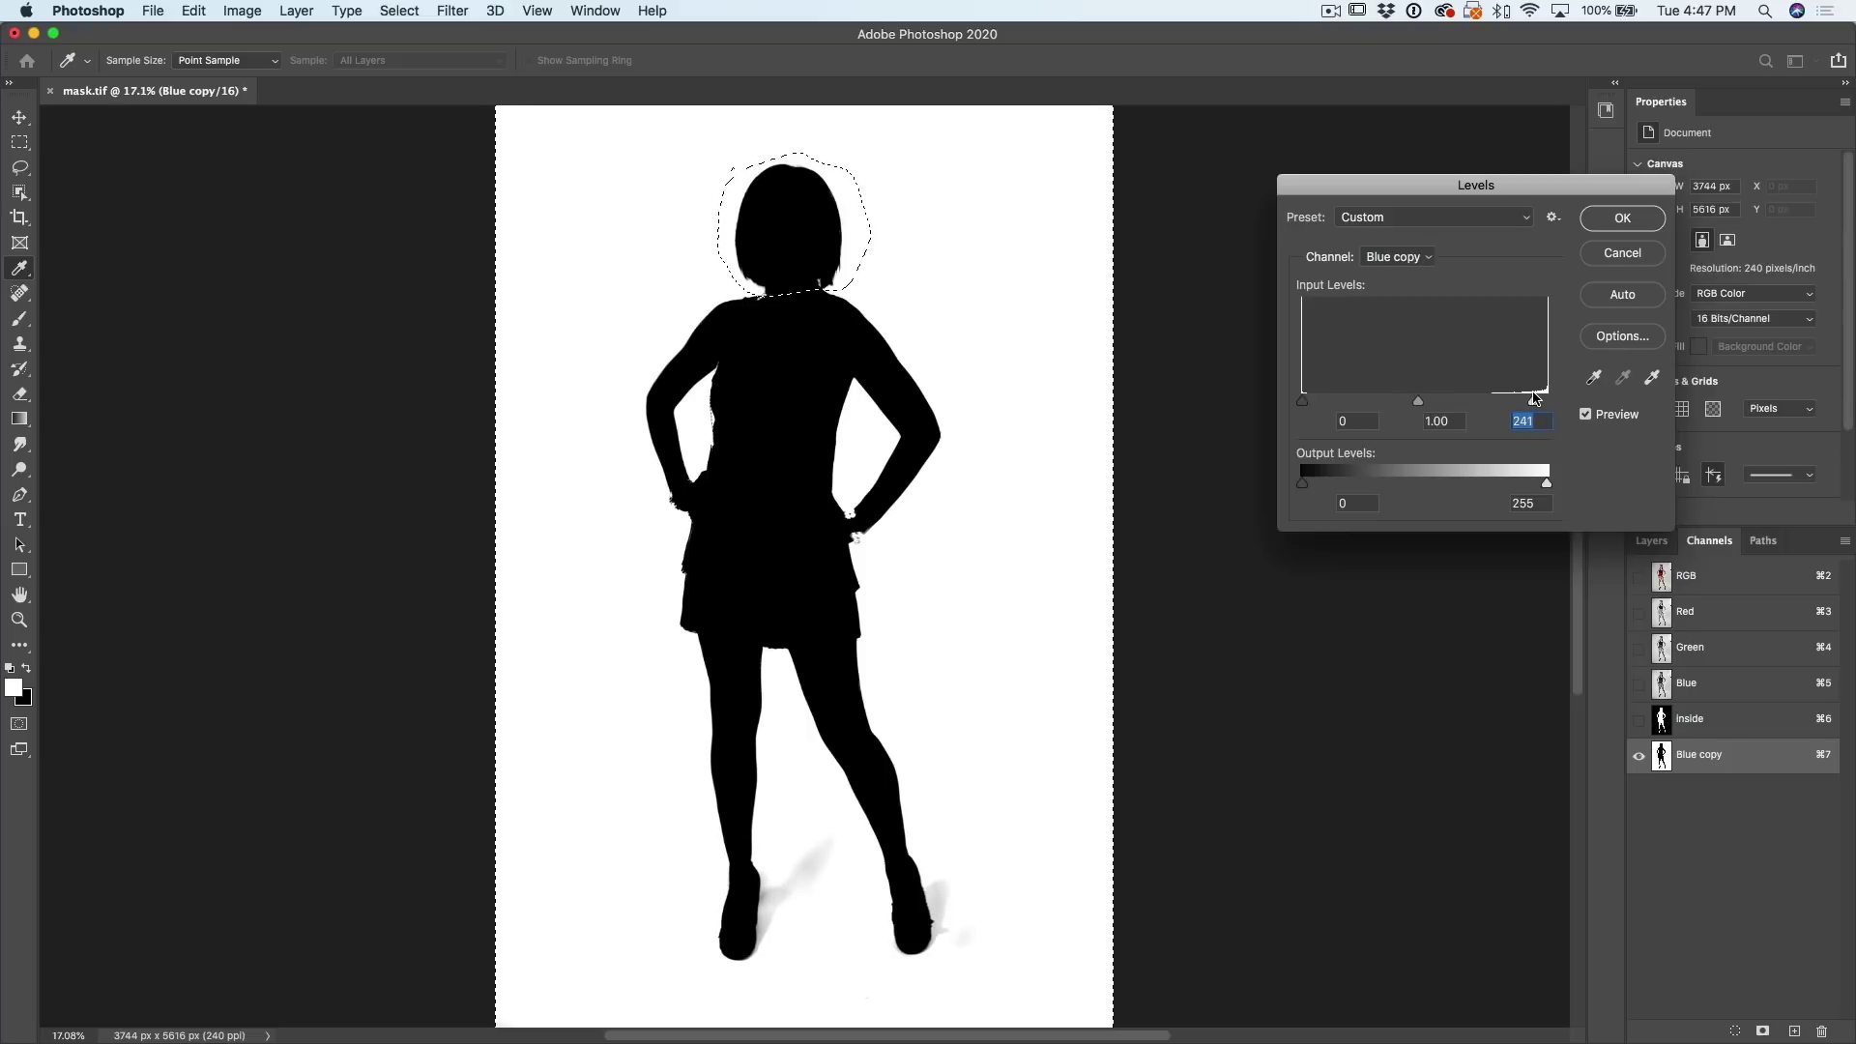
left_click(1656, 217)
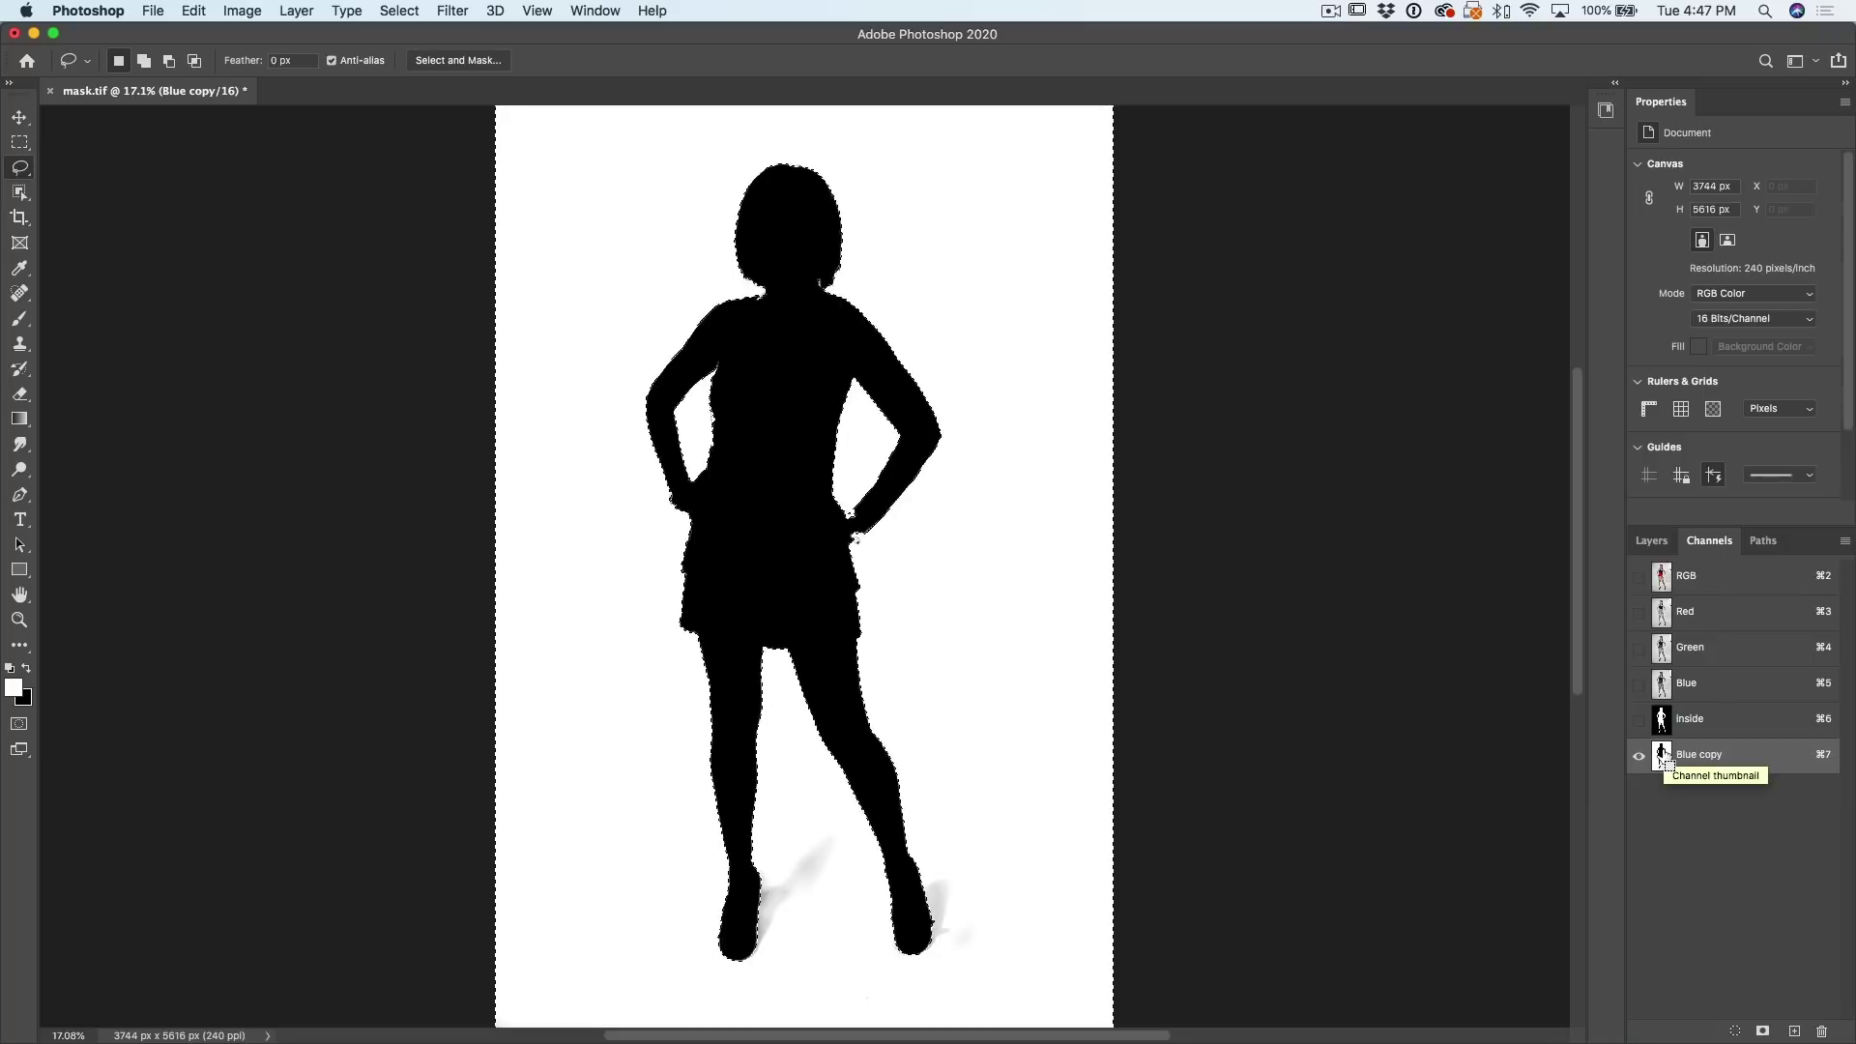
Step: Return to the RGB composite and add a layer mask to Layer 0 from the silhouette selection
left_click(1651, 541)
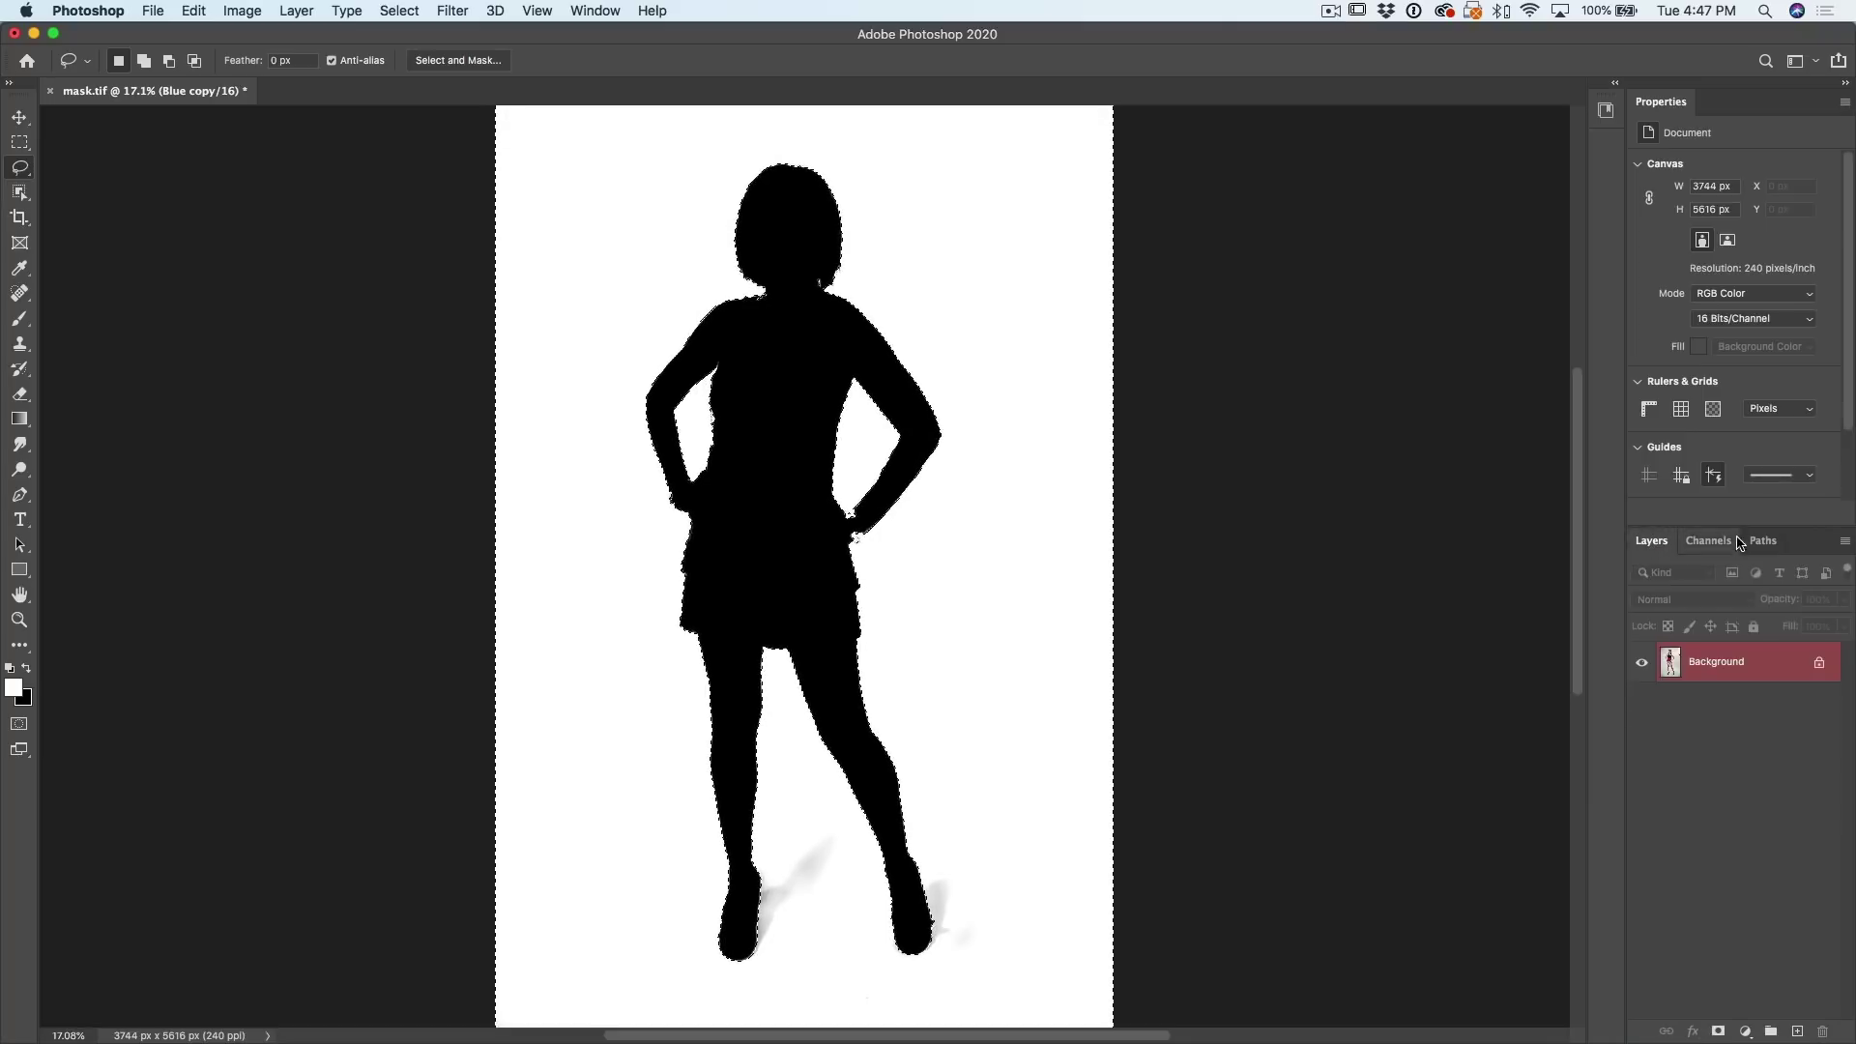
left_click(1708, 540)
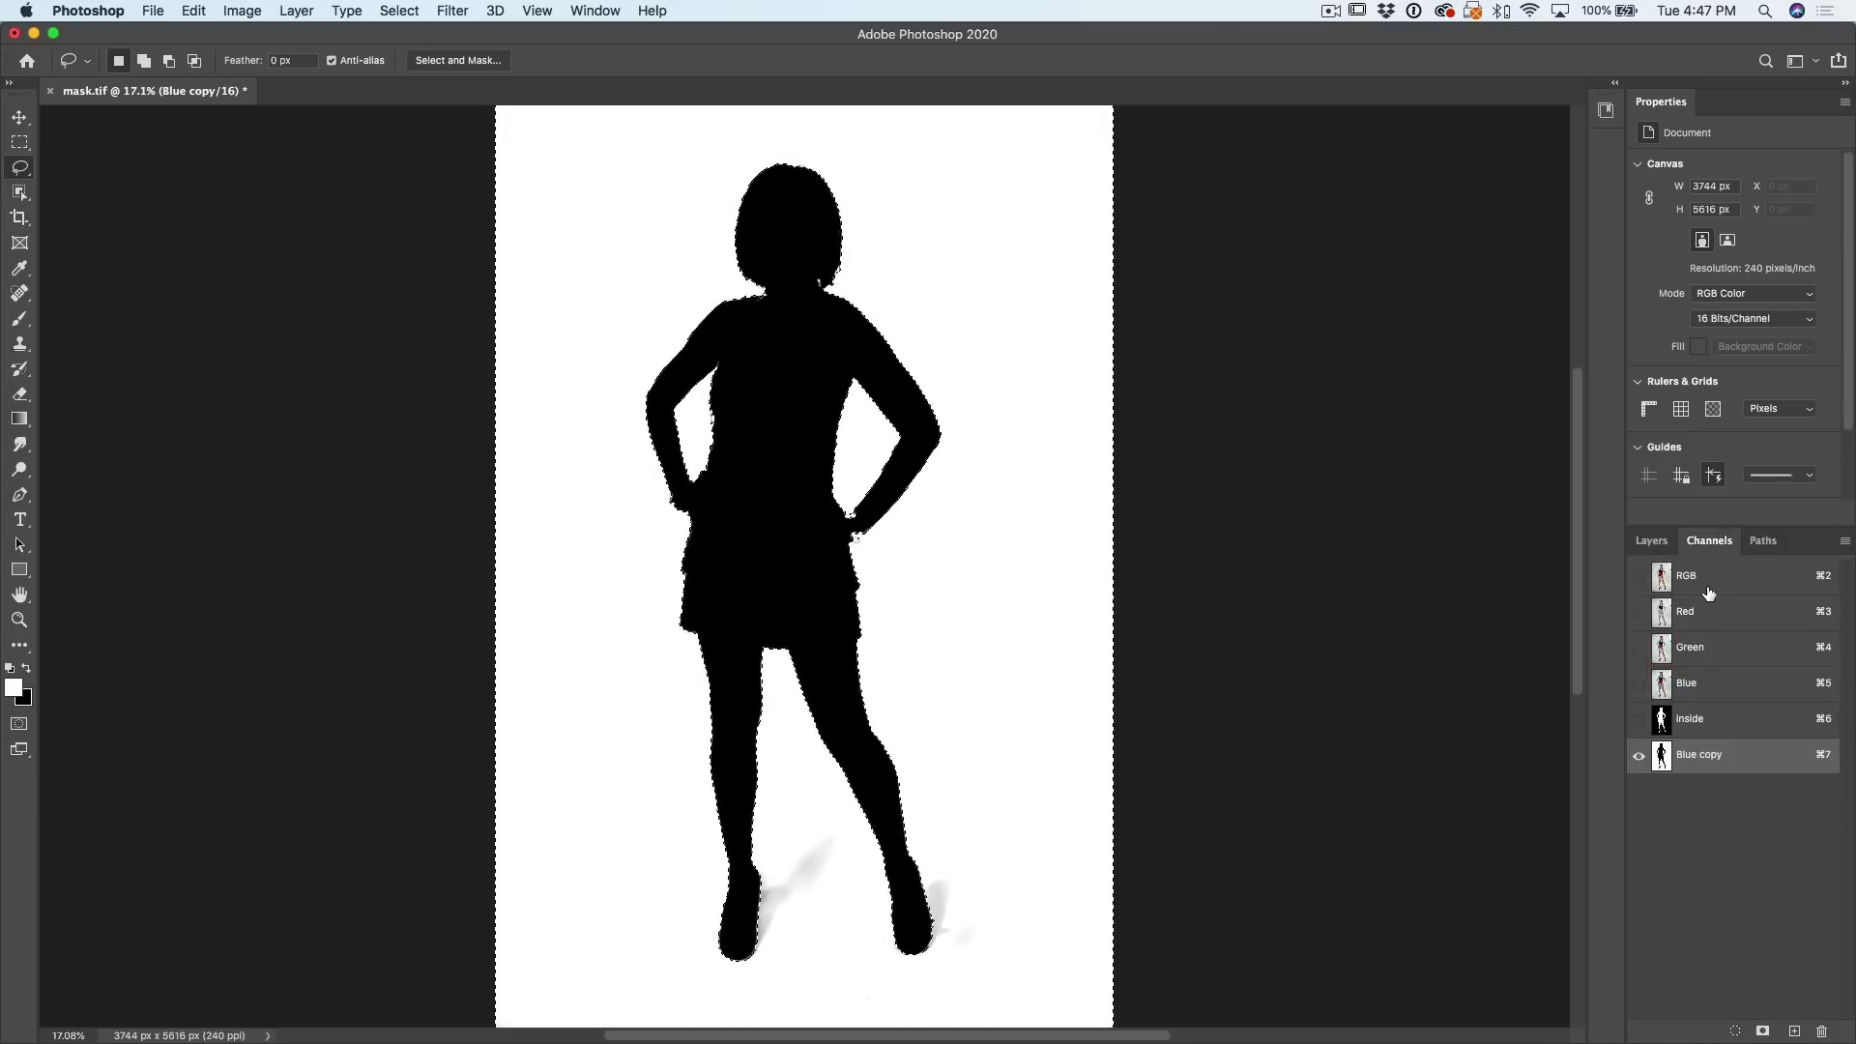
left_click(1702, 578)
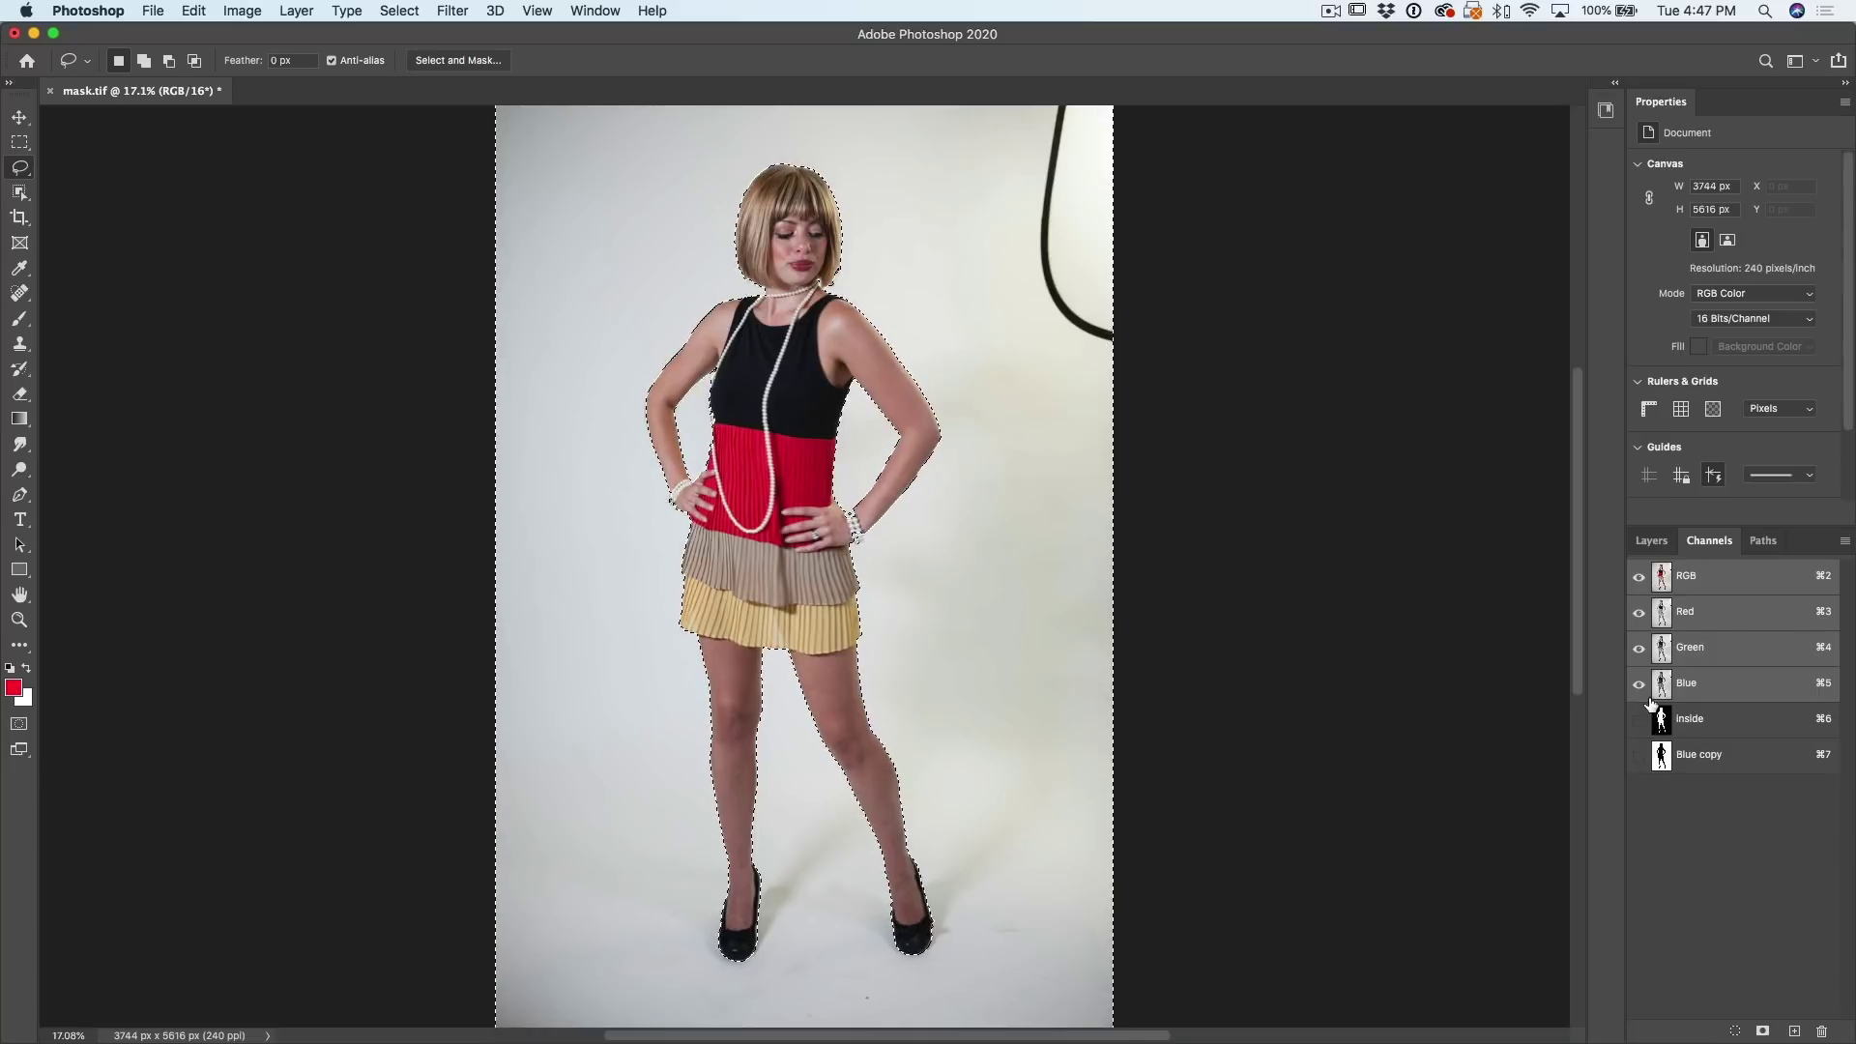
left_click(1651, 541)
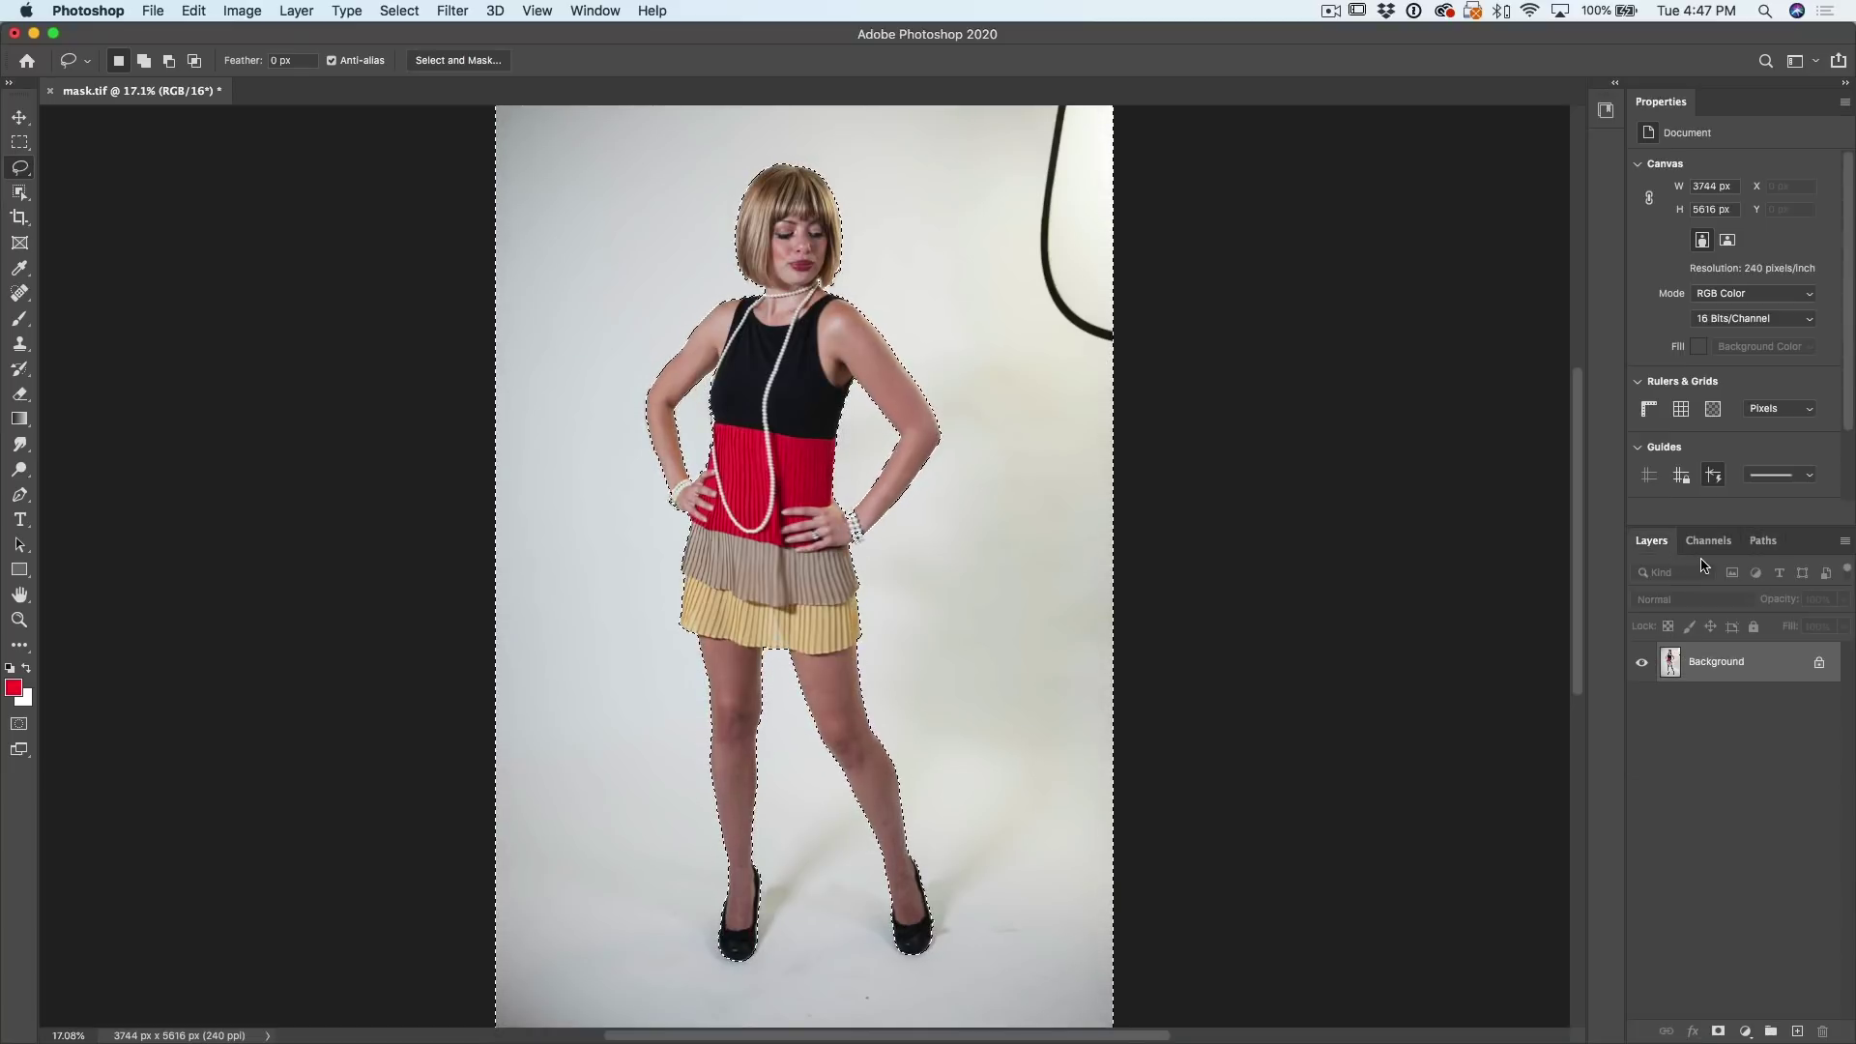
left_click(1720, 1032)
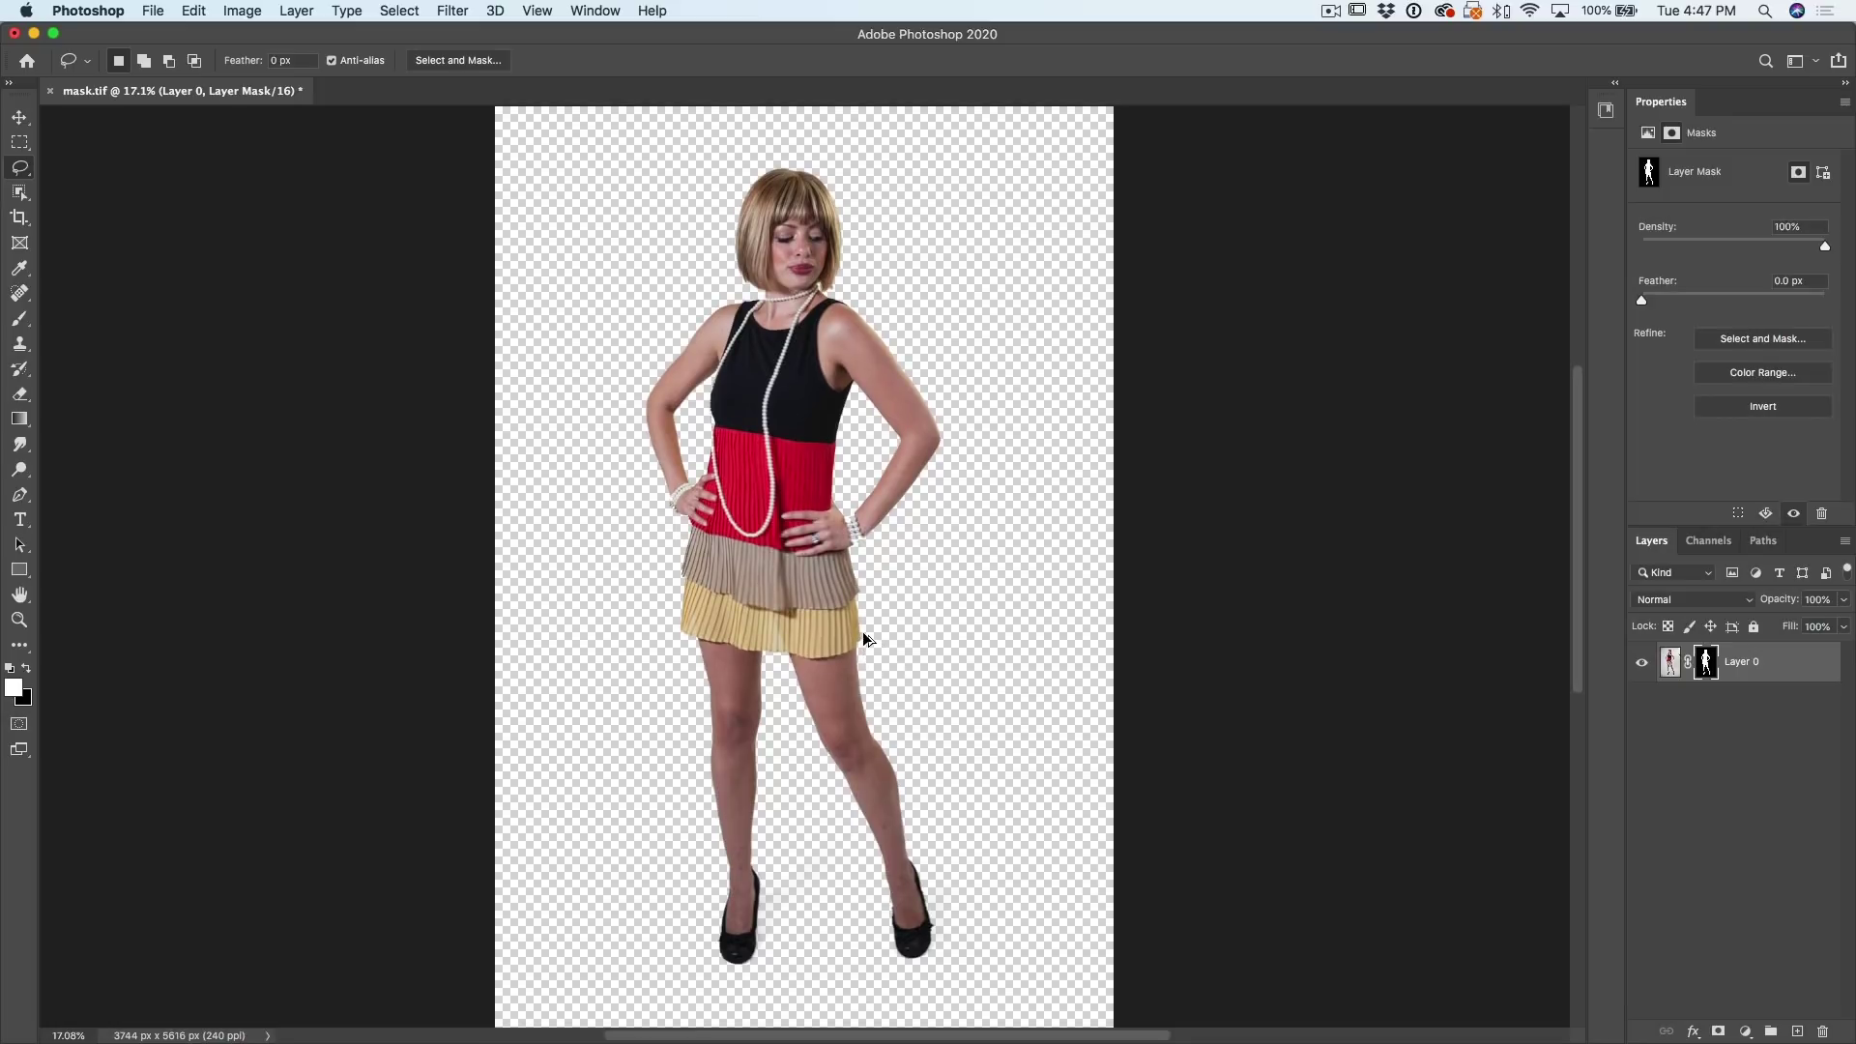
Step: Set the Brush tool to 36 px size and 95% hardness, then zoom in on the wrist
scroll(863, 638, "up", 5)
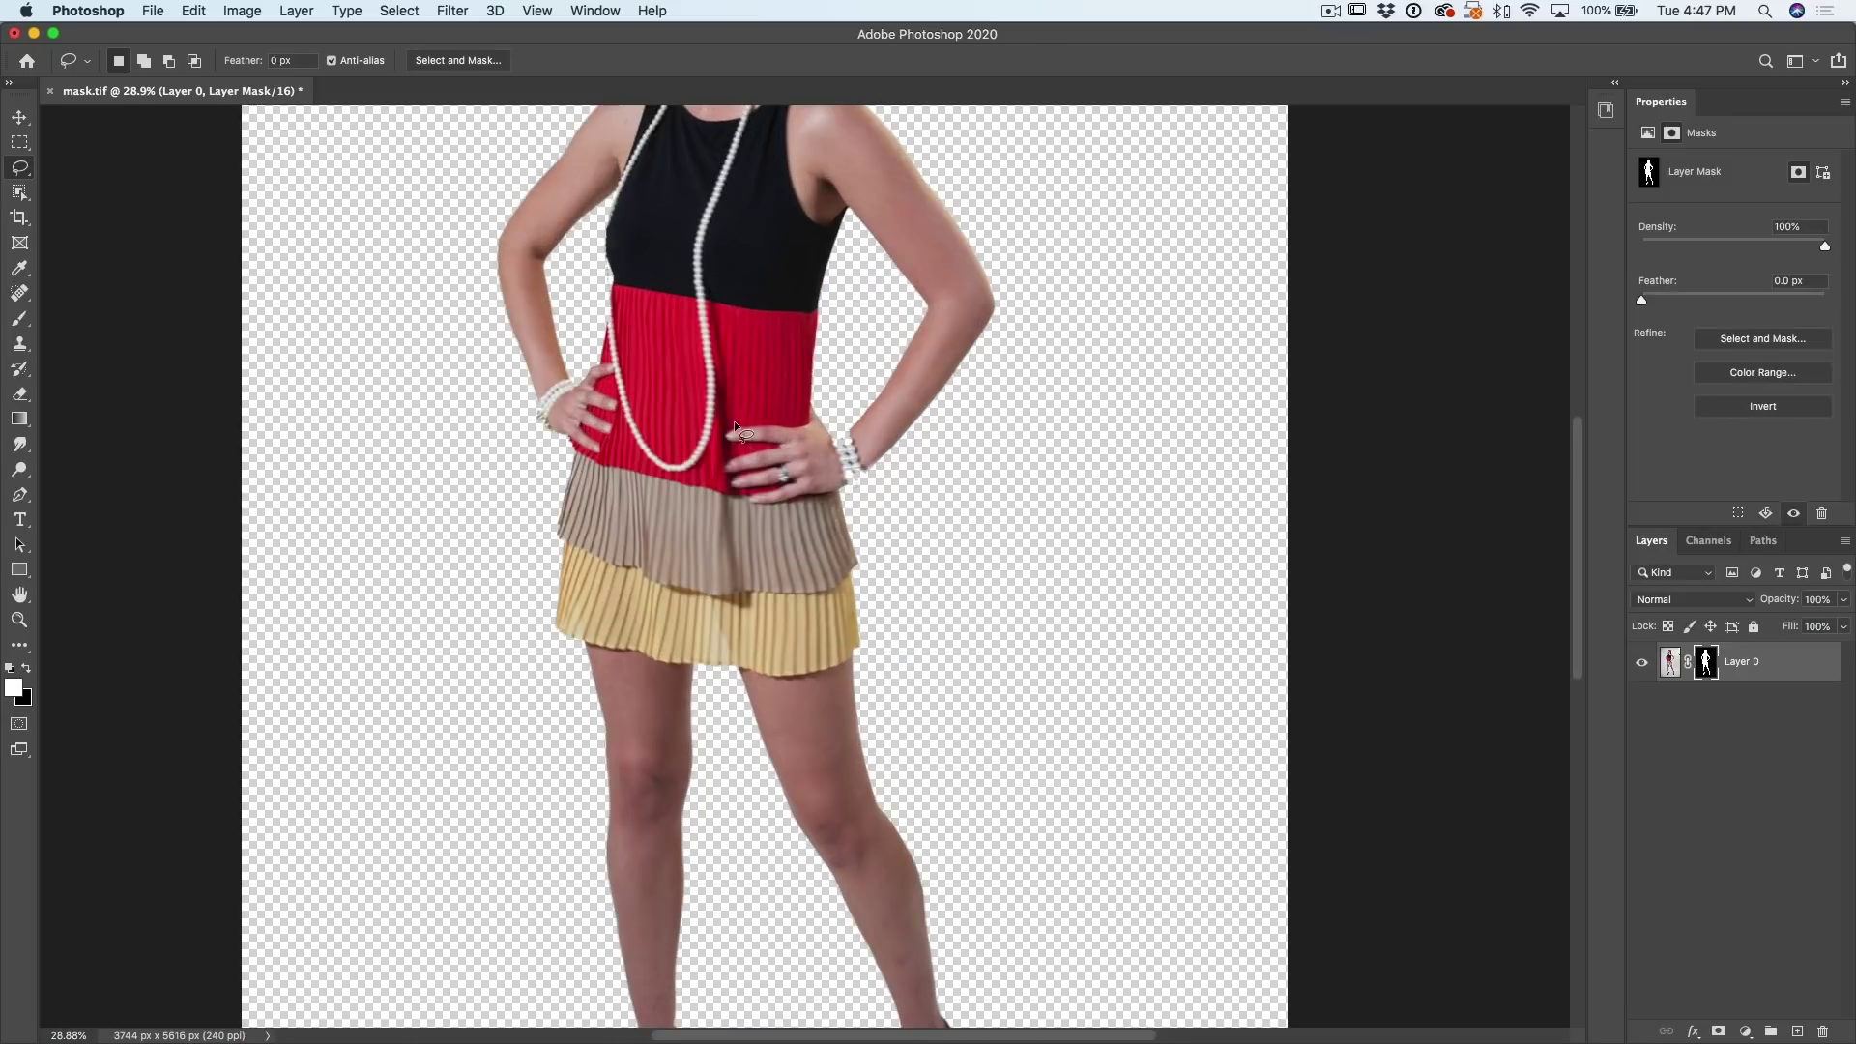
left_click_drag(667, 351, 677, 505)
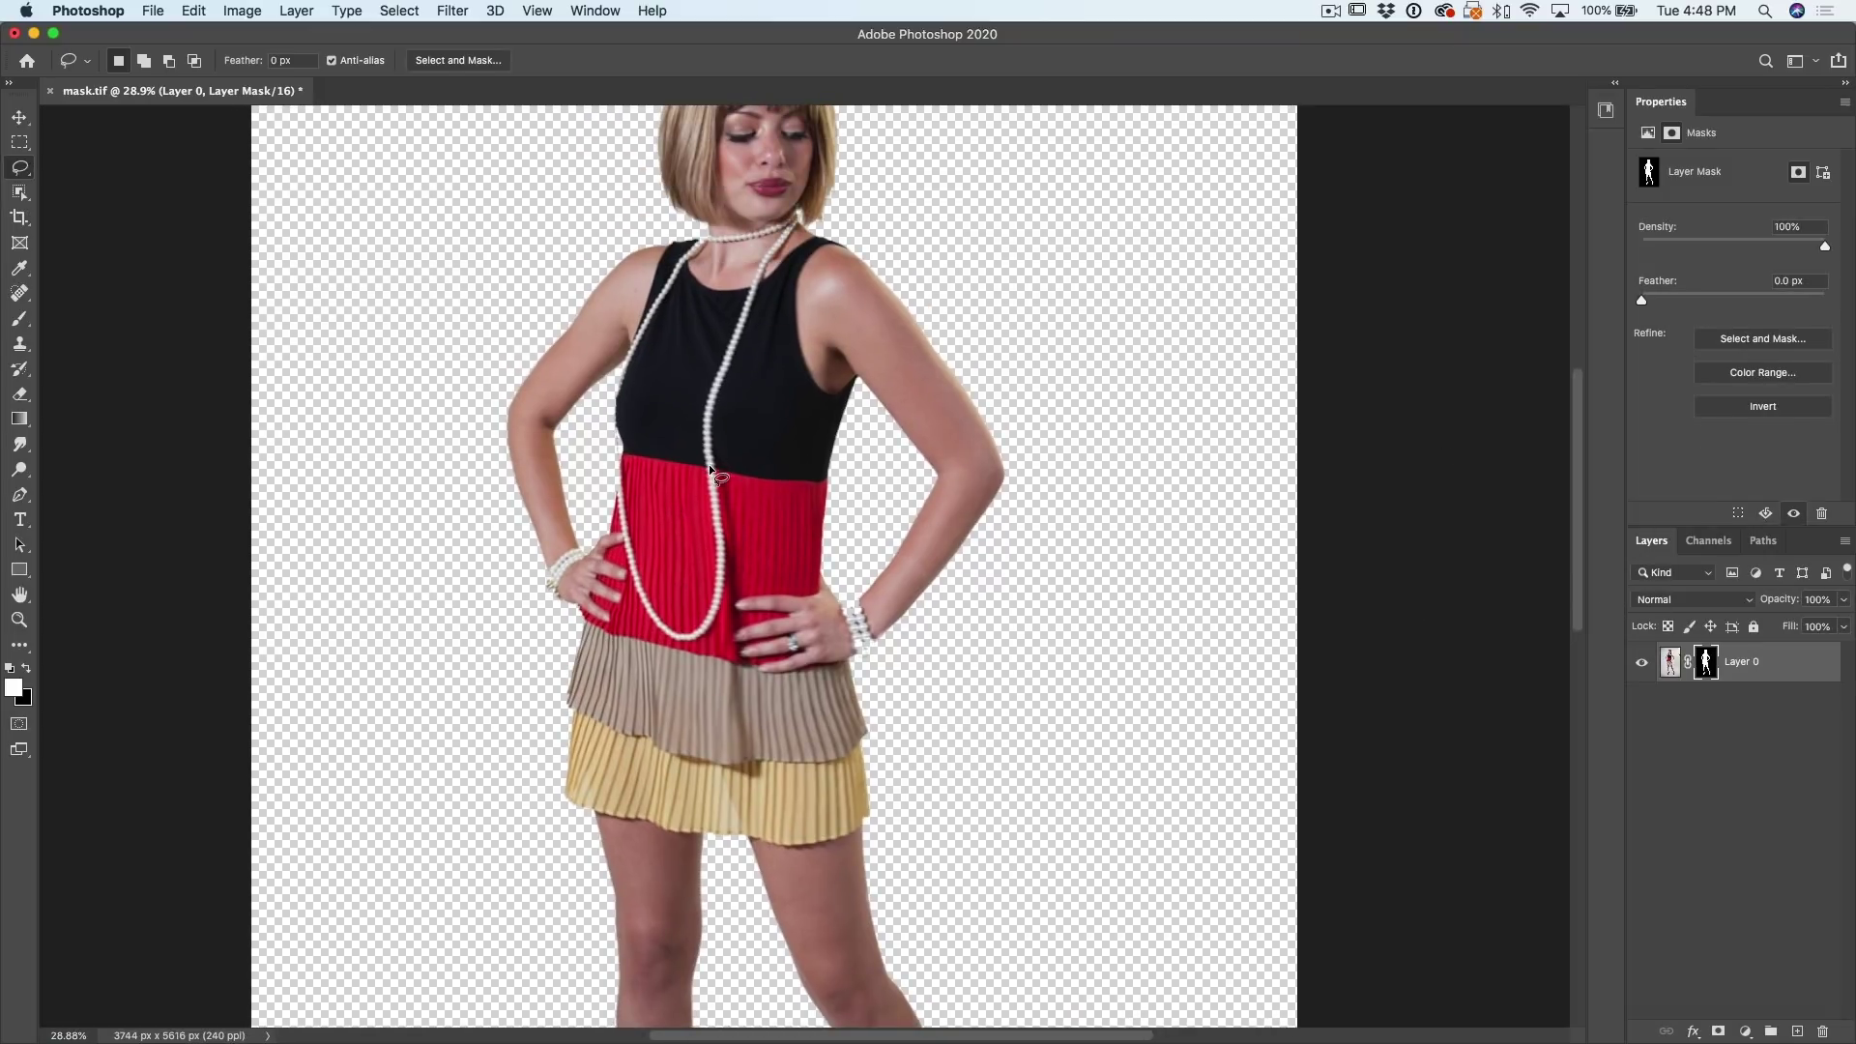
left_click(19, 318)
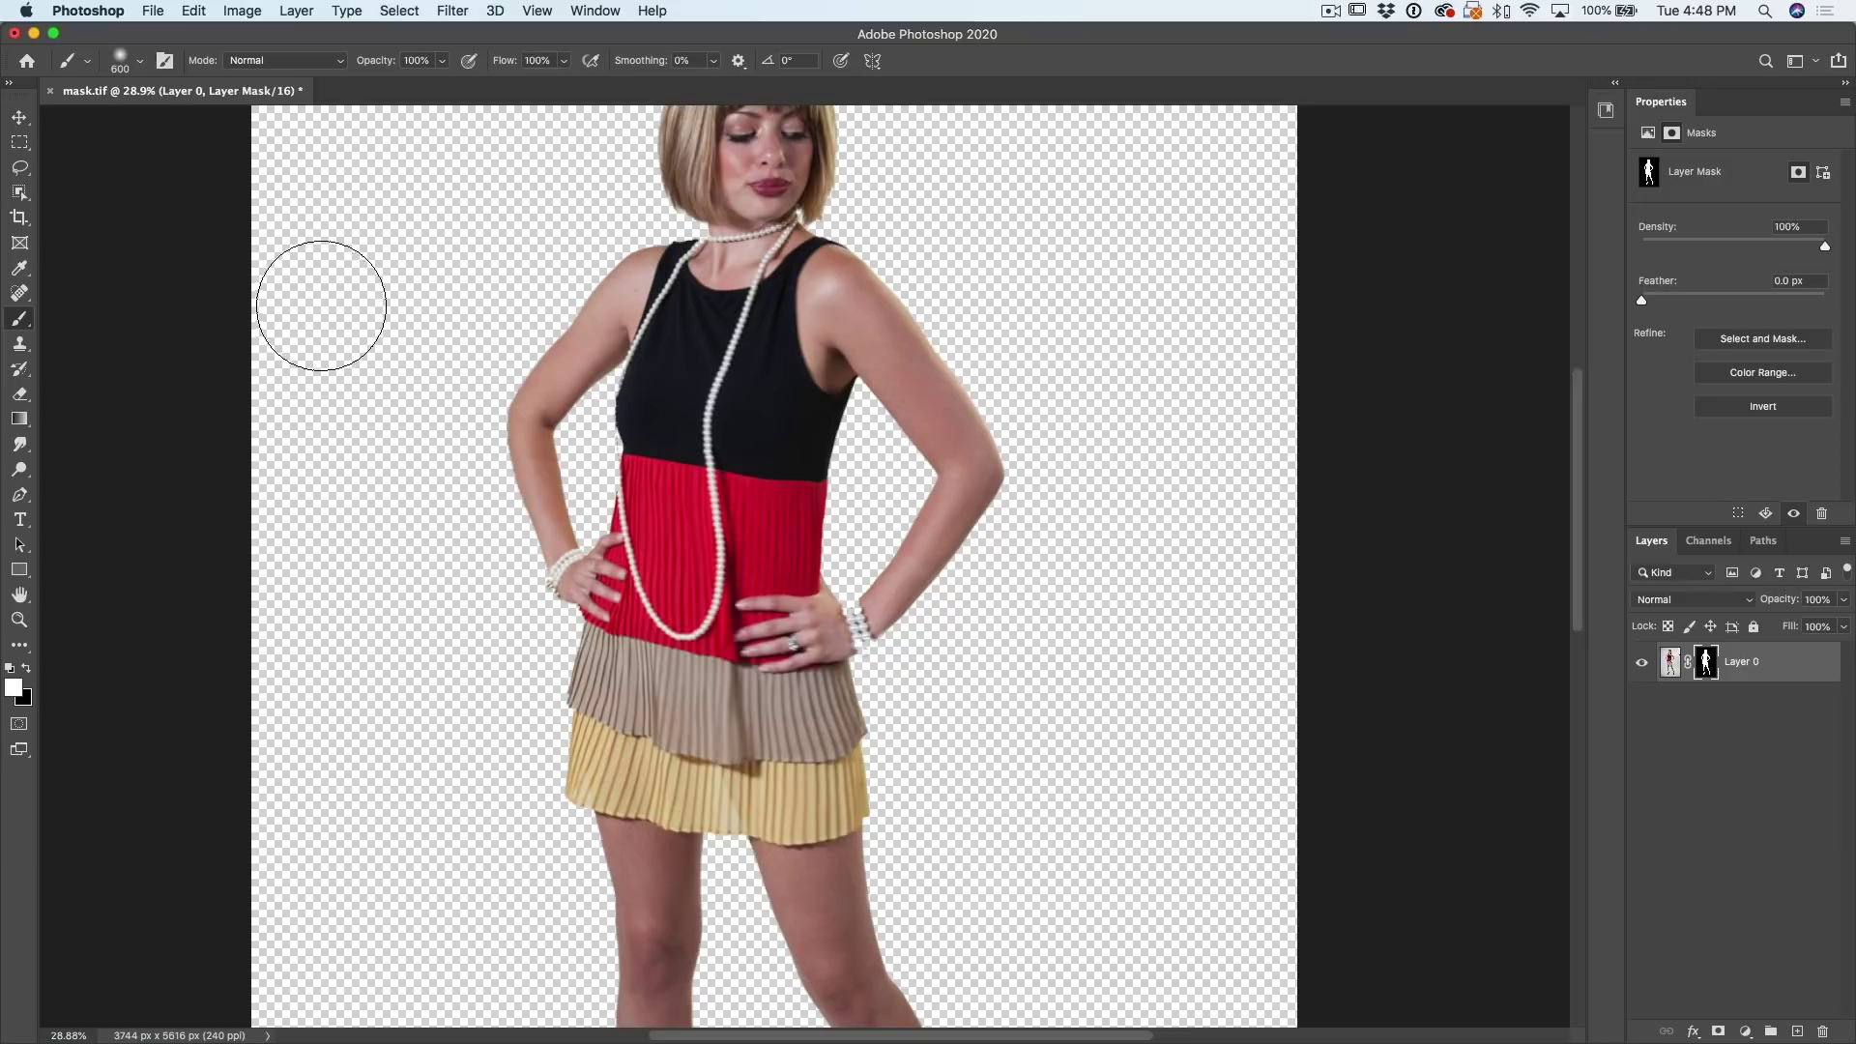
left_click(136, 66)
left_click_drag(113, 157, 238, 154)
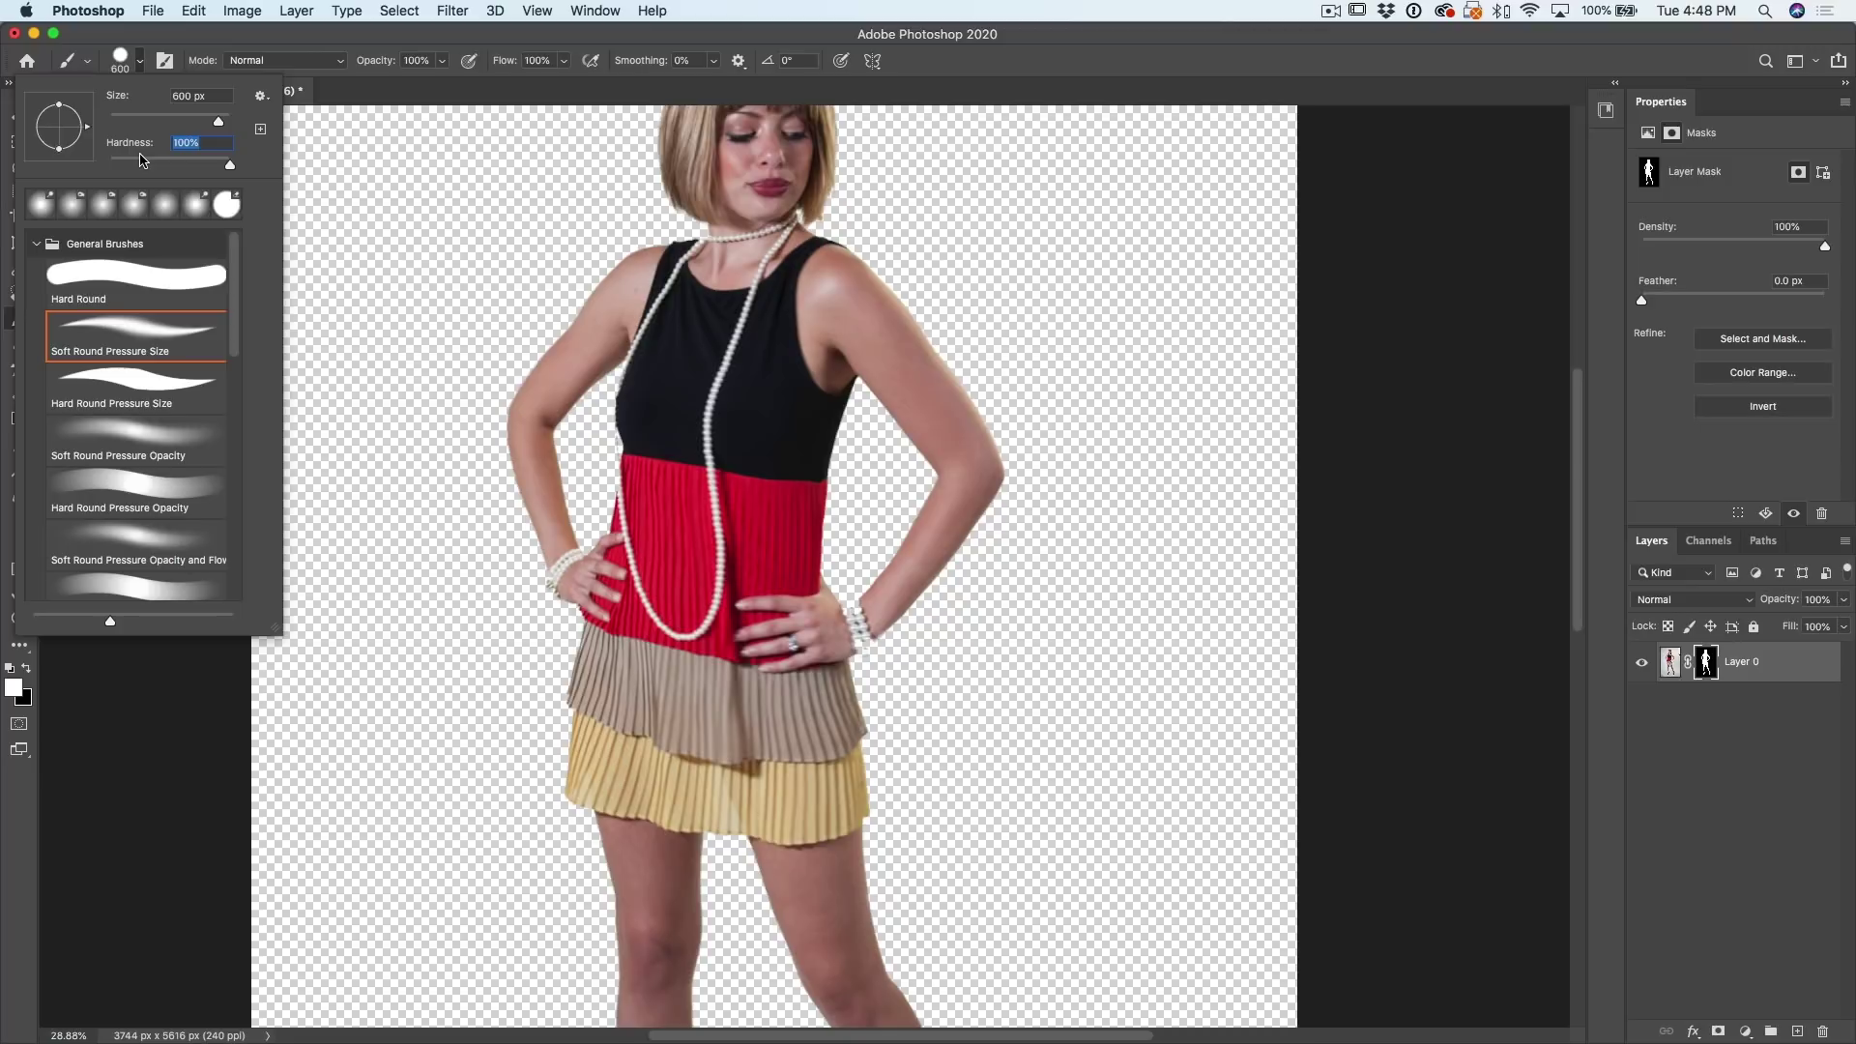
type("95")
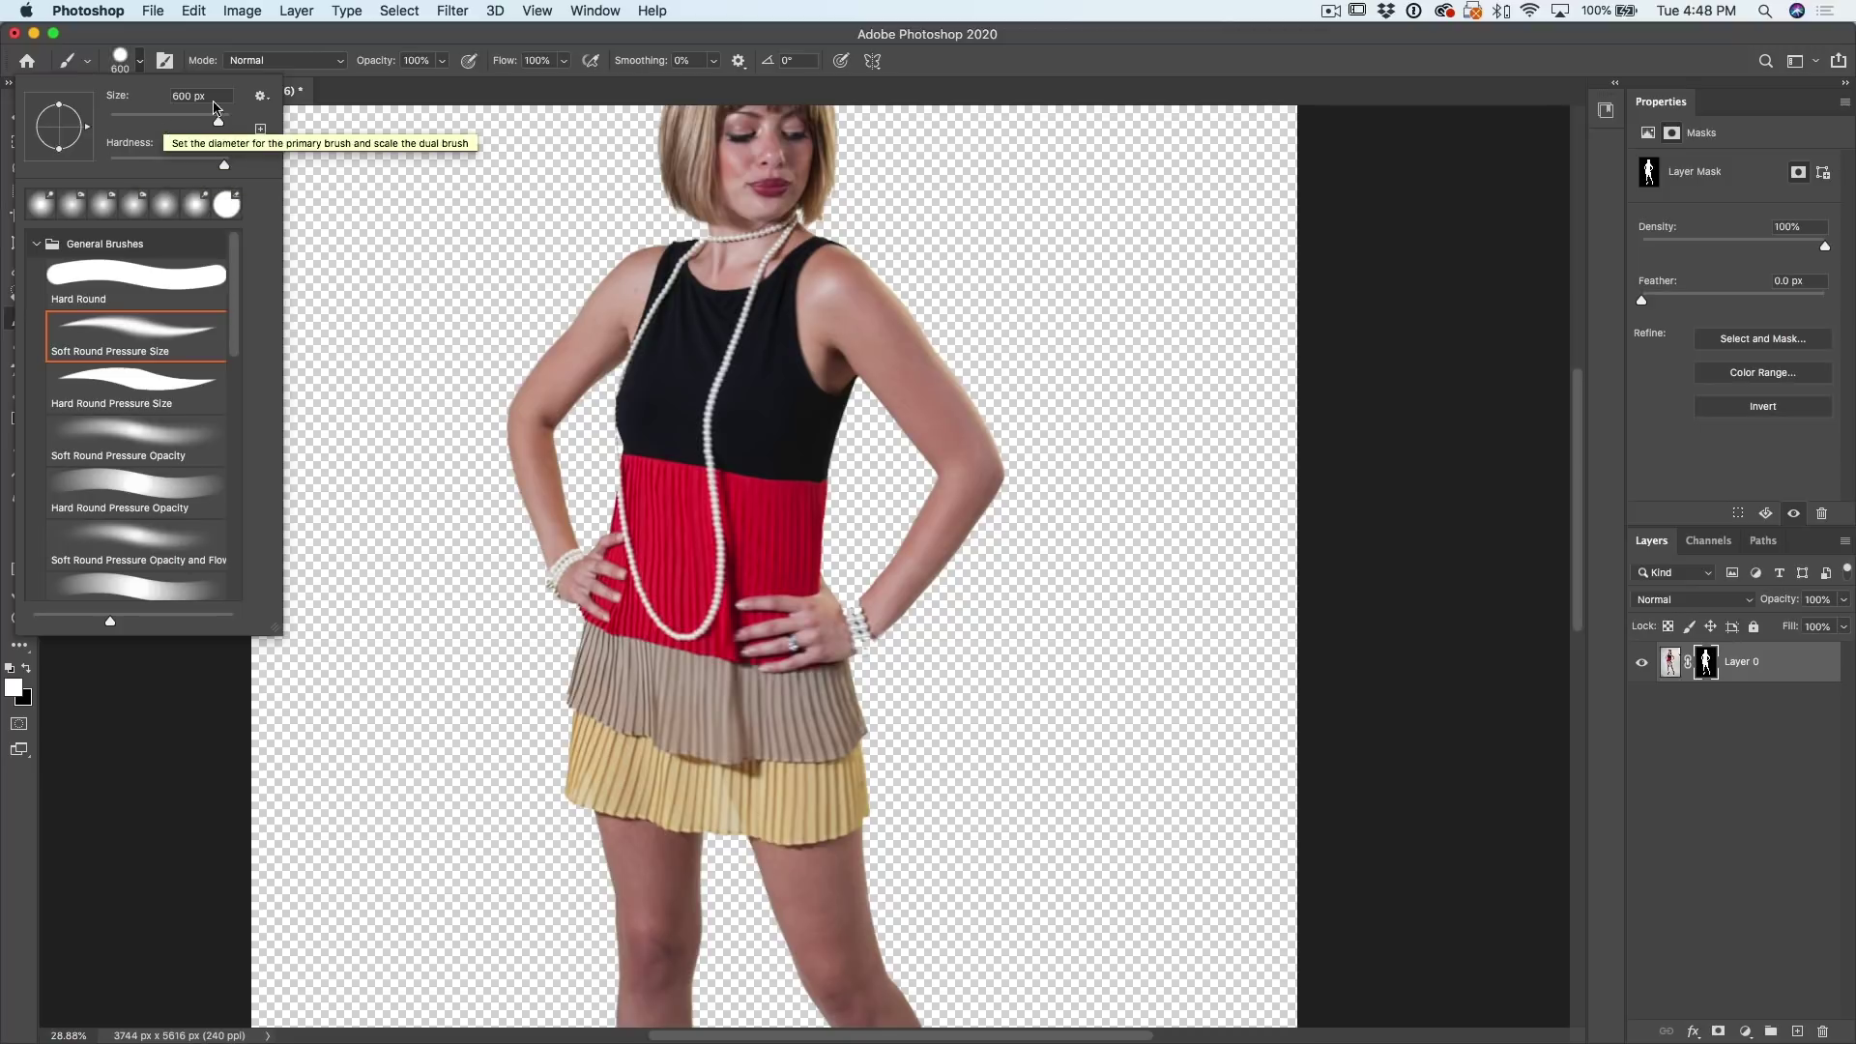
left_click_drag(219, 121, 147, 131)
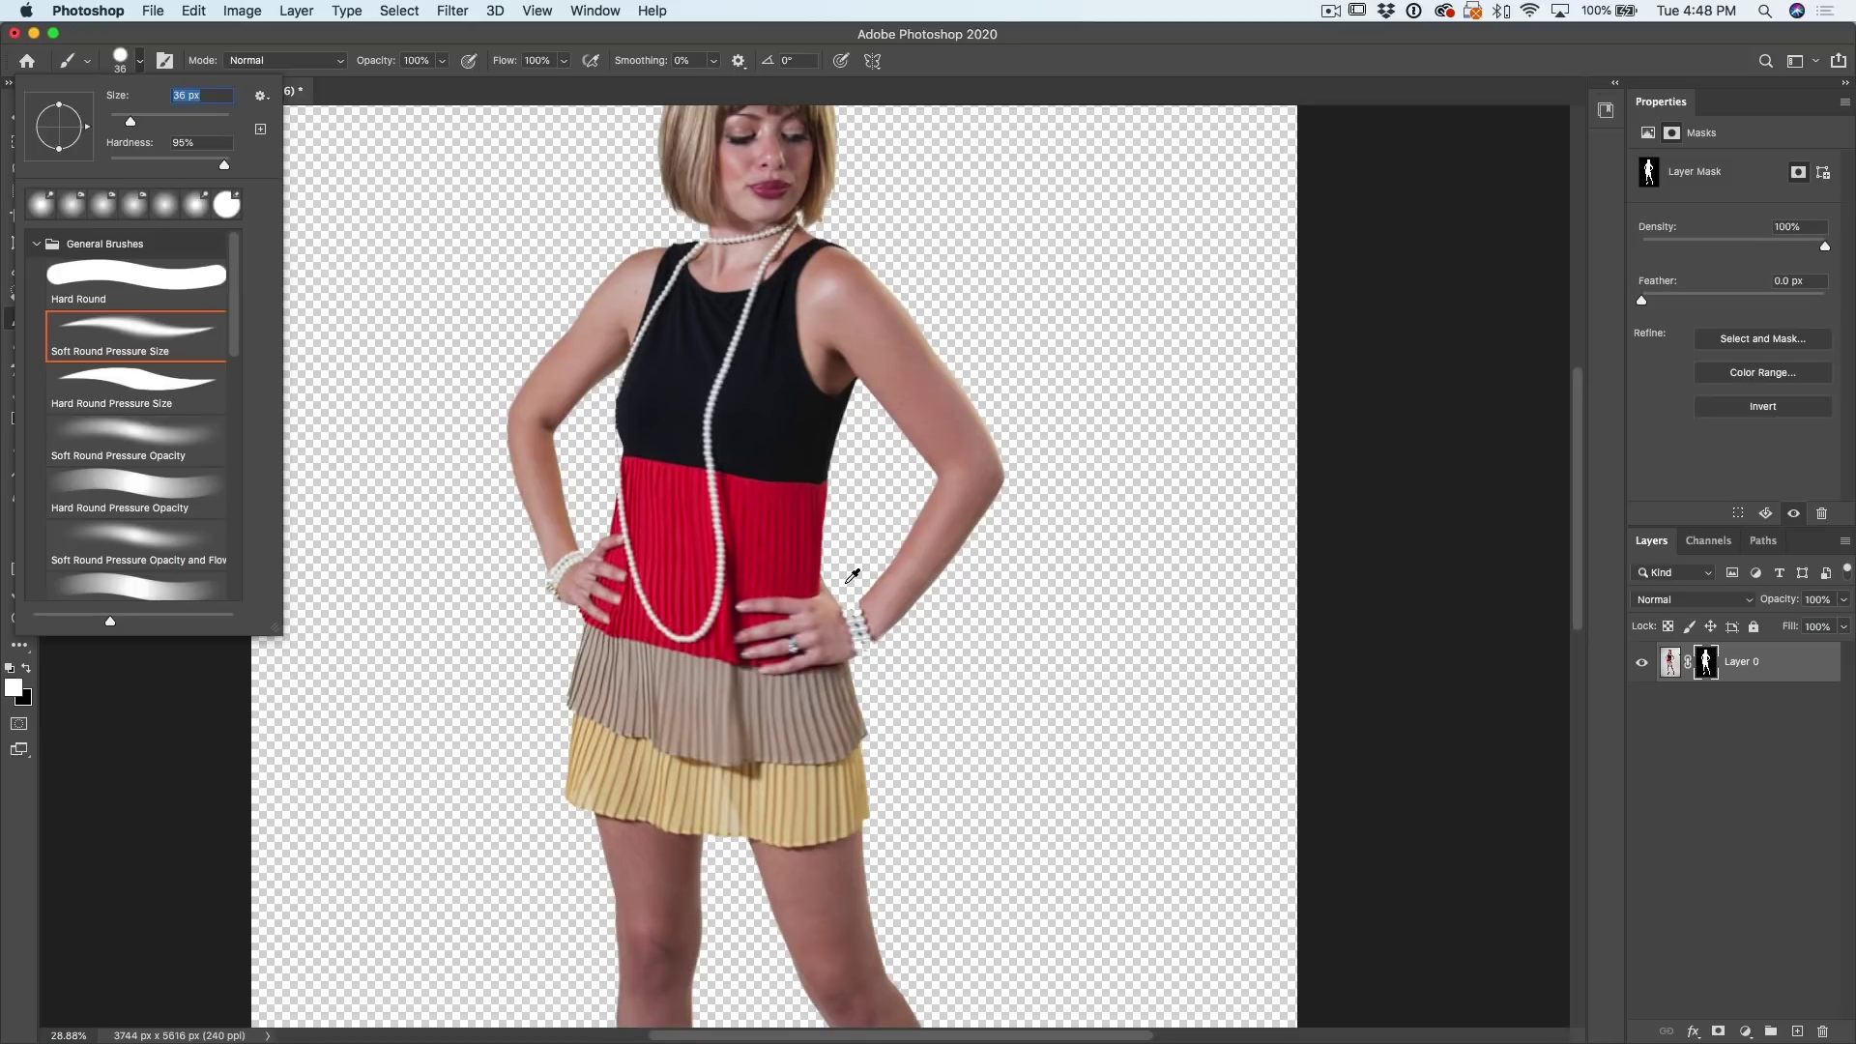
scroll(852, 577, "up", 5)
left_click(860, 663)
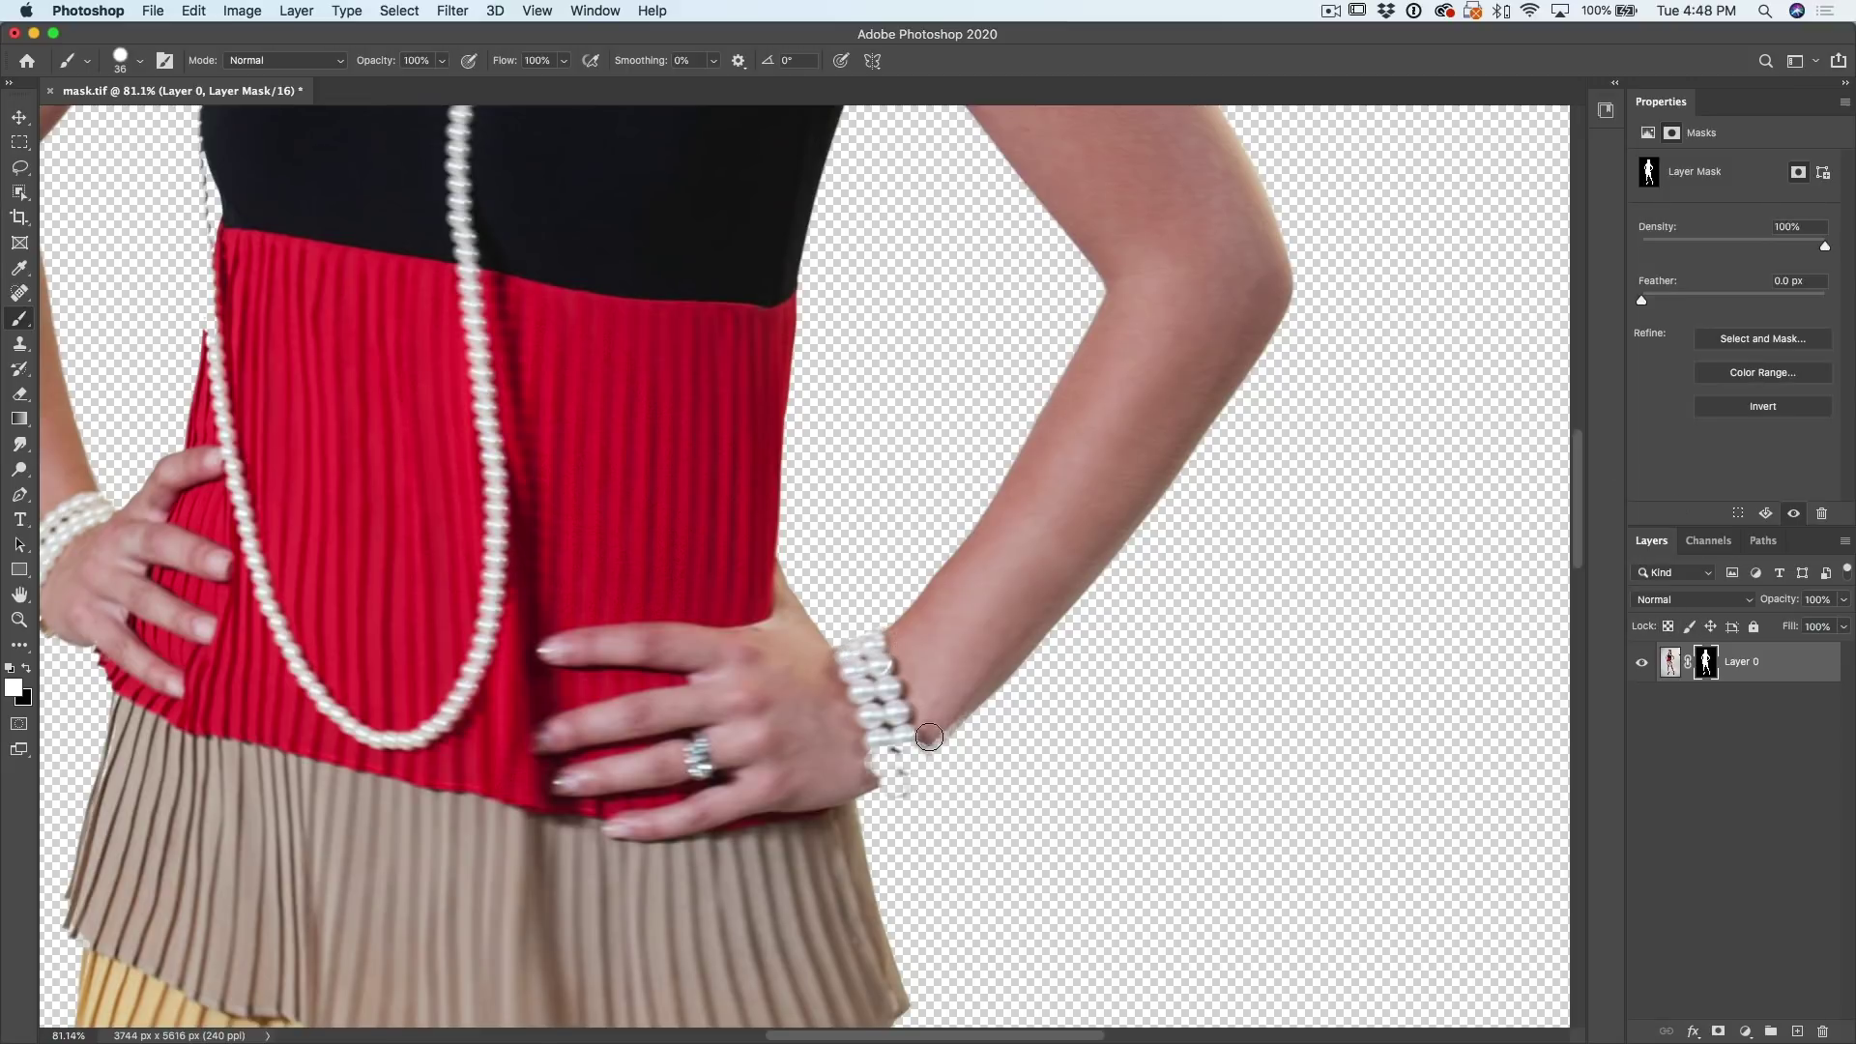
Step: Paint the right-wrist bracelet pearls and the pearl strand along the left waist back into the mask
mouse_move(920, 743)
left_mouse_down()
mouse_move(883, 771)
mouse_move(913, 738)
left_mouse_up()
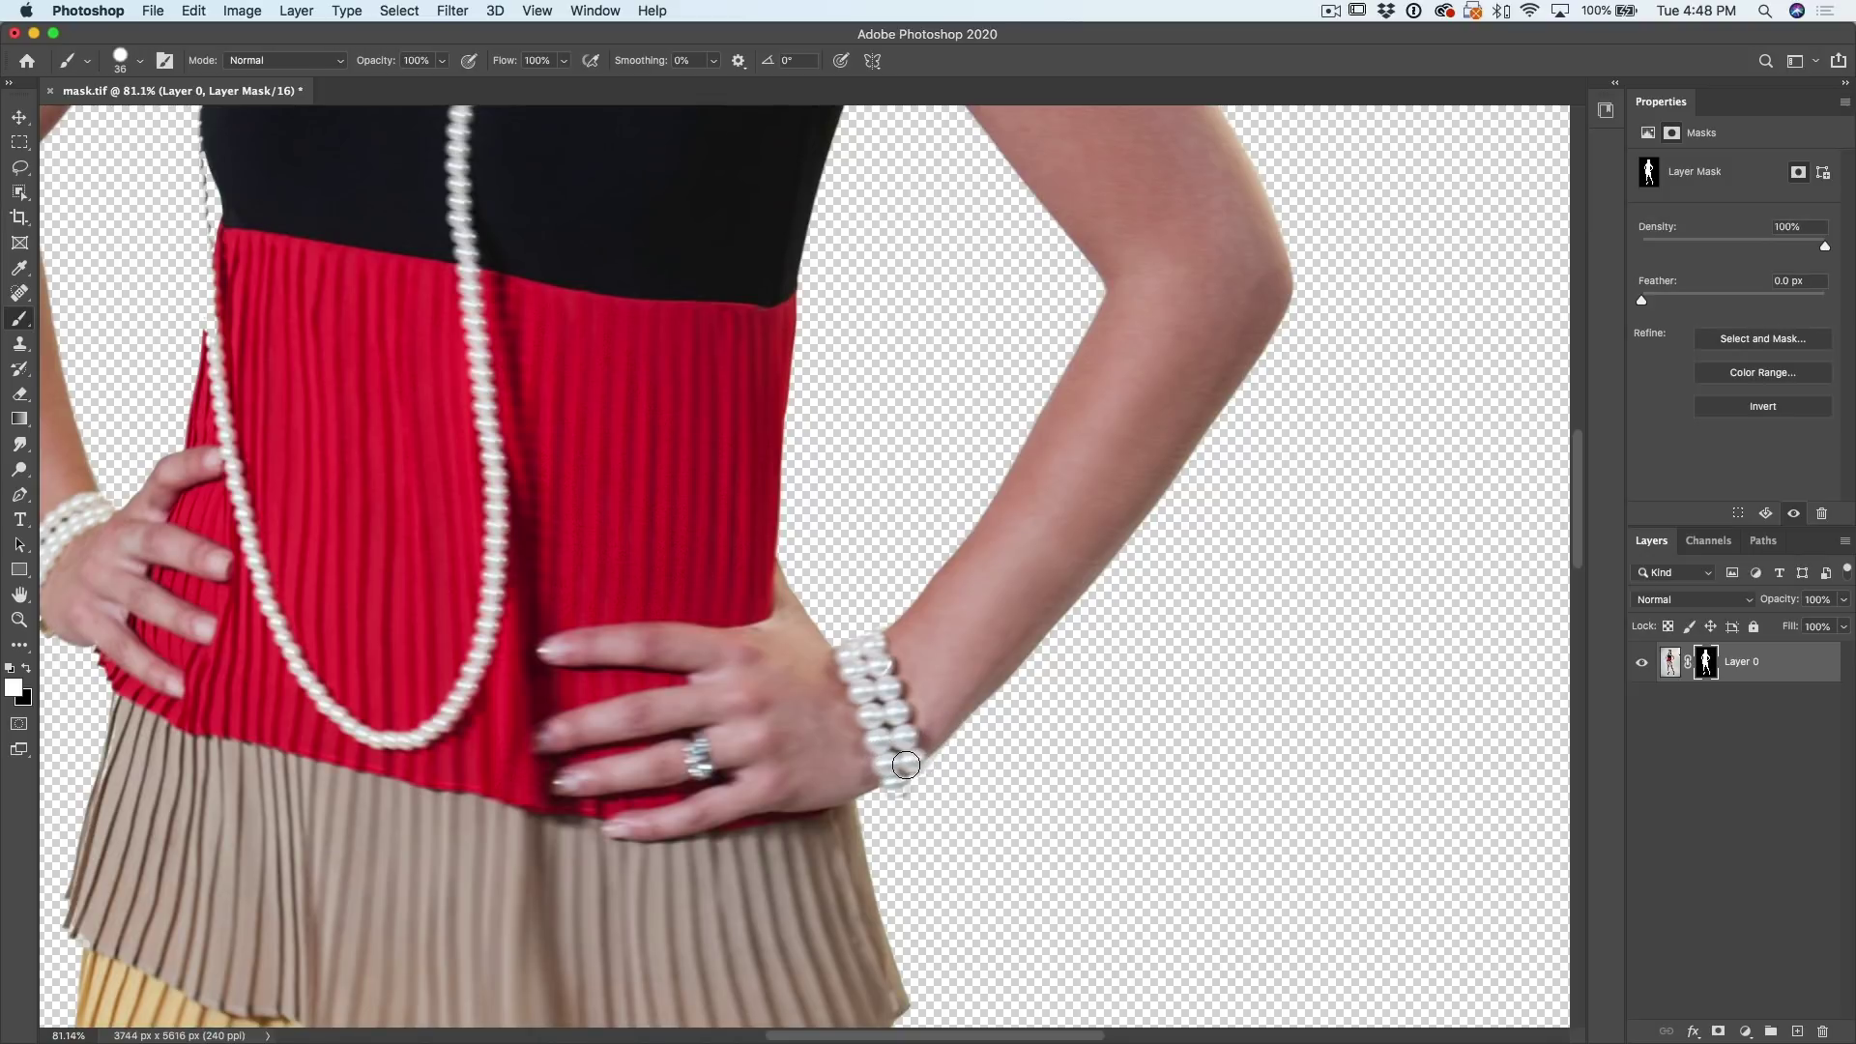
left_click_drag(906, 765, 897, 742)
left_click_drag(97, 648, 367, 683)
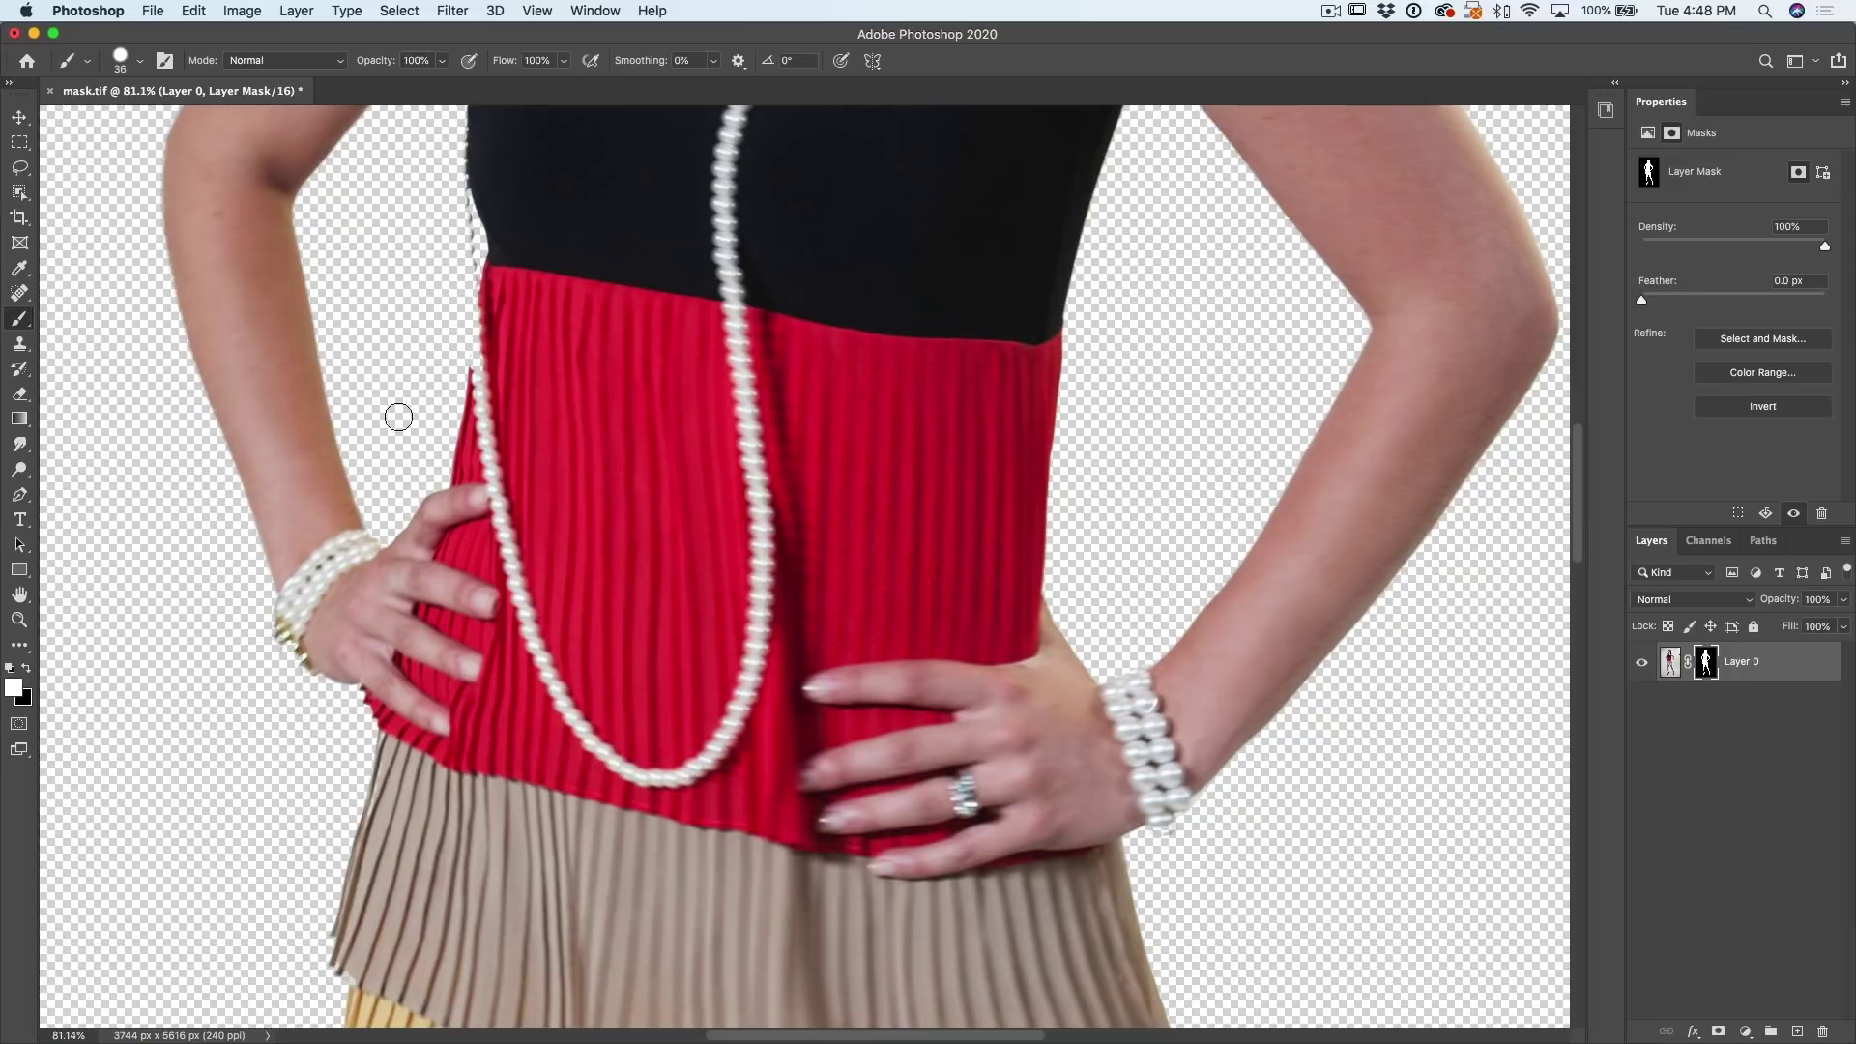
left_click_drag(534, 403, 534, 731)
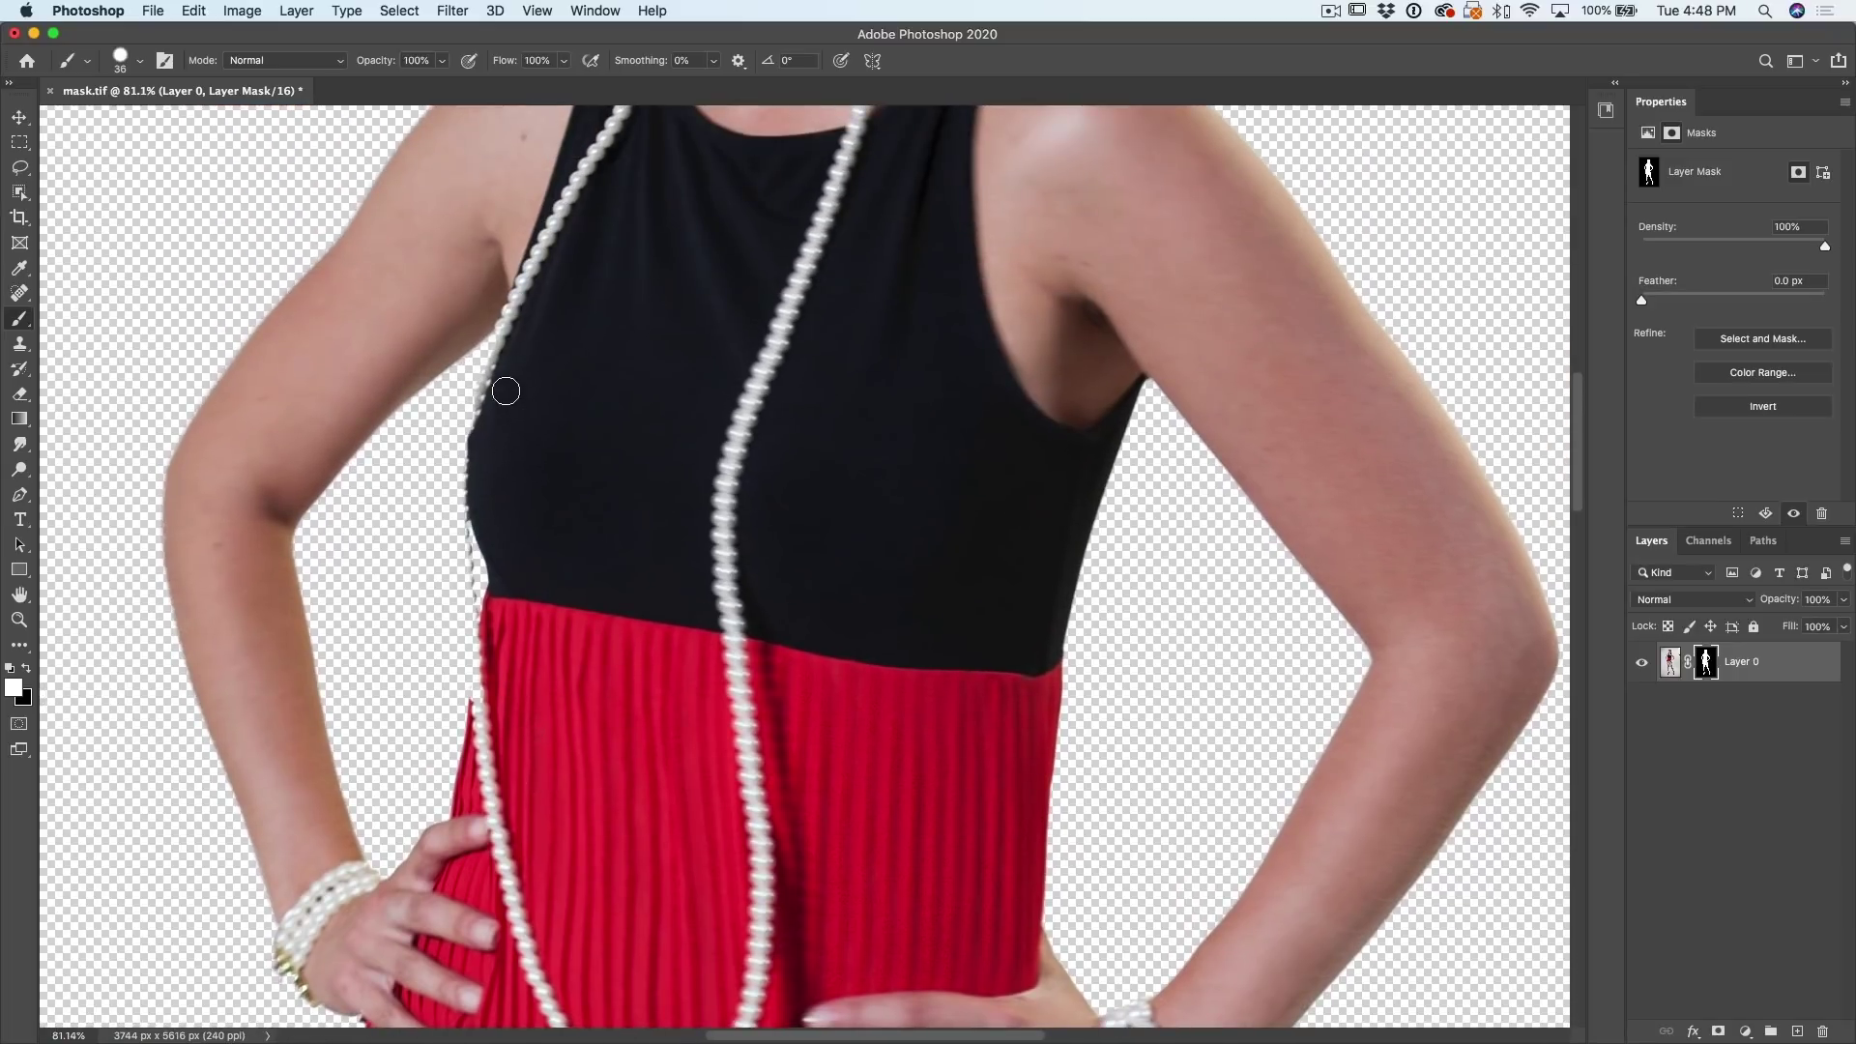
mouse_move(483, 412)
left_mouse_down()
mouse_move(464, 533)
mouse_move(481, 708)
left_mouse_up()
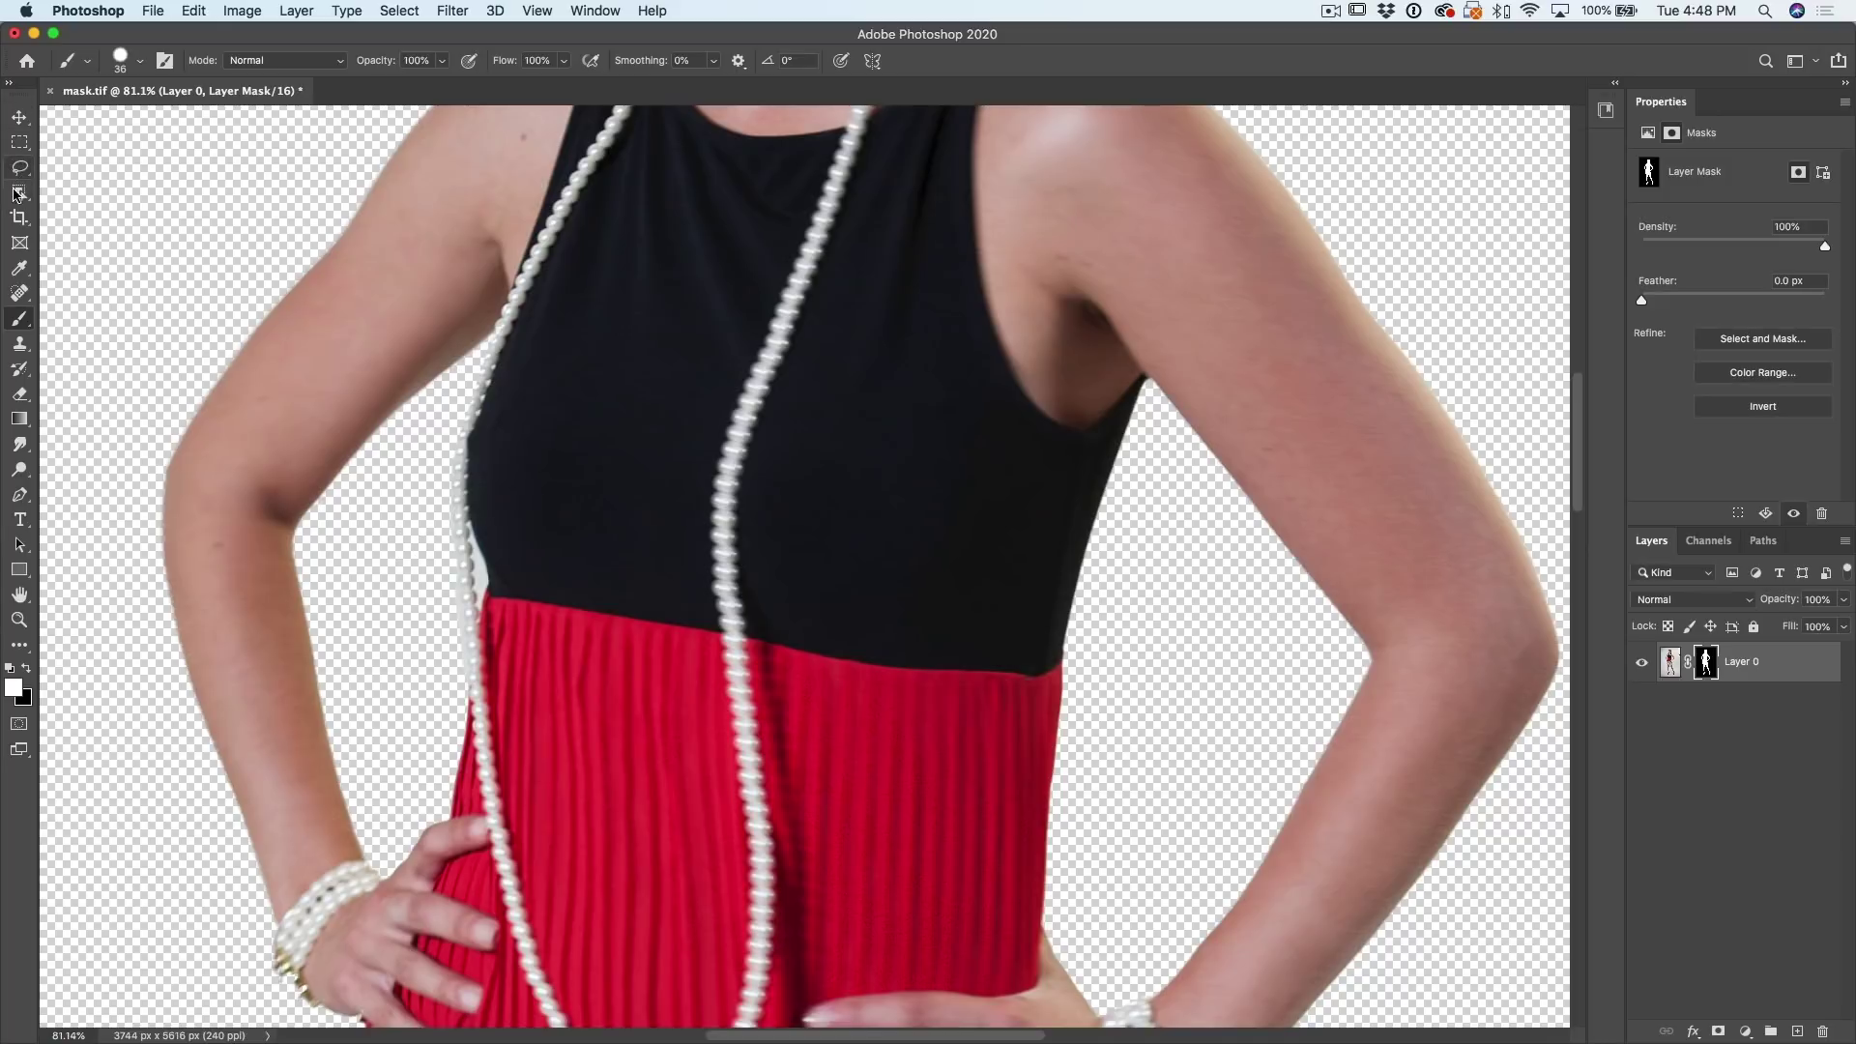
left_click(20, 192)
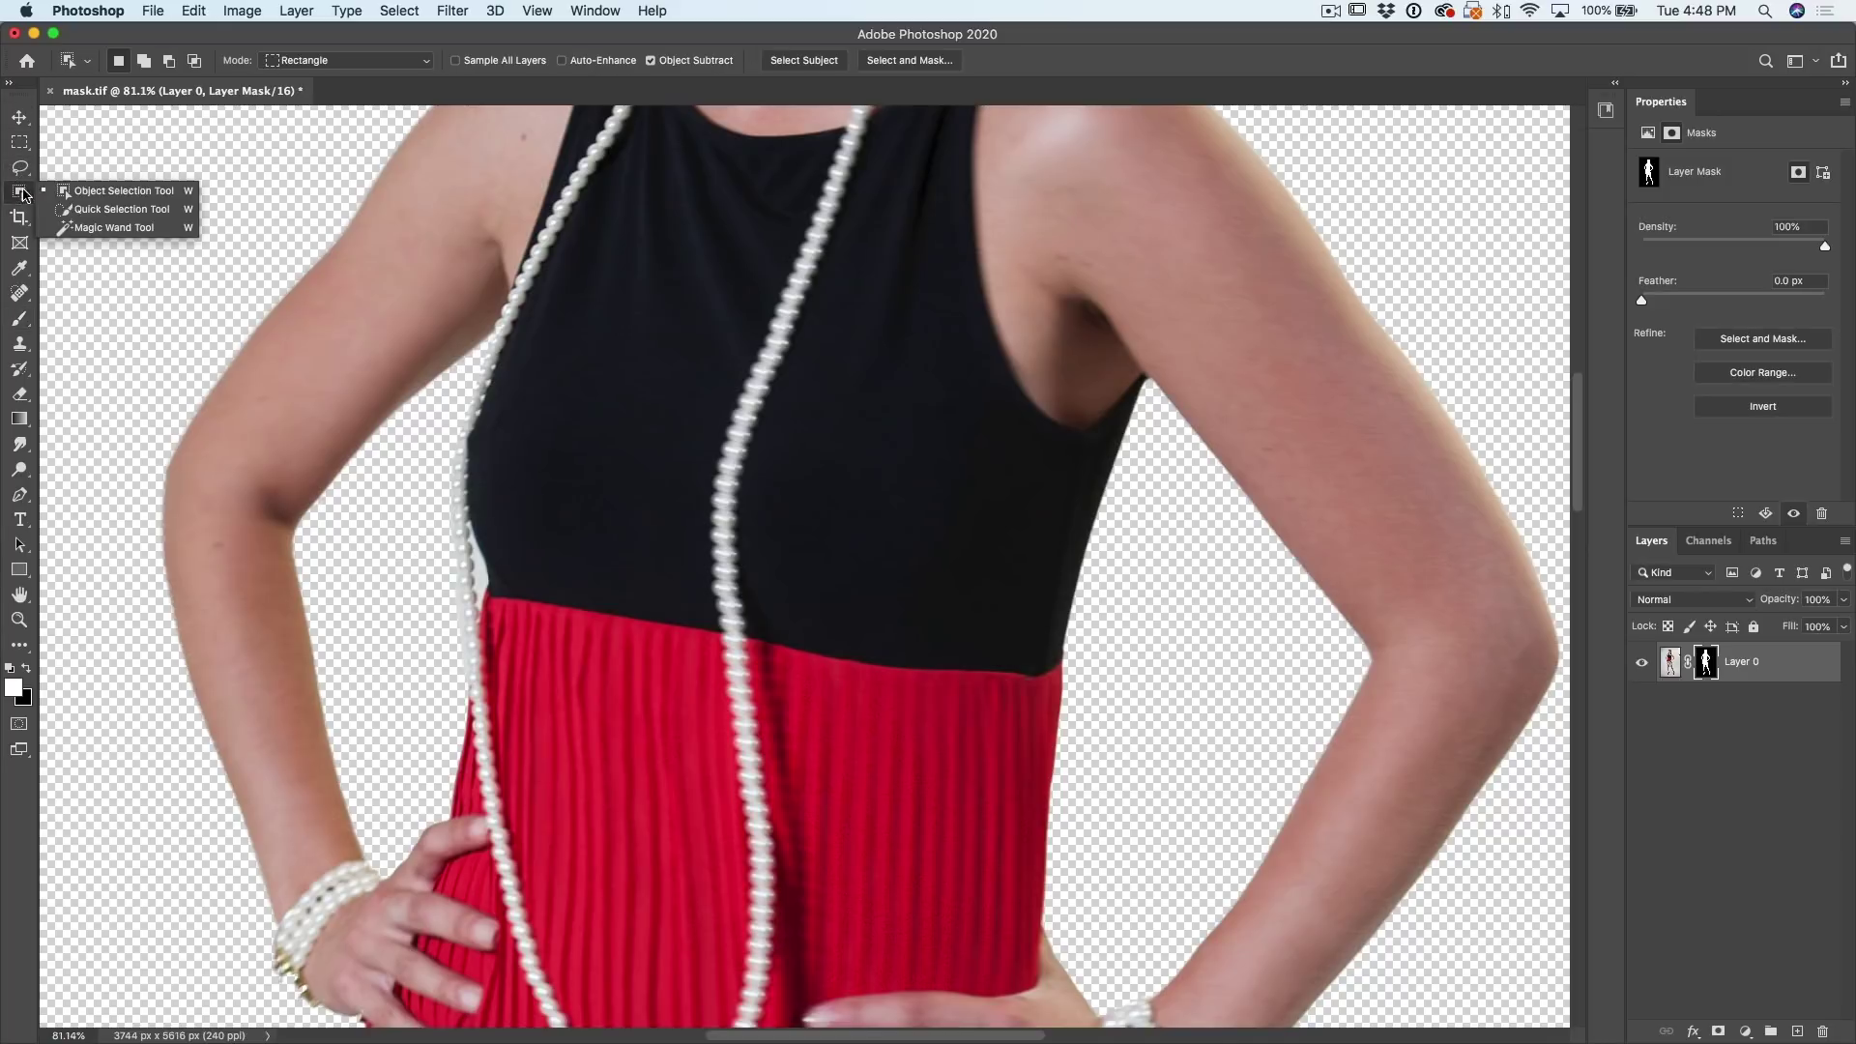
left_click(122, 208)
key("super+2")
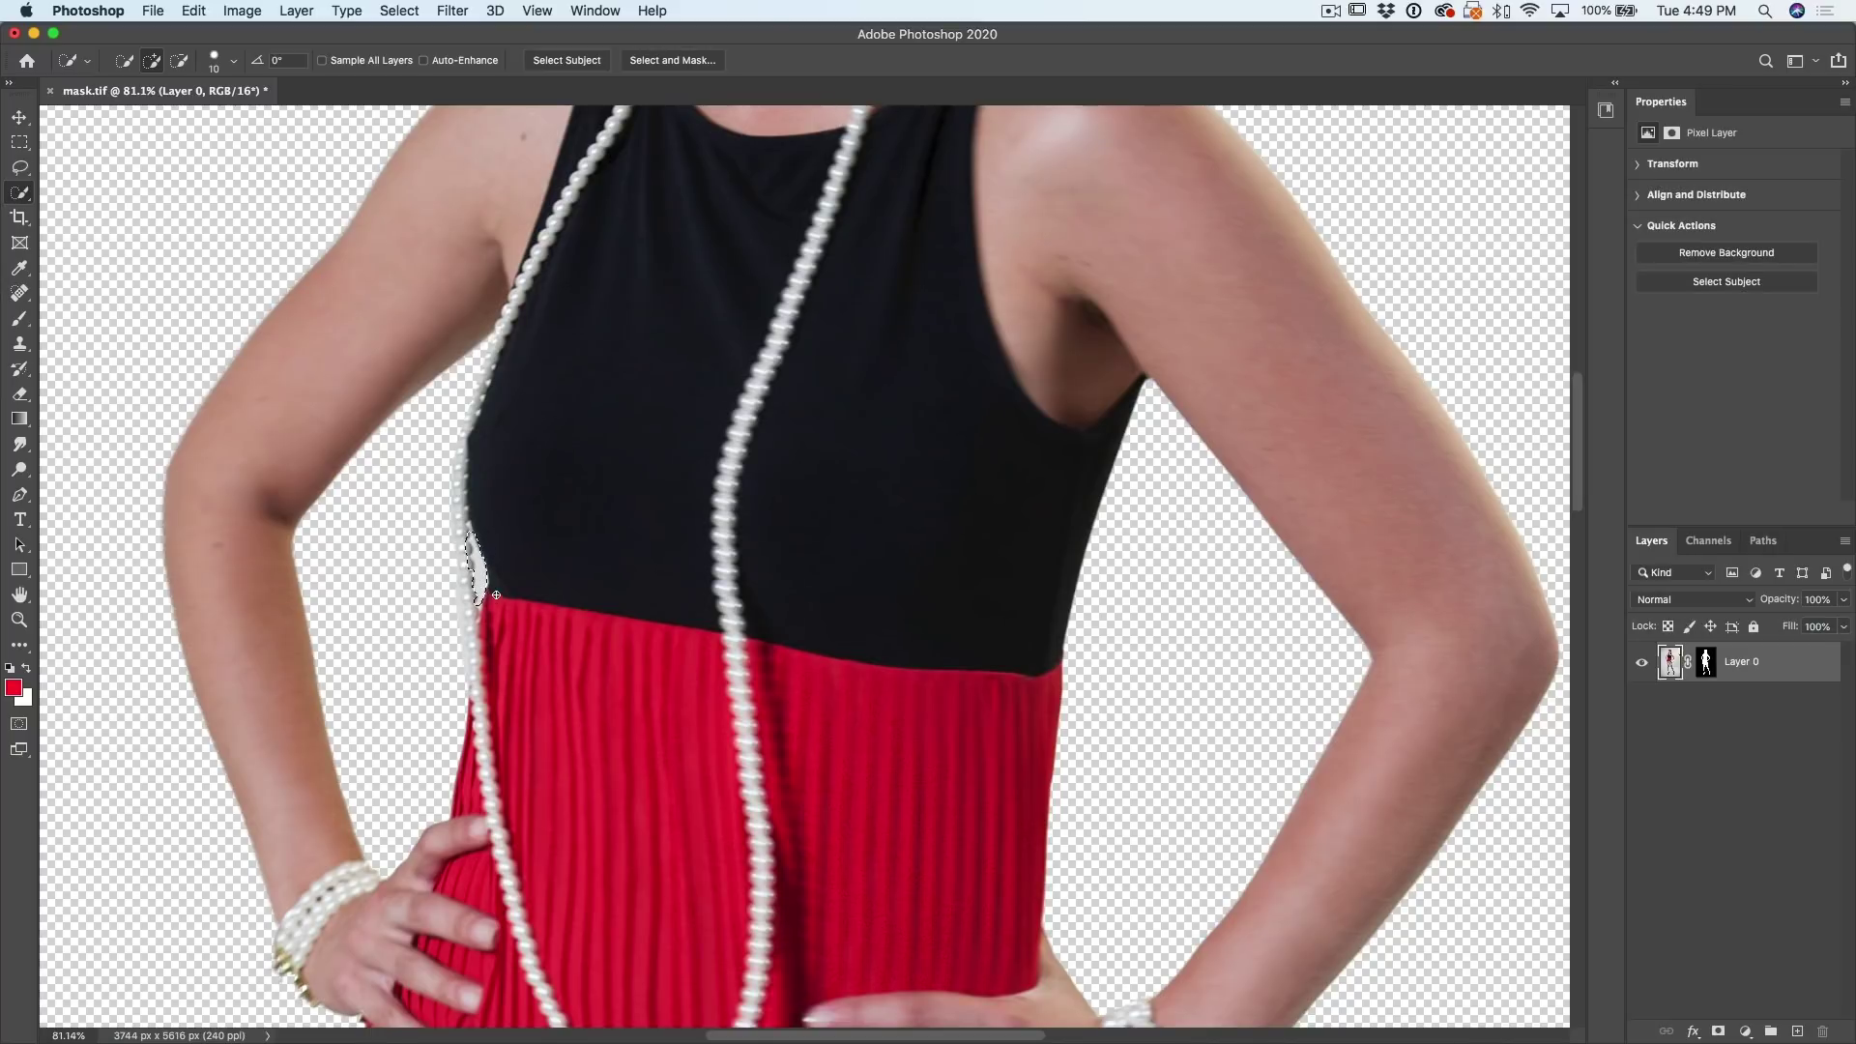
key("alt")
left_click(1708, 662)
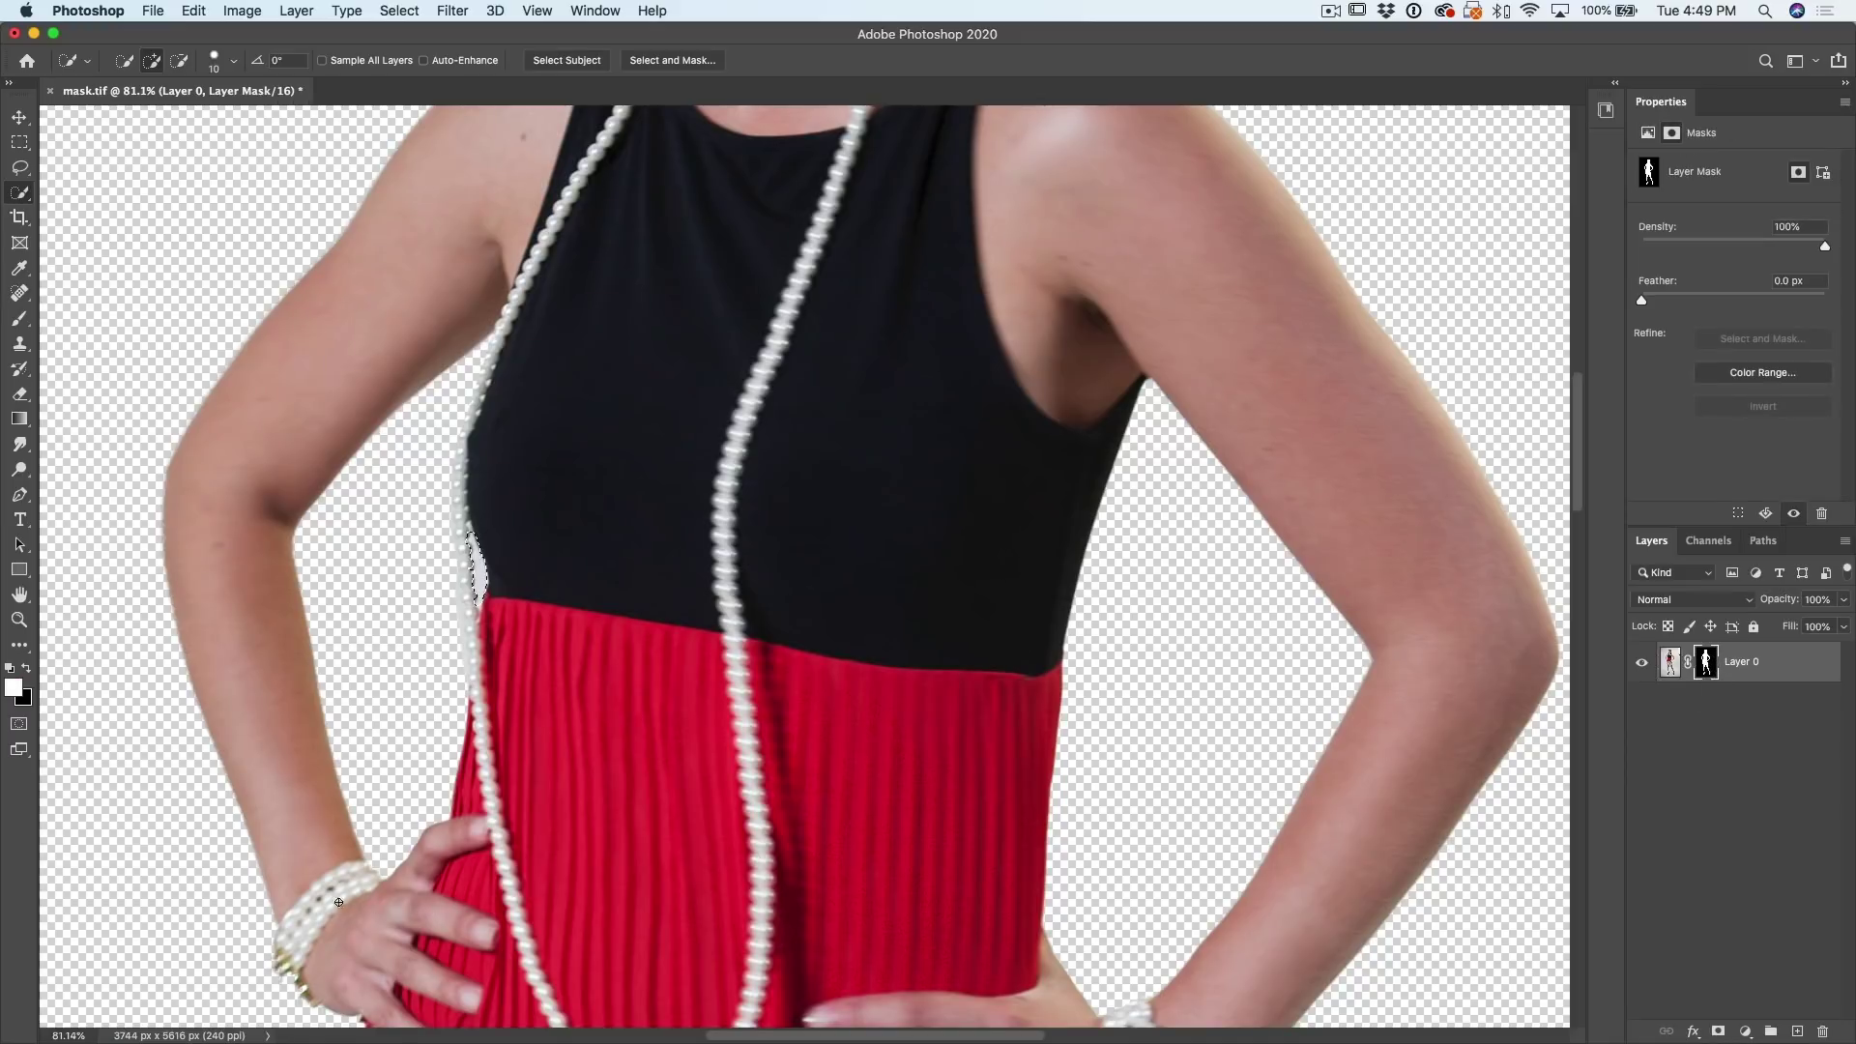
key("b")
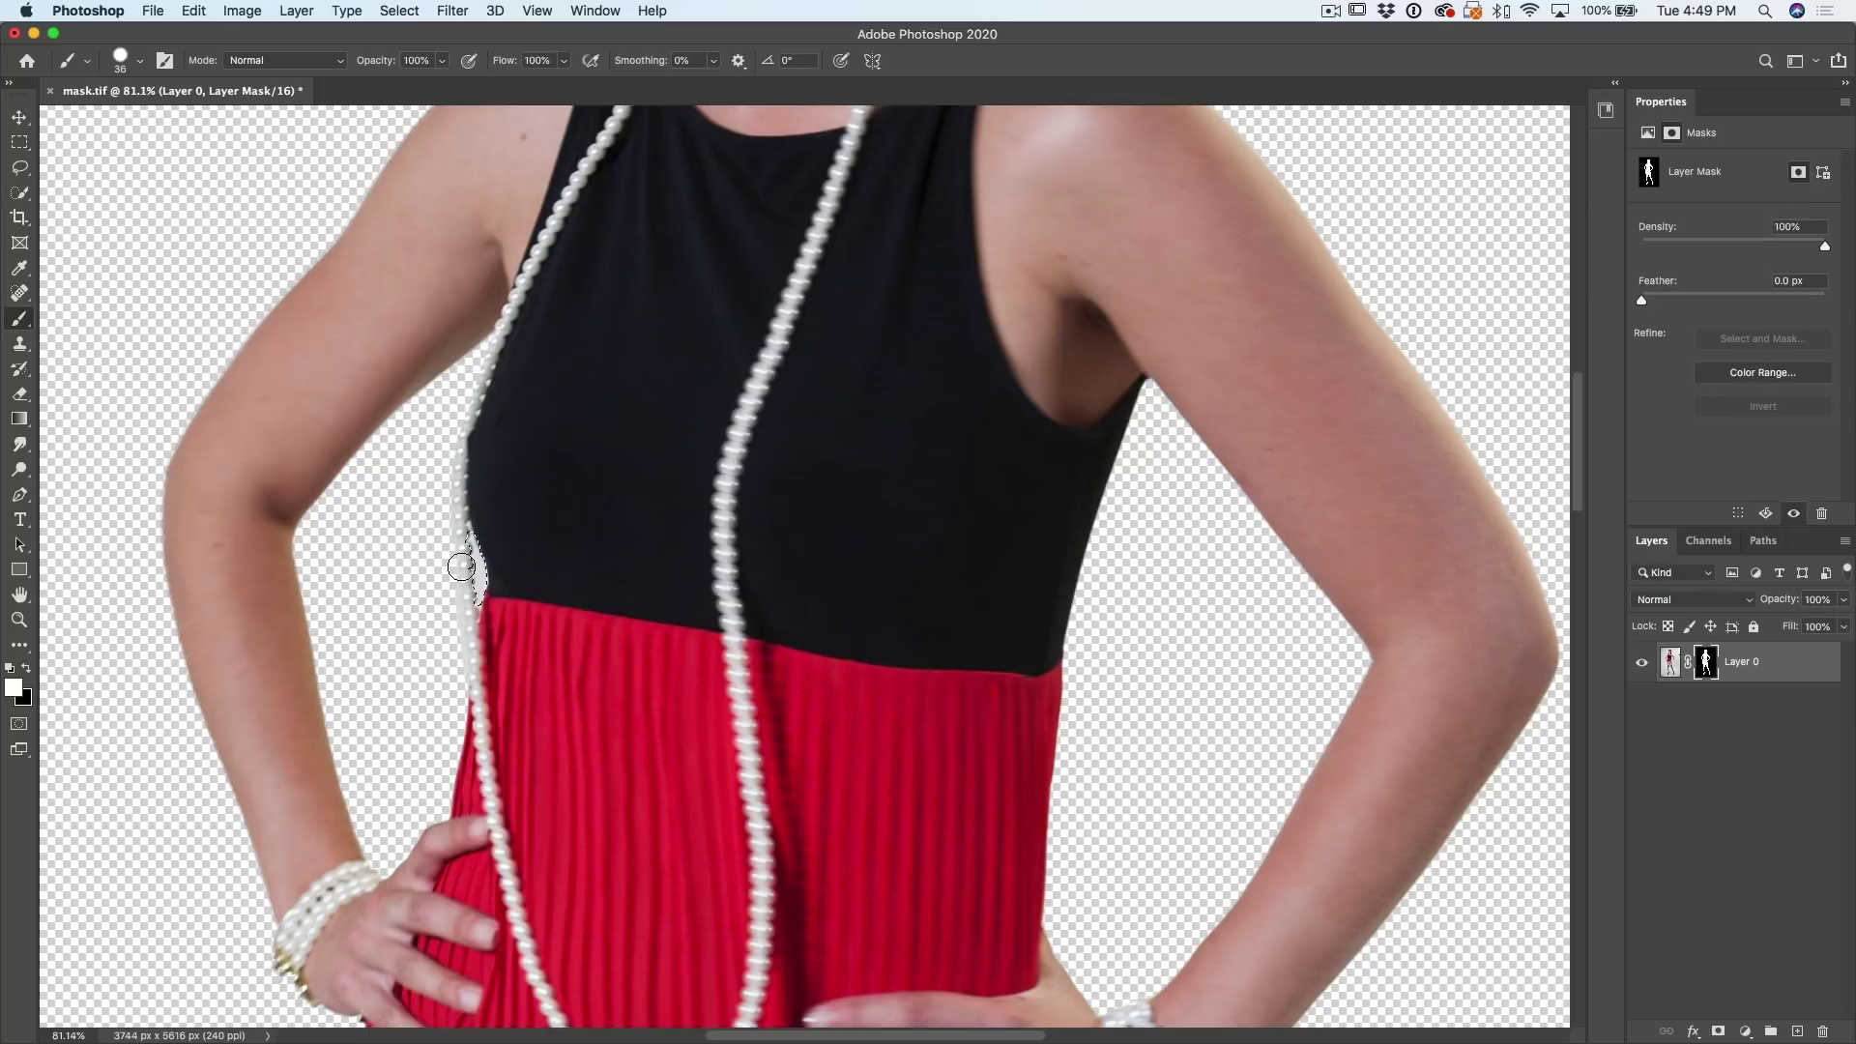
Step: Swap to a black foreground colour and inspect the face and hair edges before fitting the figure to the window
key("x")
scroll(618, 493, "up", 3)
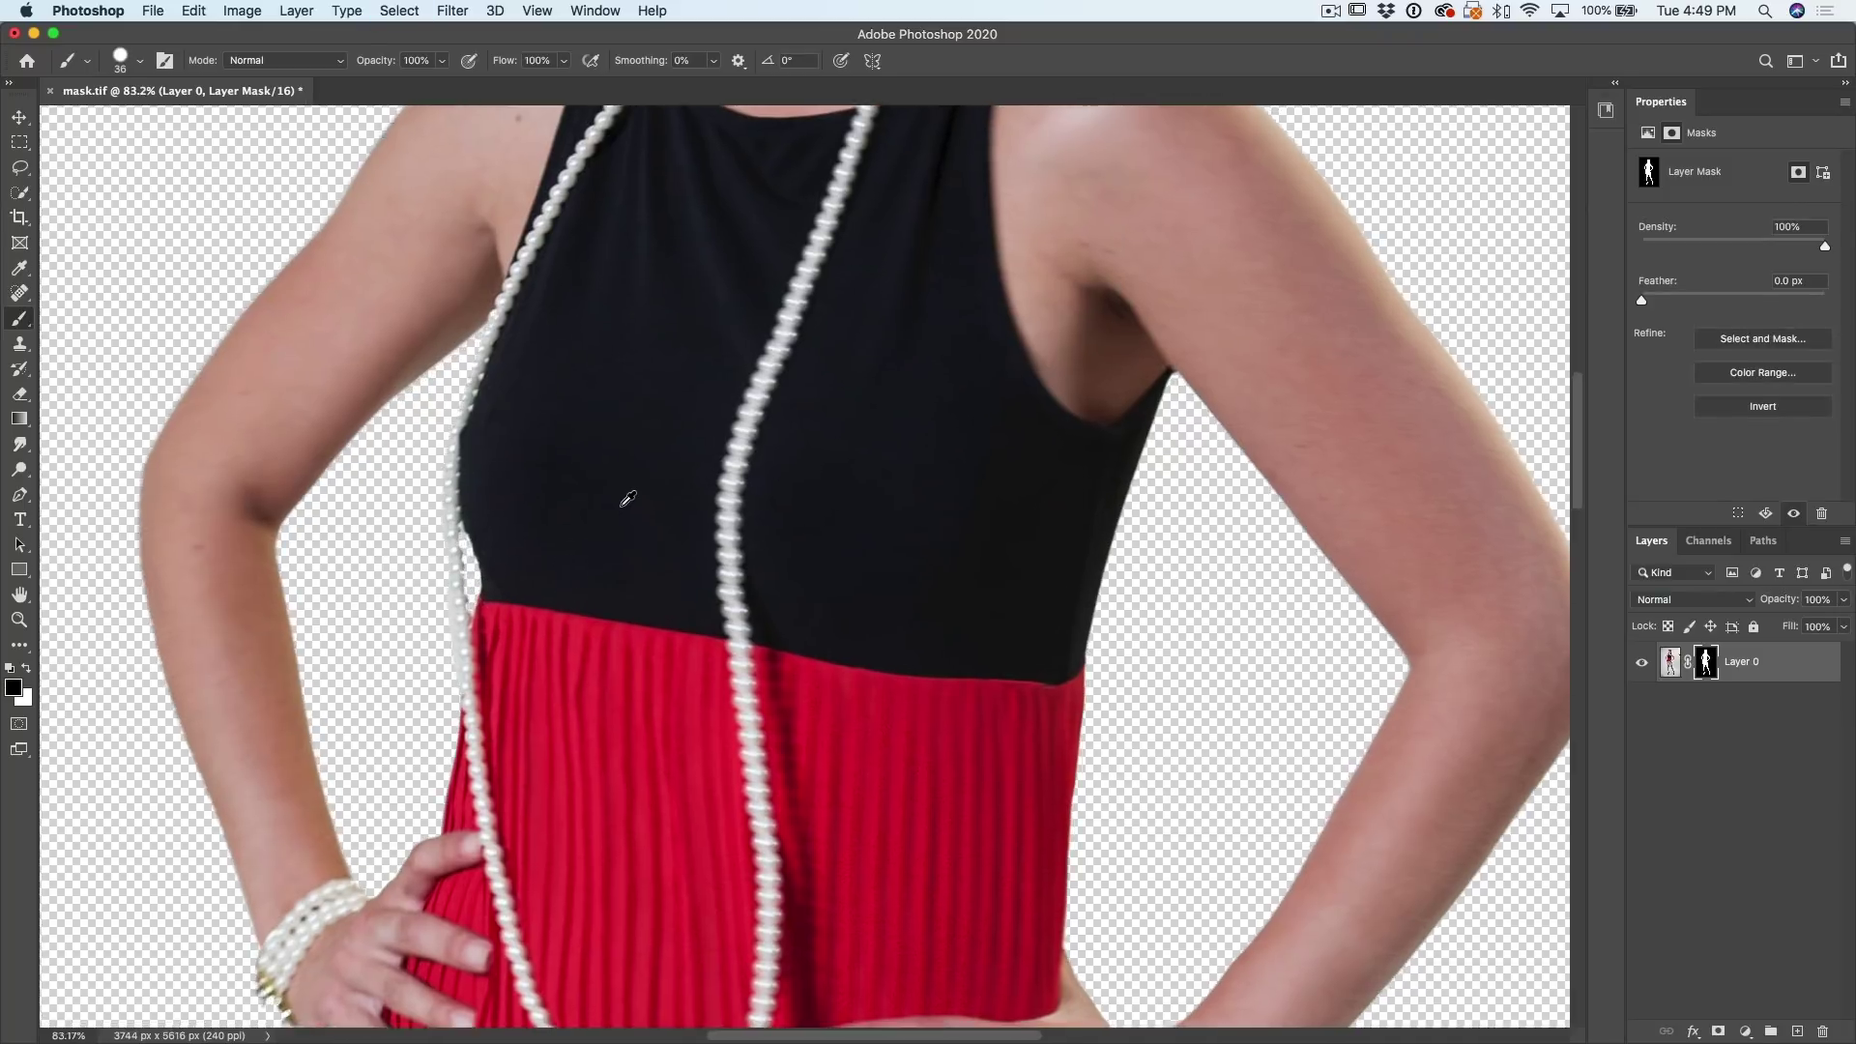
scroll(621, 497, "down", 3)
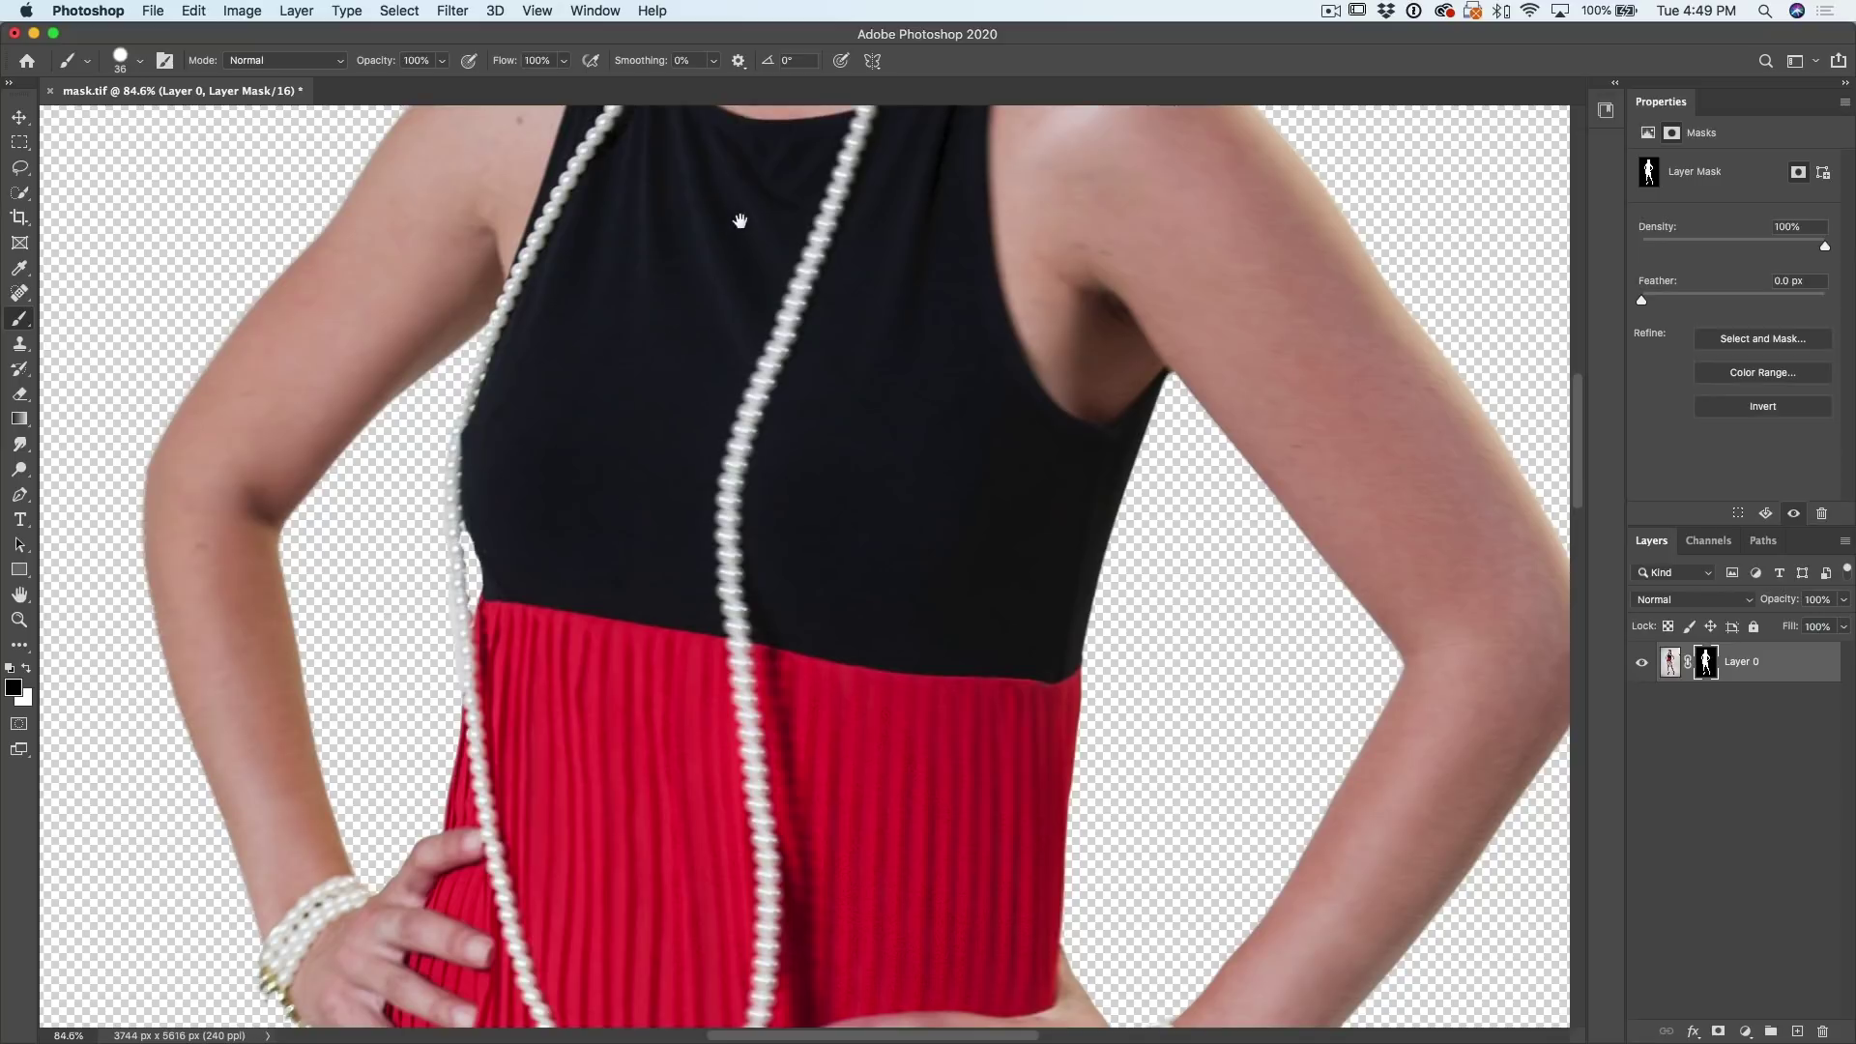
left_click_drag(740, 220, 675, 570)
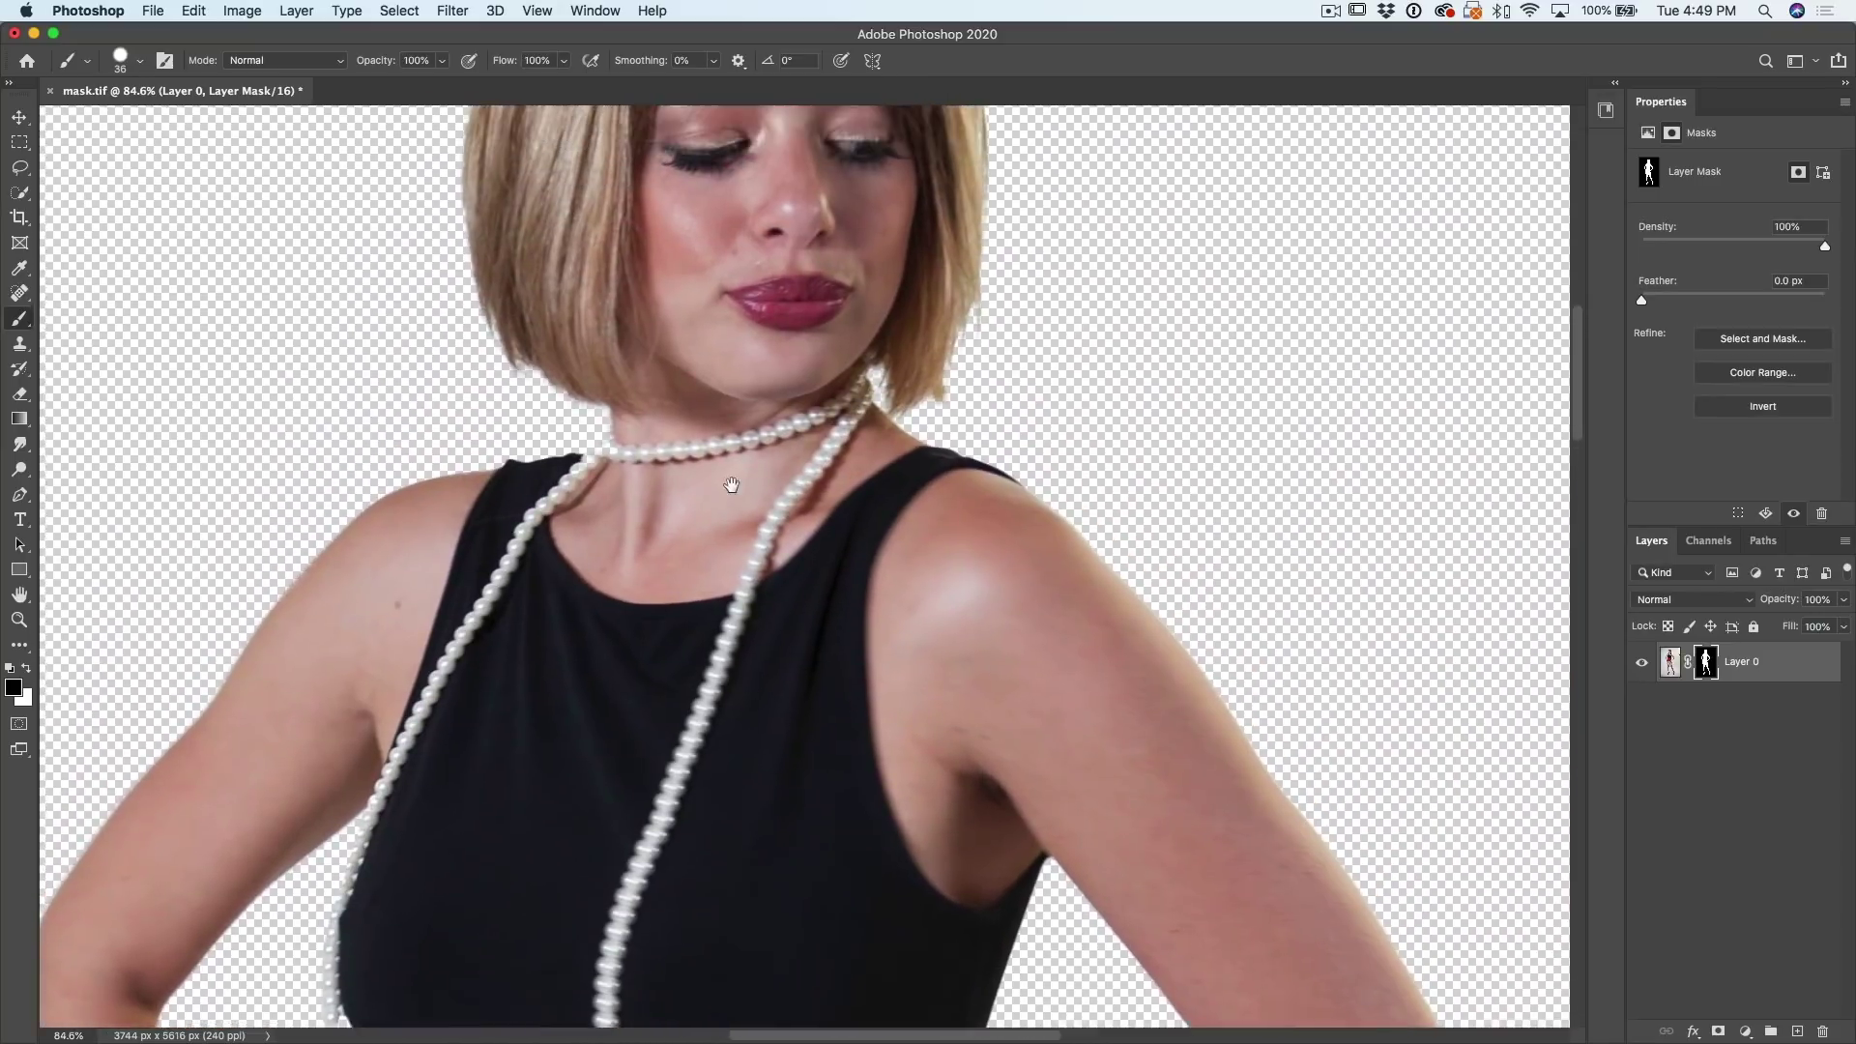
left_click_drag(733, 480, 717, 711)
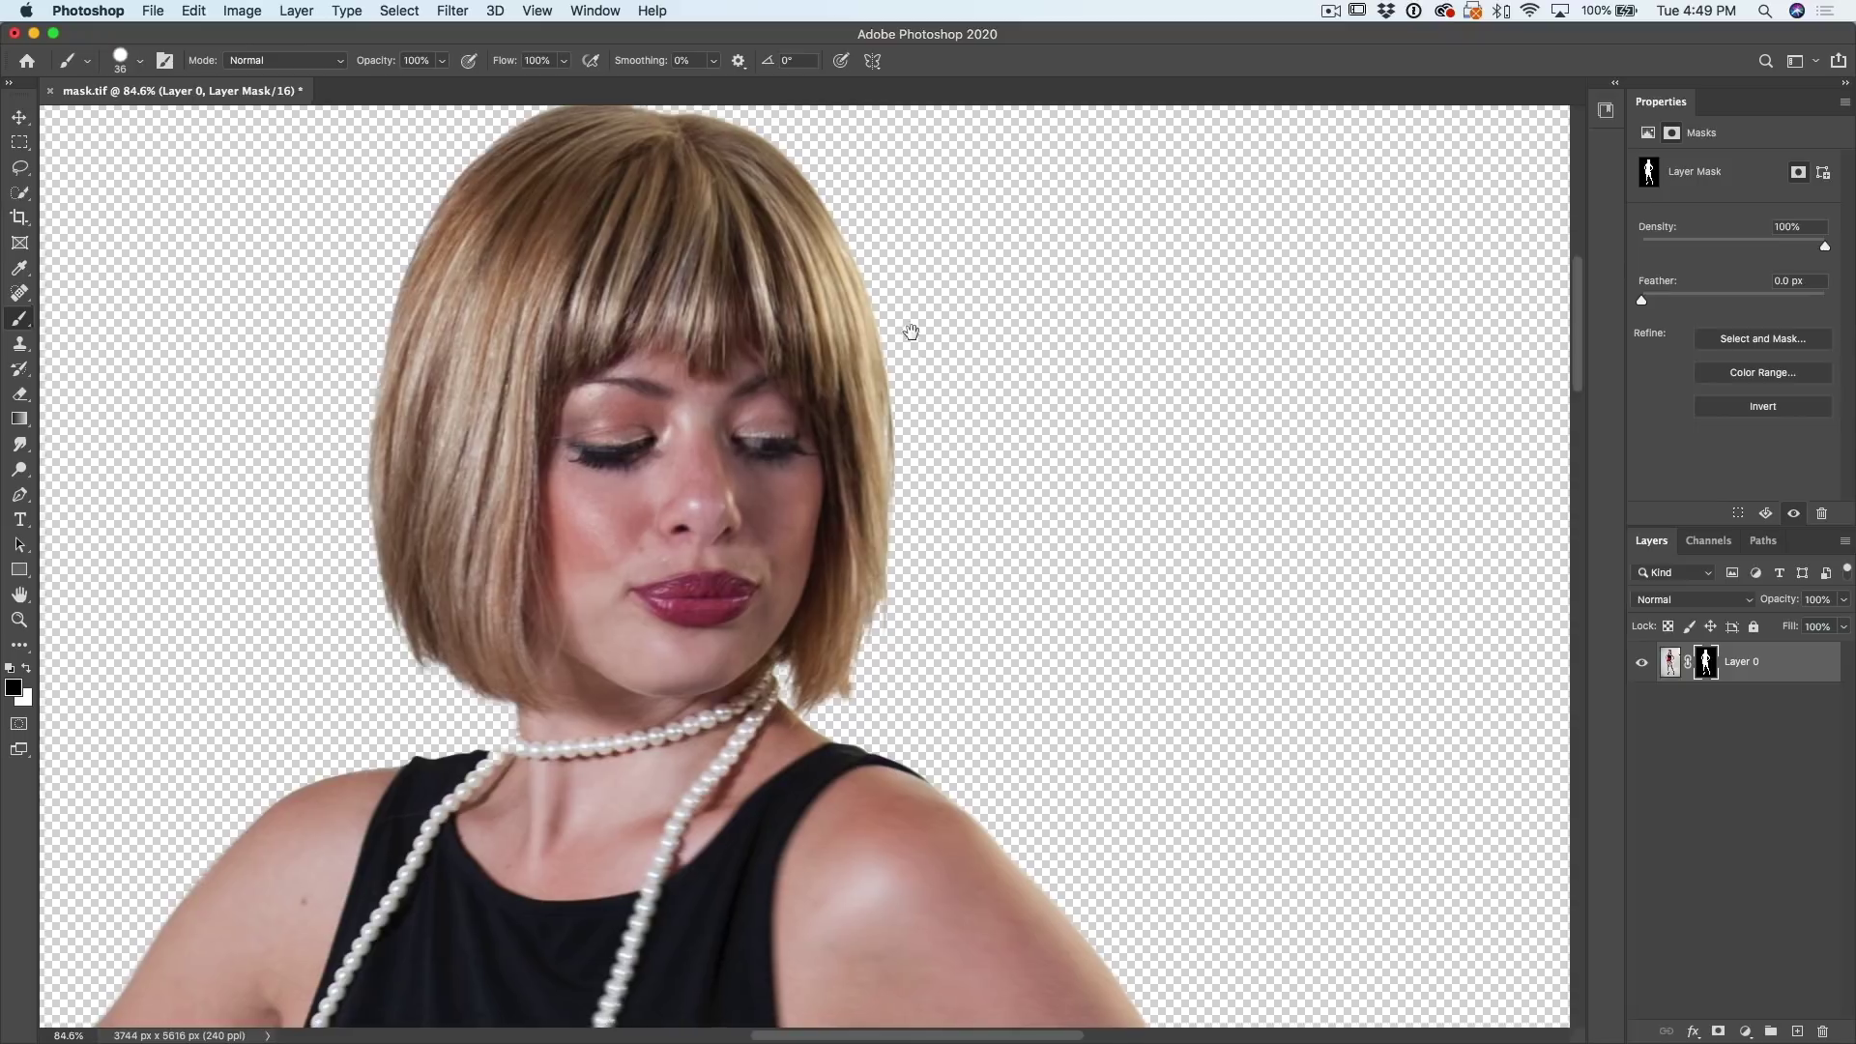
left_click_drag(911, 331, 919, 431)
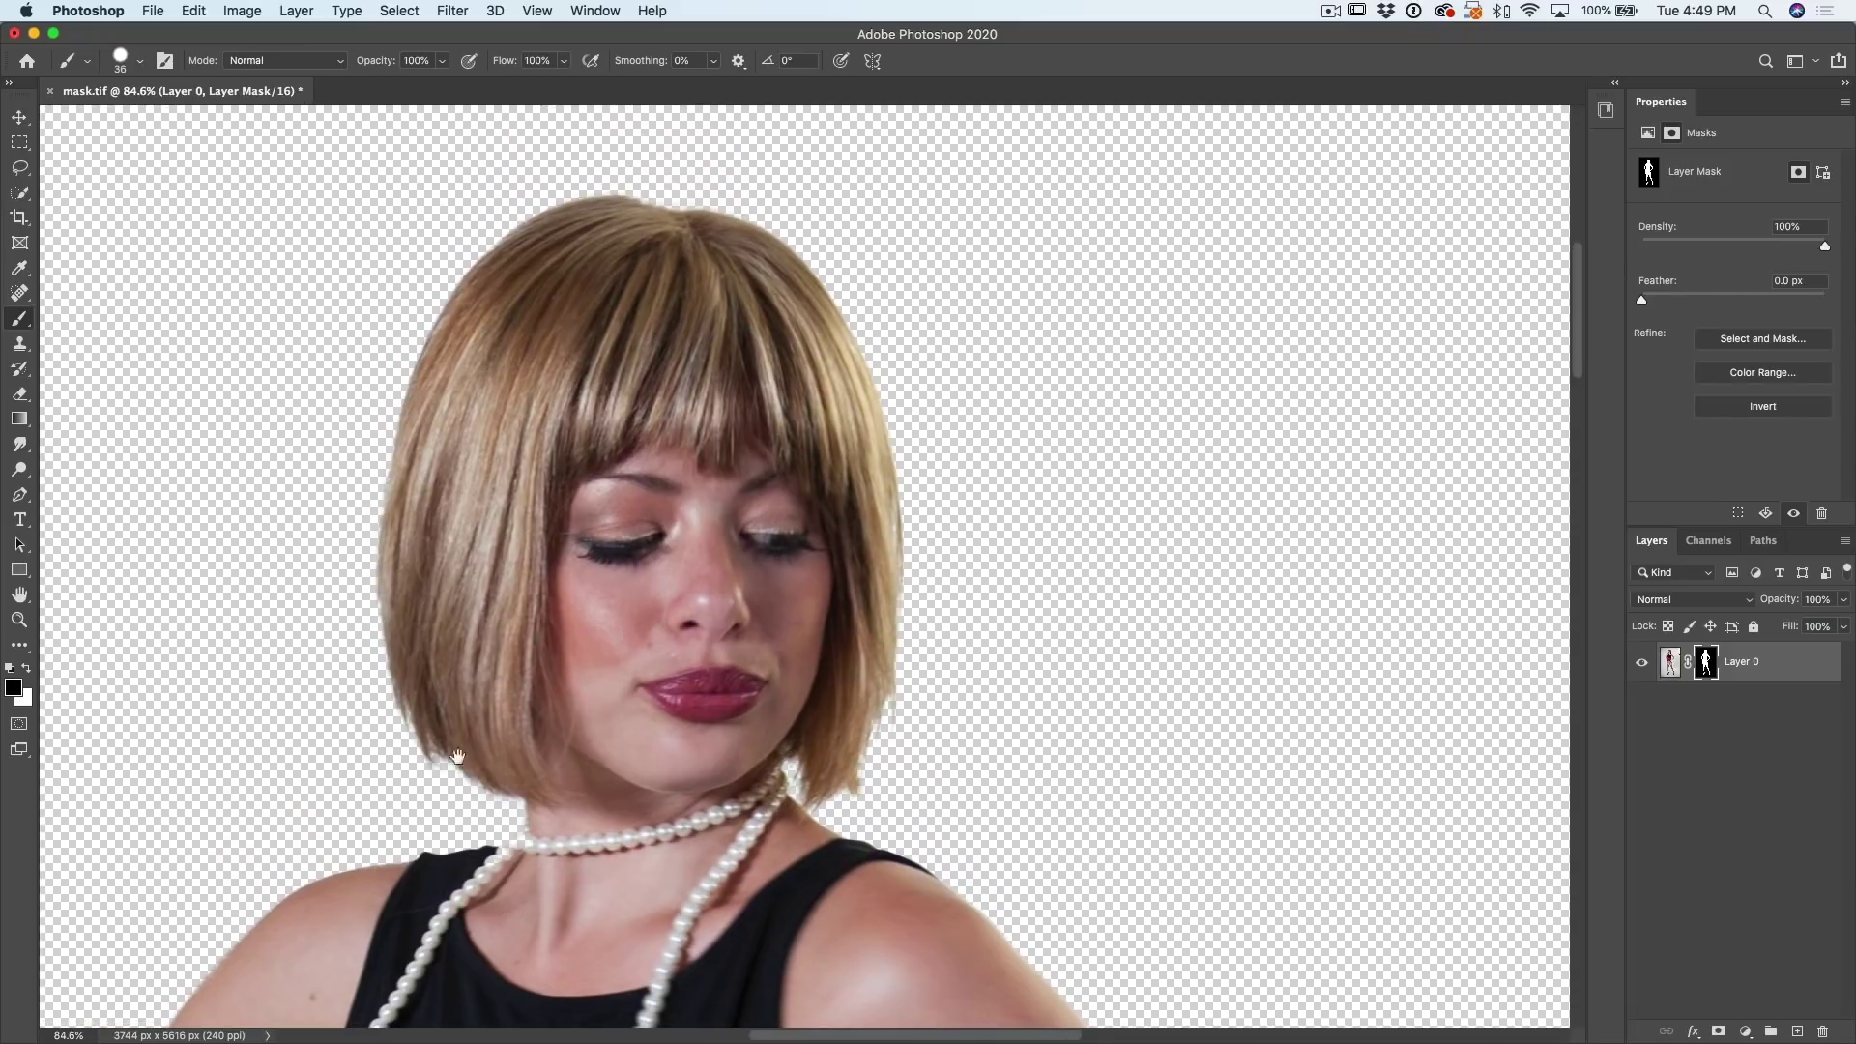
key("super+0")
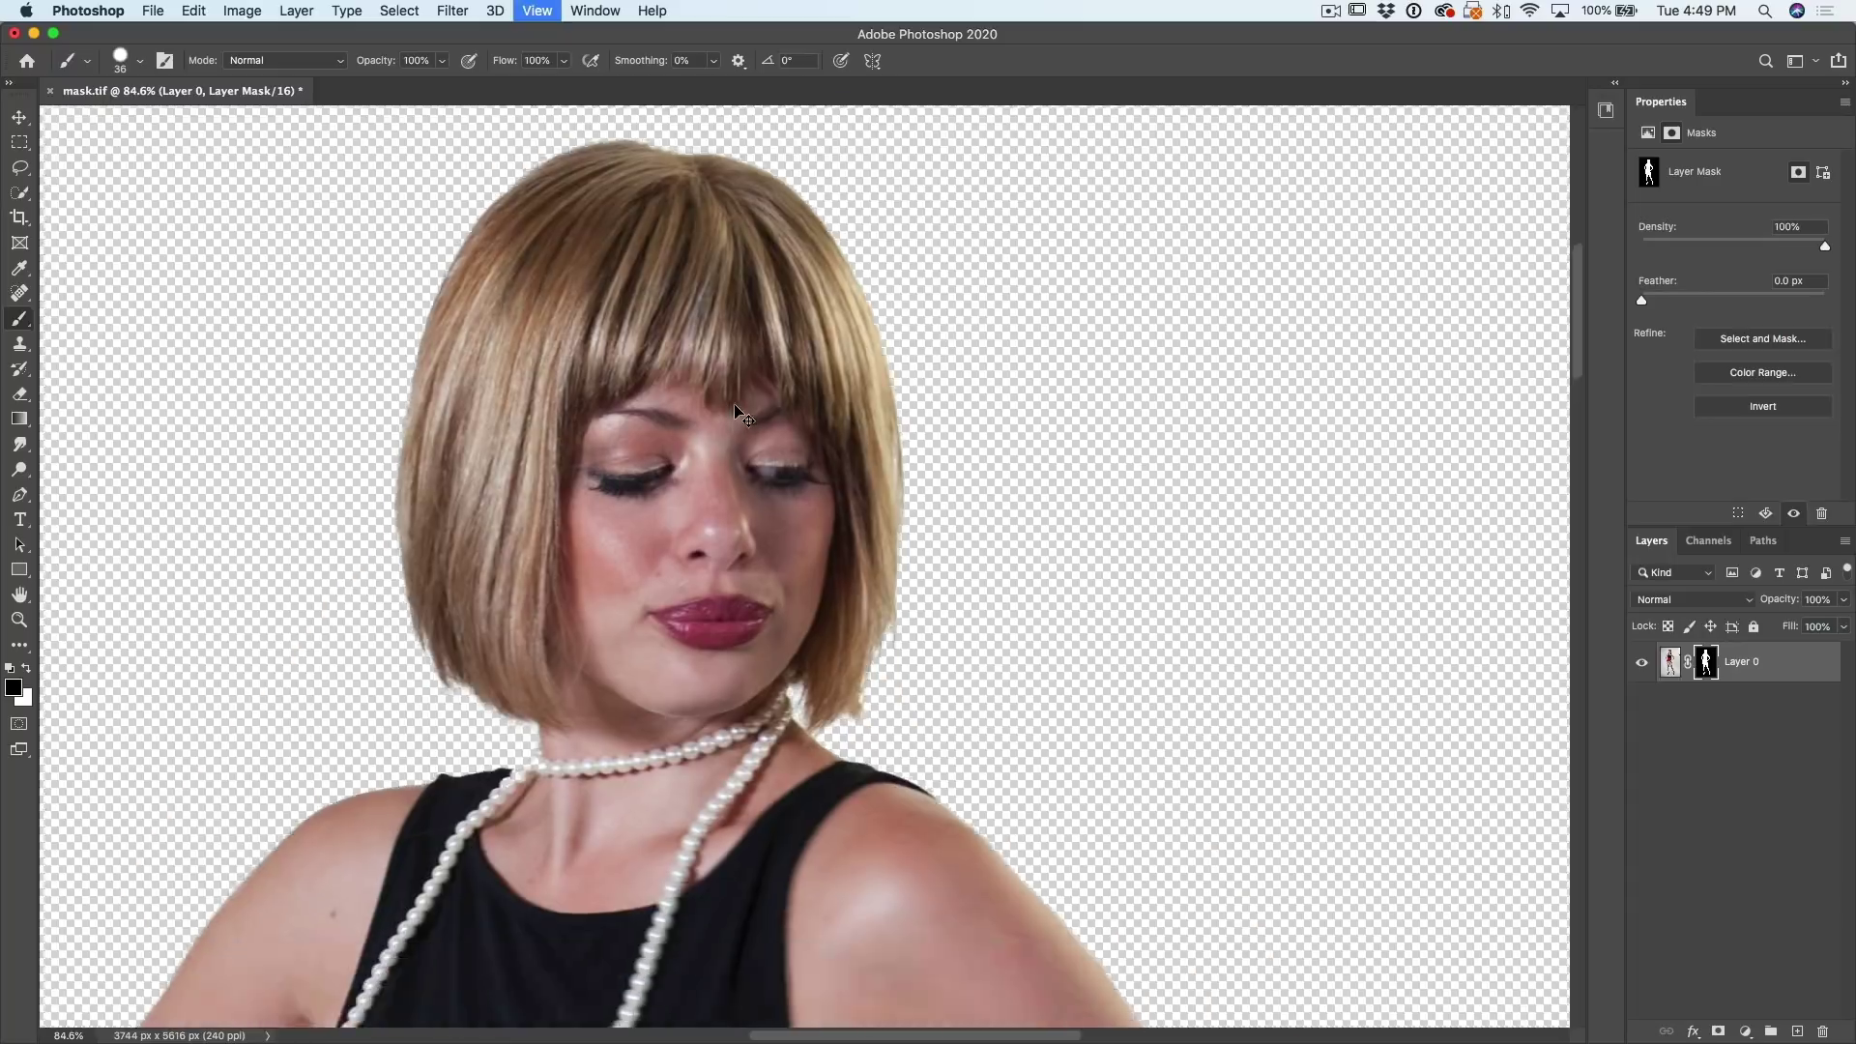